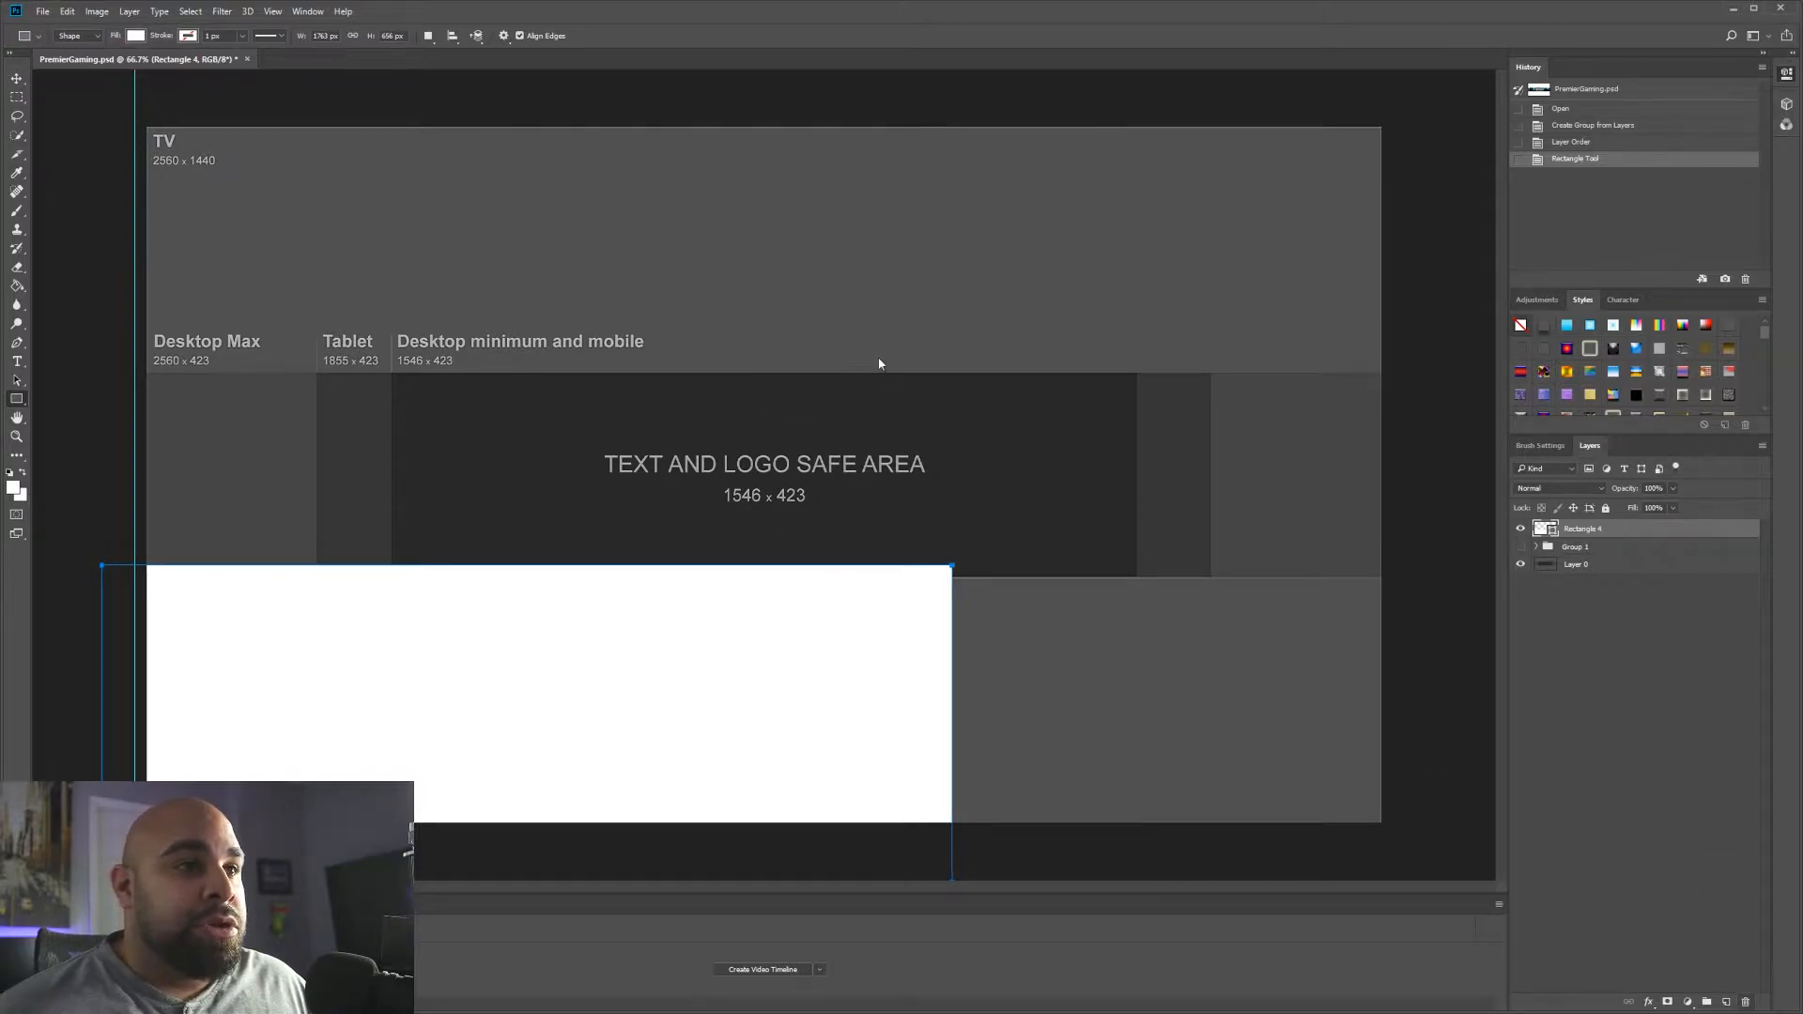
- Delete the misplaced rectangle and draw a white one covering the whole template area below the text and logo safe strip
key("Delete")
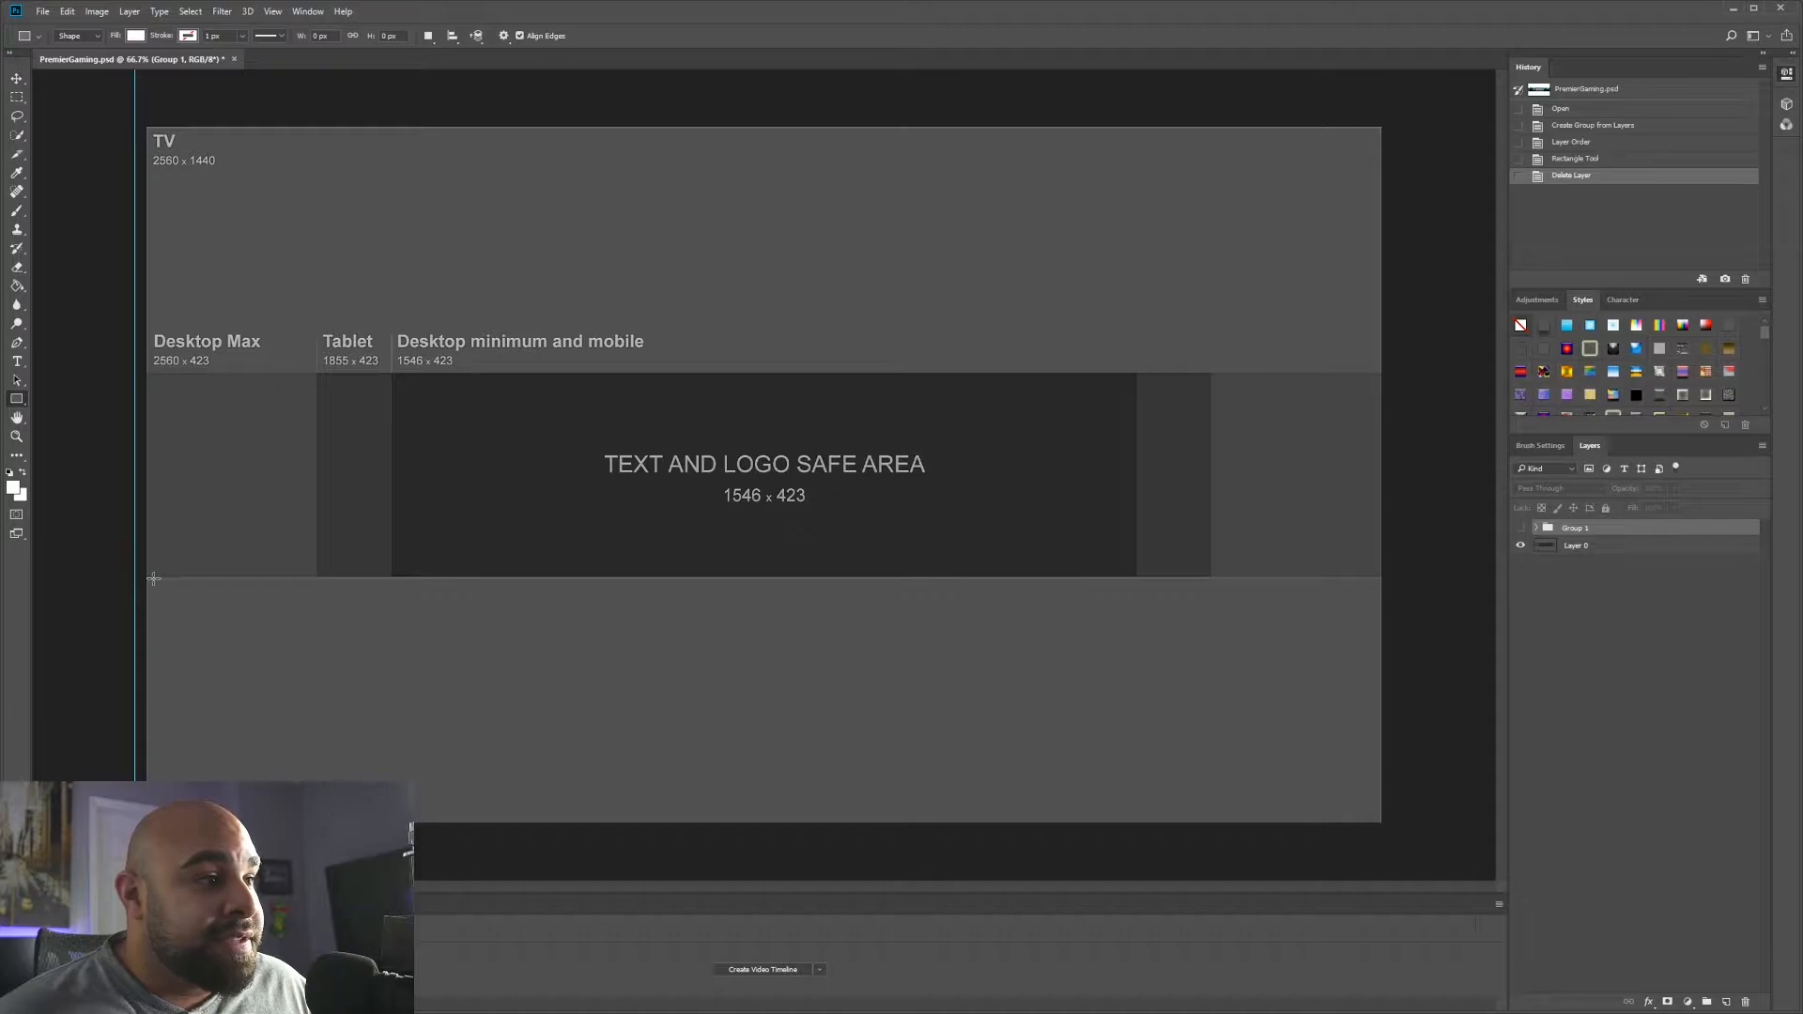
left_click_drag(128, 579, 1414, 840)
left_click(16, 78)
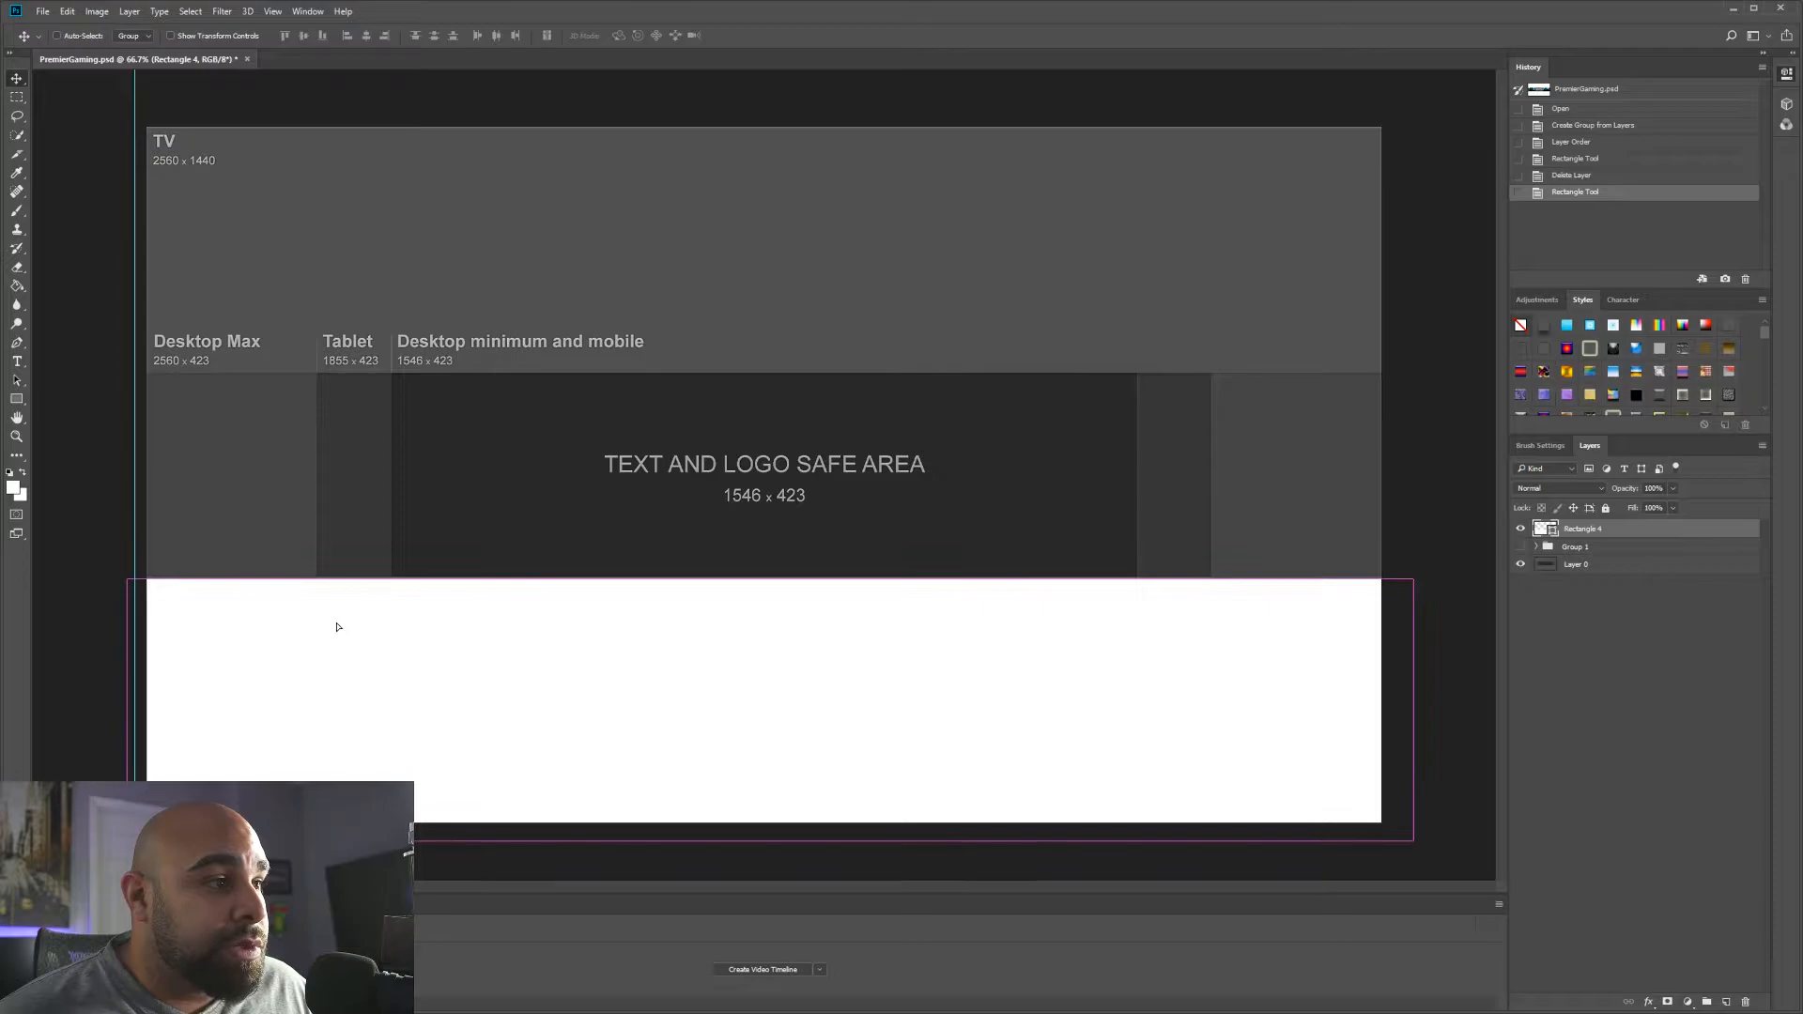
left_click_drag(337, 626, 325, 628)
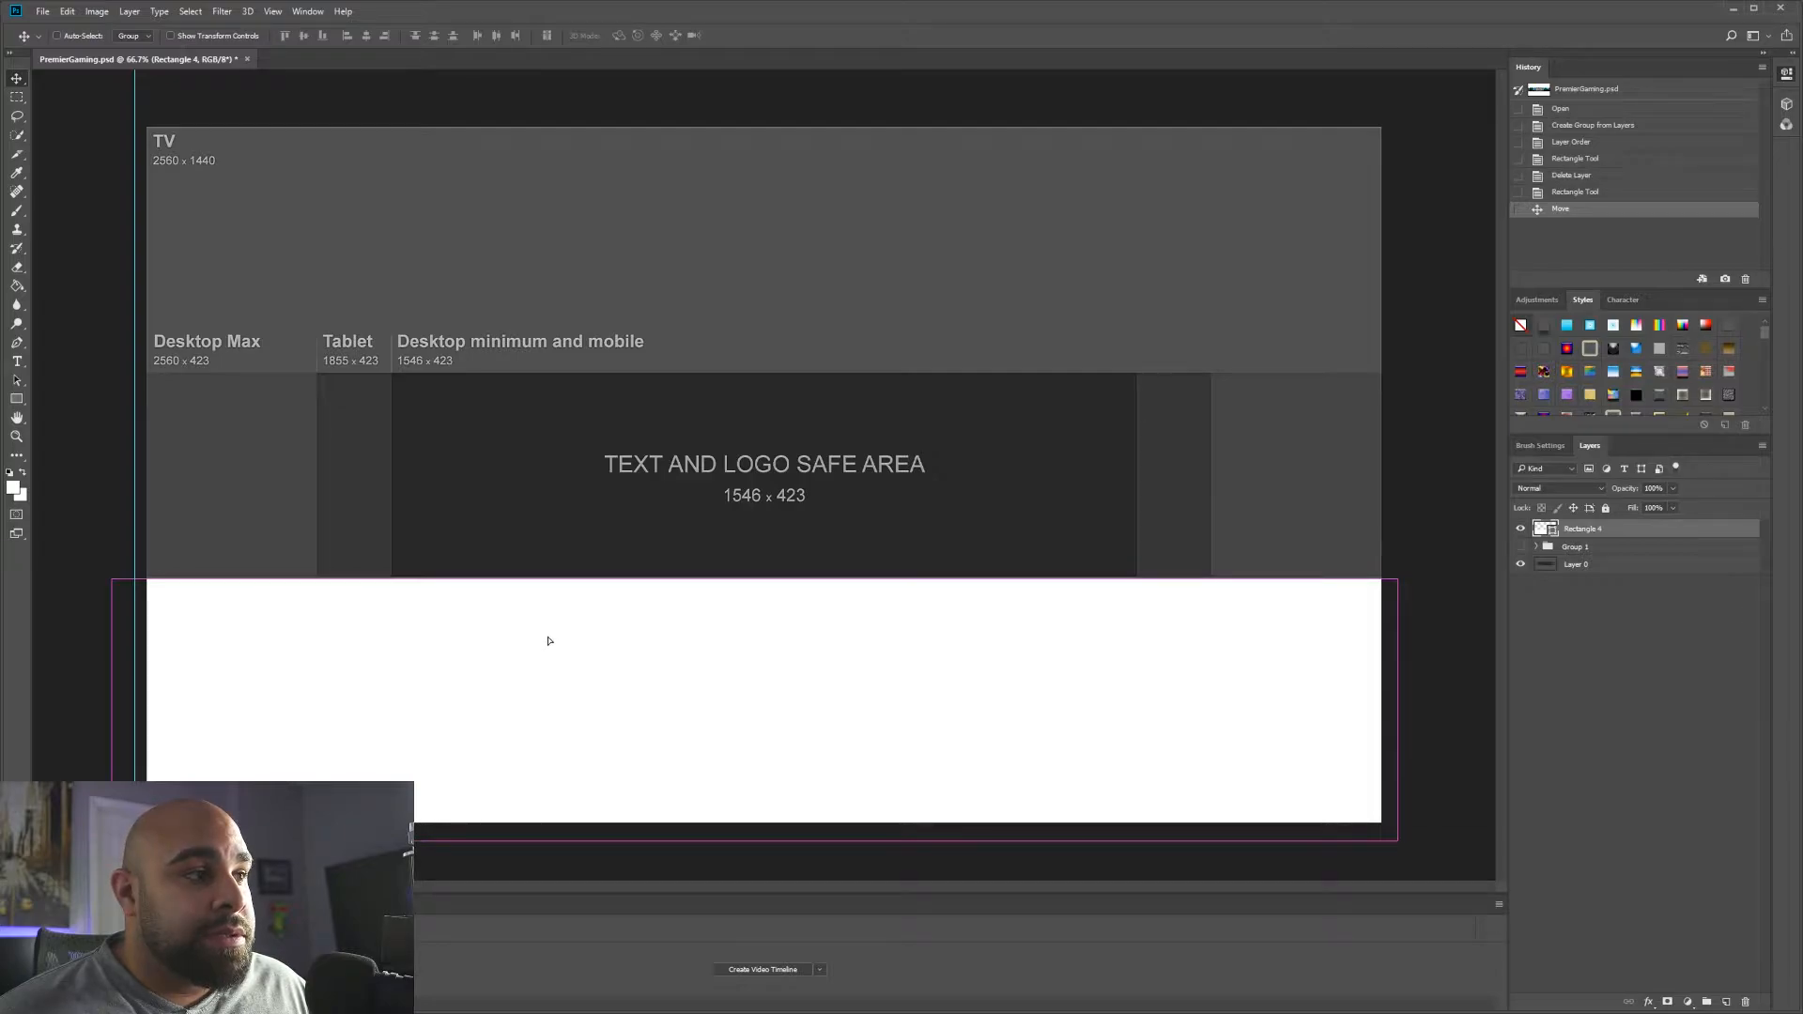
- Duplicate the white rectangle and move the copy to cover the template area above the safe strip
left_click_drag(1695, 531, 1733, 999)
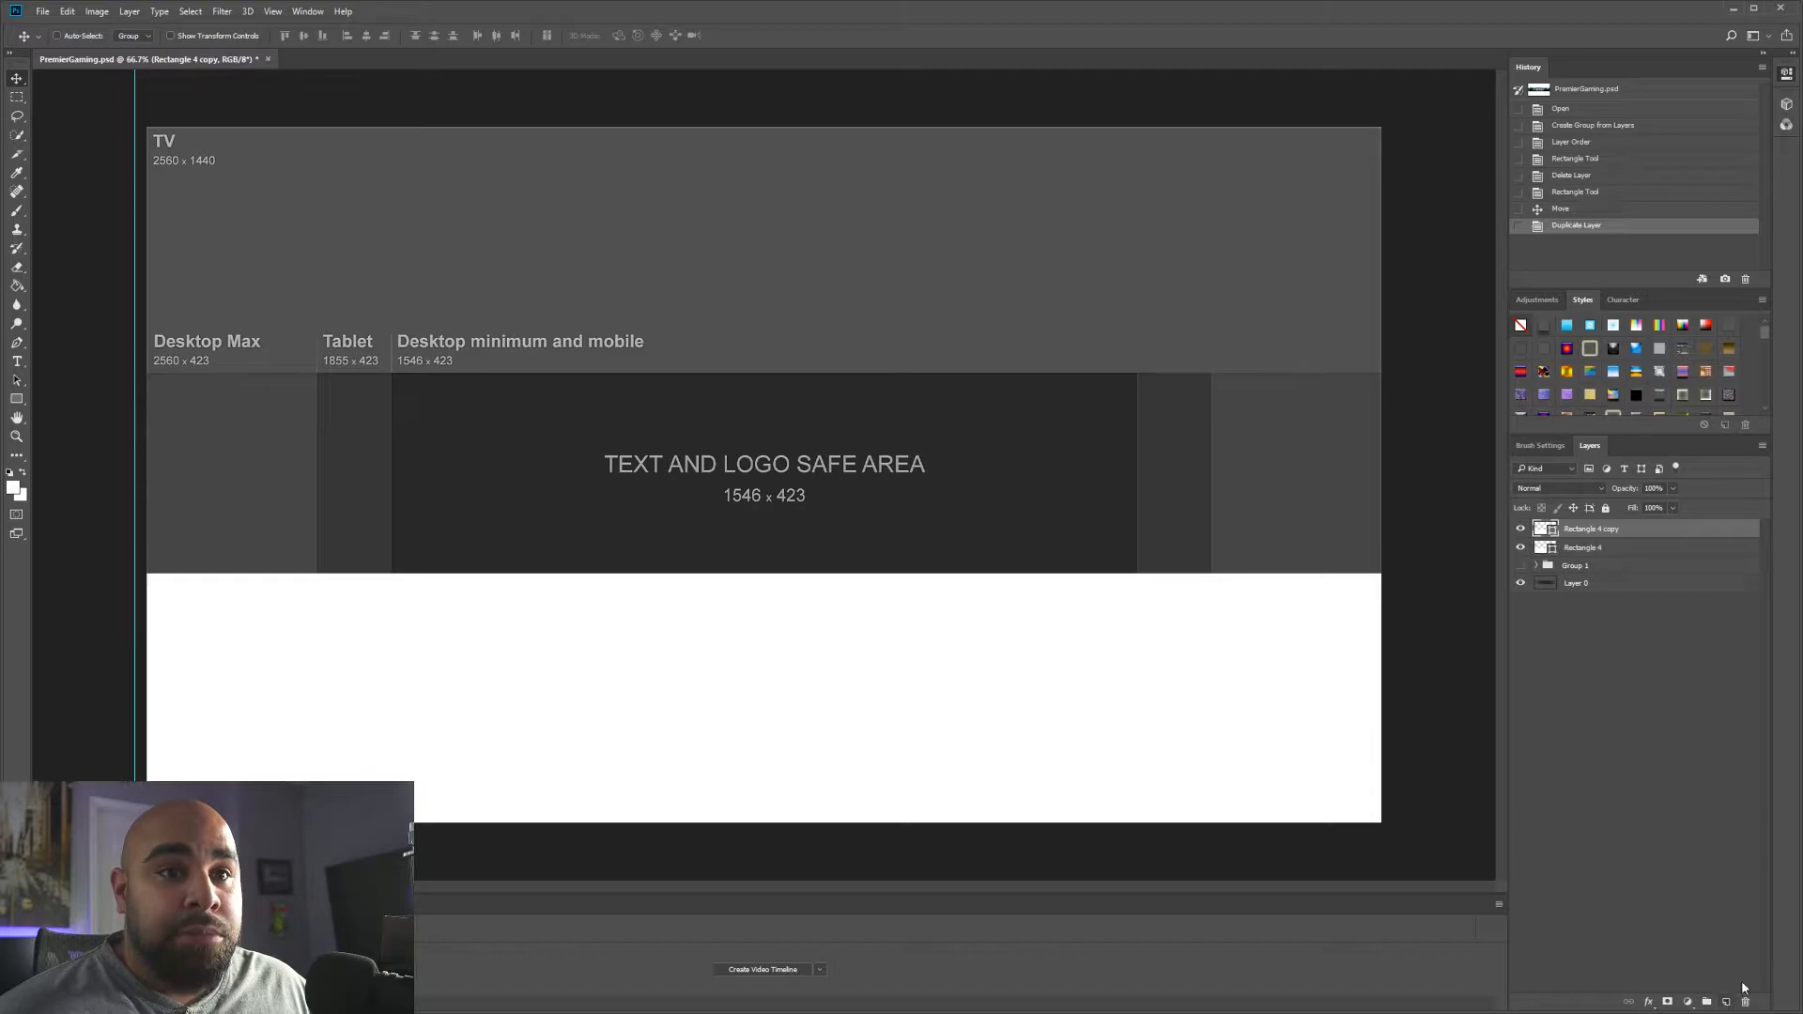
left_click_drag(673, 668, 687, 190)
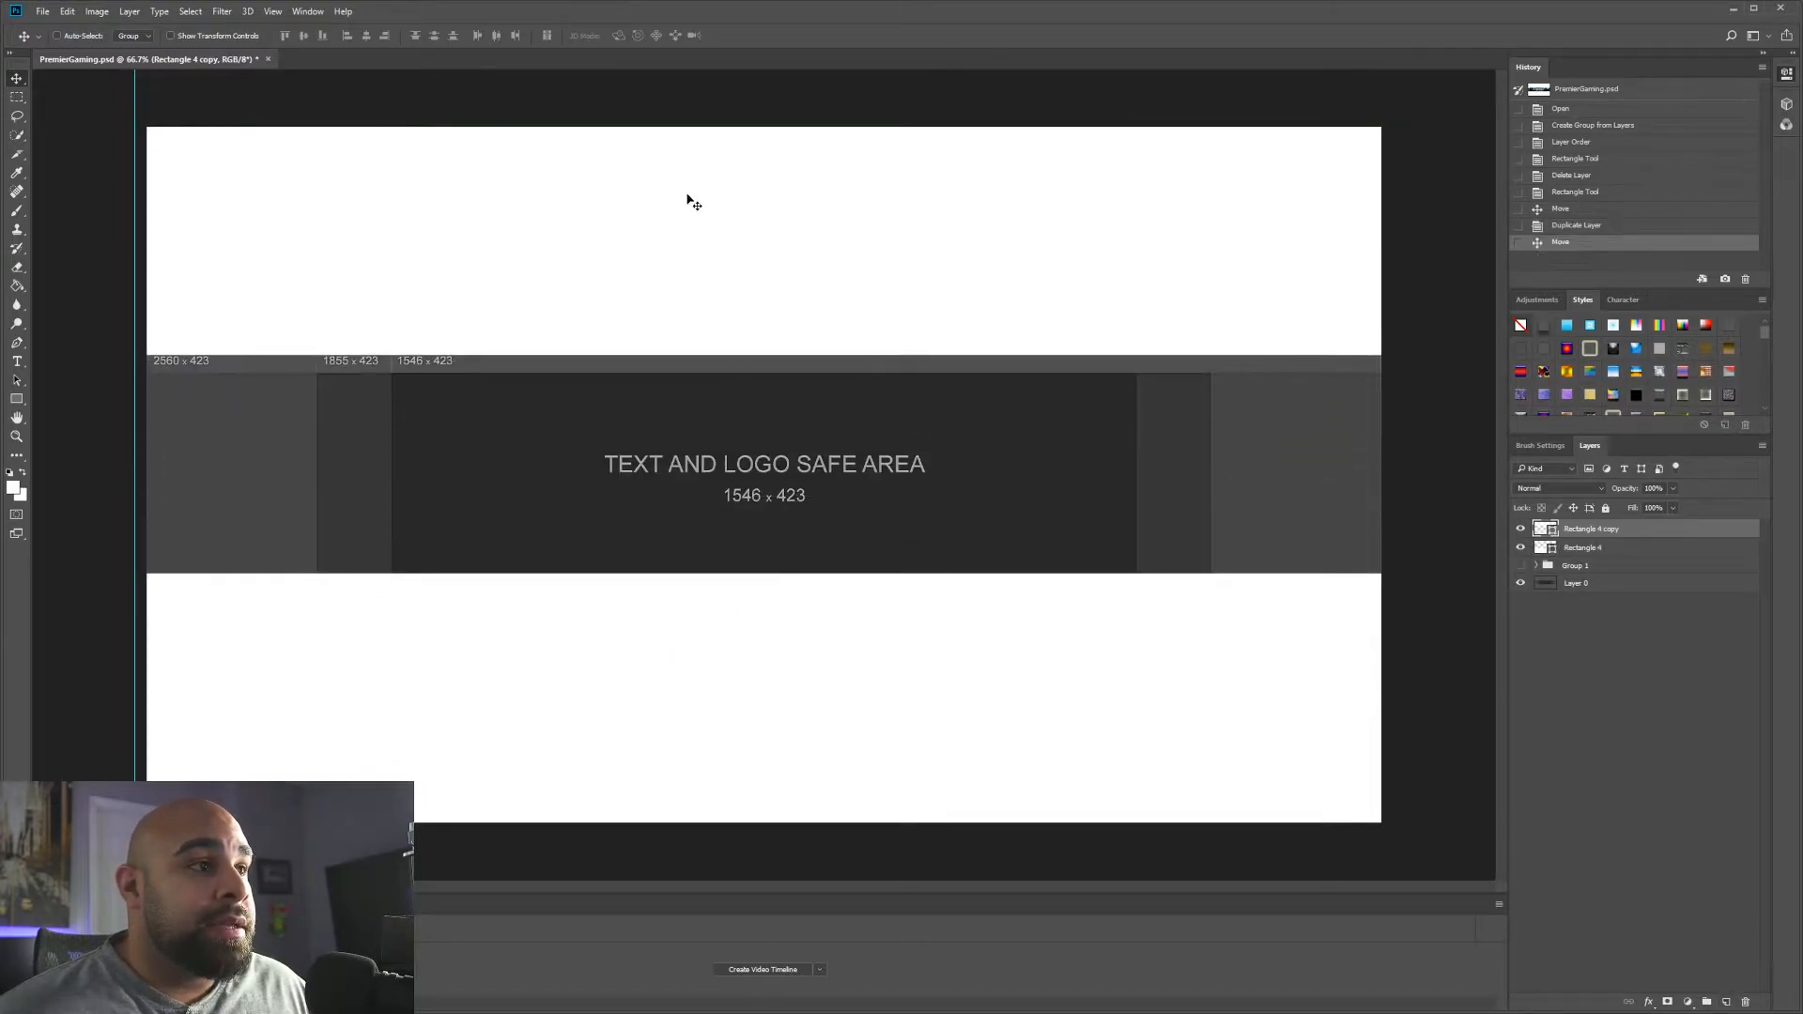
left_click_drag(712, 329, 710, 347)
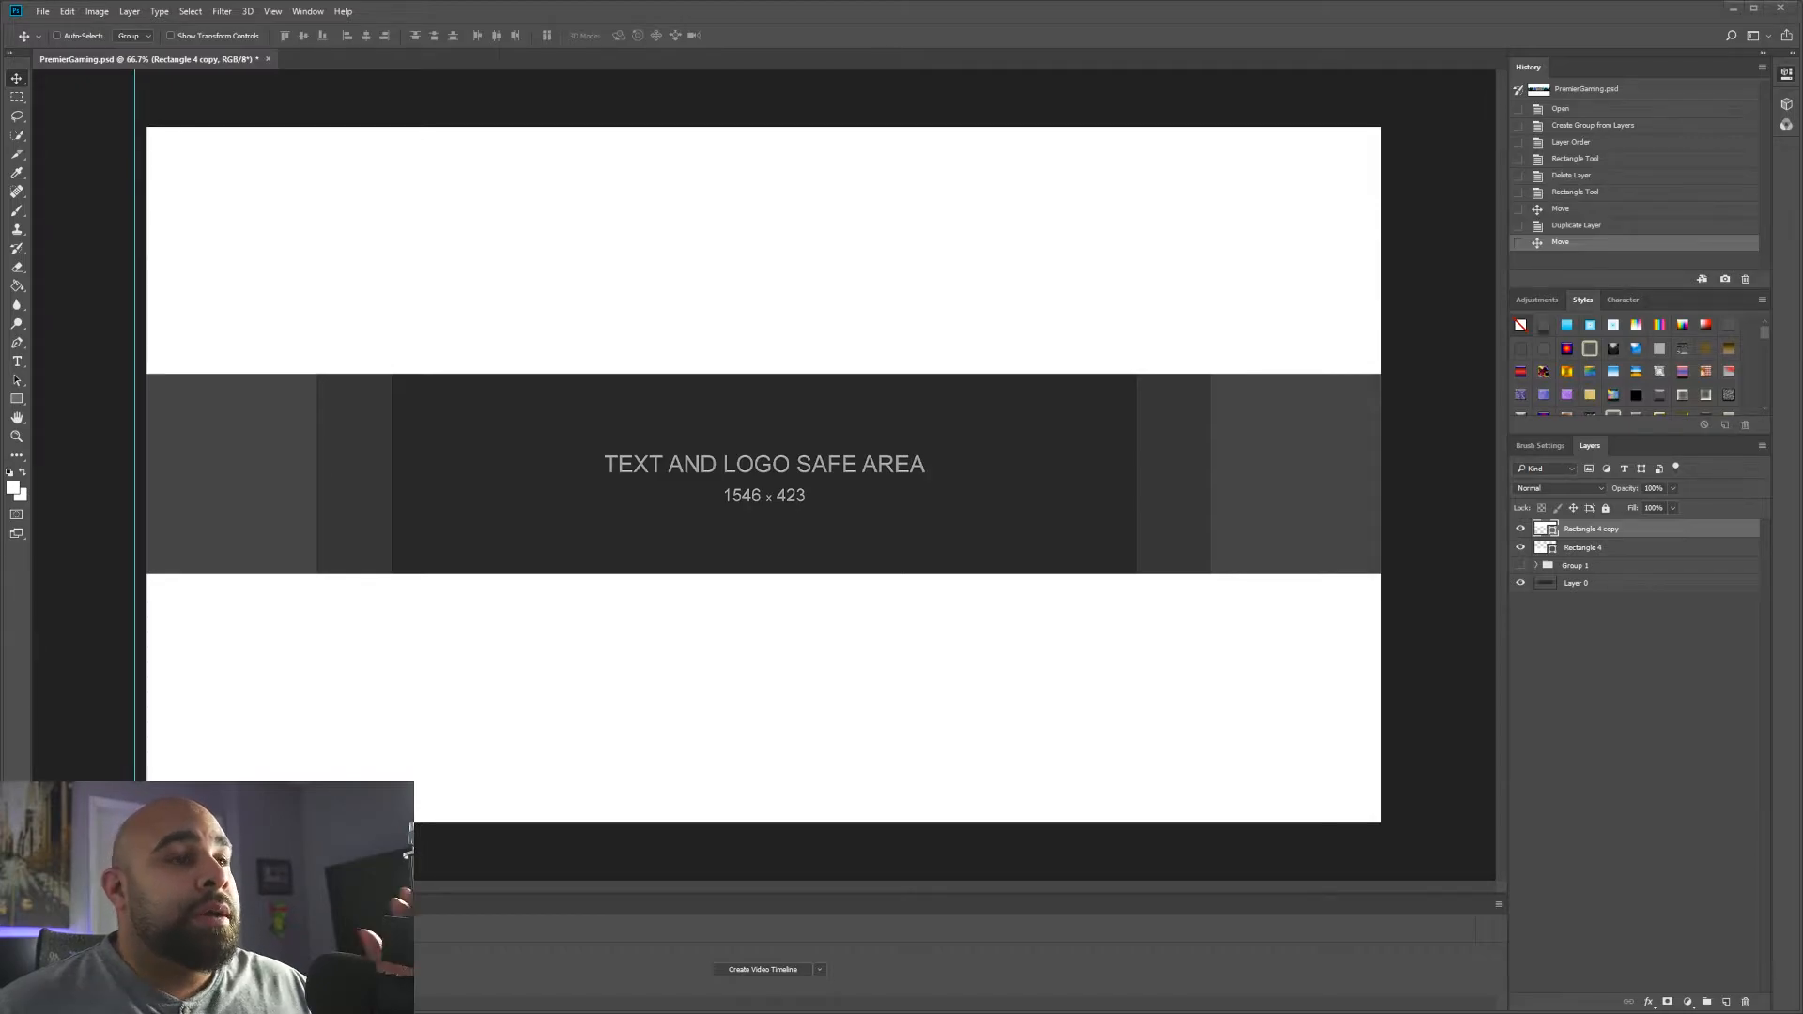
- Place the retro-wallpaper-game-1080x608 image in the document and reorder its layer beneath both white rectangles
left_click_drag(1802, 498, 891, 498)
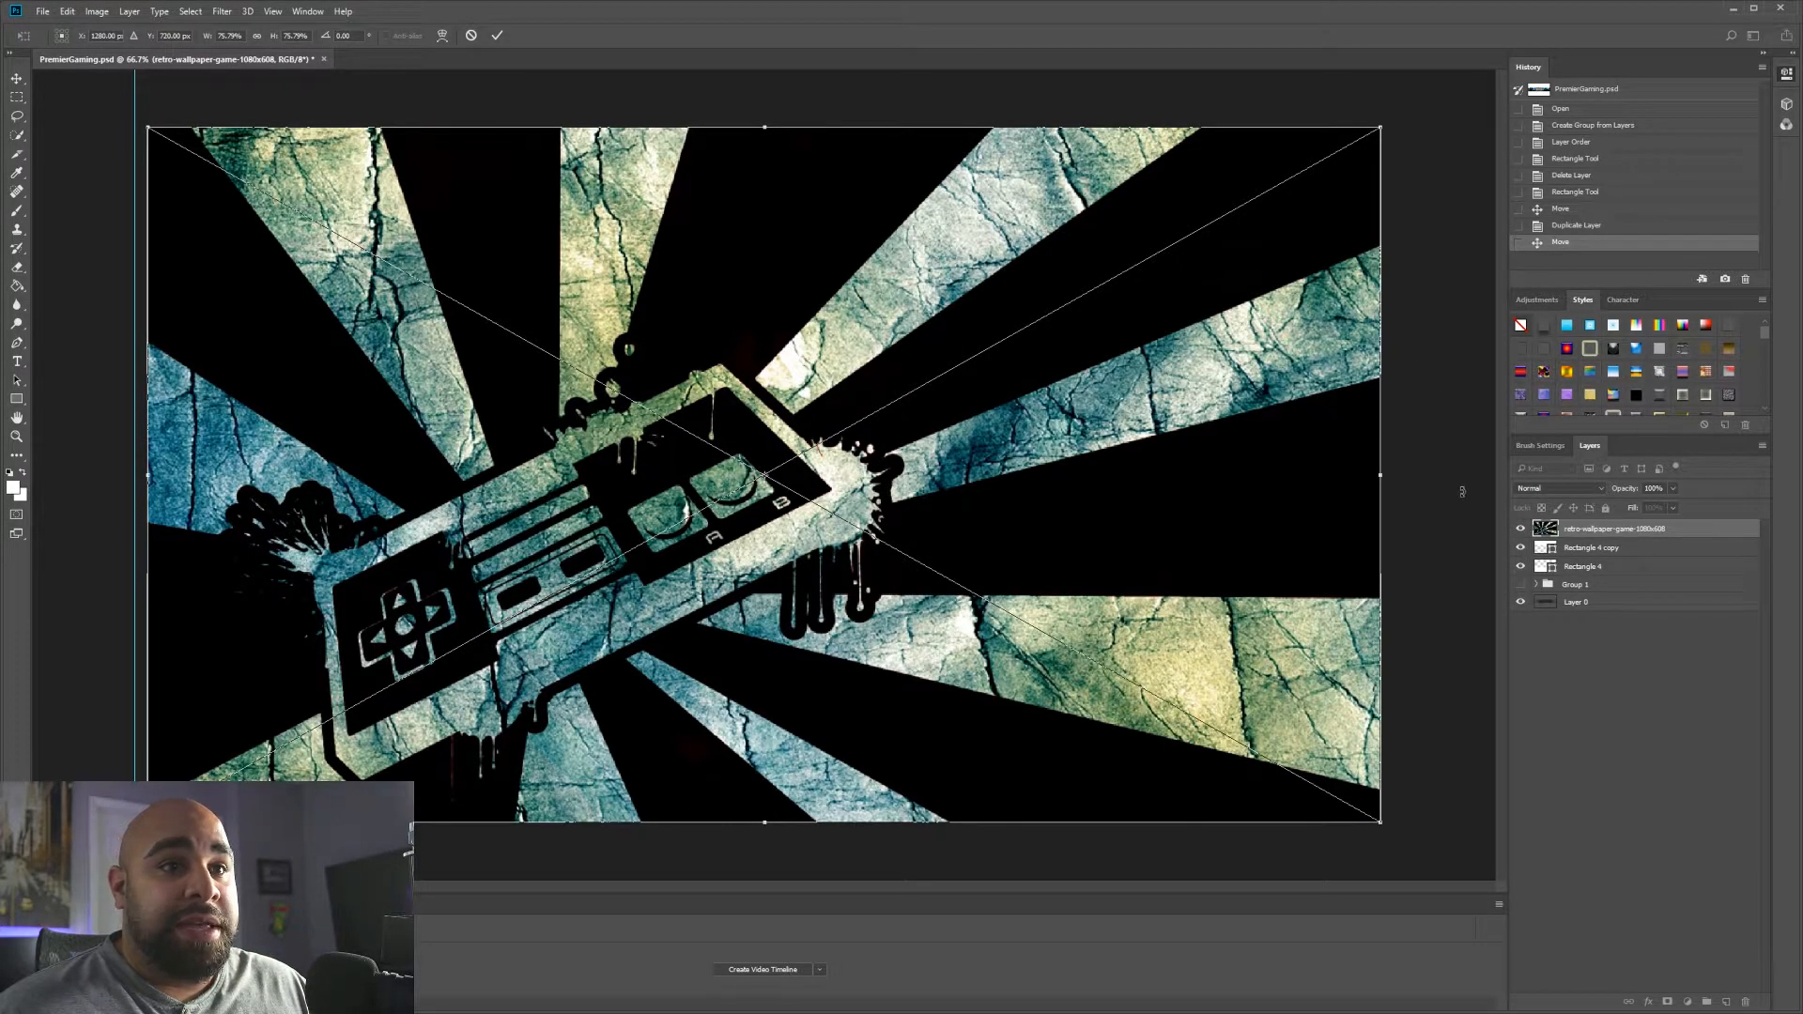
left_click(497, 35)
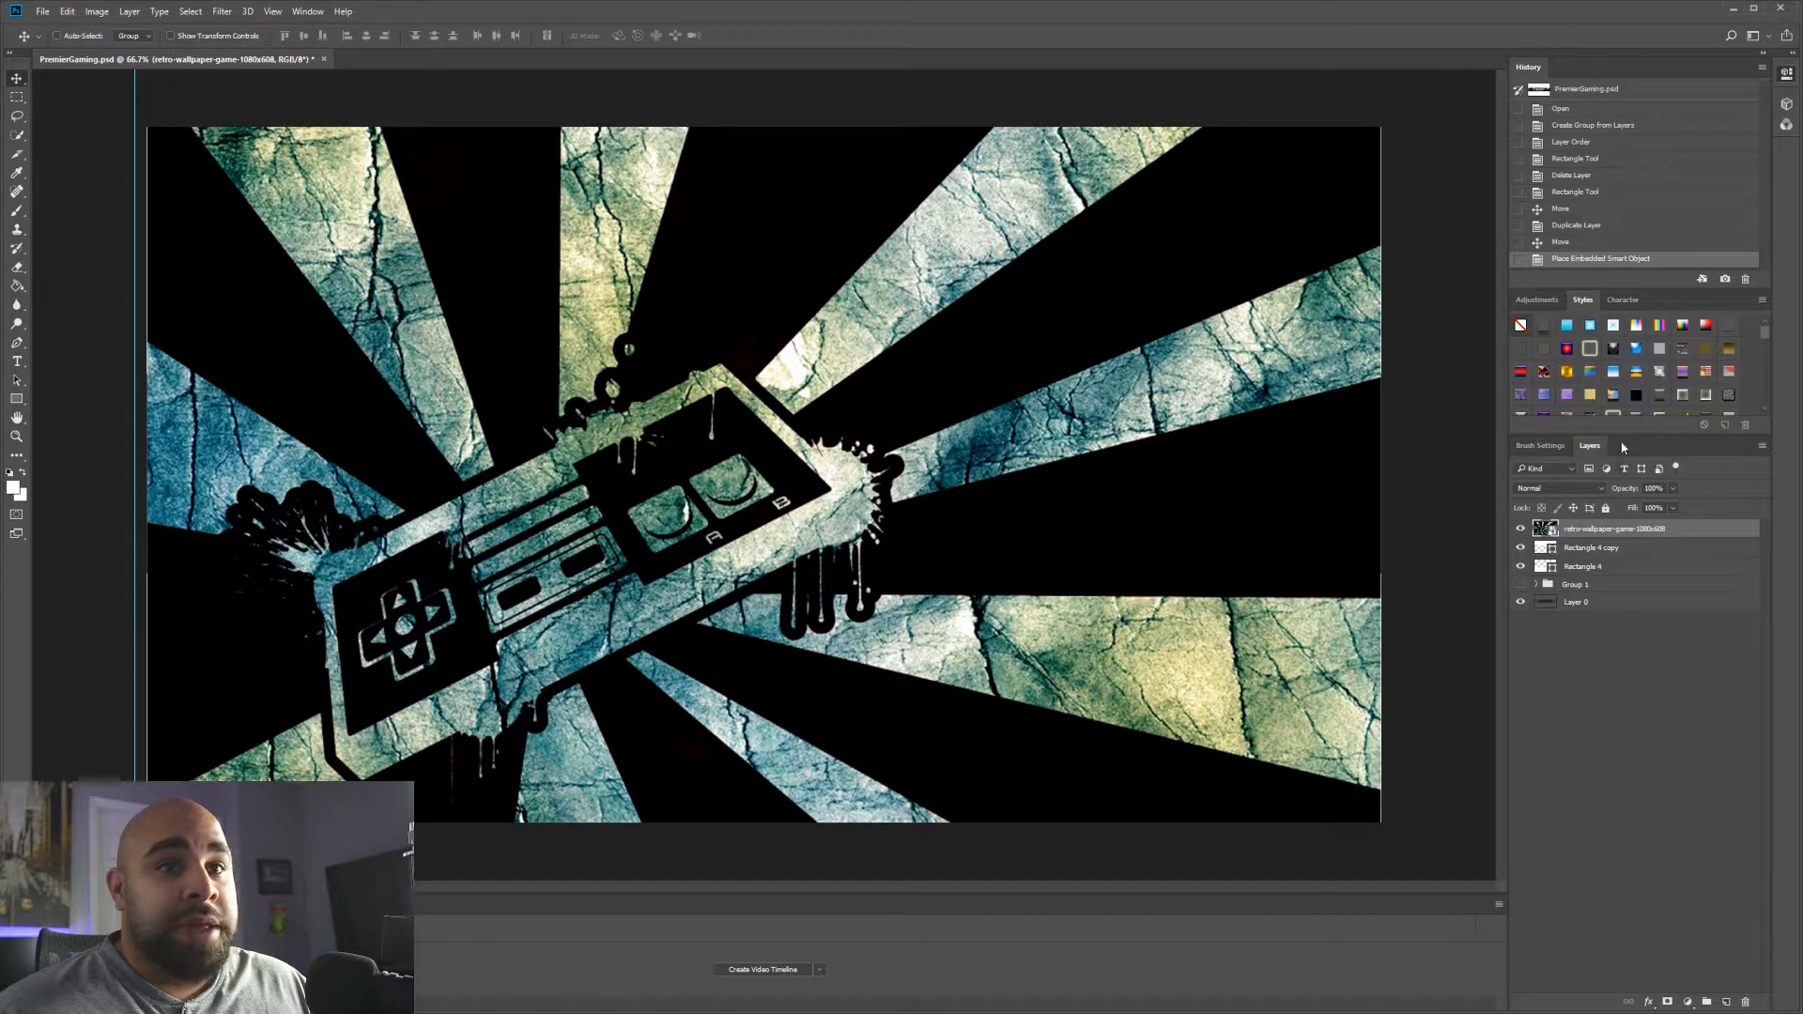
left_click_drag(1696, 533, 1686, 573)
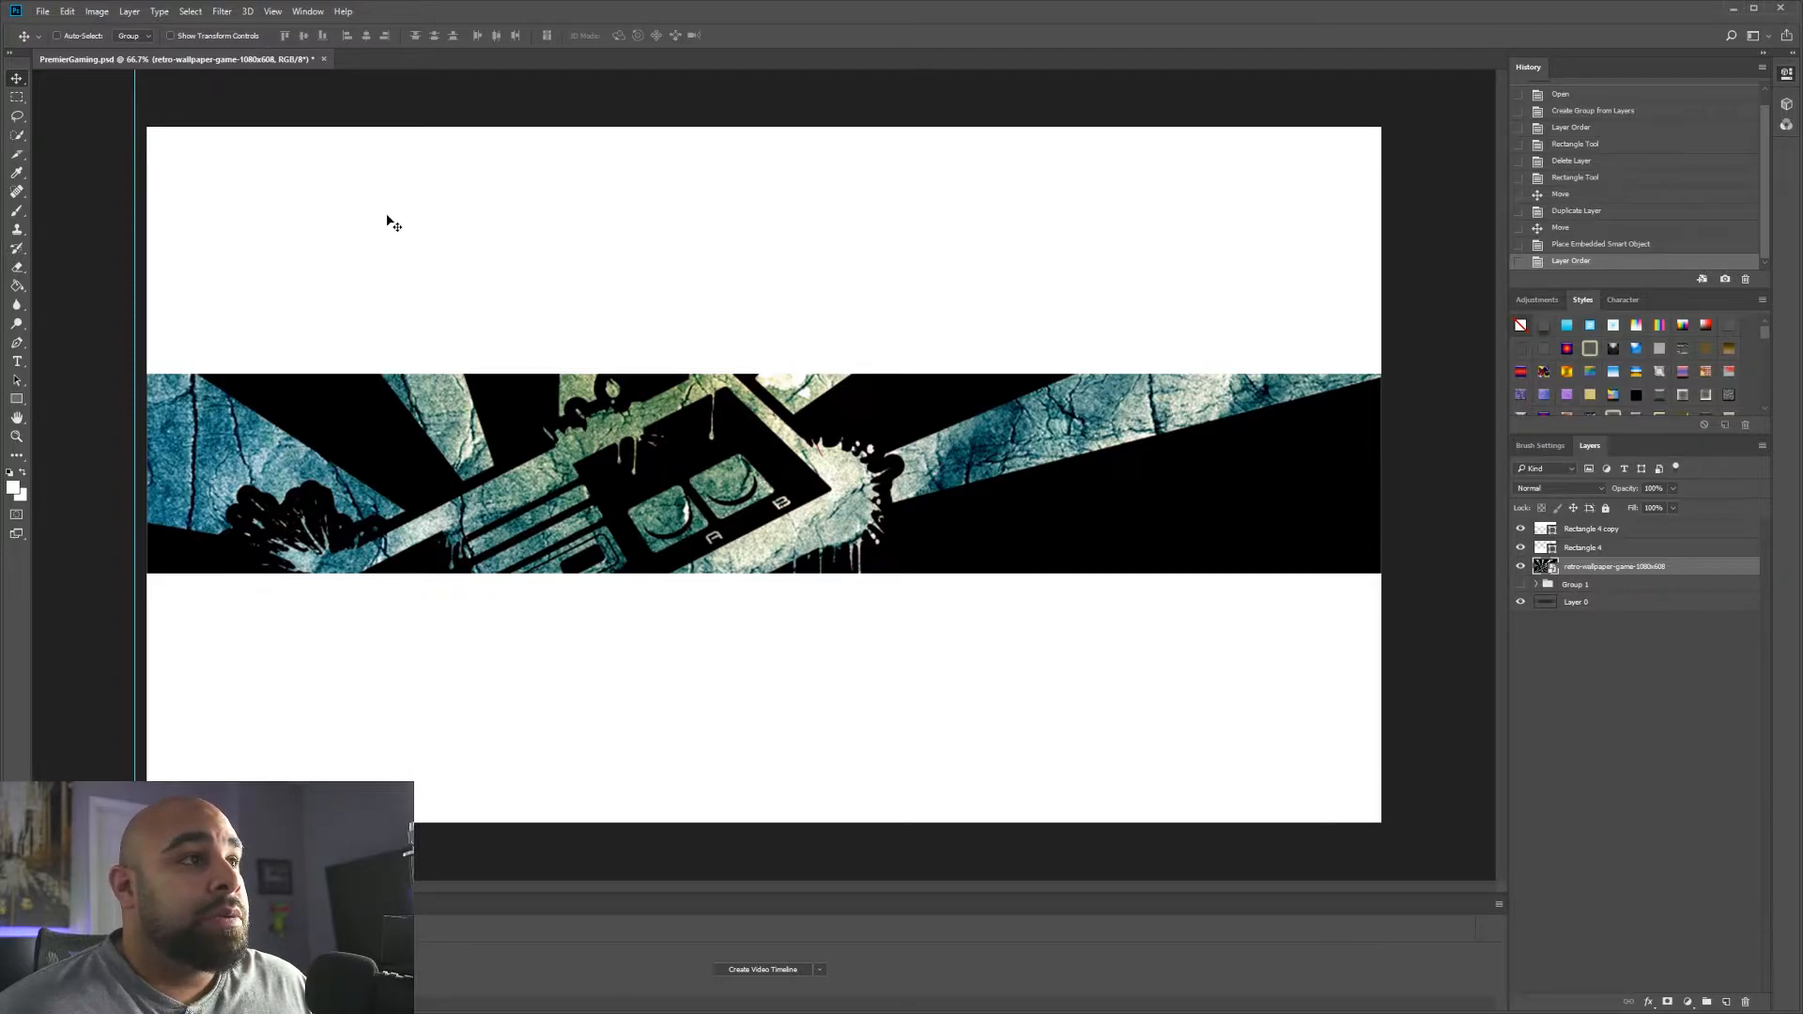
- Scale the retro game wallpaper to about 40% and position it over the right half of the banner strip
left_click(170, 35)
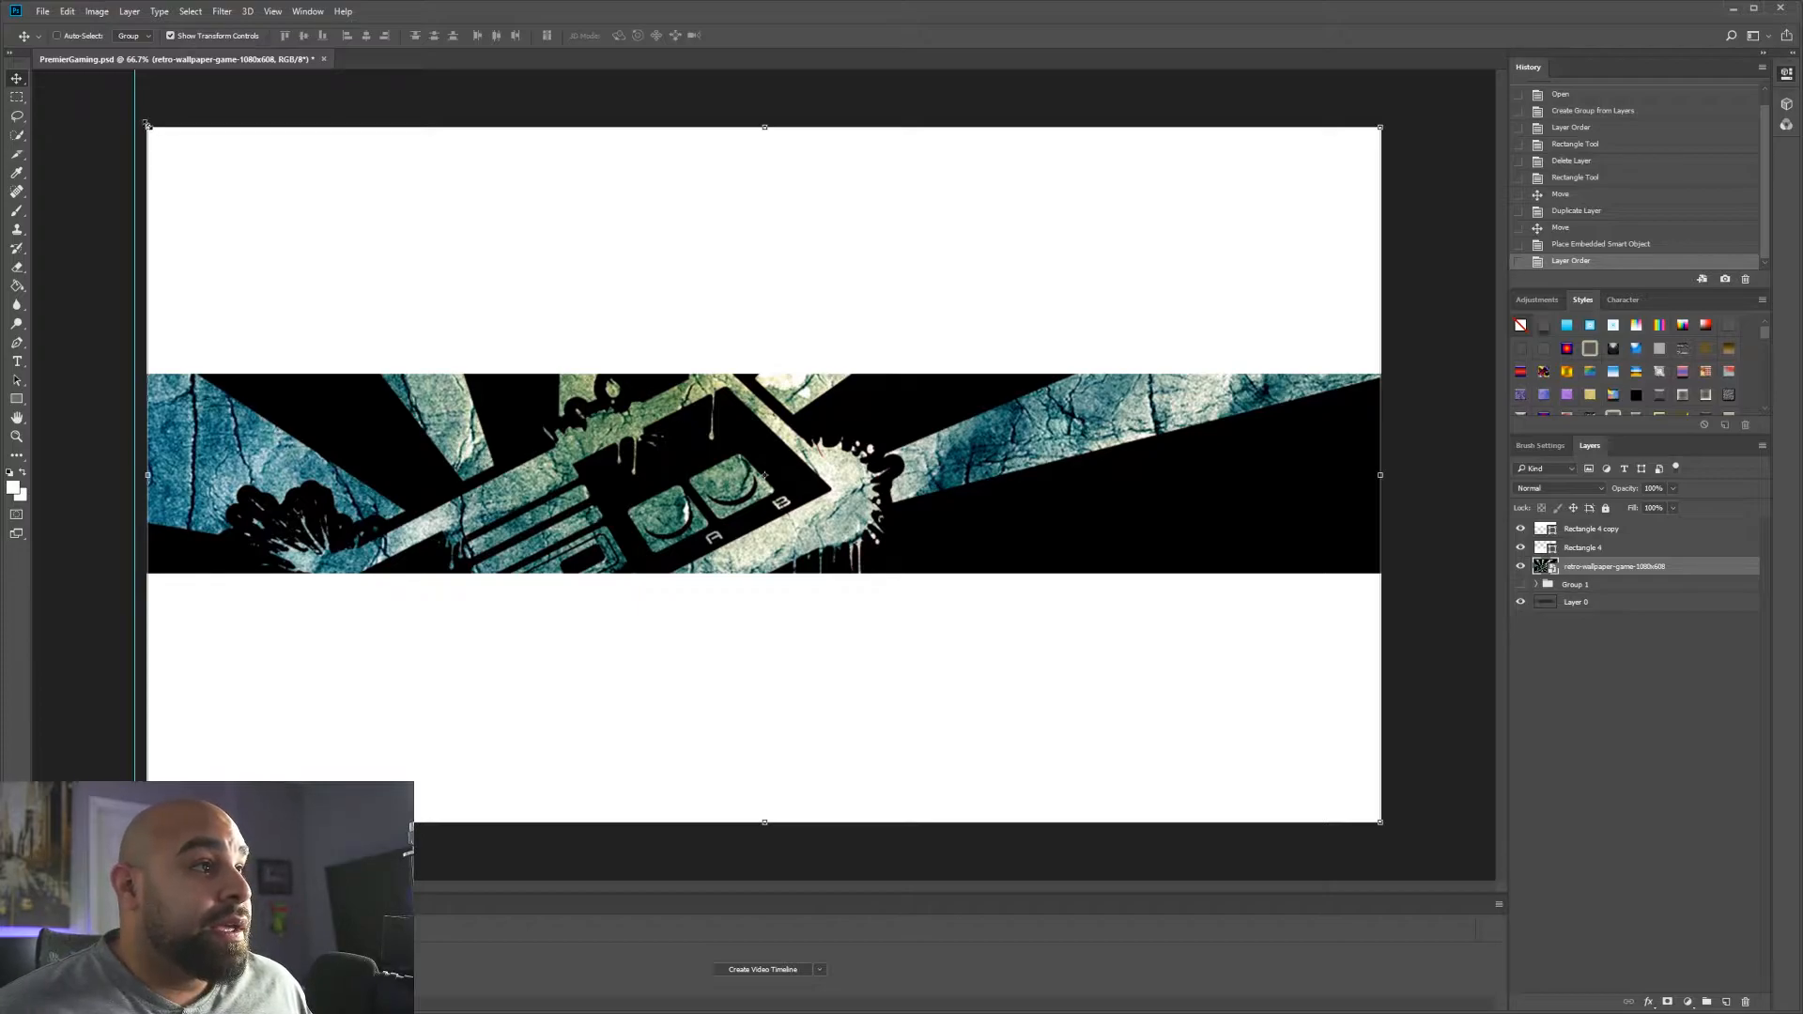
left_click_drag(146, 124, 887, 564)
left_click_drag(1114, 628, 954, 411)
left_click_drag(1221, 604, 1373, 691)
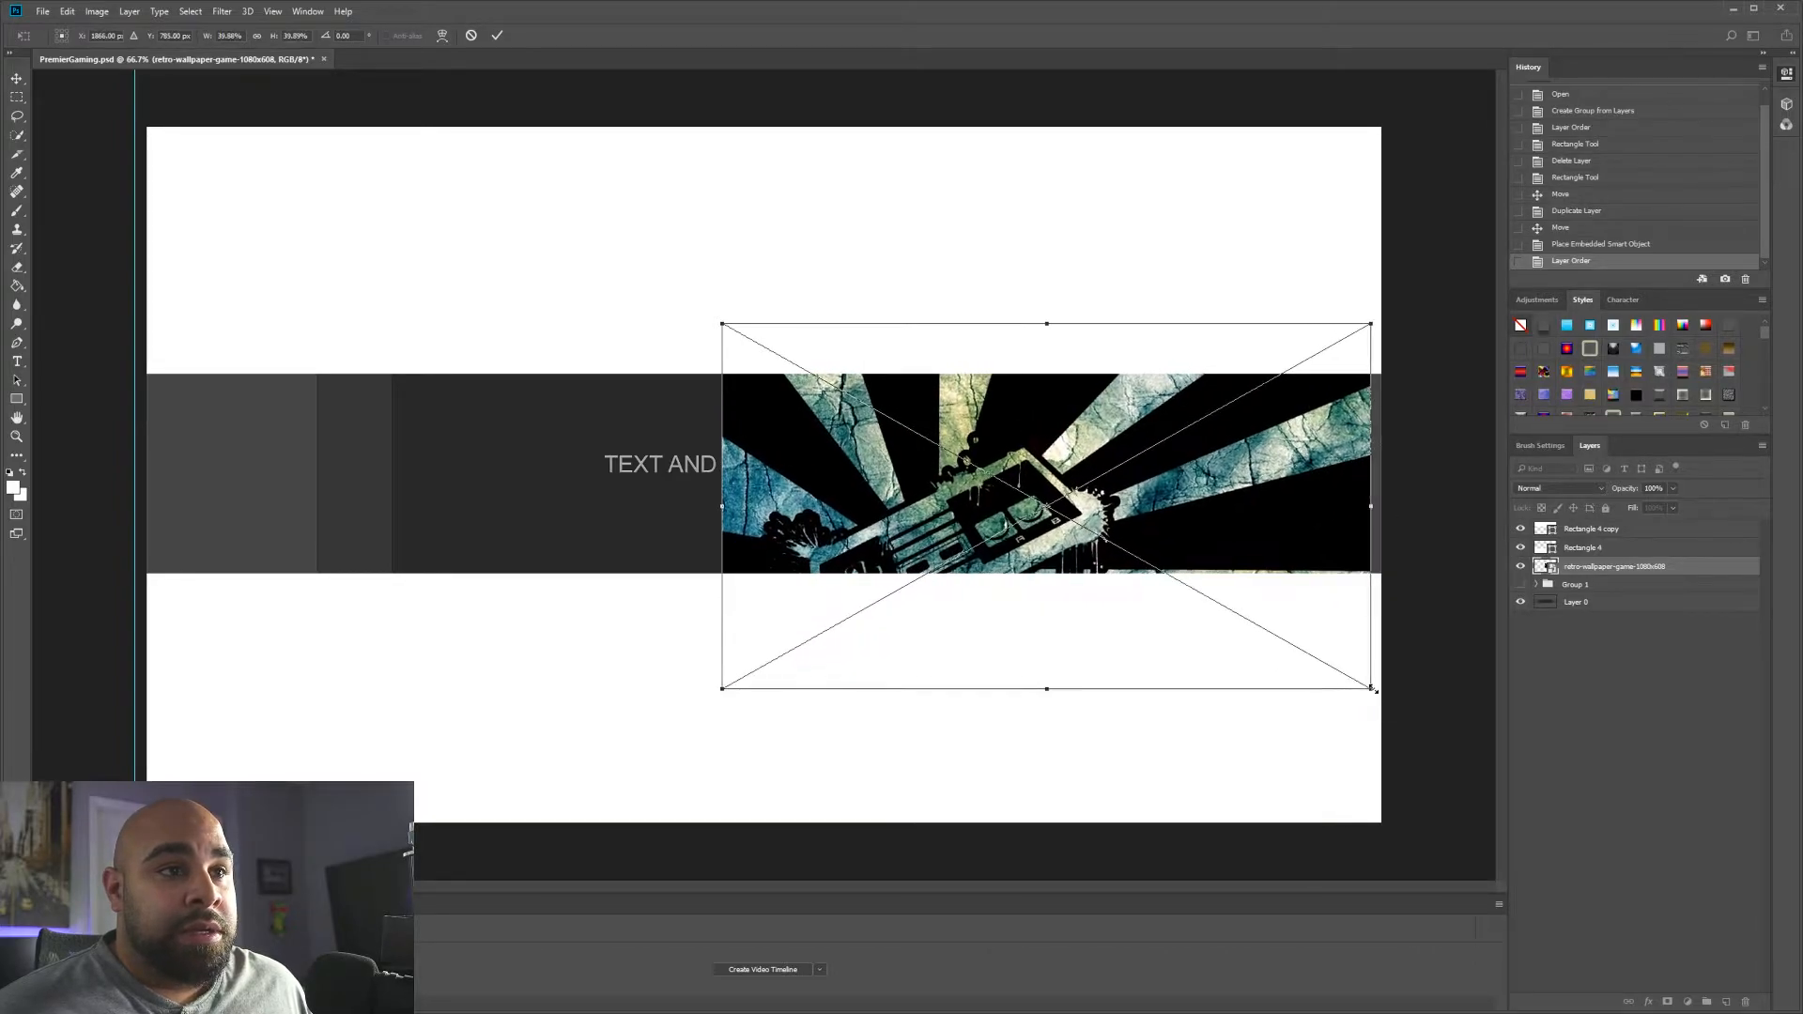
left_click_drag(1131, 514, 1146, 483)
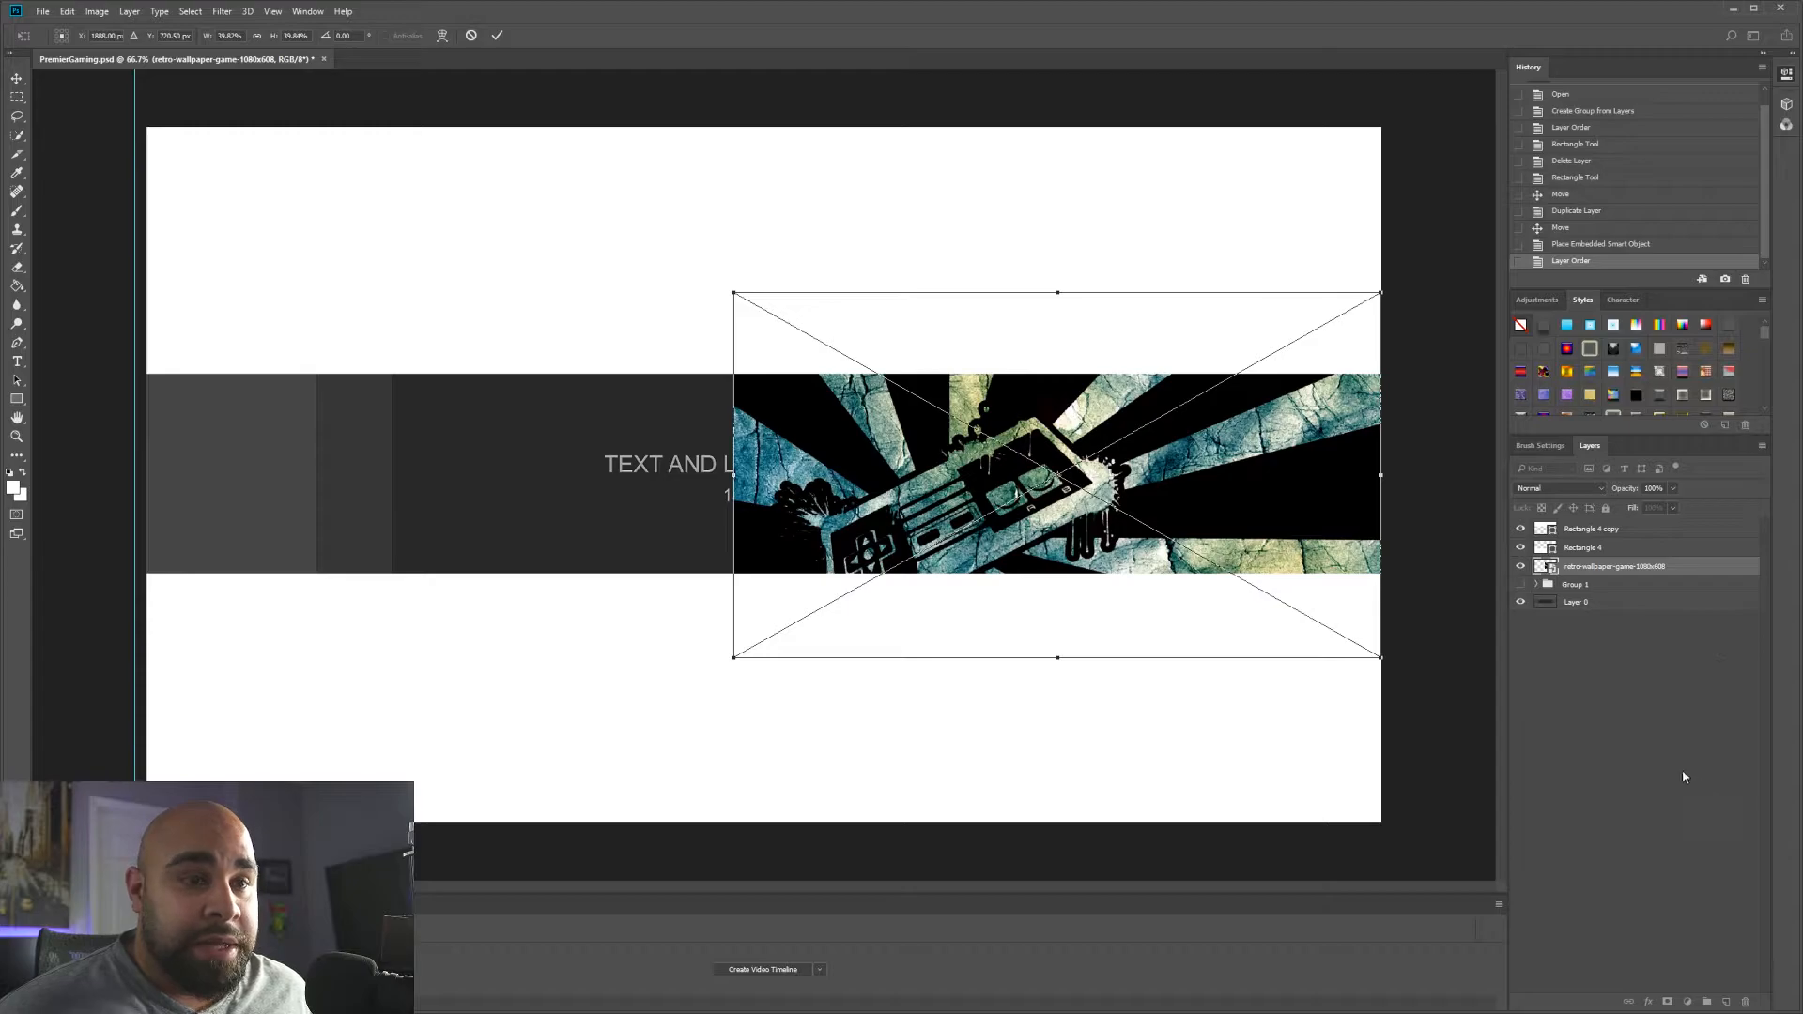
key("Return")
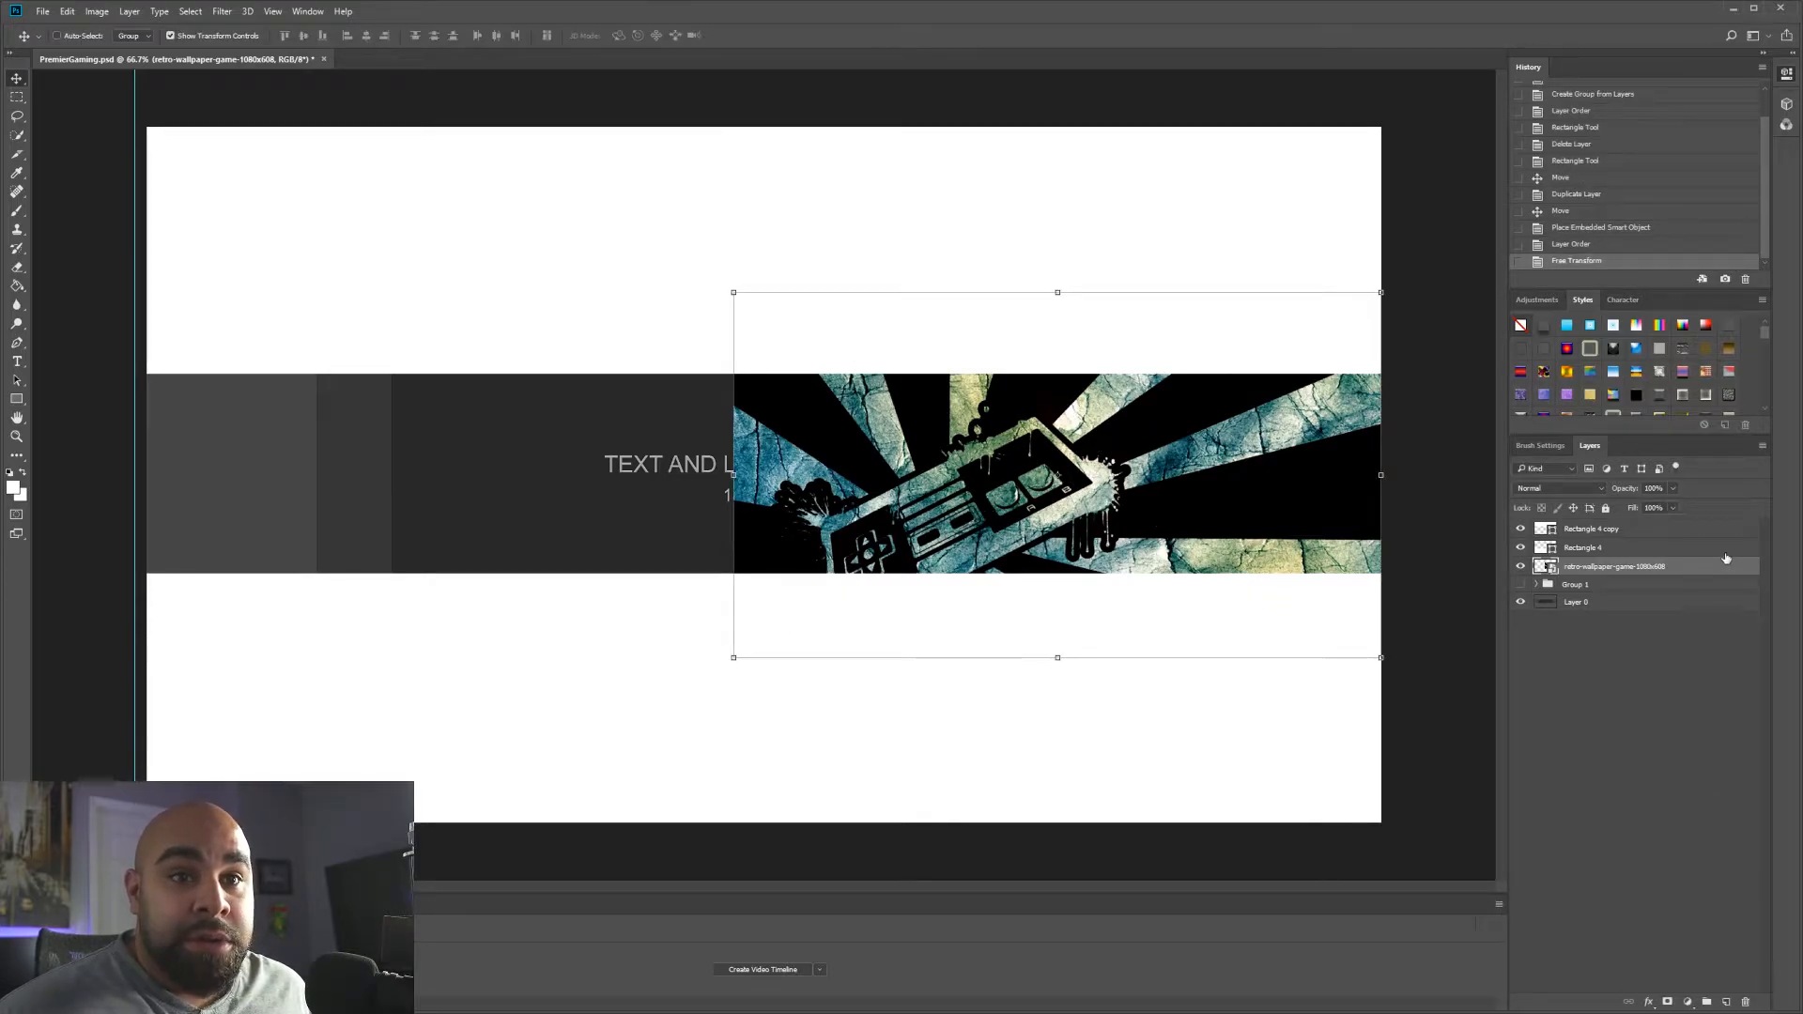
- Duplicate the retro wallpaper, move the copy over the left half of the strip and flip it horizontally
key("ctrl+j")
left_click_drag(1175, 478, 572, 481)
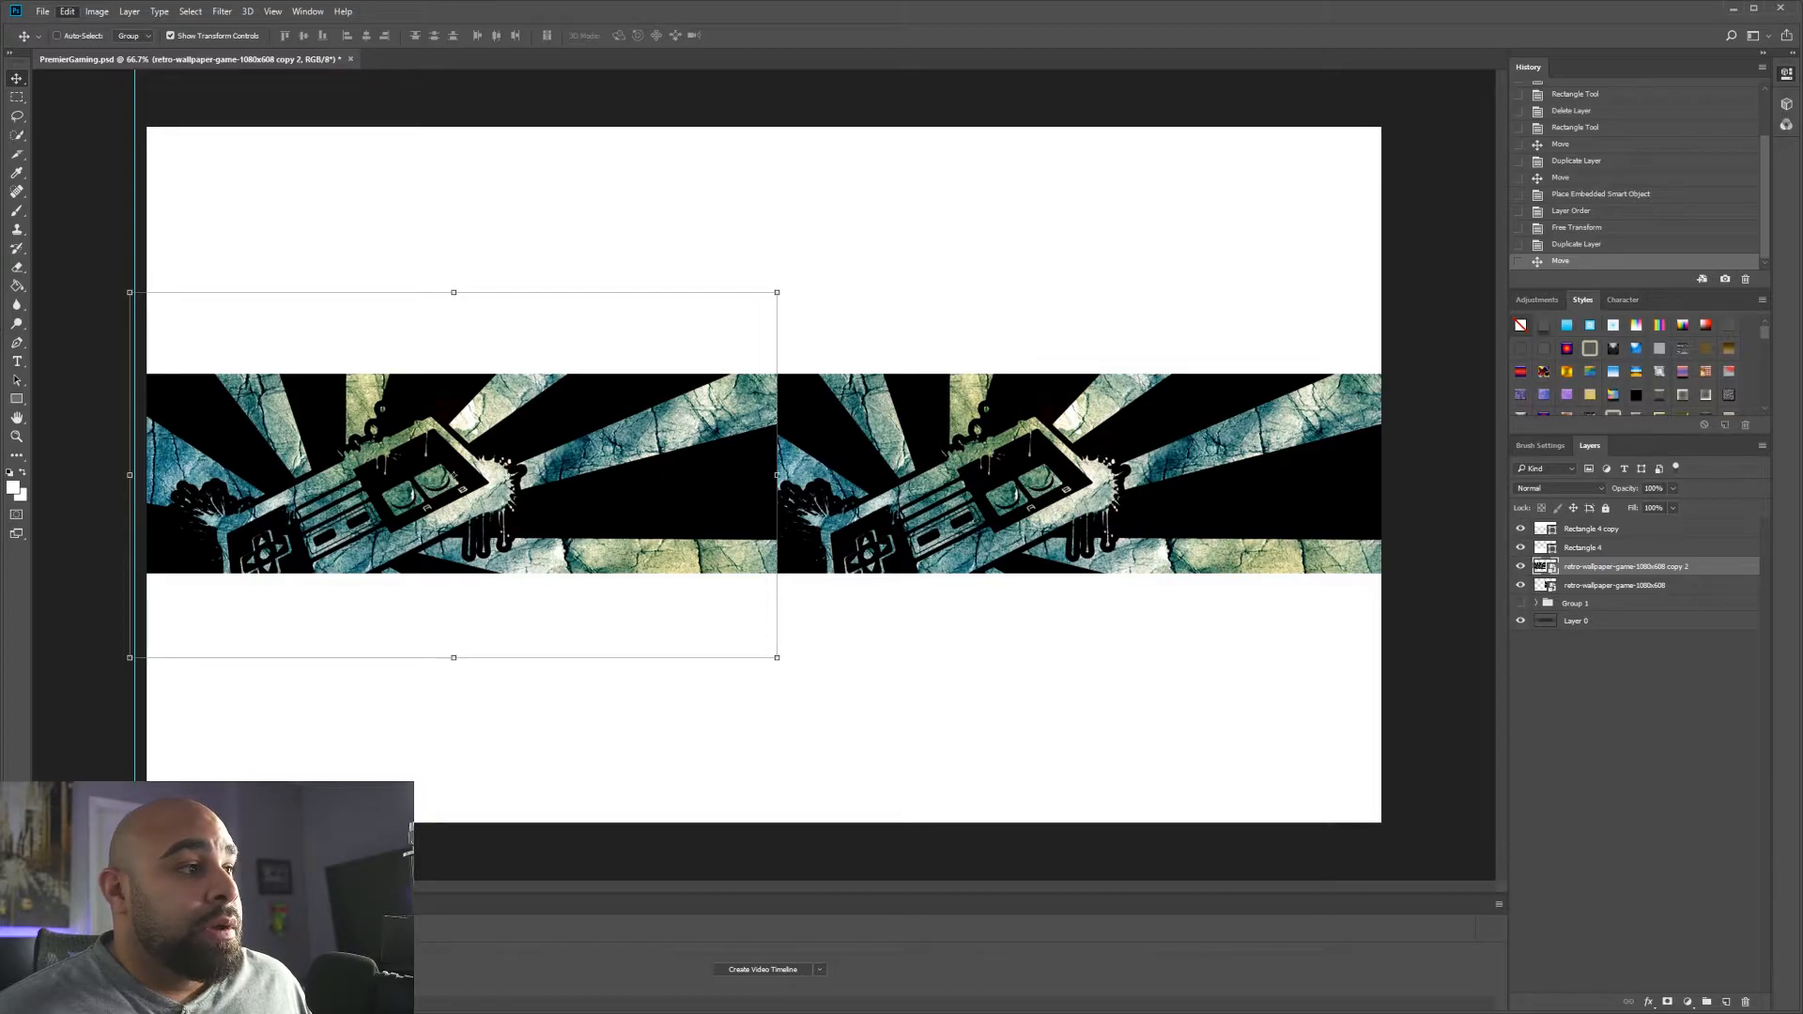
left_click(305, 512)
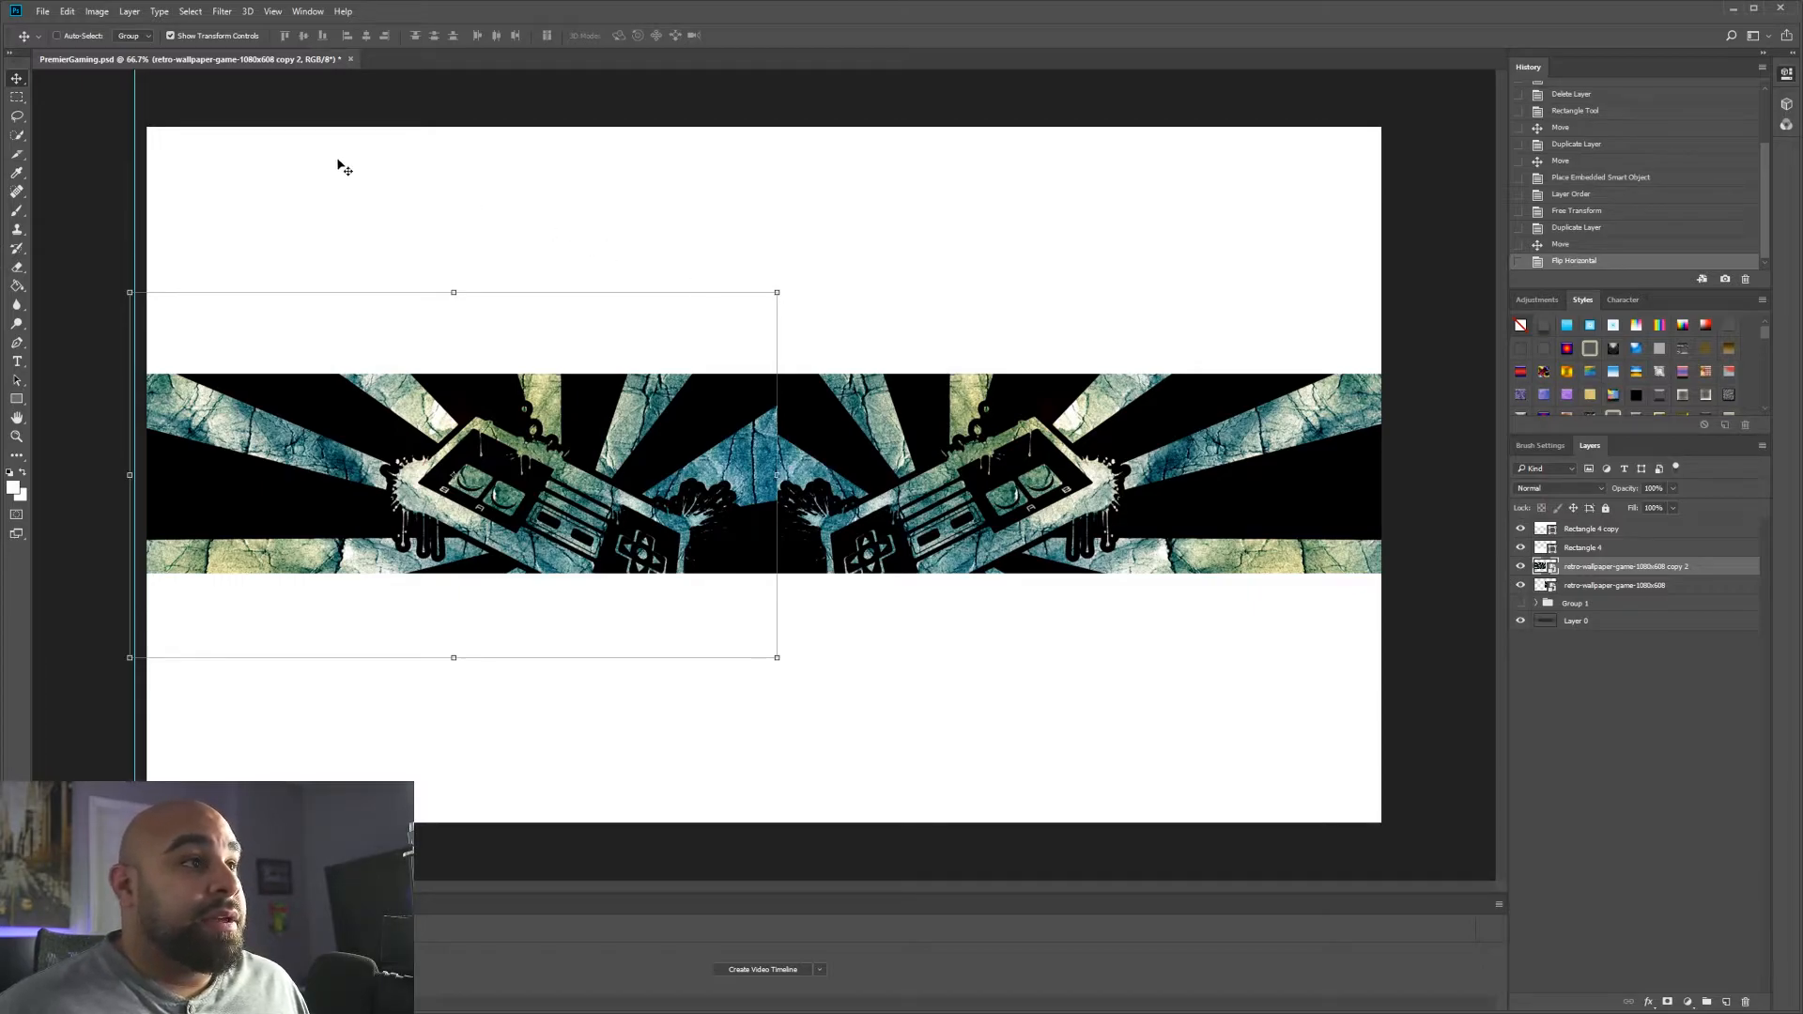
left_click(171, 35)
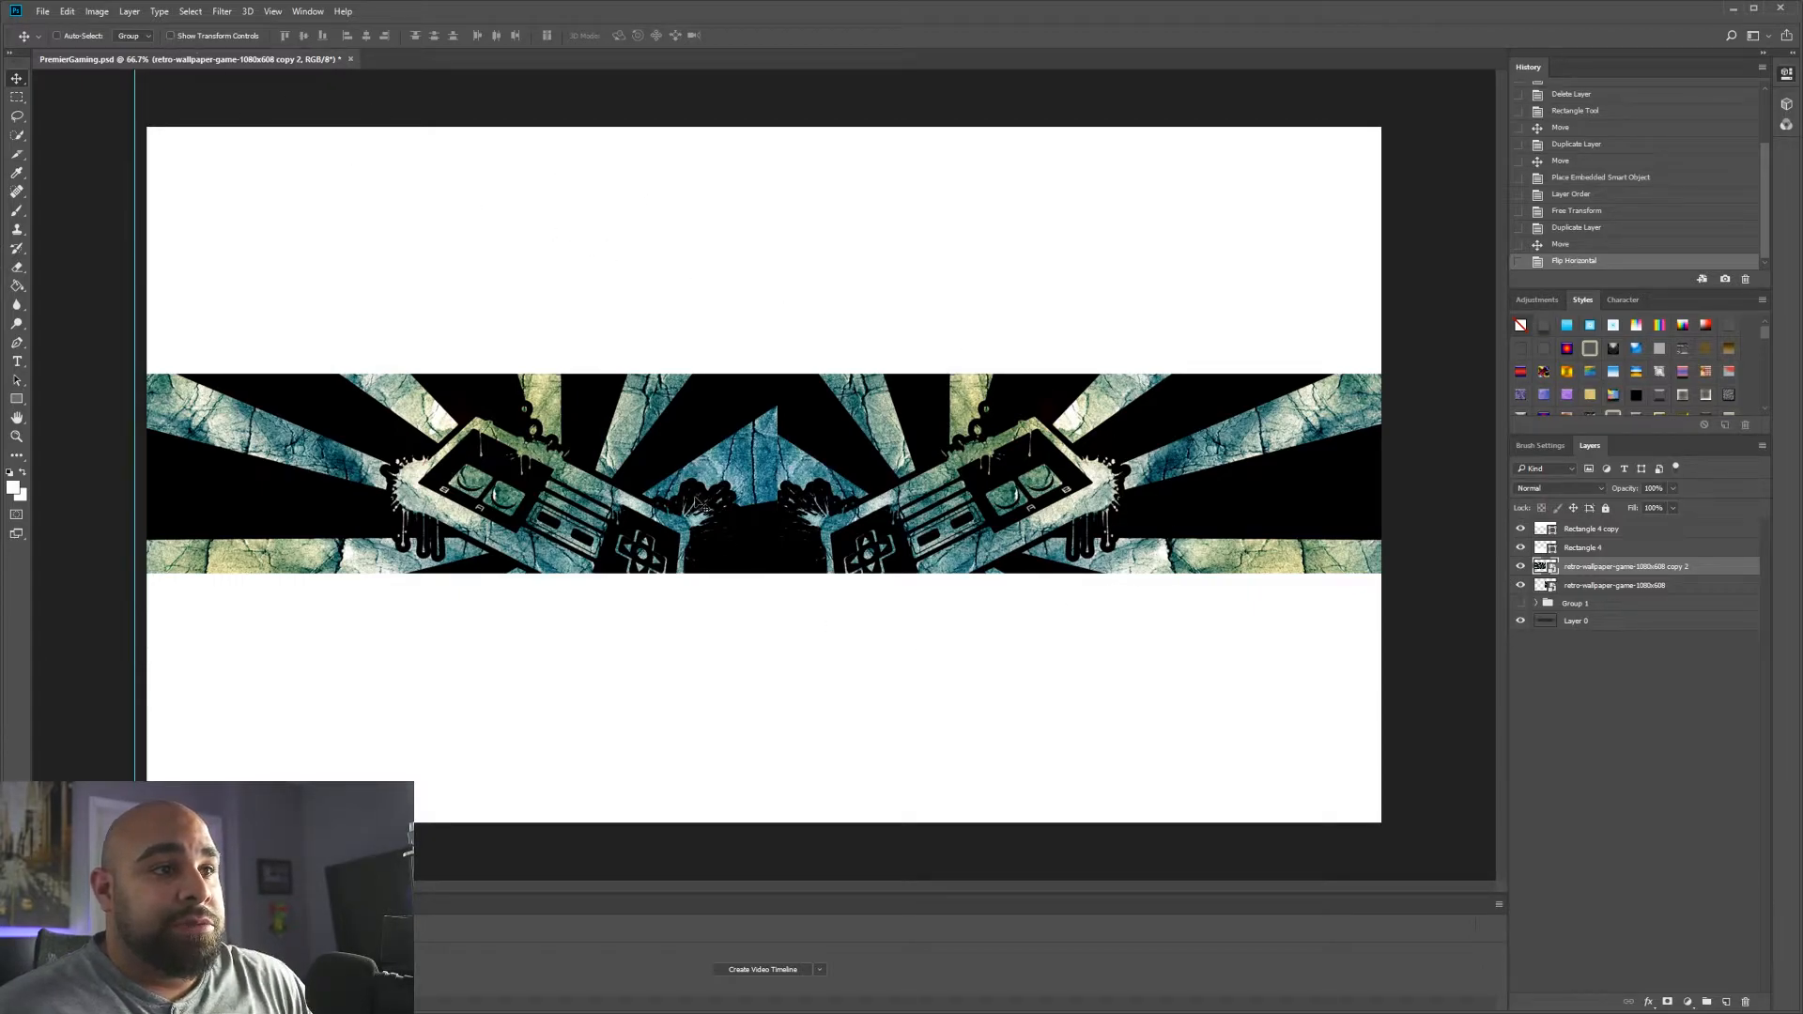
- Rasterize the flipped wallpaper copy for use with the Eraser and check its extent by toggling the layer's visibility
left_click(18, 269)
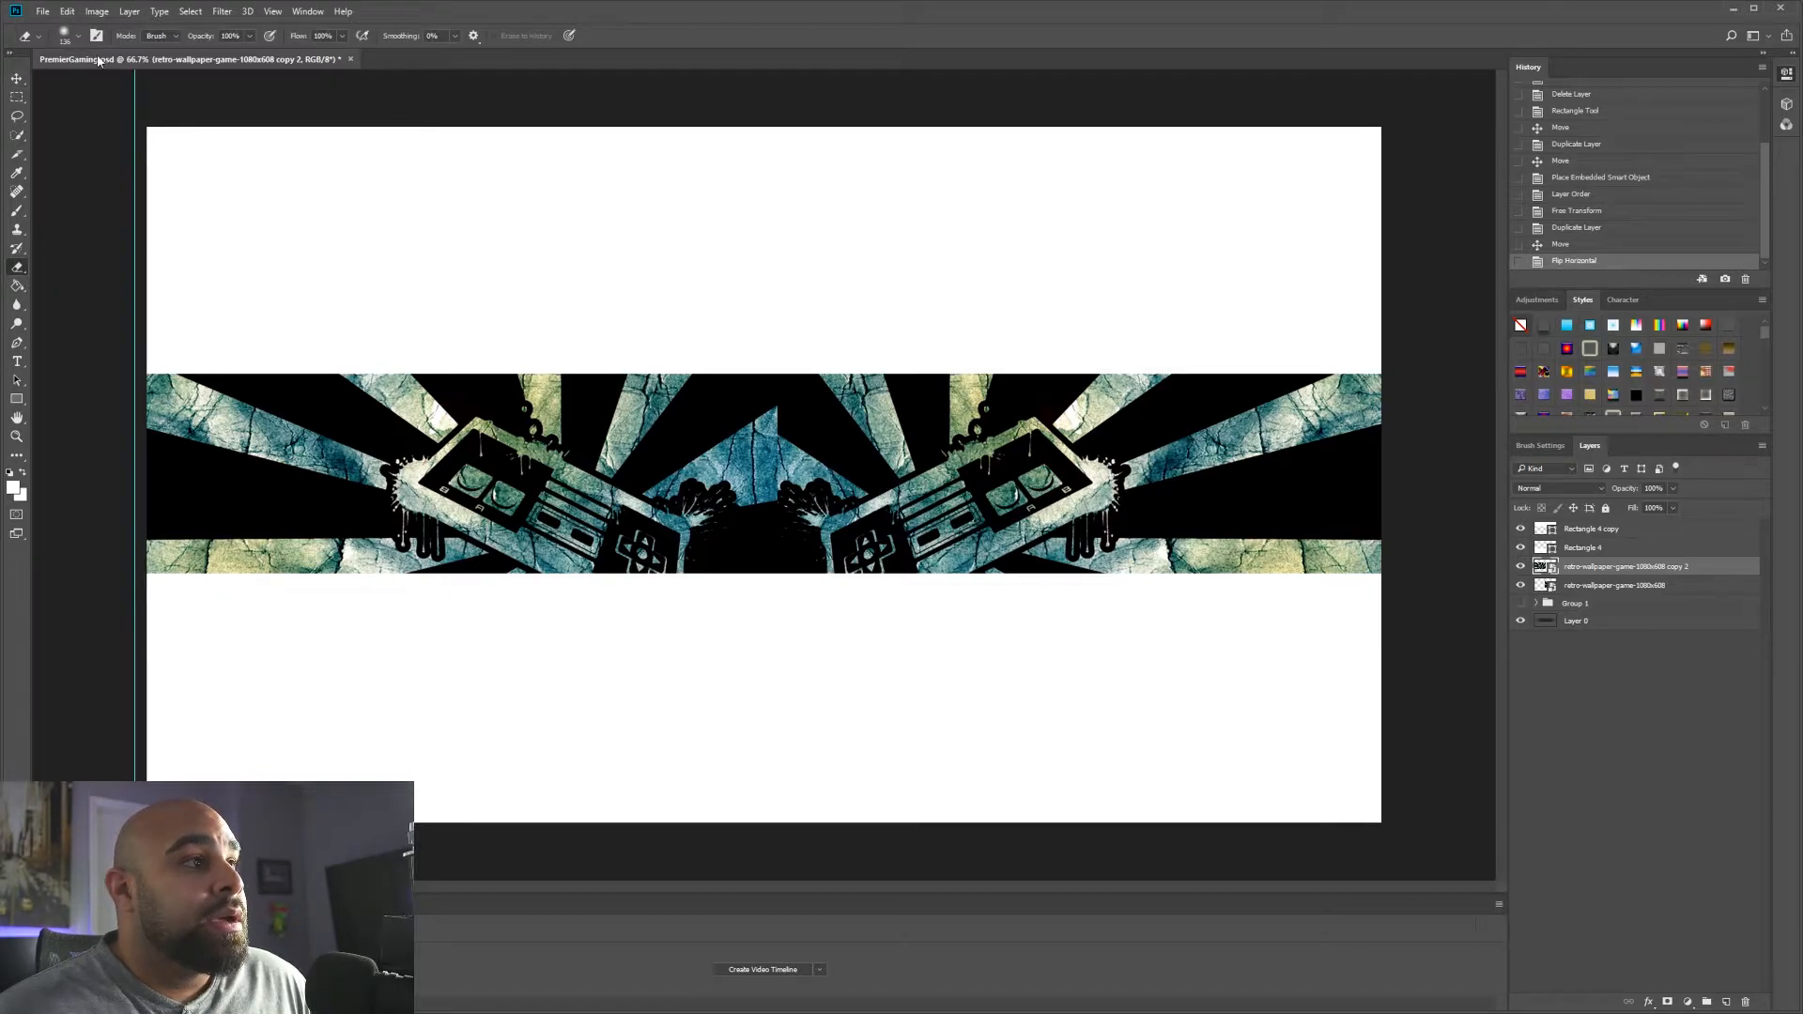
left_click(924, 384)
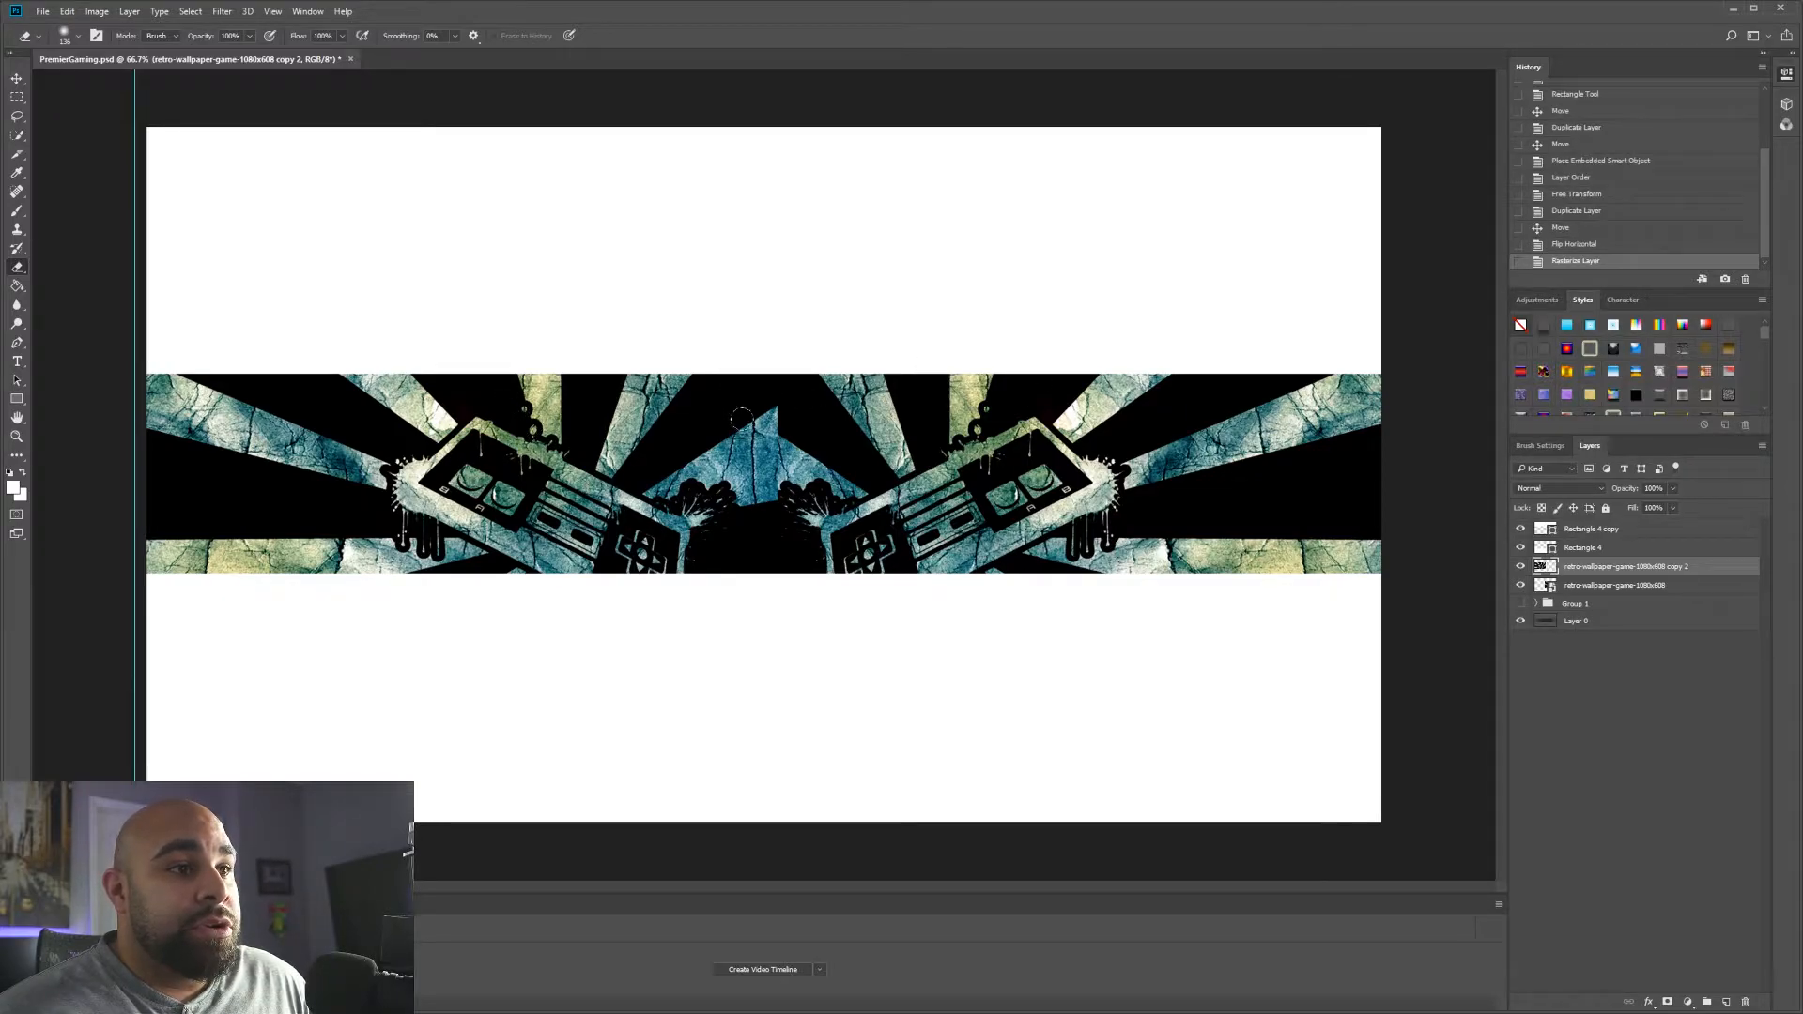
left_click(1522, 566)
left_click(1522, 567)
left_click(1521, 566)
left_click(1522, 566)
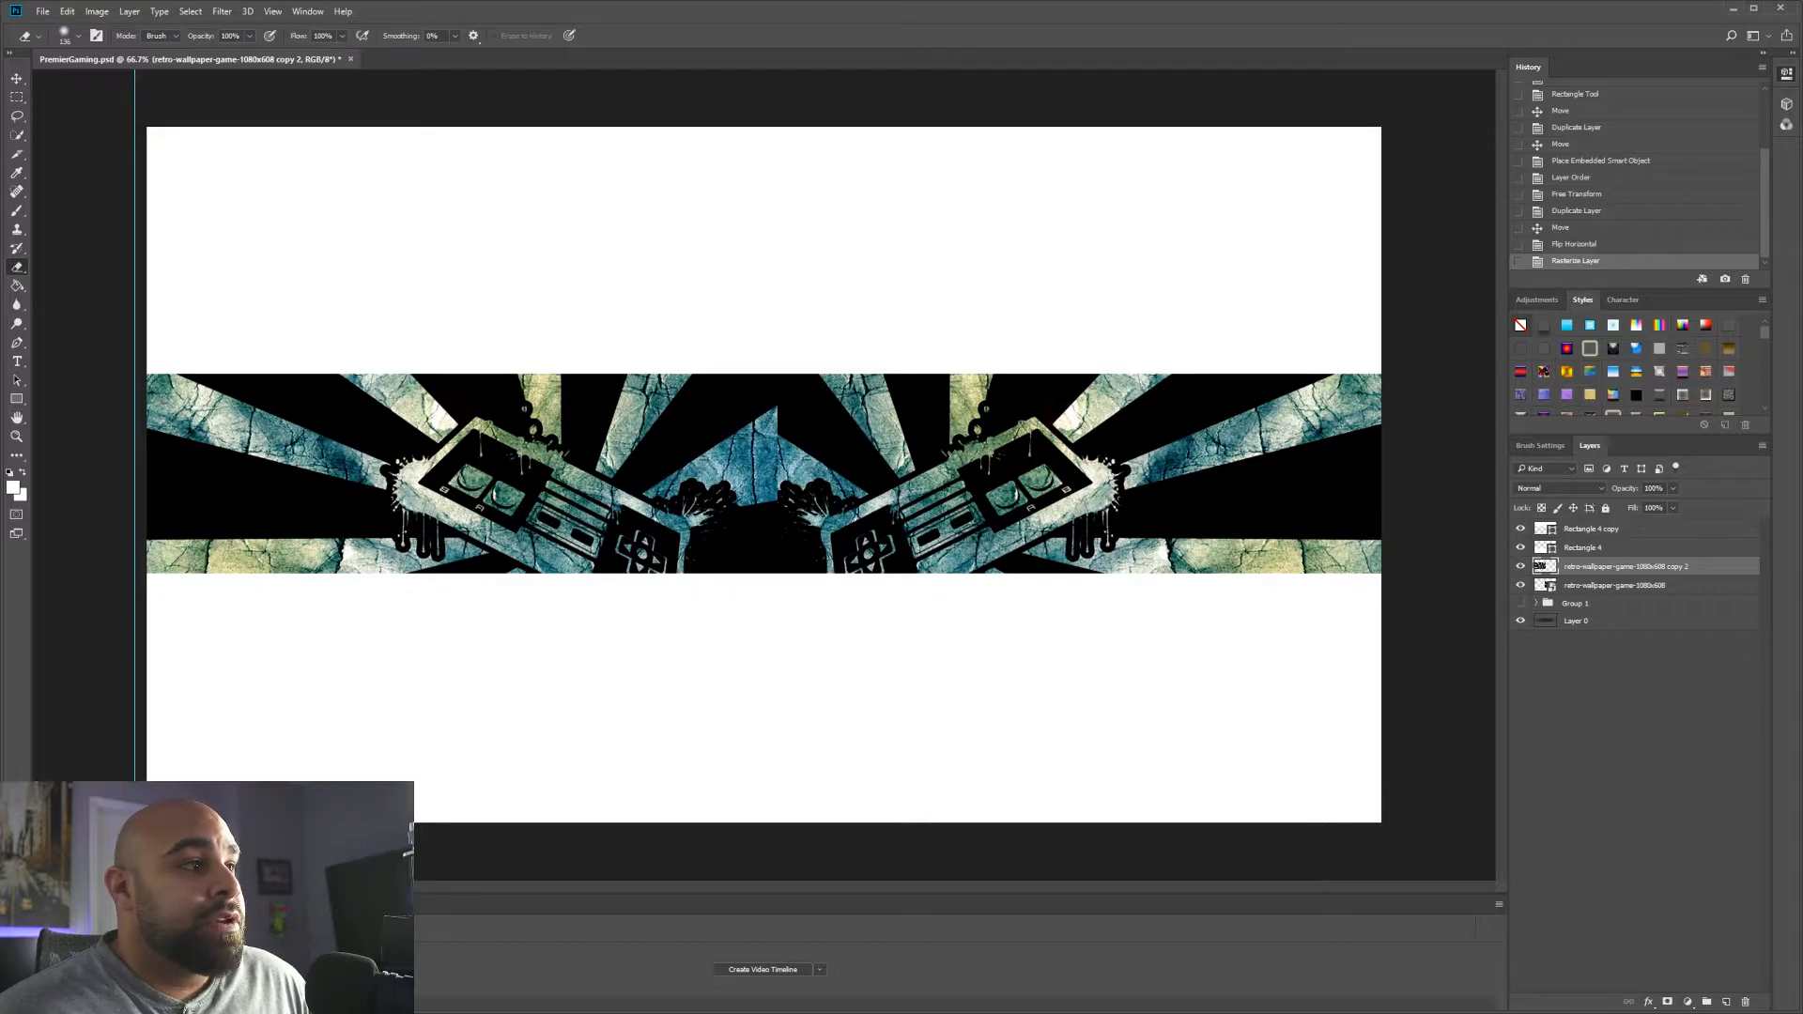
- Move both wallpaper halves up by the same amount so more of the controllers shows in the strip
key("v")
left_click_drag(520, 463, 526, 421)
left_click(1626, 587)
left_click_drag(1014, 493, 1020, 451)
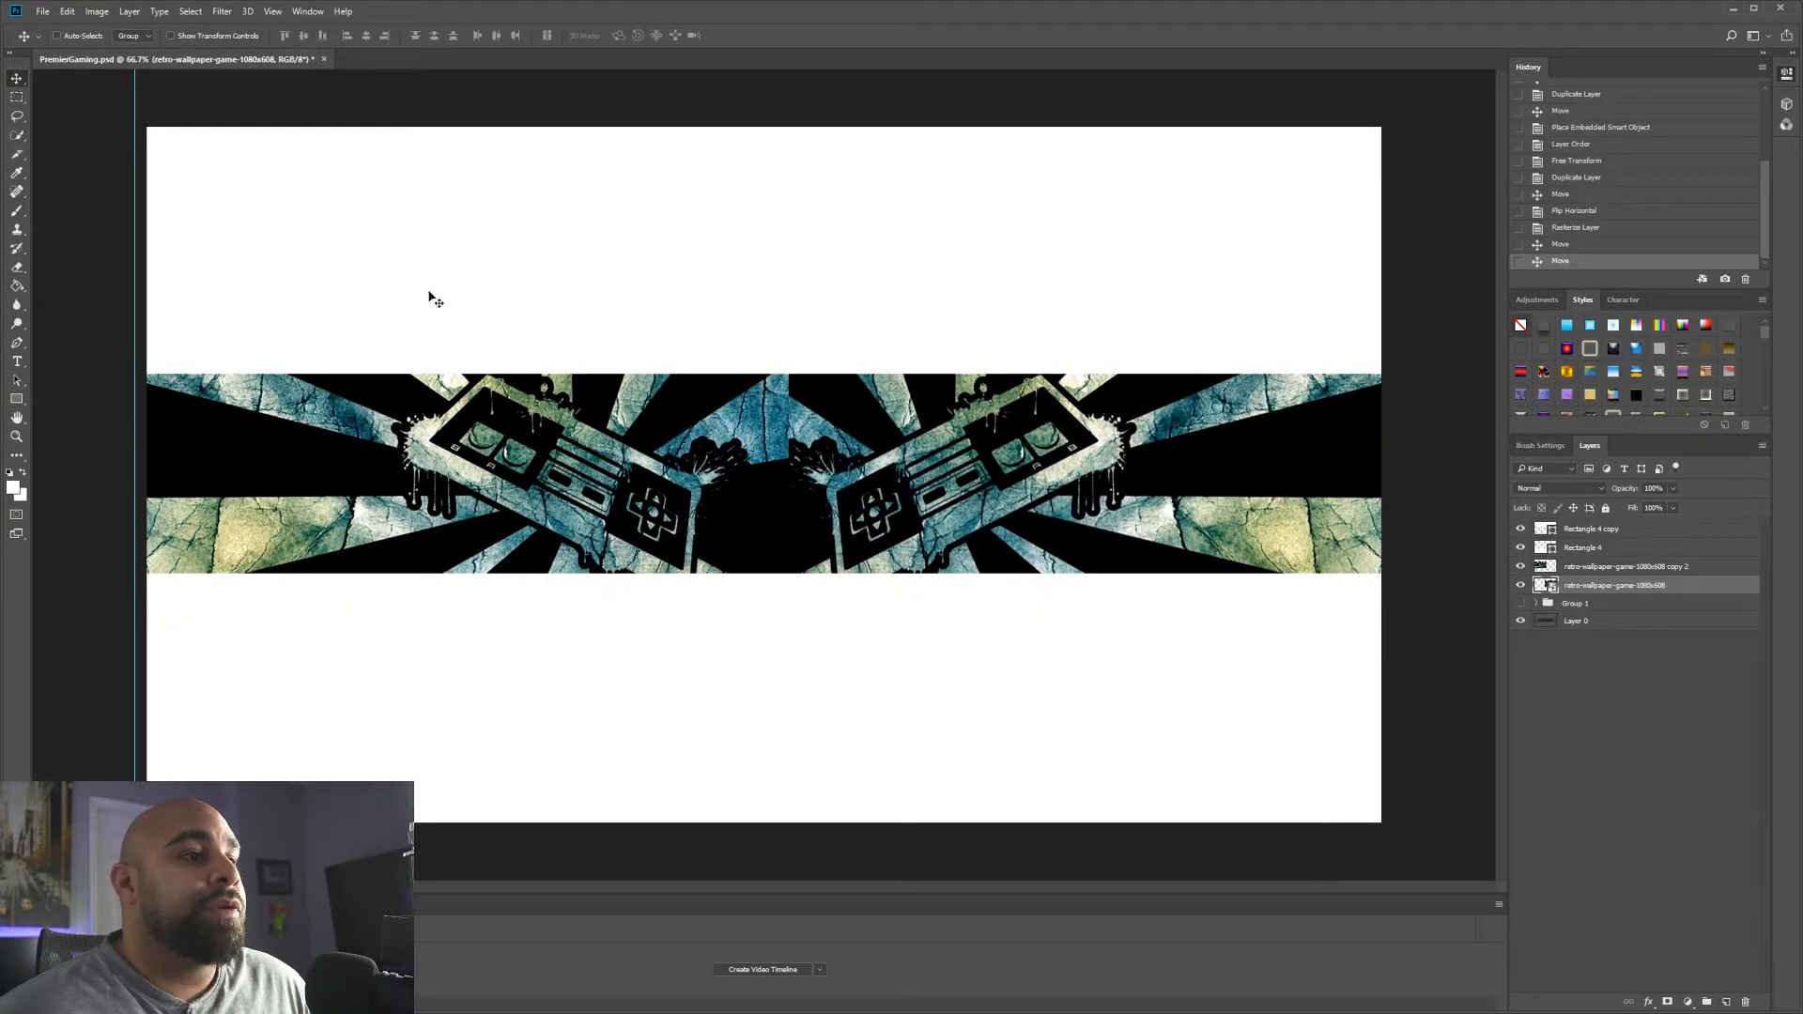
- Rasterize the original retro wallpaper layer so the Eraser can be used on it
left_click(18, 269)
left_click(18, 269)
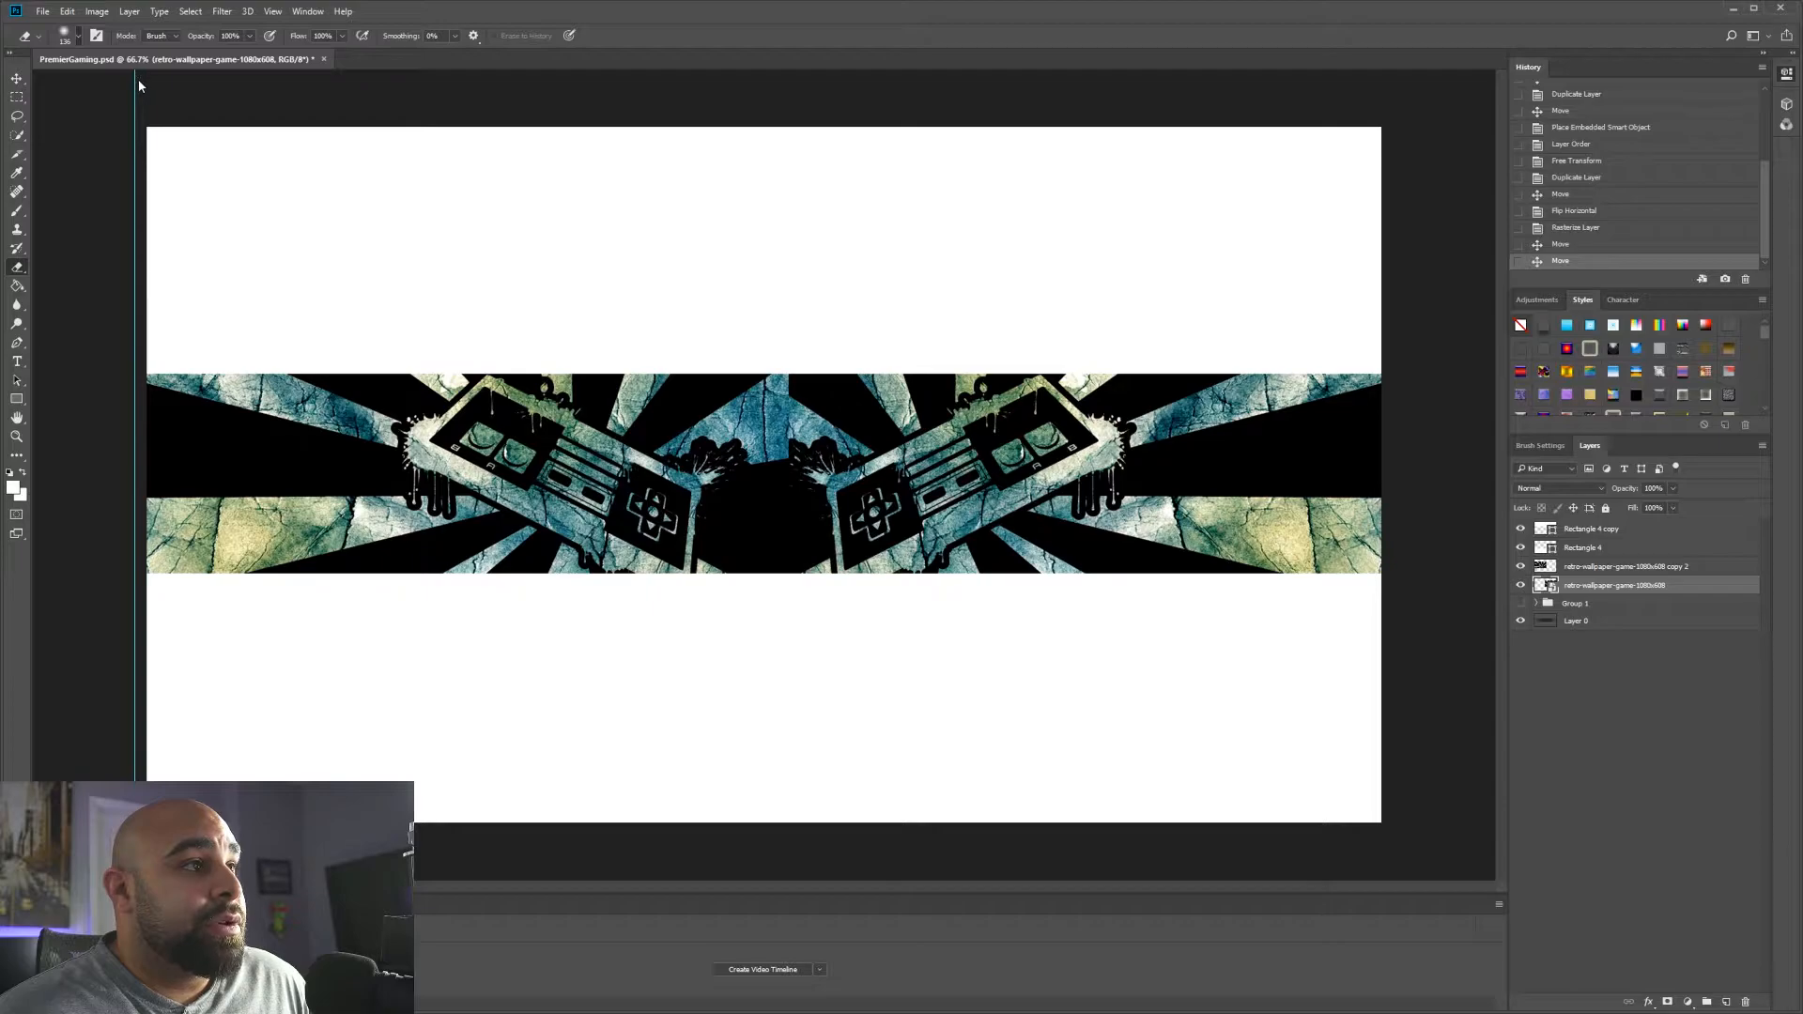
left_click(894, 386)
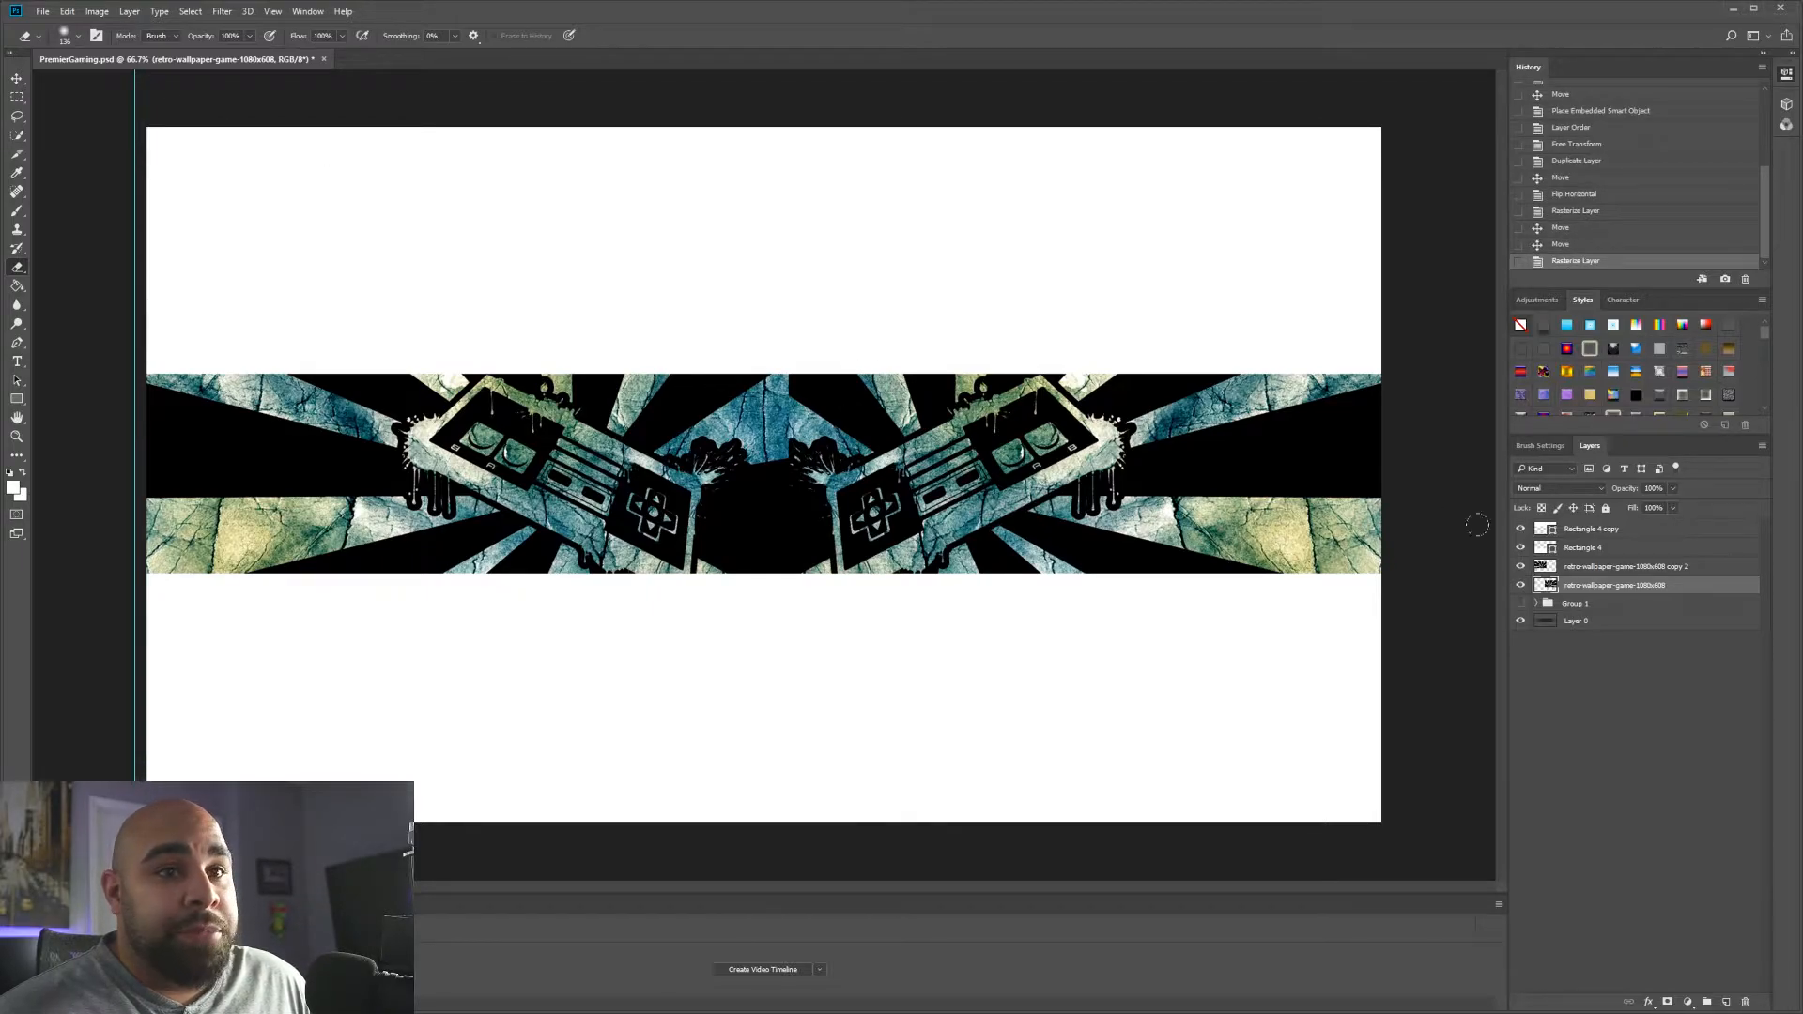
- Erase the seam of the flipped wallpaper copy at the banner's centre, checking the artwork with both white rectangles temporarily hidden
left_click(1597, 566)
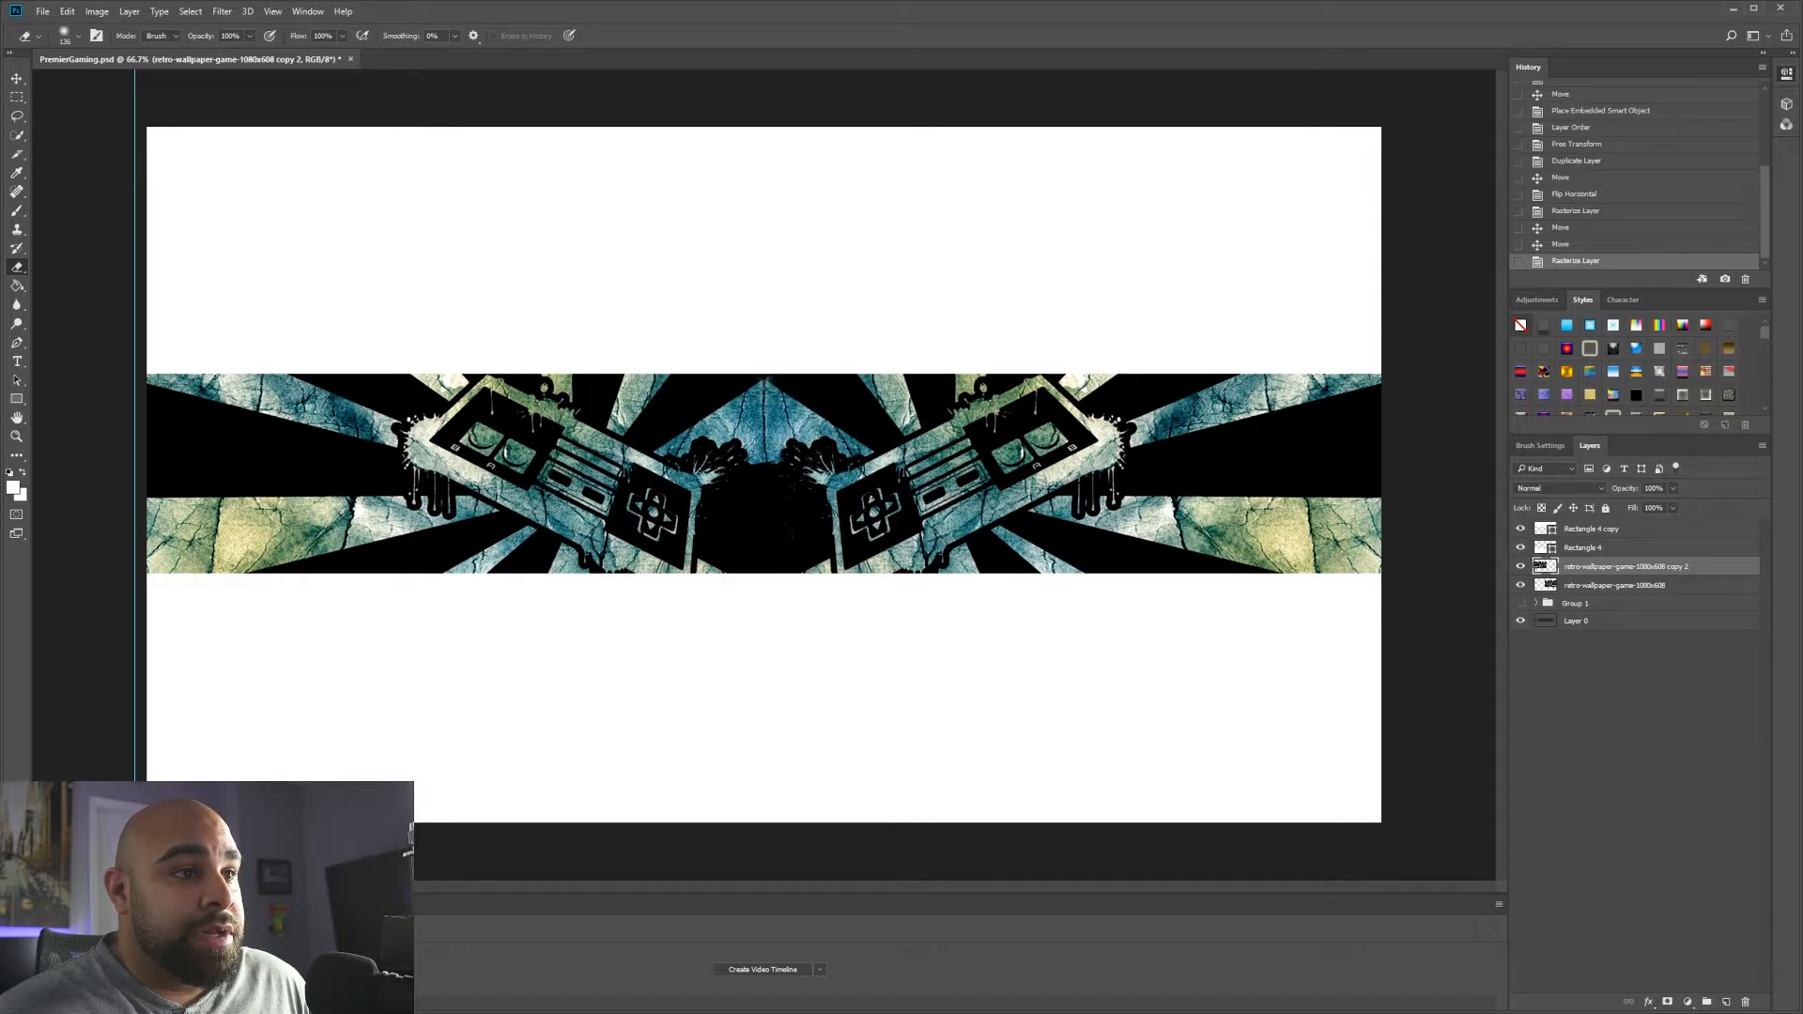
left_click(771, 505)
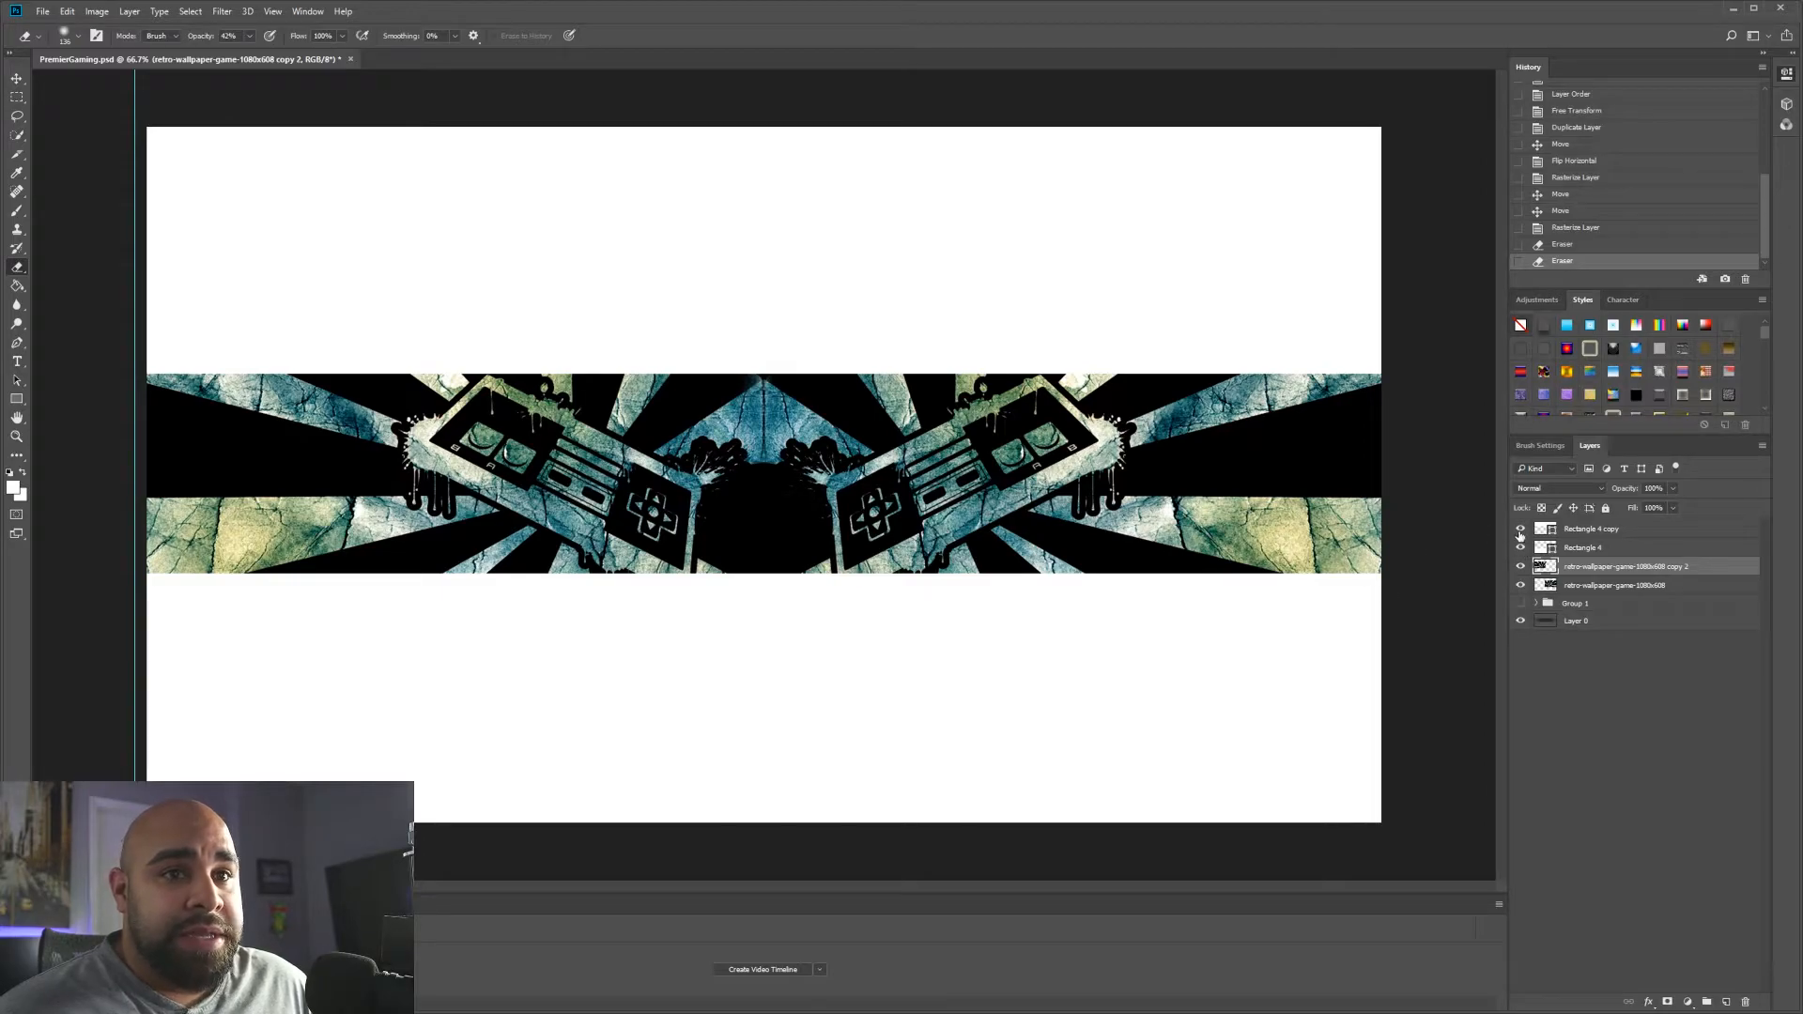
left_click(1520, 529)
left_click(1521, 547)
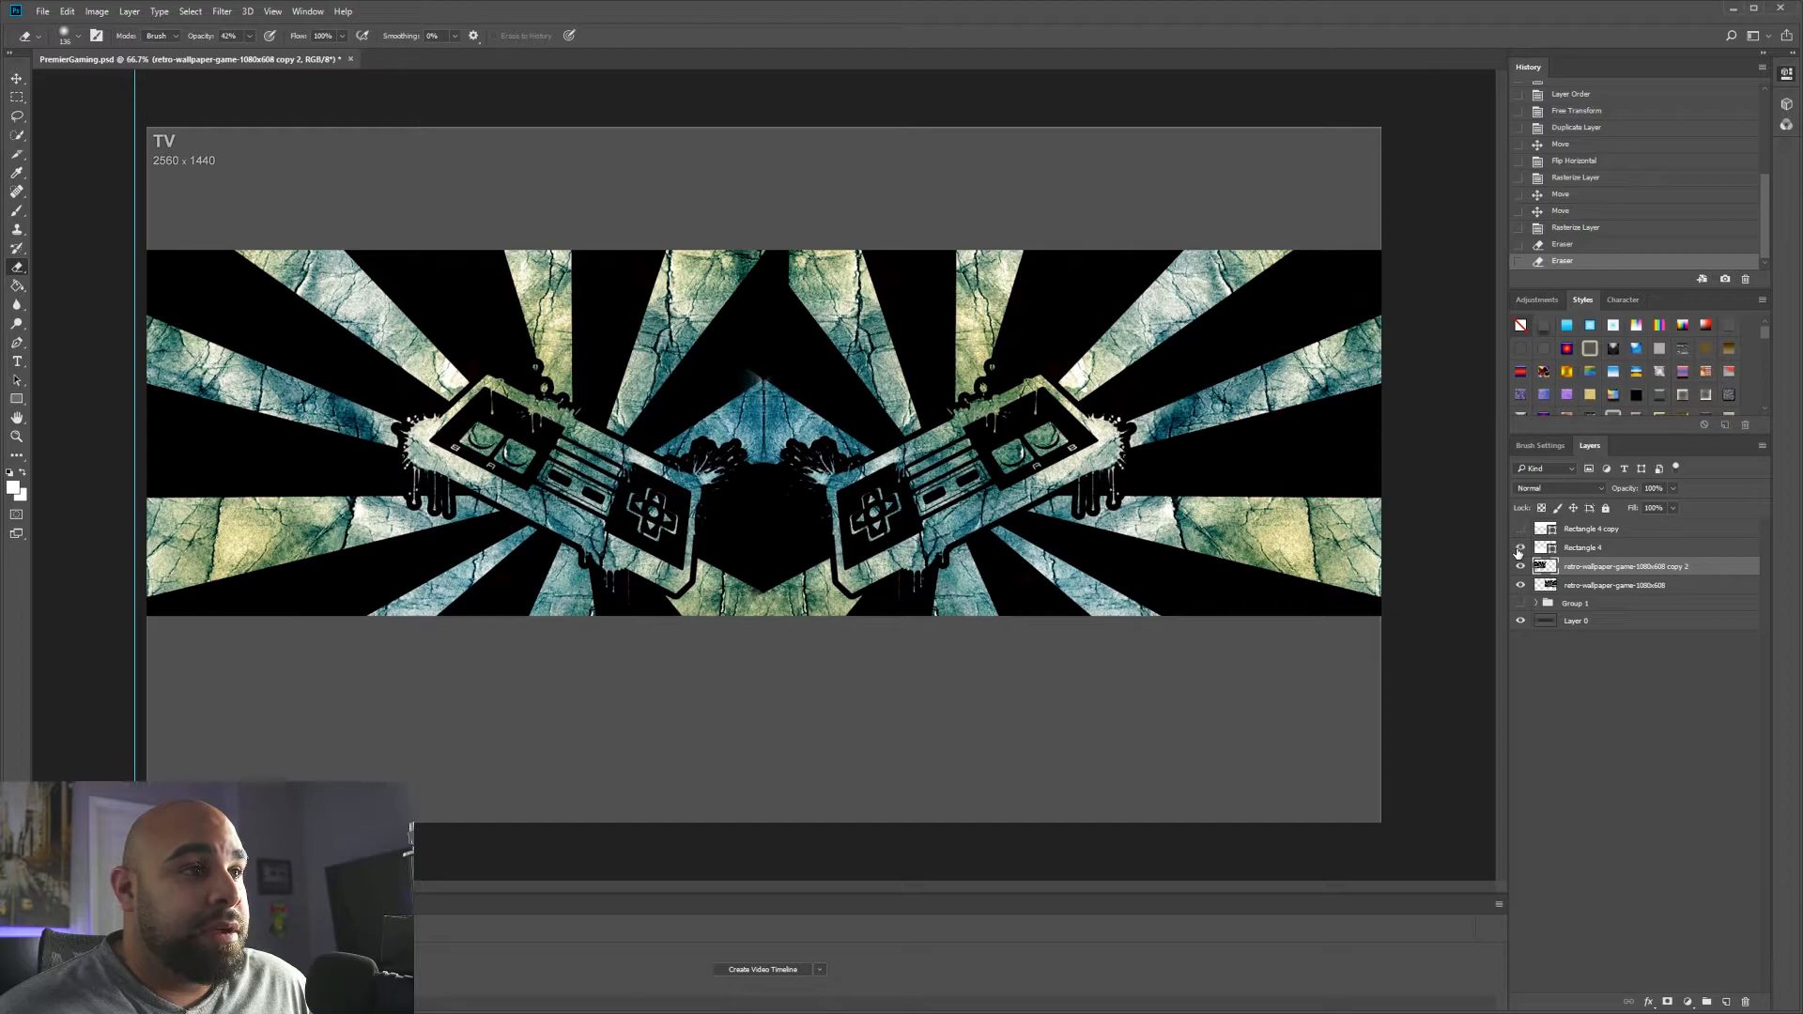
left_click(1520, 548)
left_click(1520, 529)
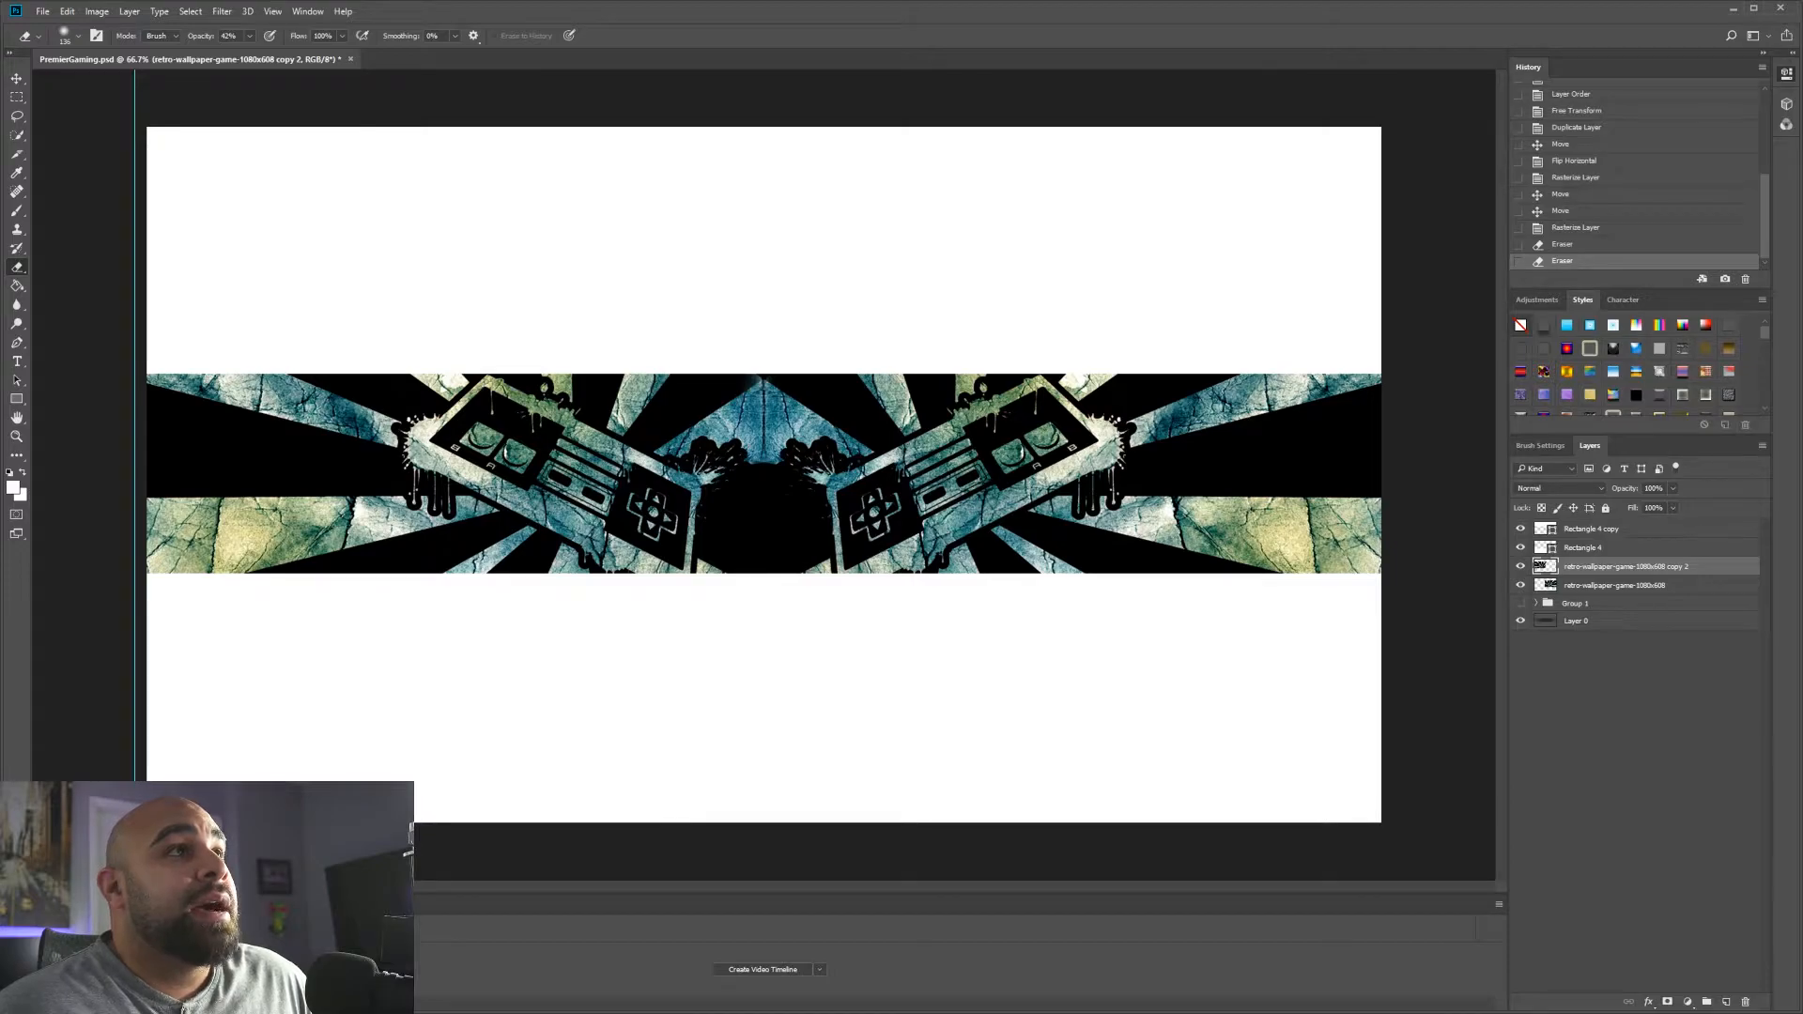
- Place the rainbow paint-splatter image at full canvas width above the wallpaper layers and beneath the white rectangles
left_click_drag(0, 83, 232, 83)
left_click_drag(485, 387, 588, 486)
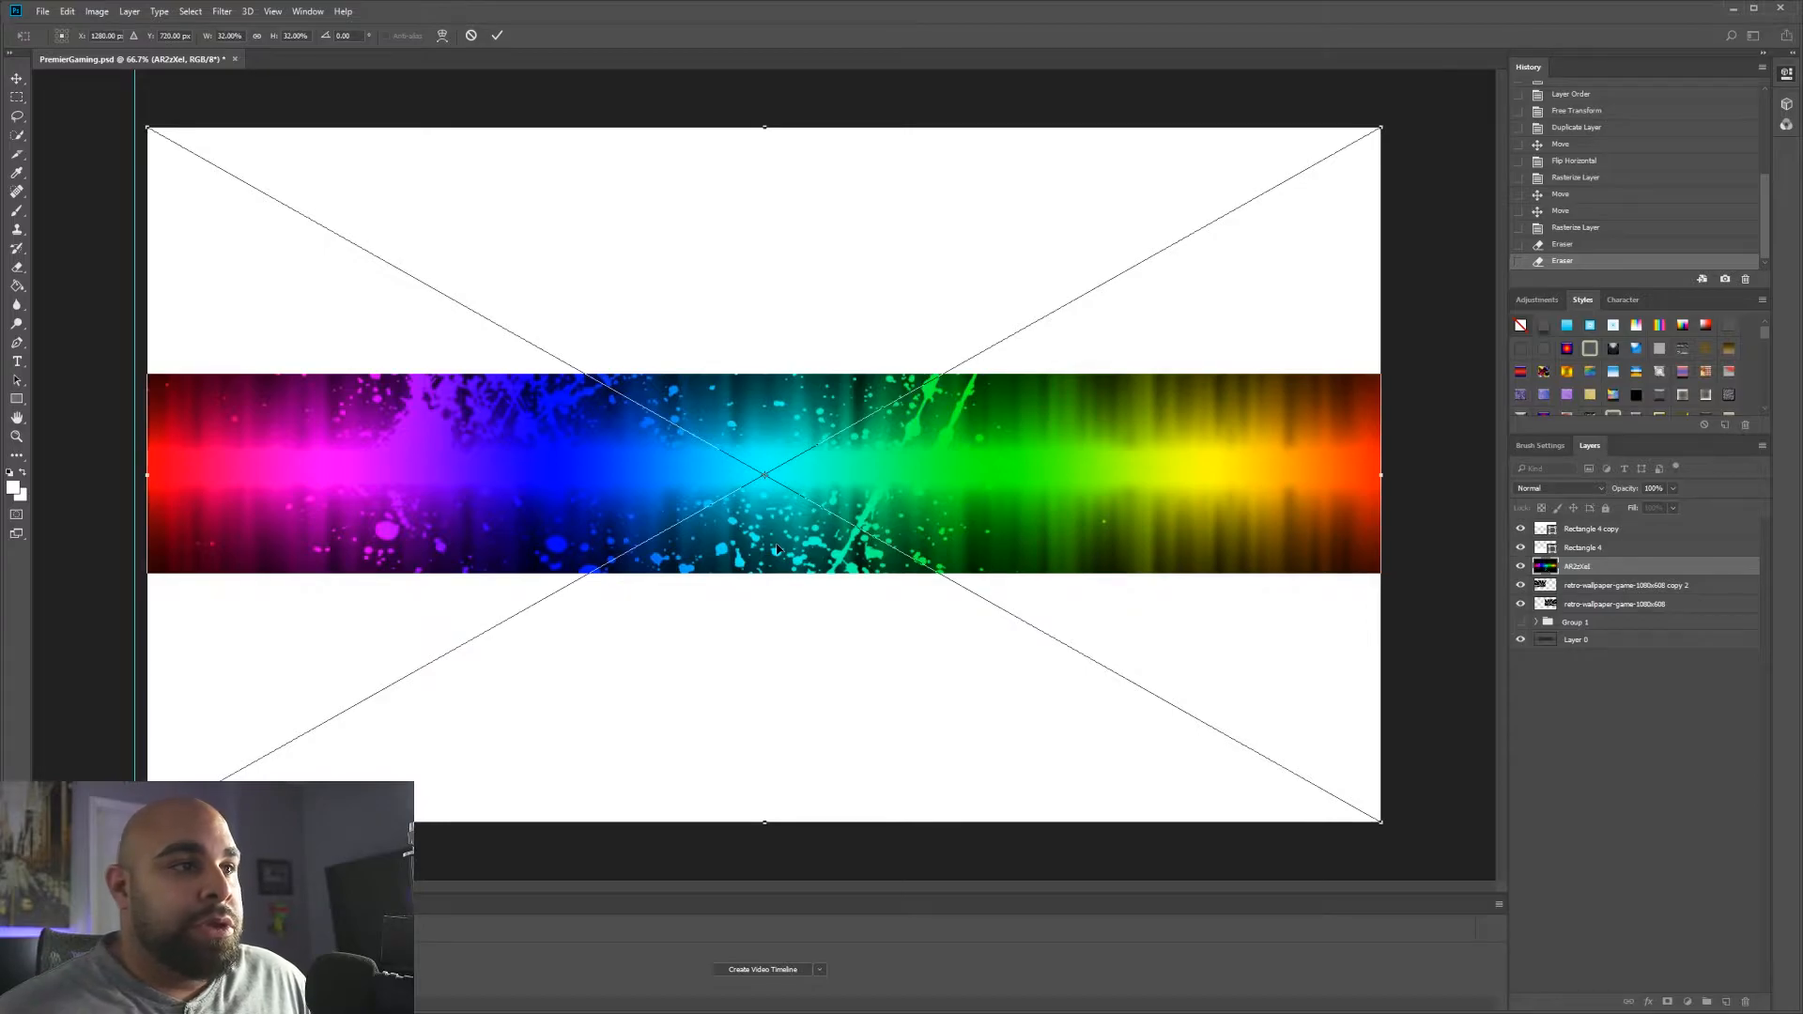
left_click(499, 36)
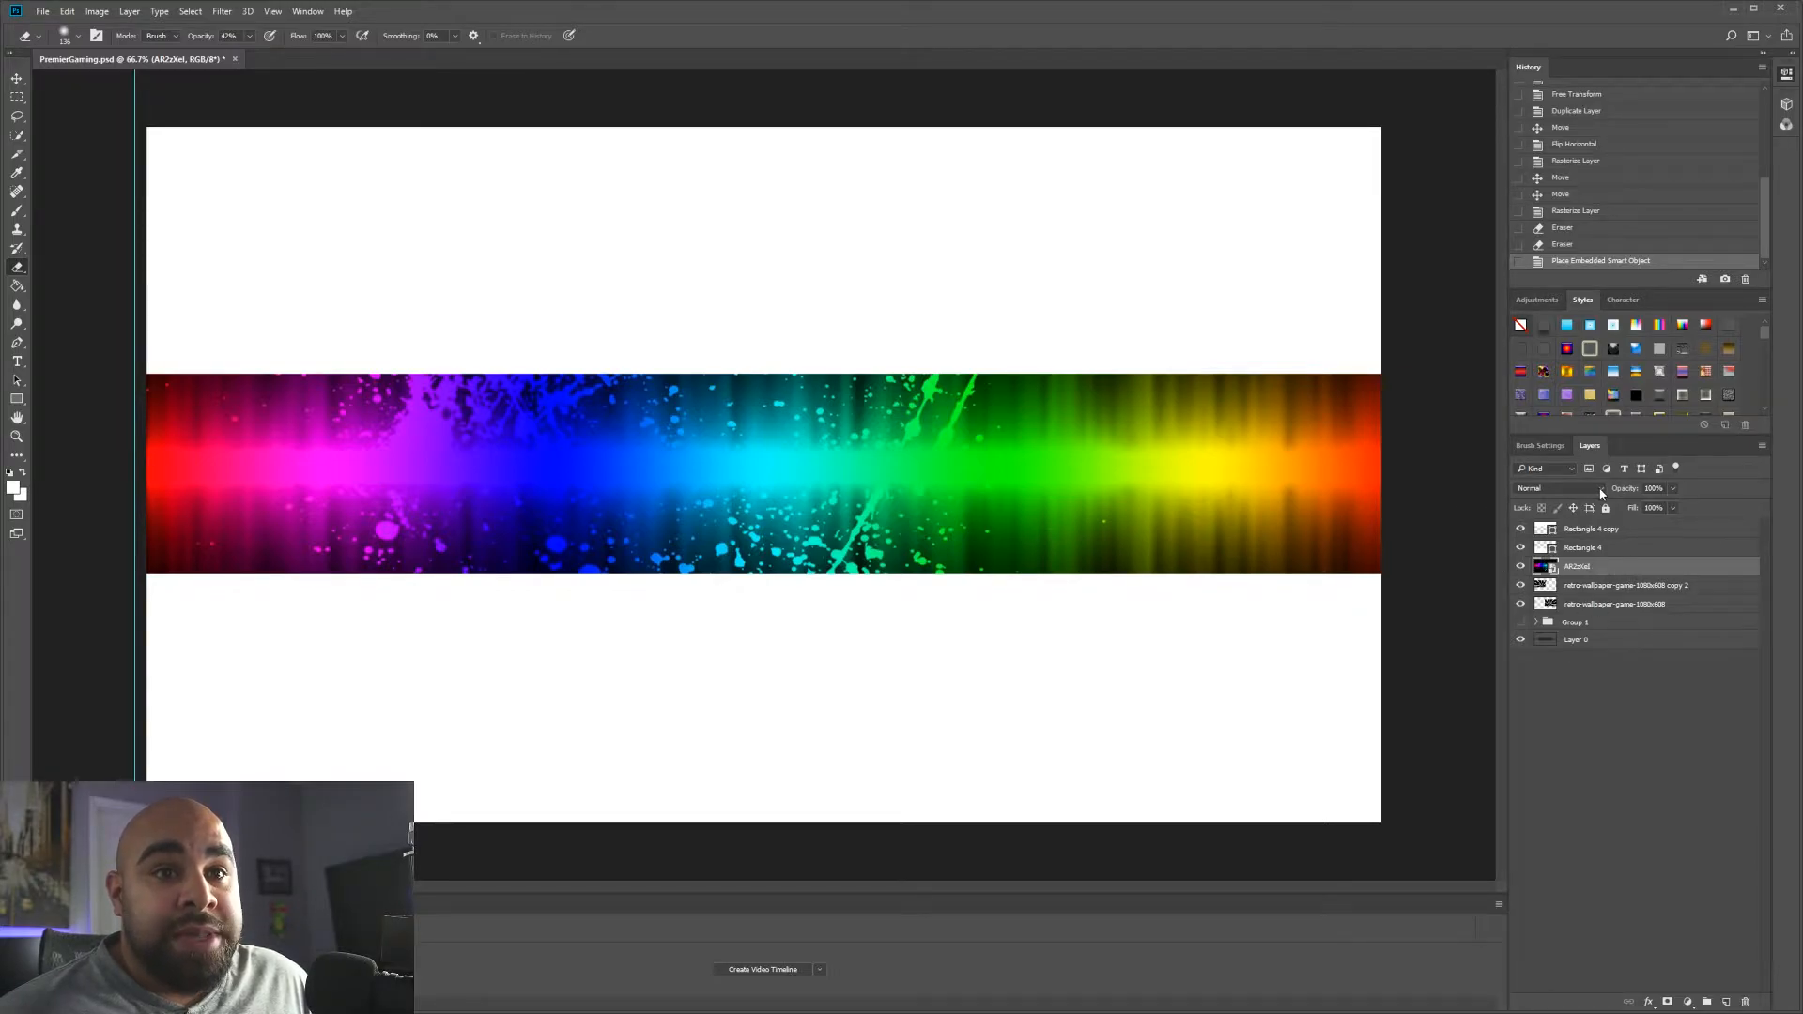
- Set the rainbow layer's blend mode to Screen and its opacity to 58%
left_click(1518, 589)
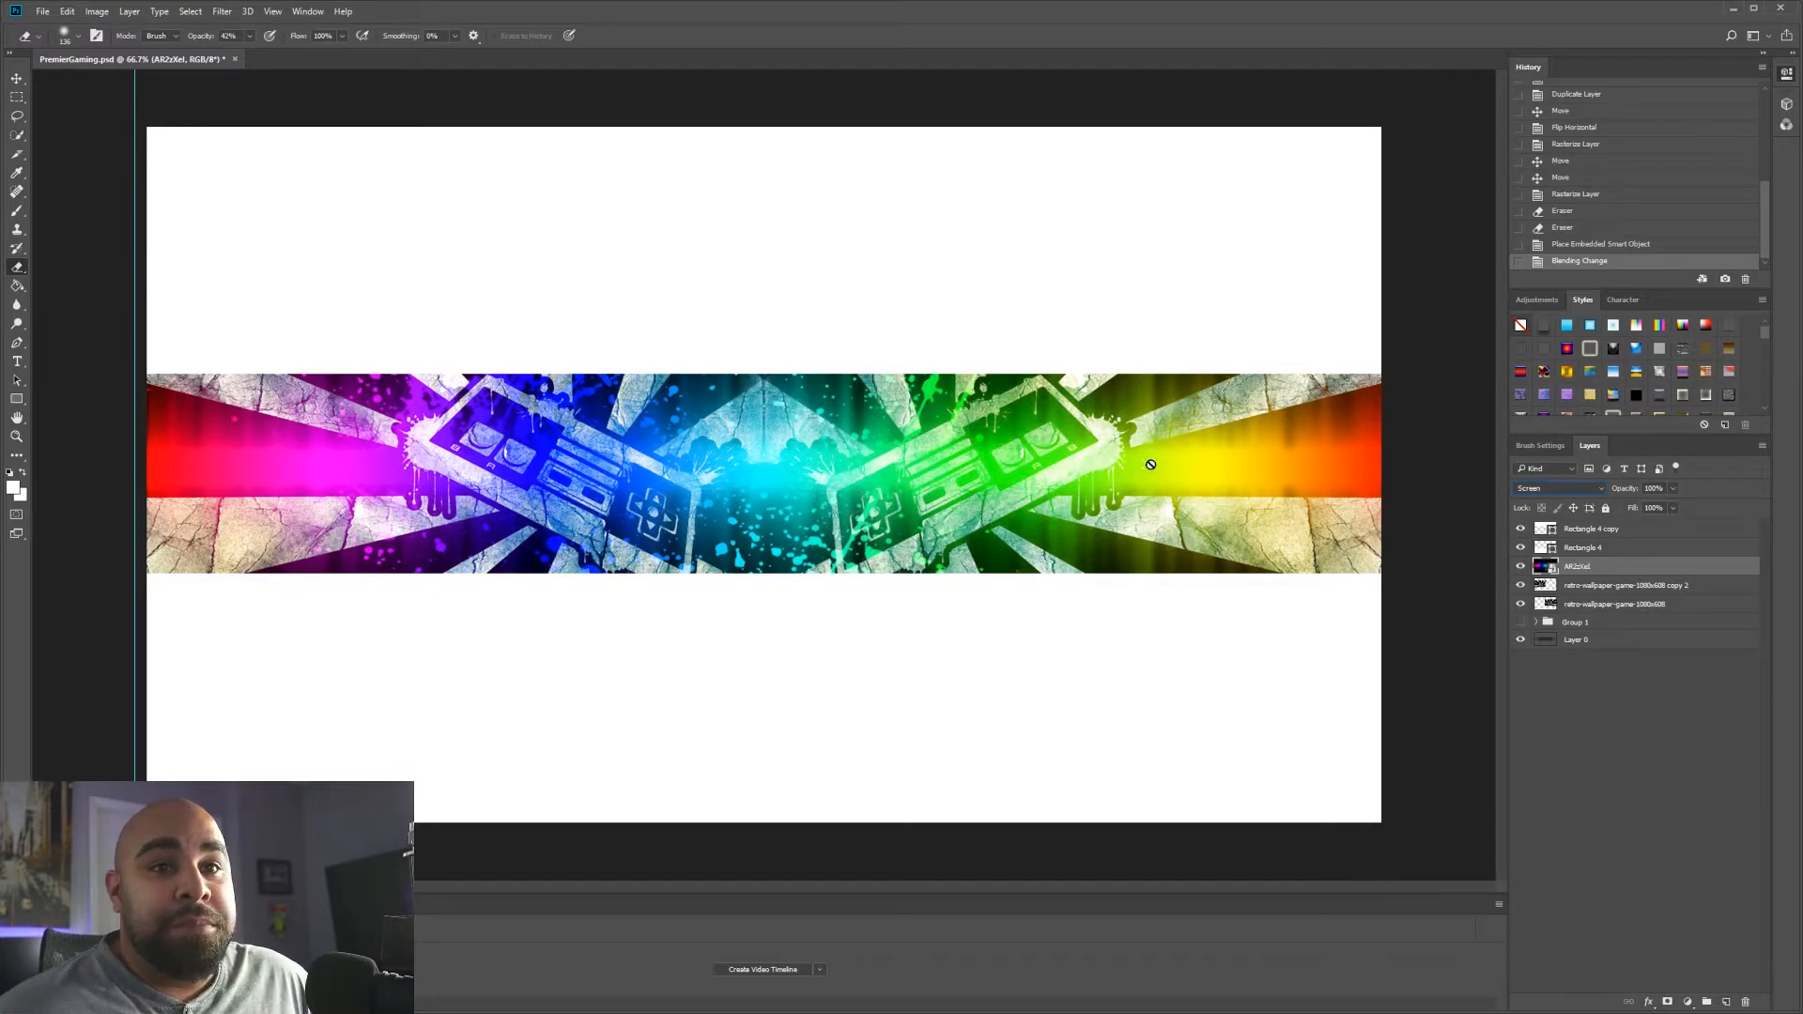
left_click_drag(1666, 504, 1644, 503)
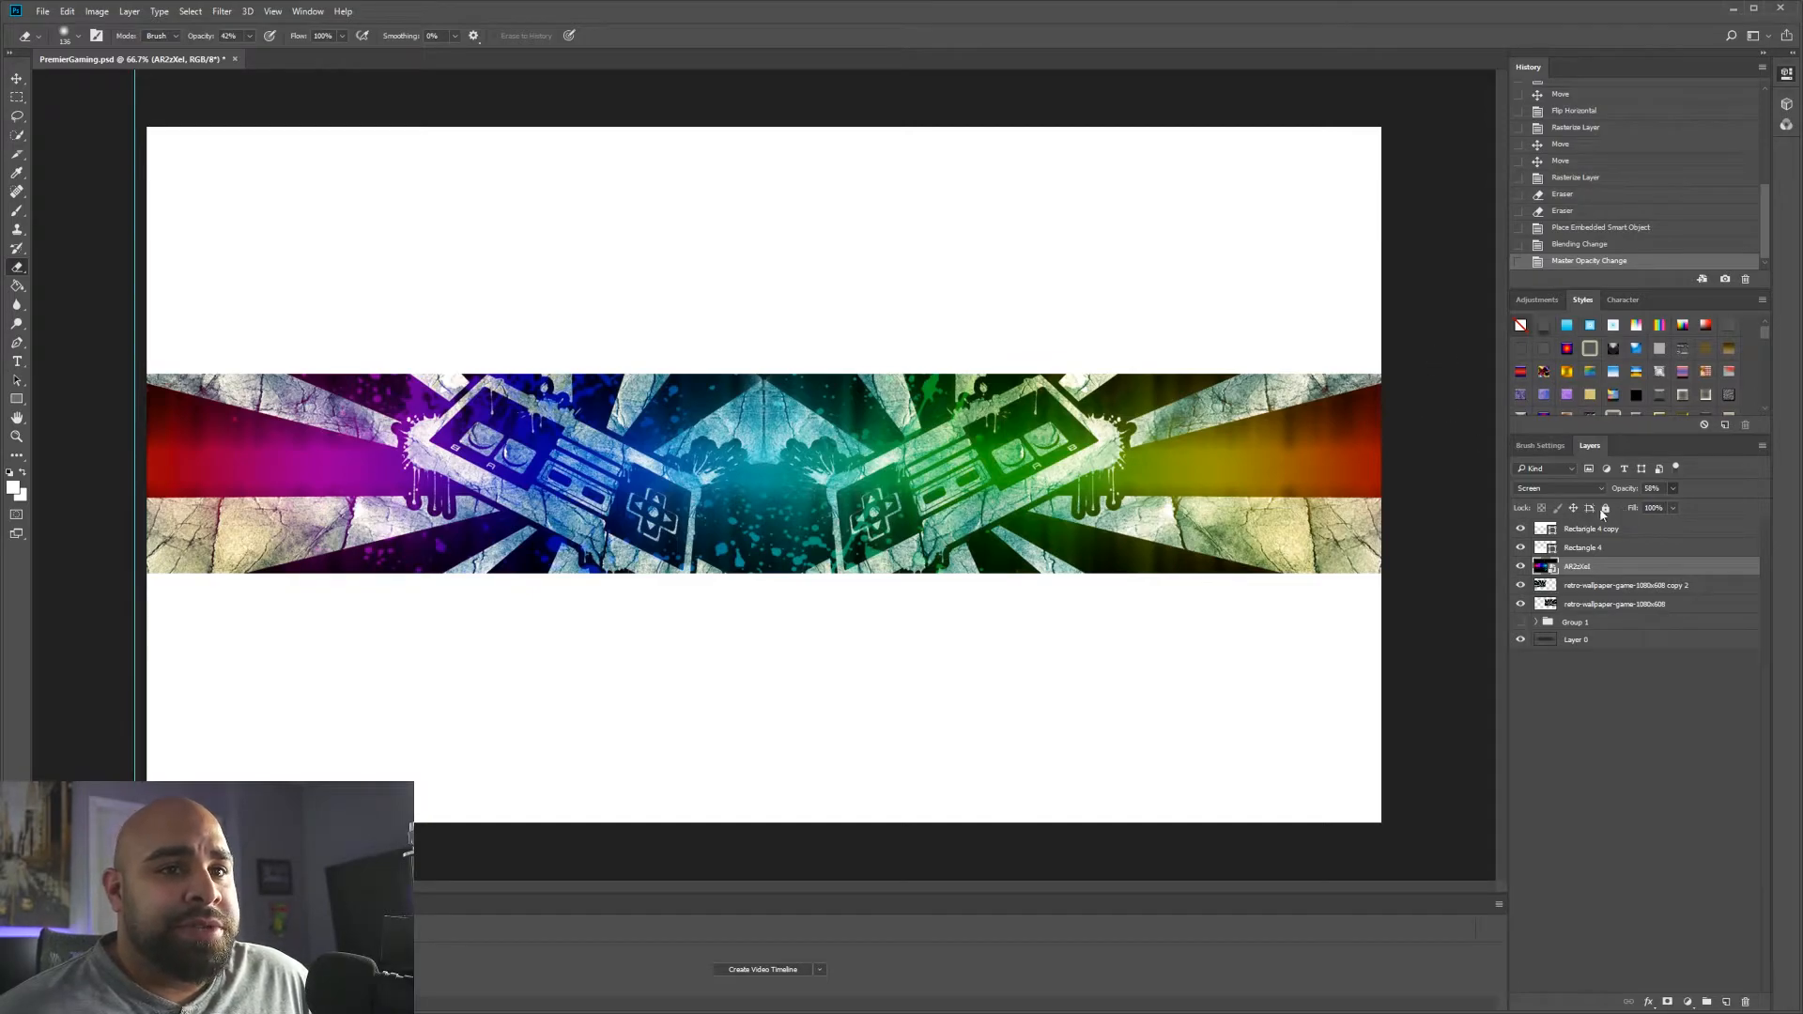
left_click(1597, 669)
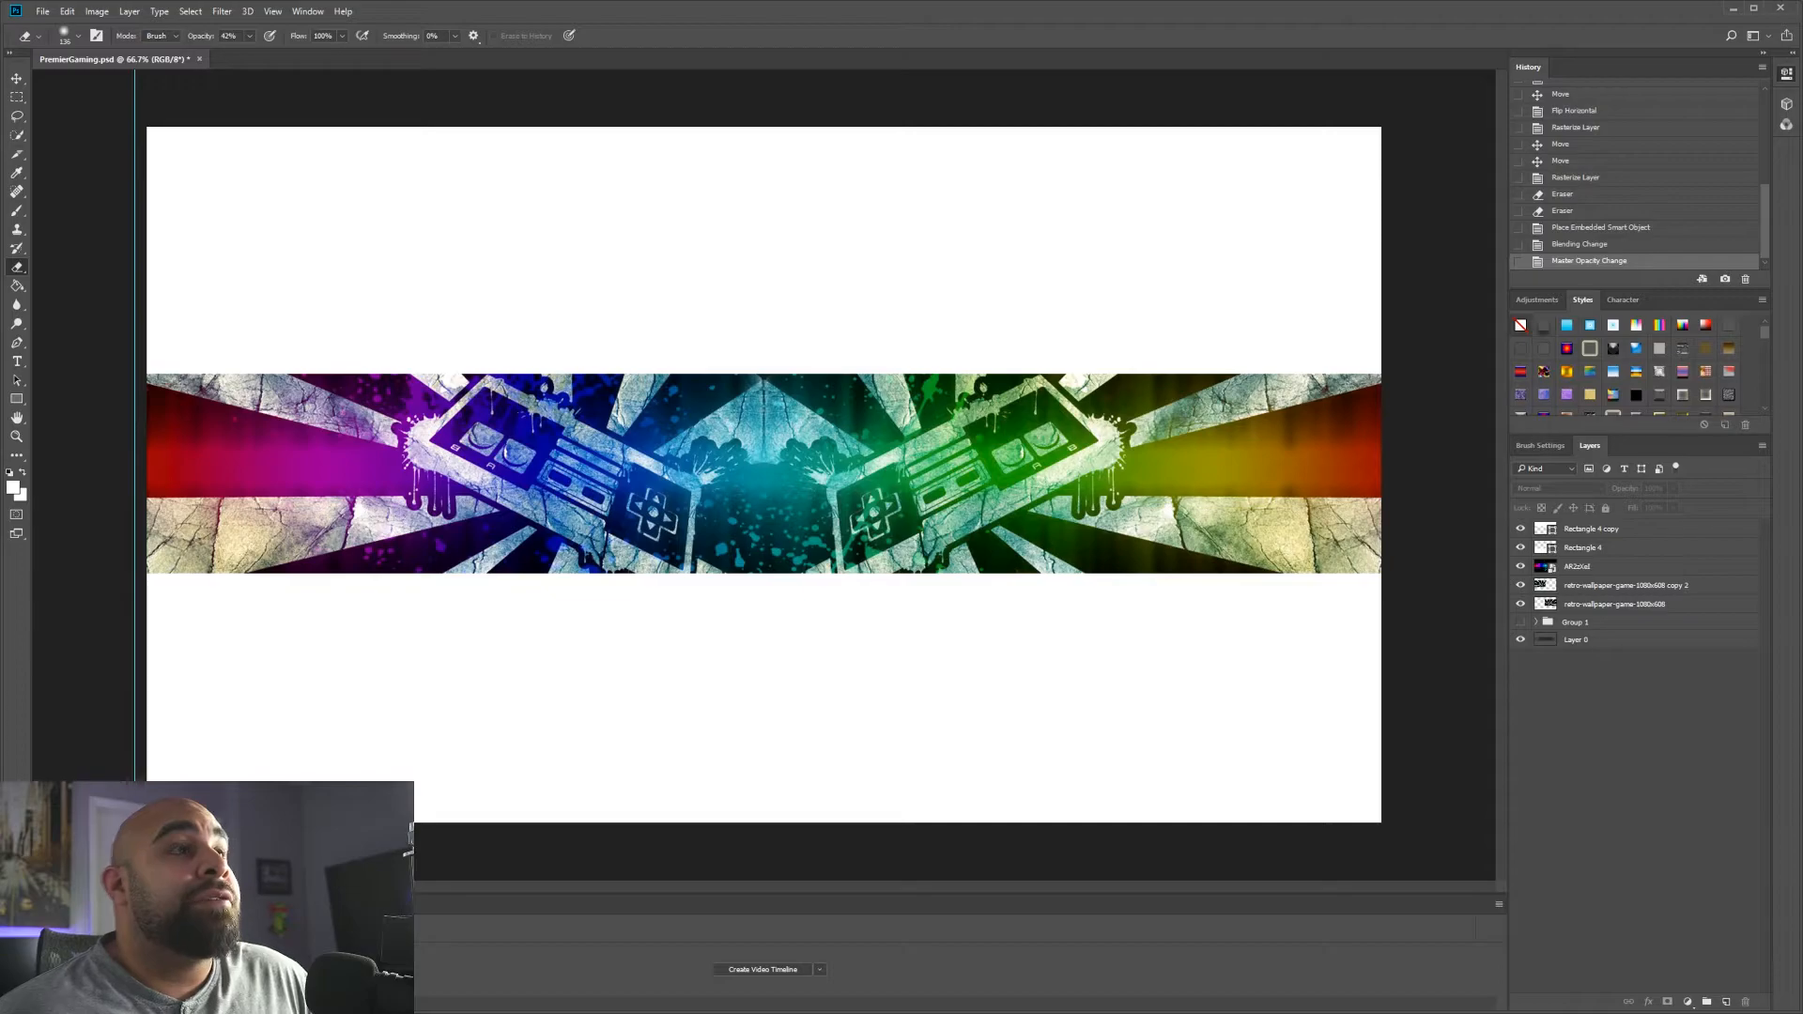
- Place the Xbox controller image at the banner's left end, scaled to about 25% and rotated about 20.5°, beneath the white rectangles
left_click_drag(538, 189, 504, 482)
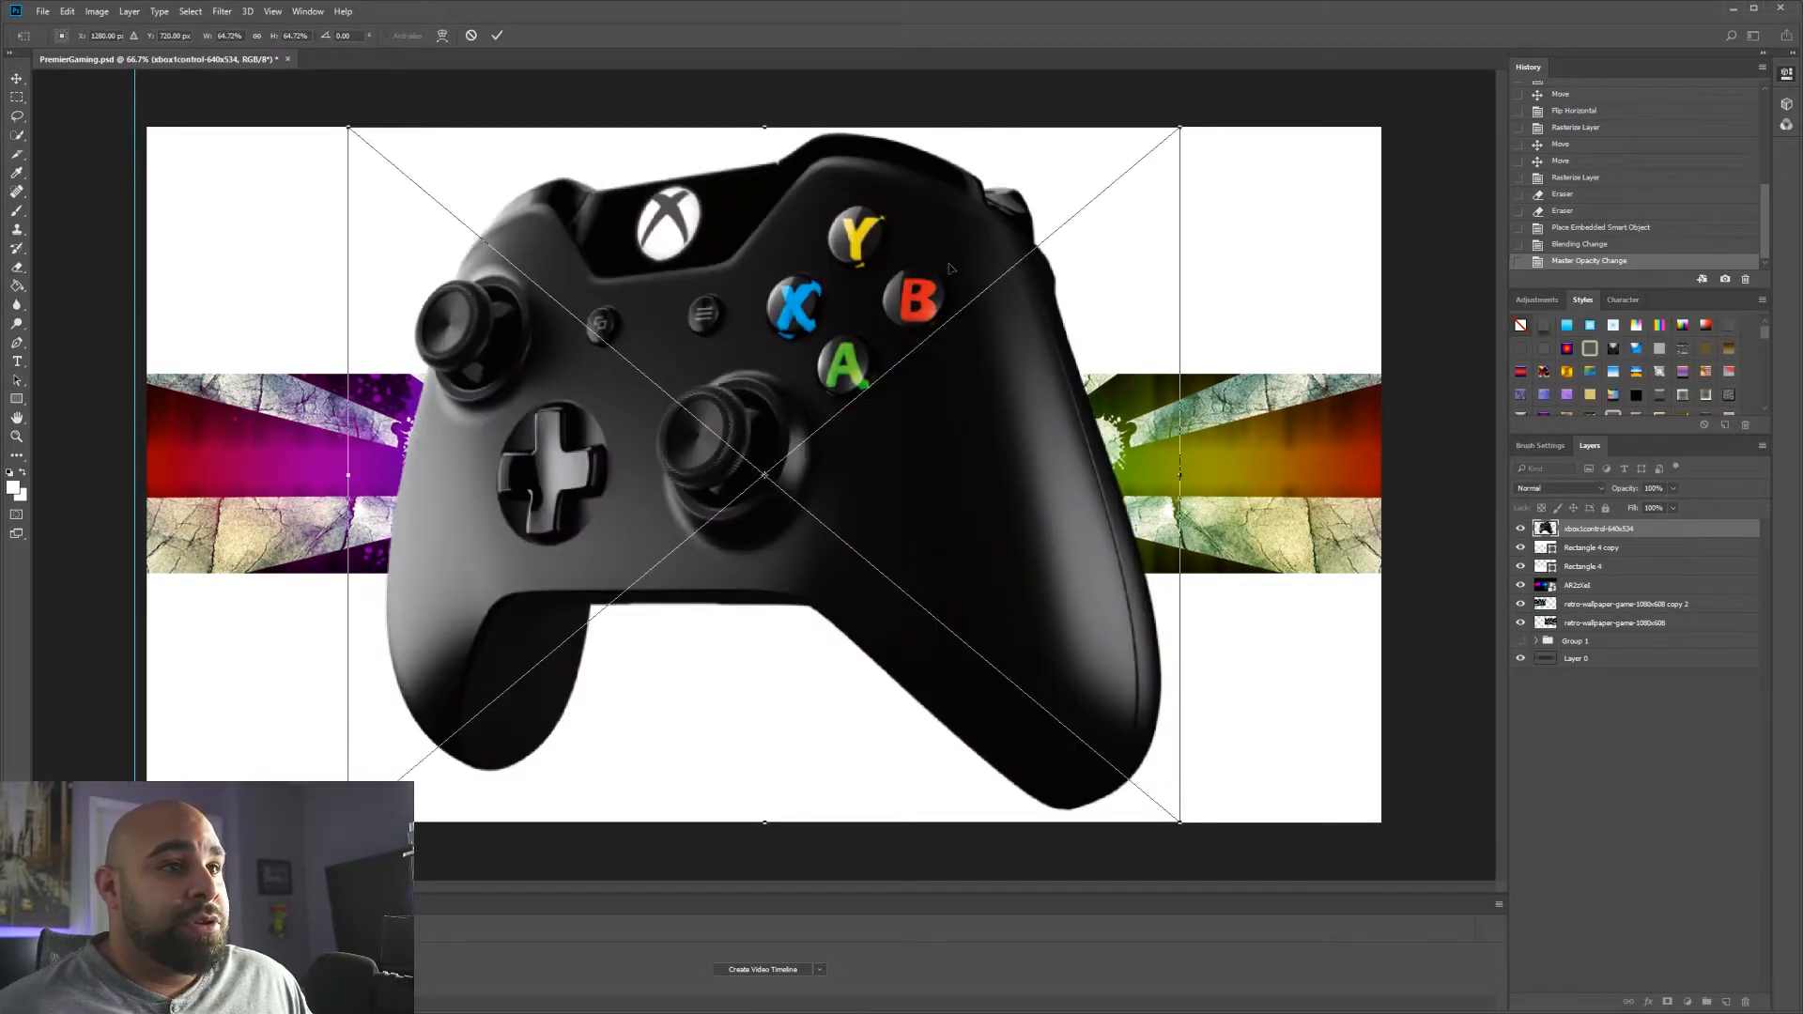
left_click_drag(1185, 123, 617, 598)
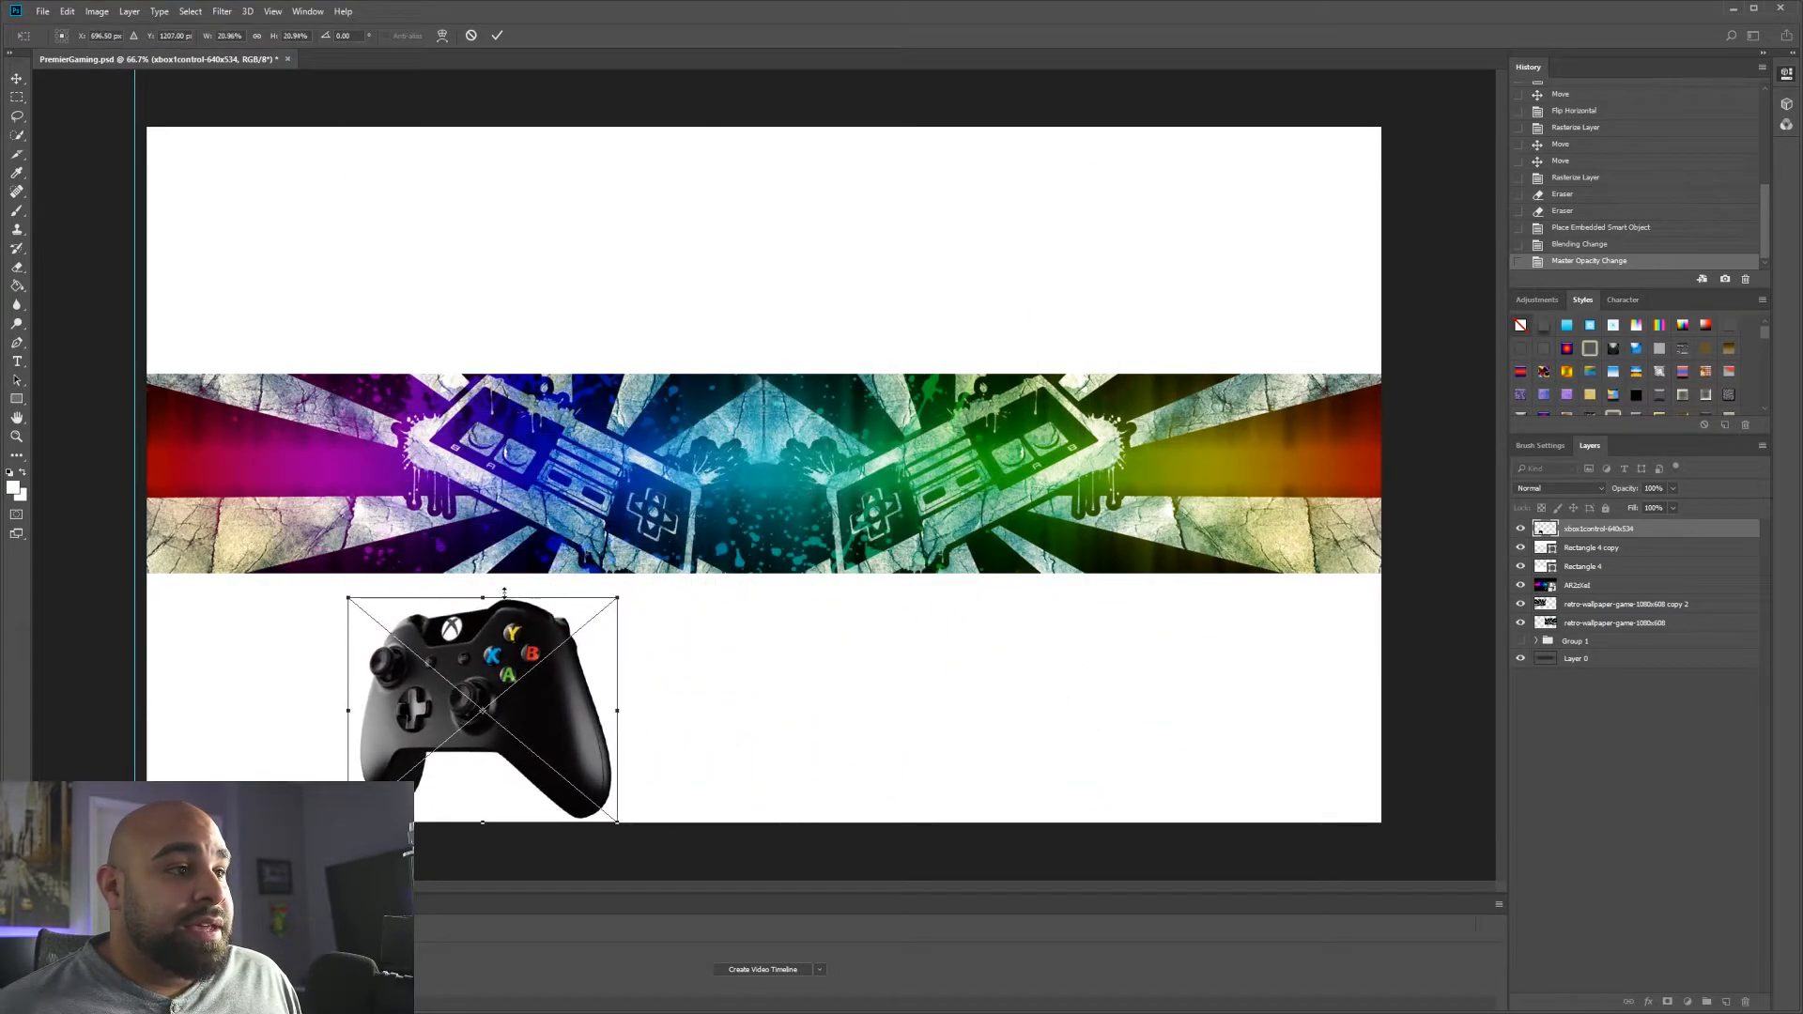
left_click_drag(515, 652, 341, 434)
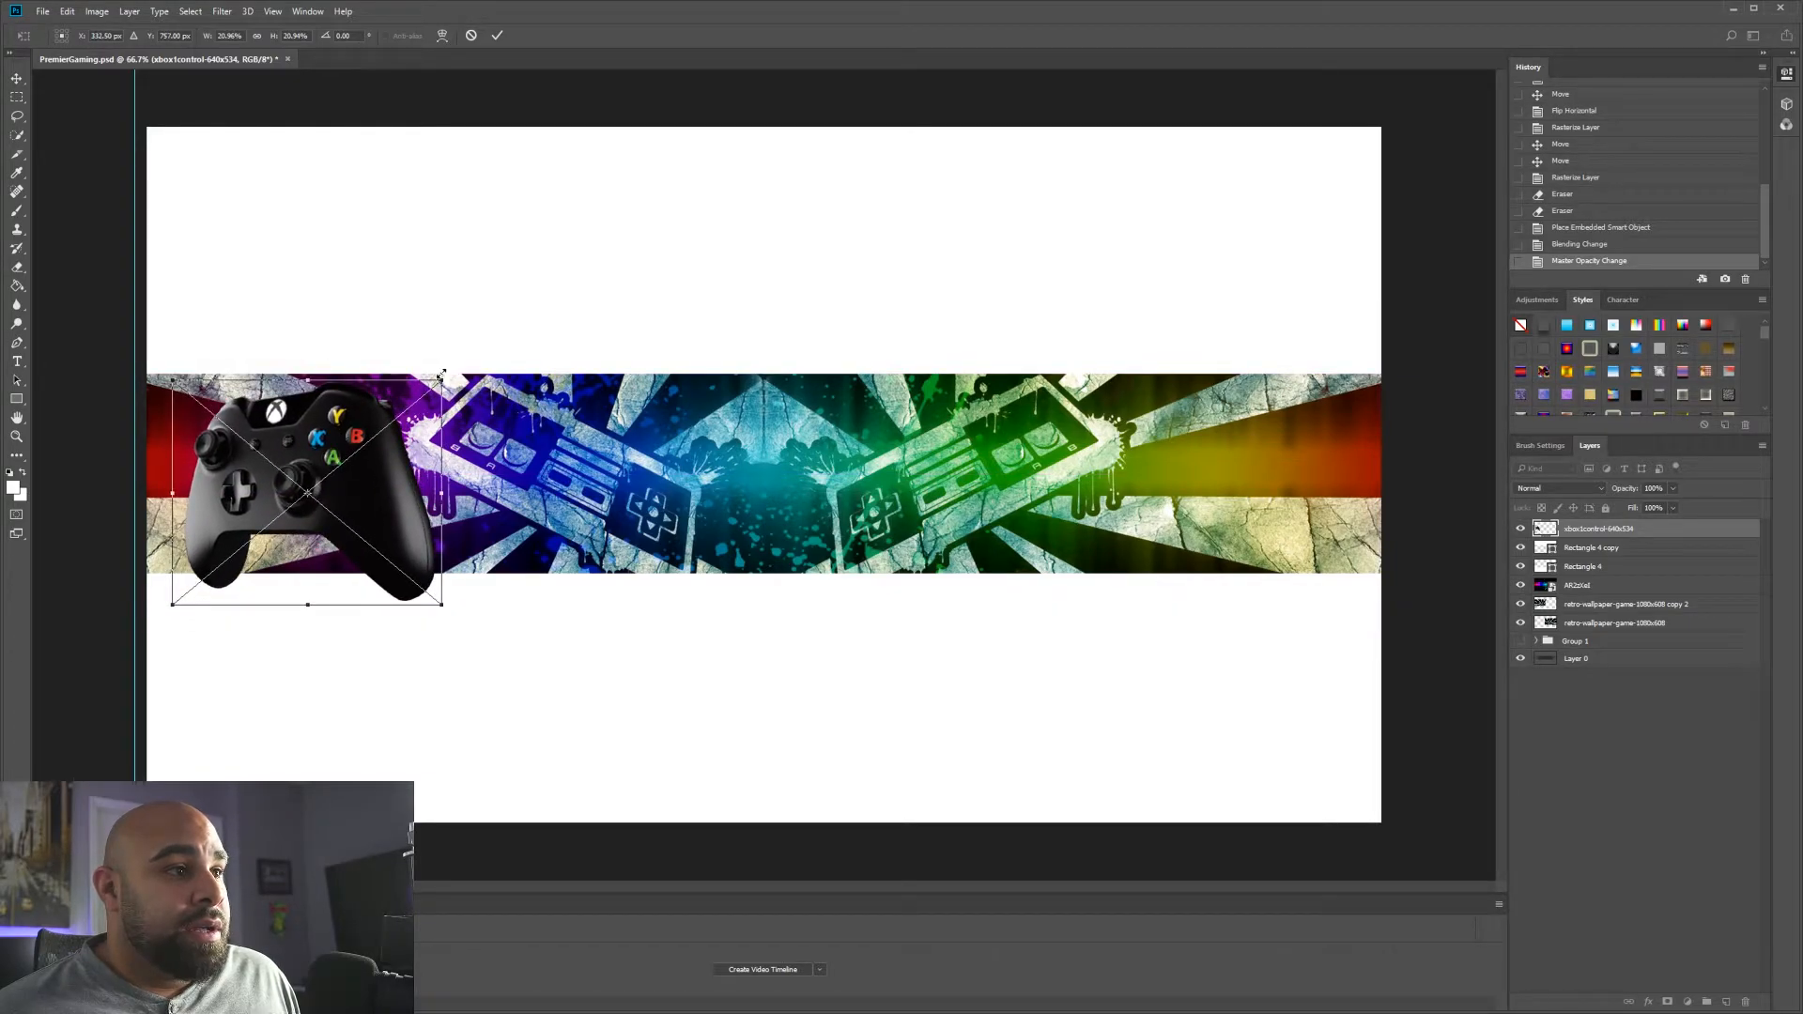
left_click_drag(447, 372, 515, 395)
left_click_drag(394, 411, 363, 450)
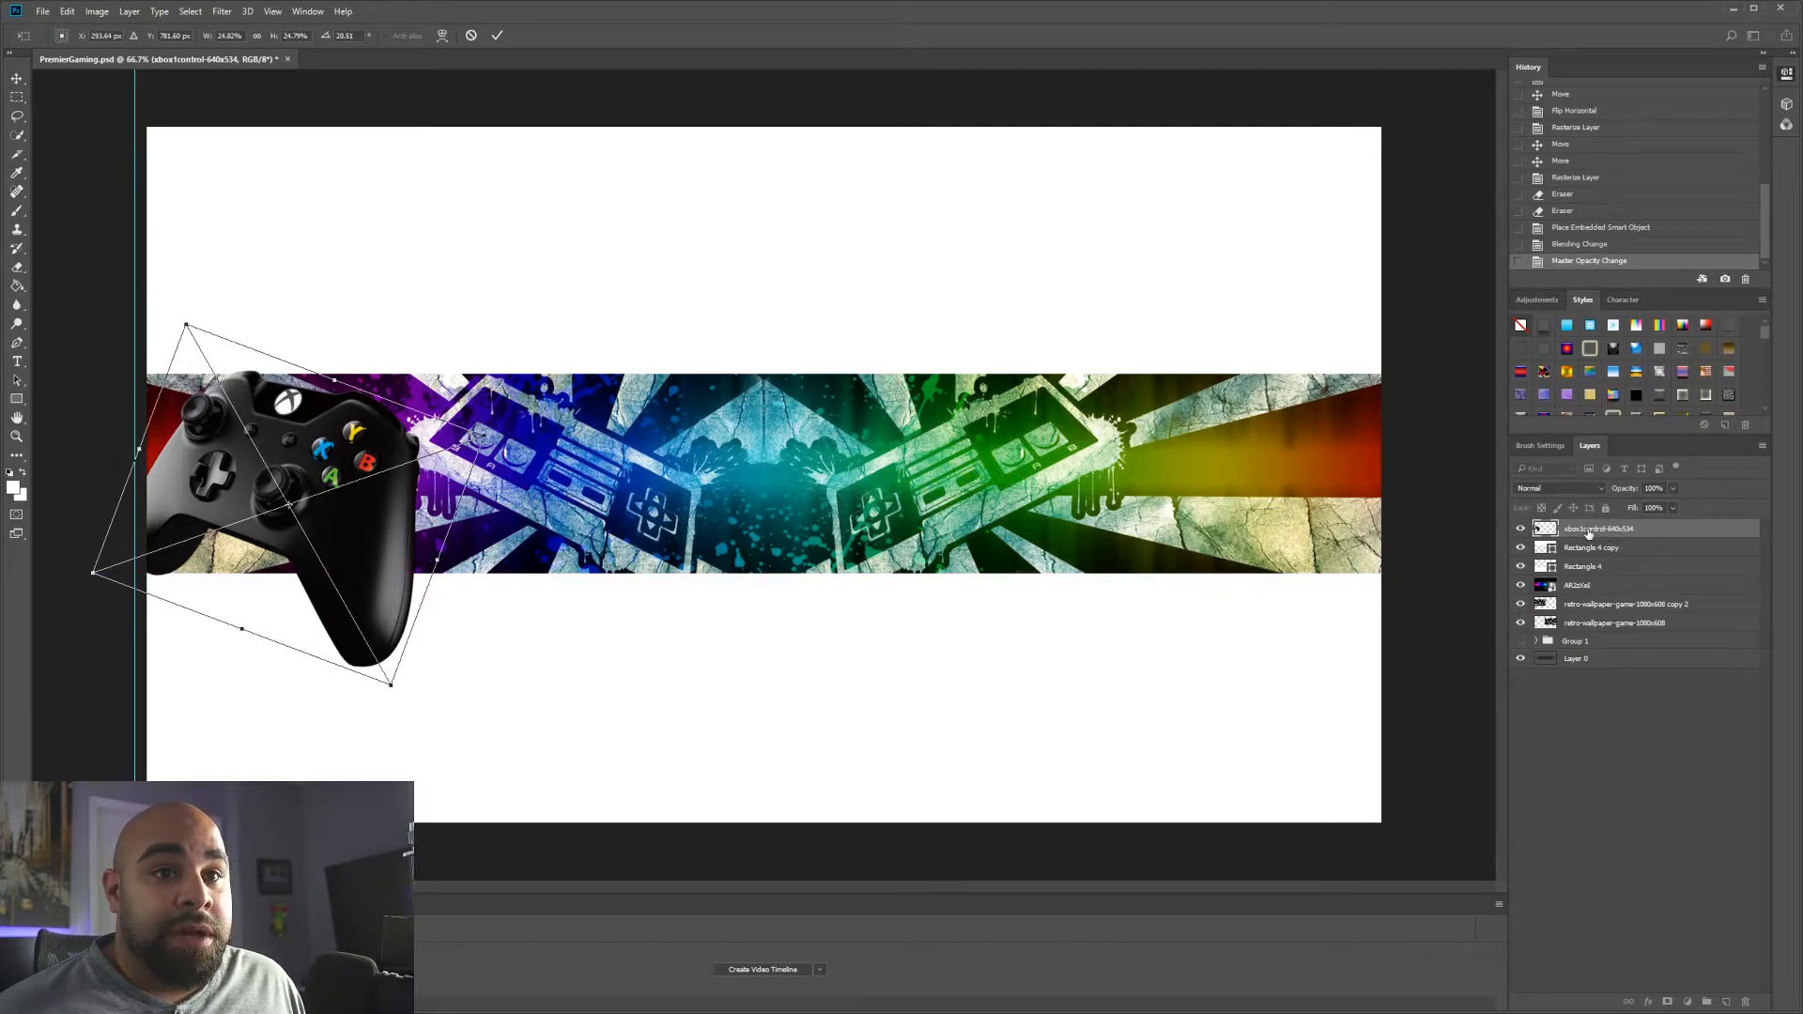
key("Return")
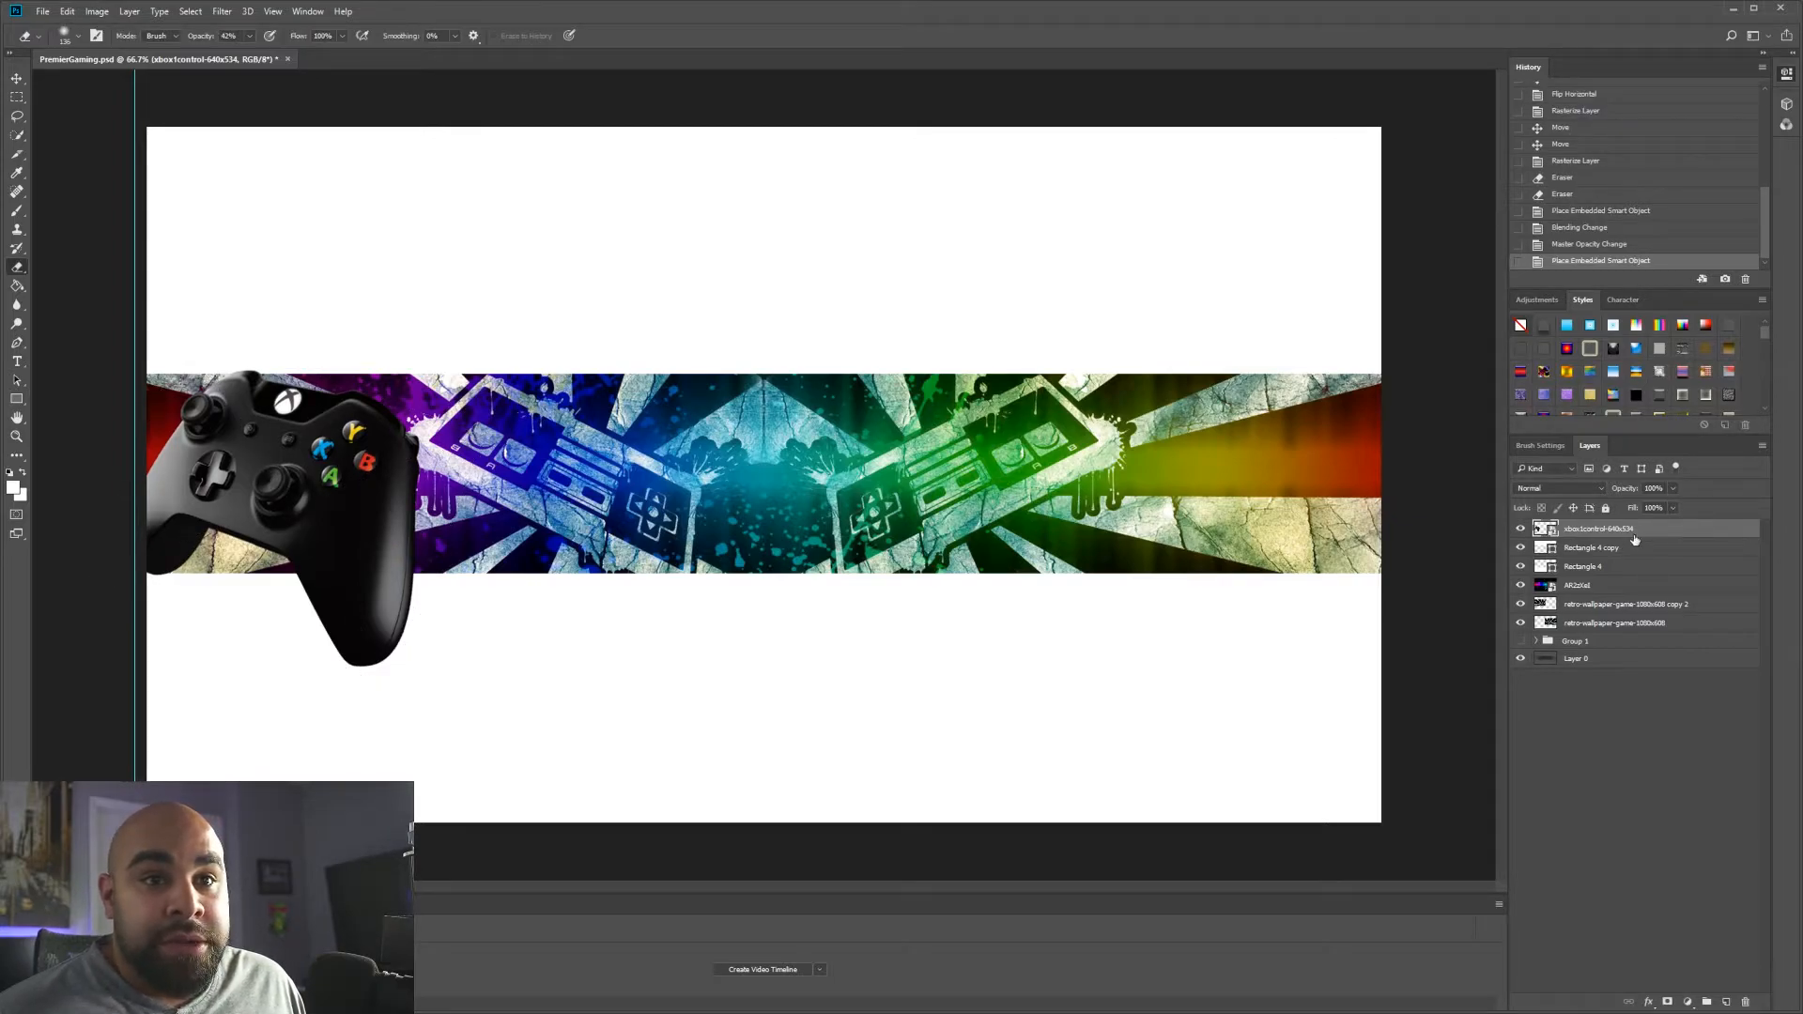
left_click_drag(1648, 532, 1650, 576)
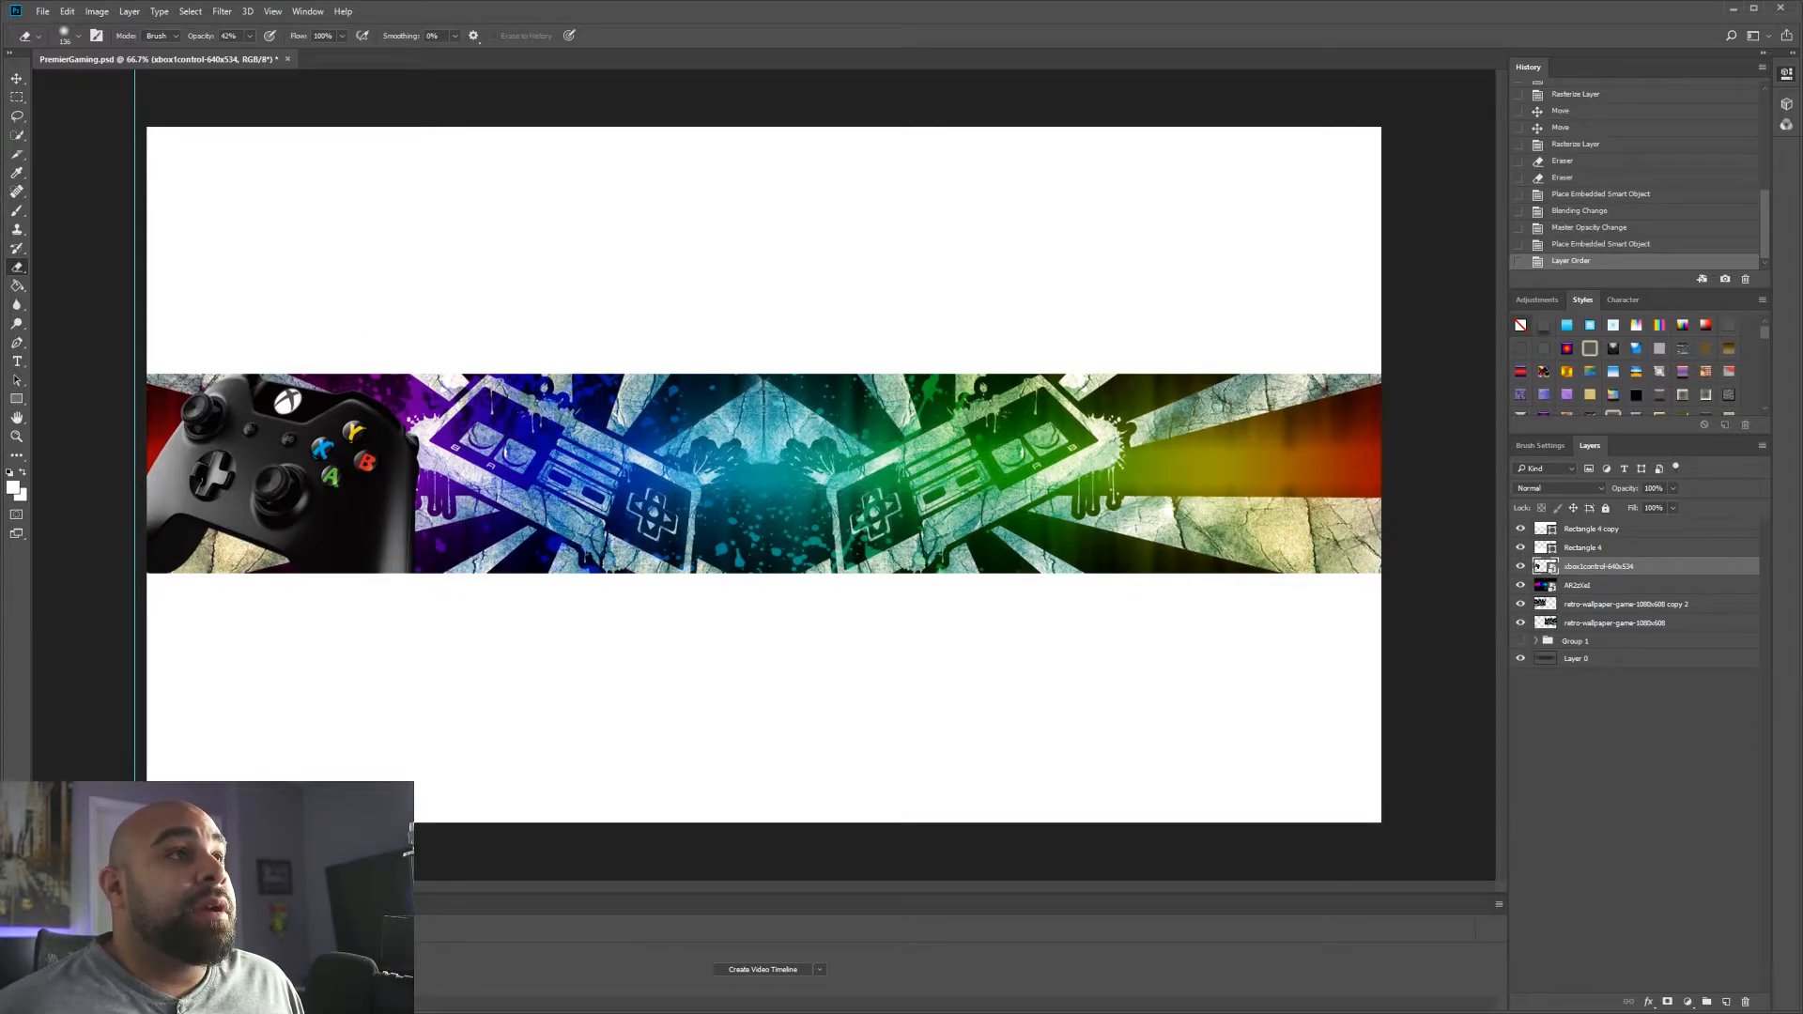
- Place the PlayStation controller image at the banner's right end, scaled to about 25%, beneath the white rectangles
left_click_drag(1802, 280, 835, 280)
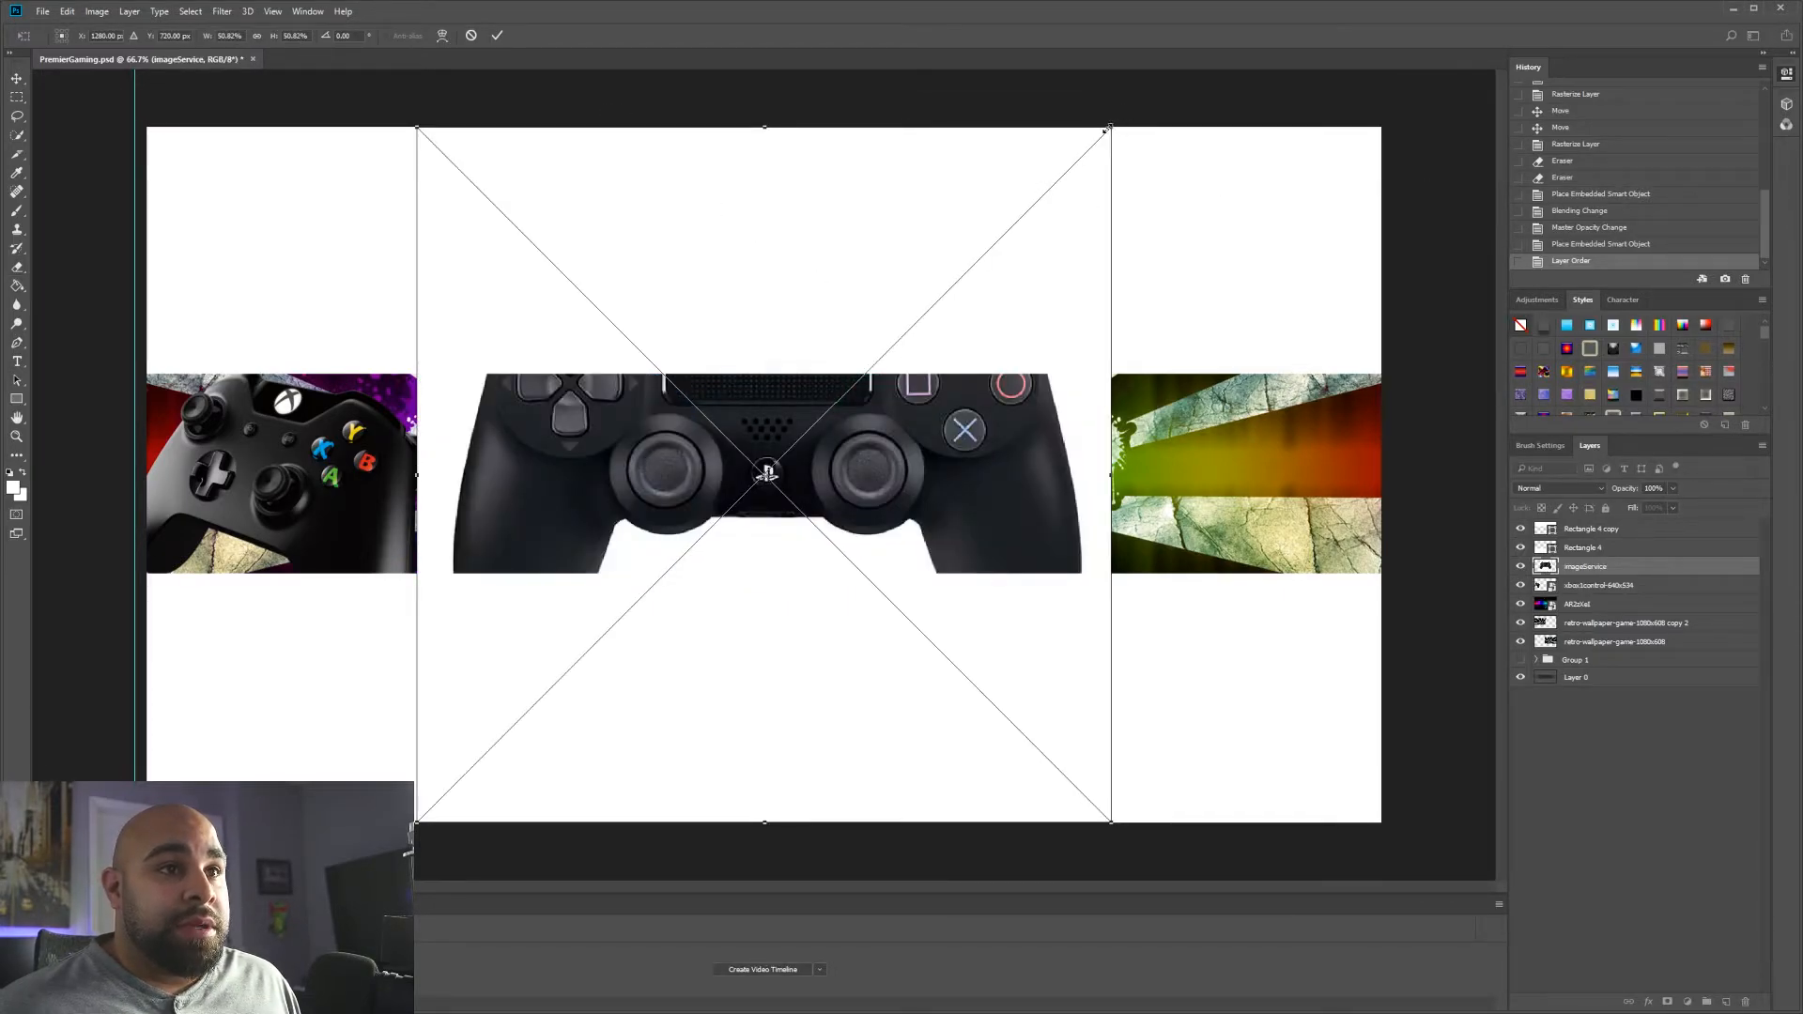
left_click_drag(1106, 131, 752, 483)
left_click_drag(615, 530, 1181, 388)
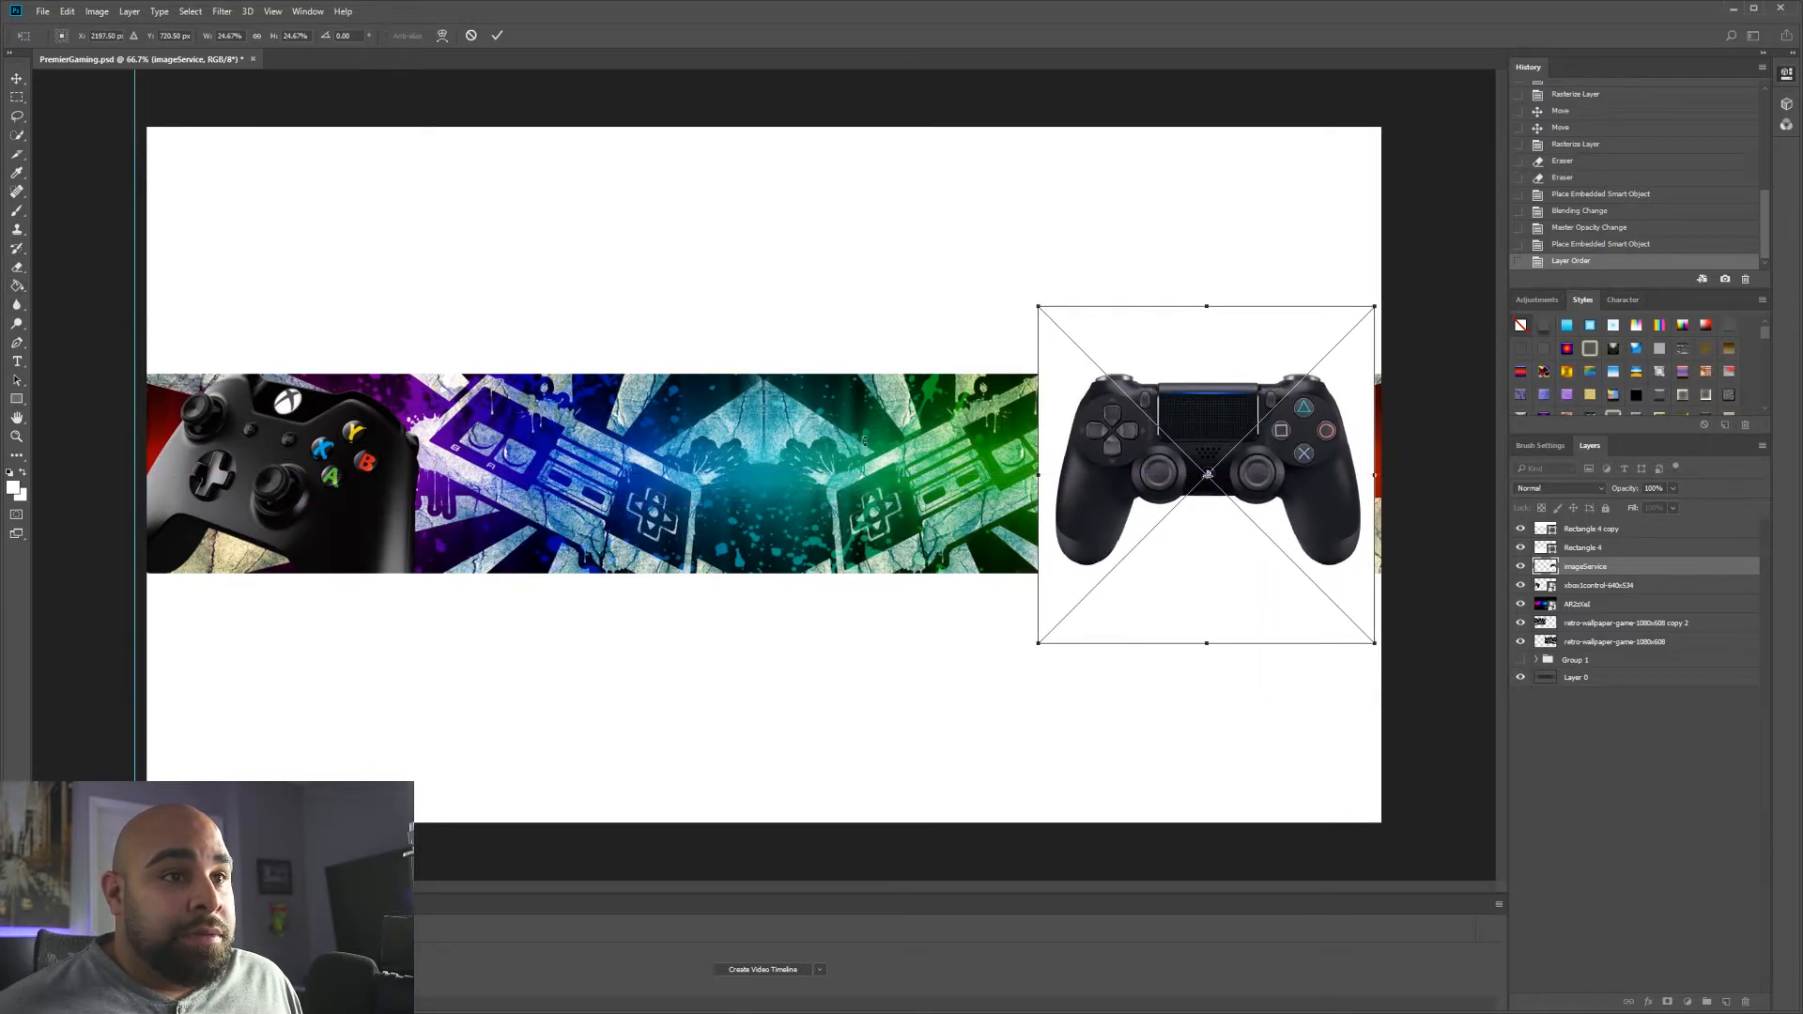
- Rasterize the PlayStation controller layer and remove its white background with the Magic Eraser
left_click(16, 266)
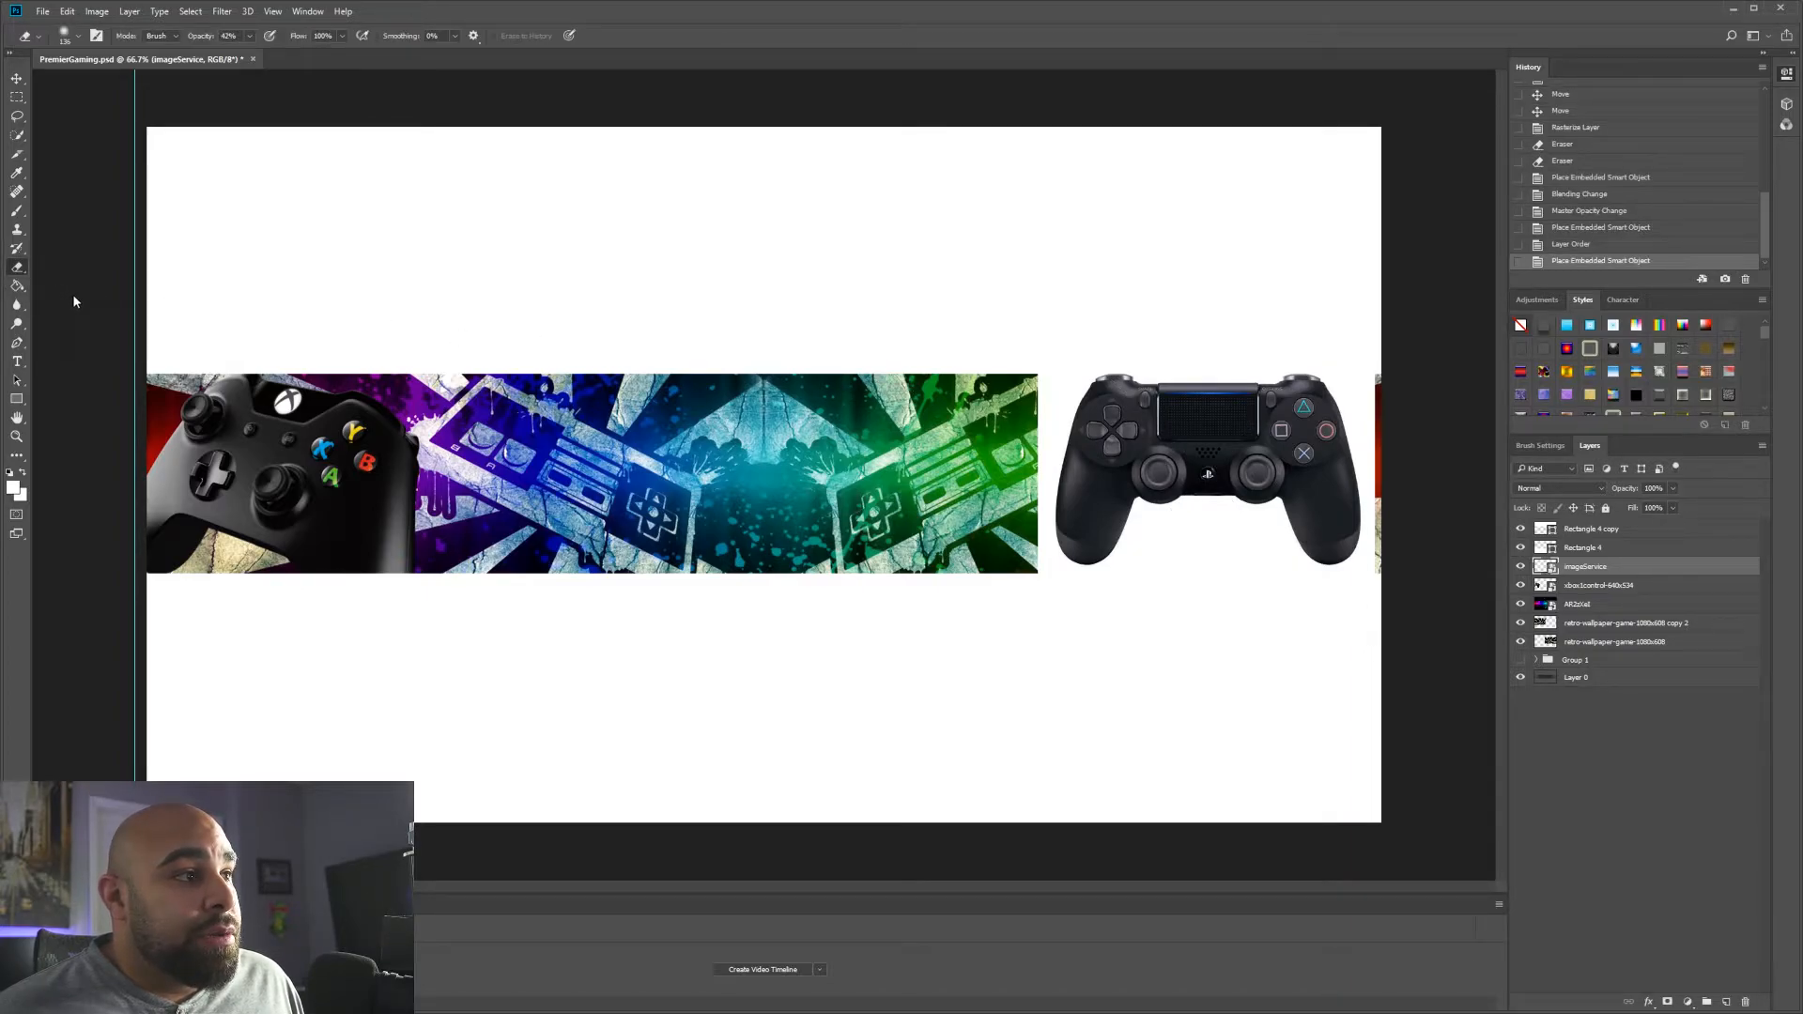
key("shift+e")
key("shift+e")
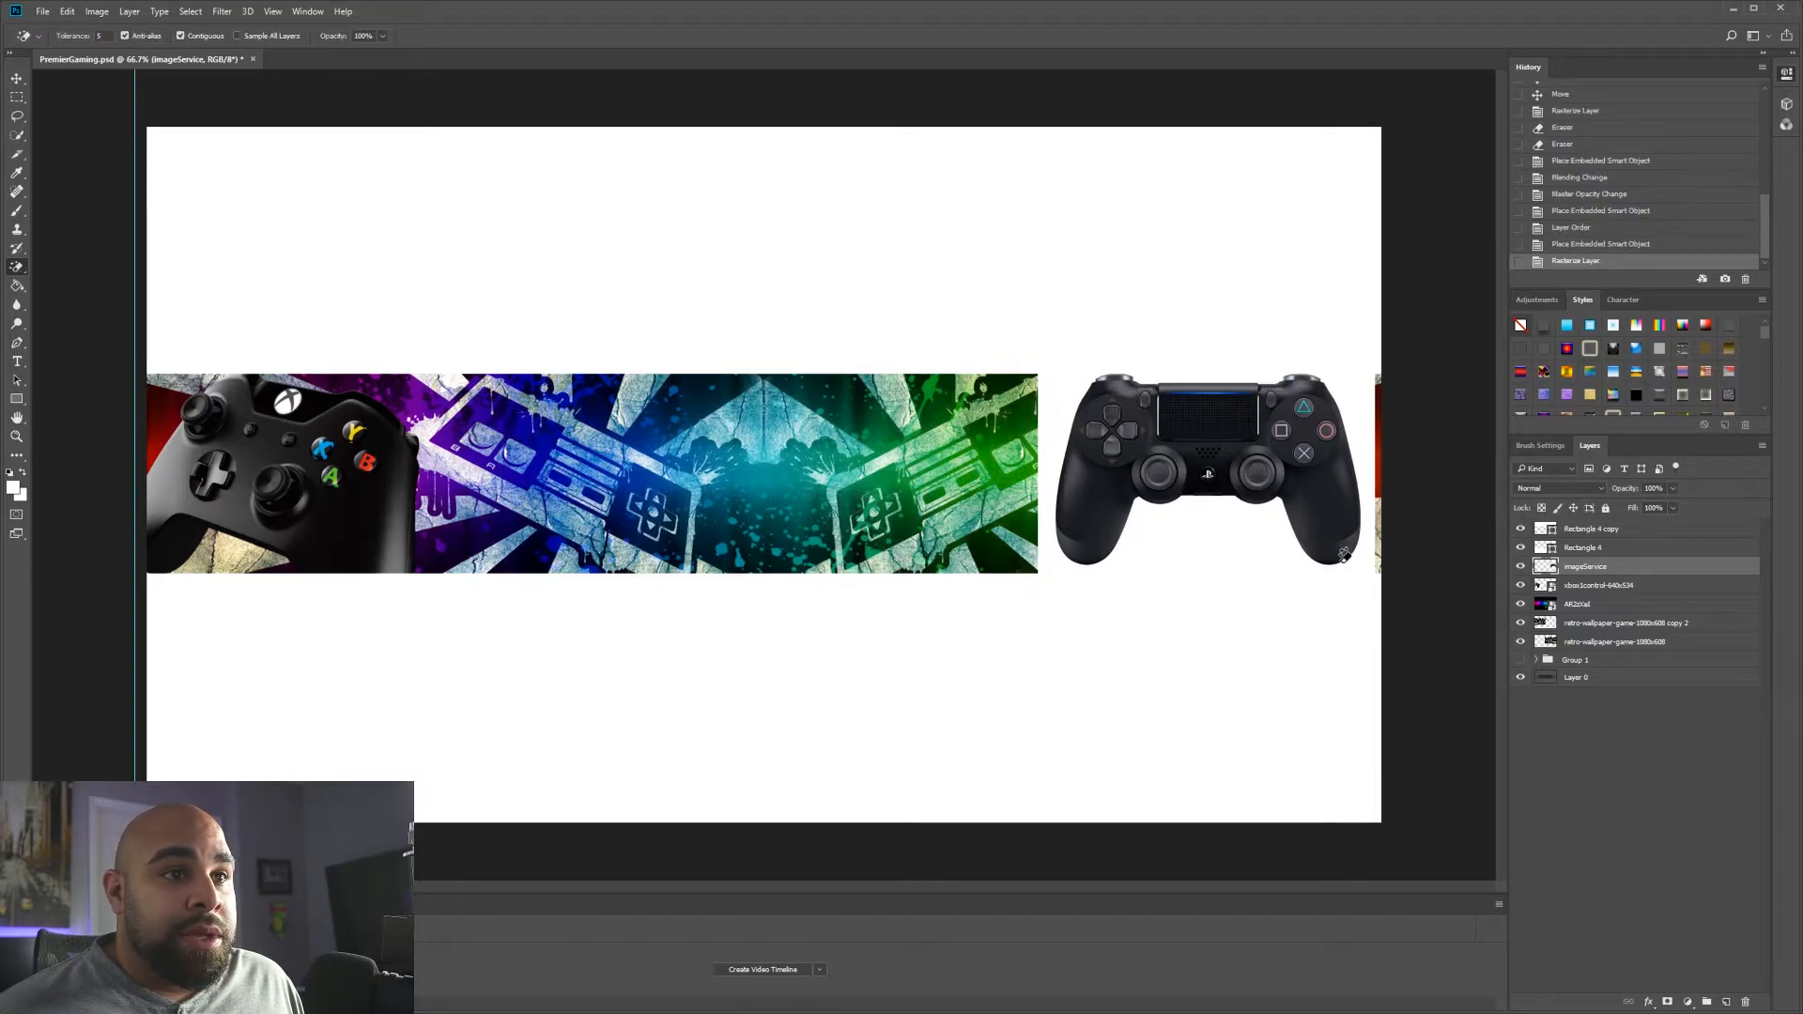
left_click(1228, 524)
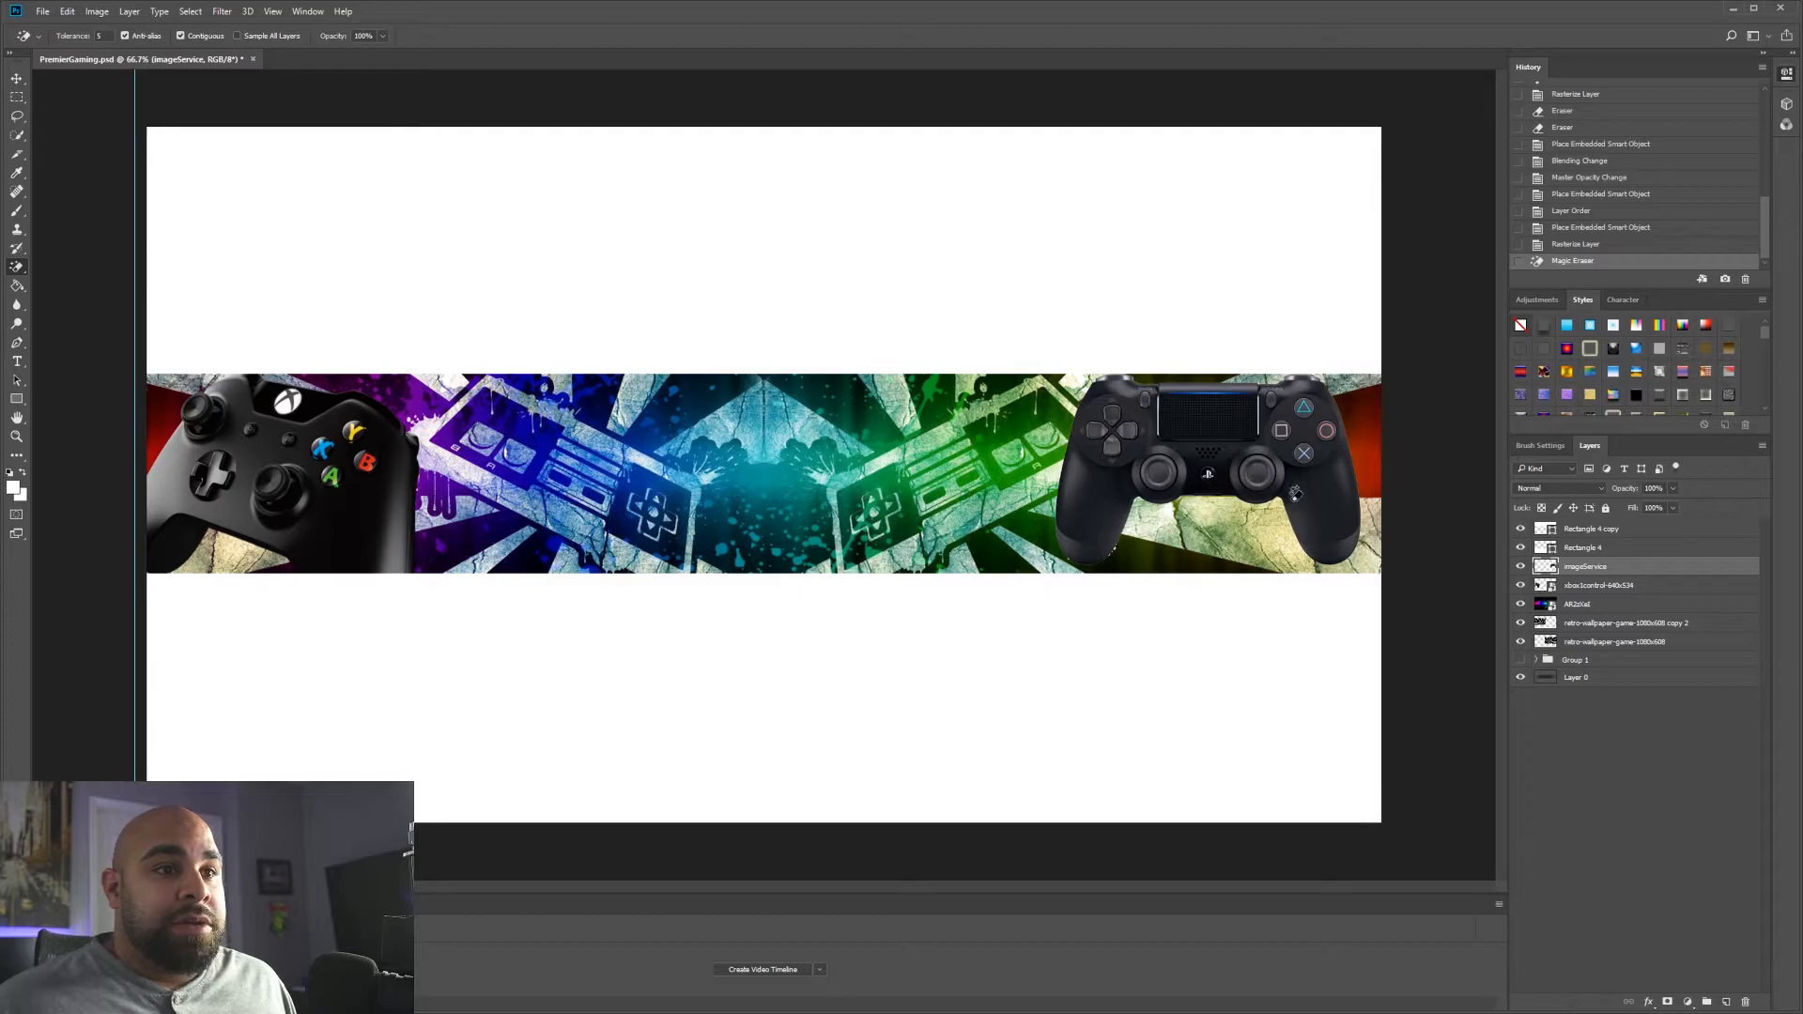
- Move the PlayStation controller closer to the banner's right edge and enlarge it to about 108%
left_click(17, 81)
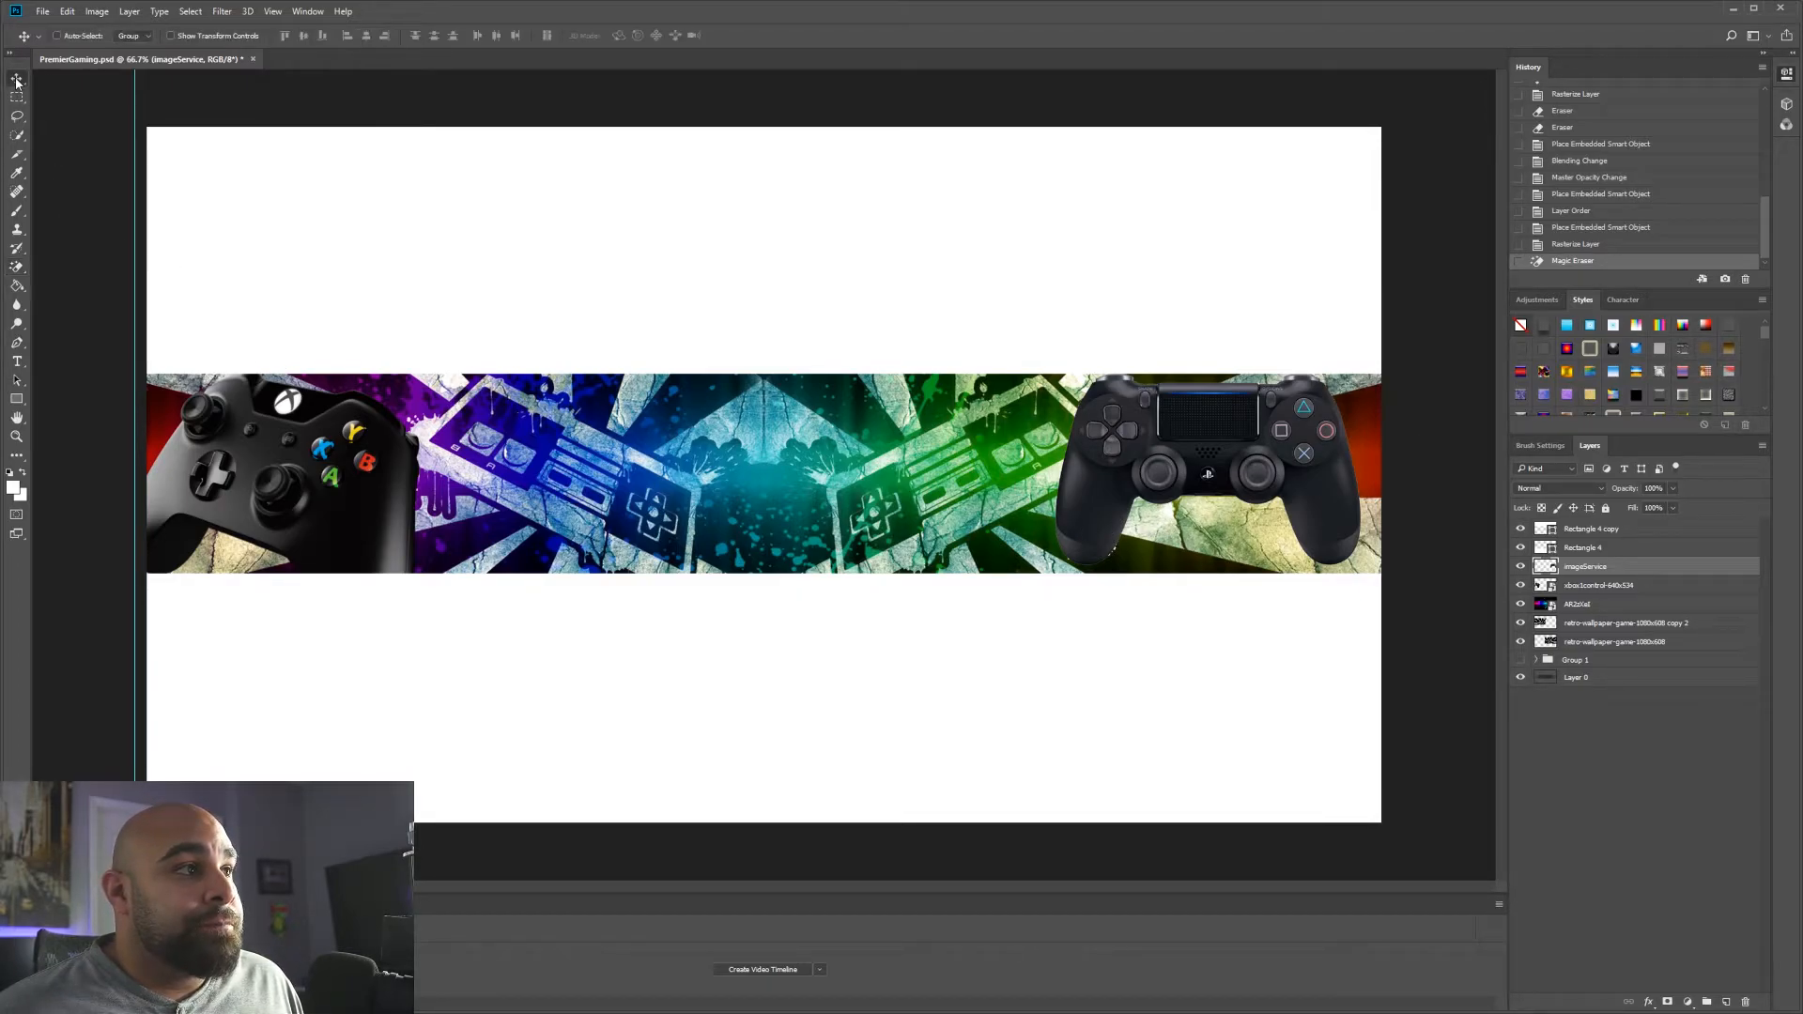
left_click_drag(1209, 434, 1255, 441)
left_click(172, 35)
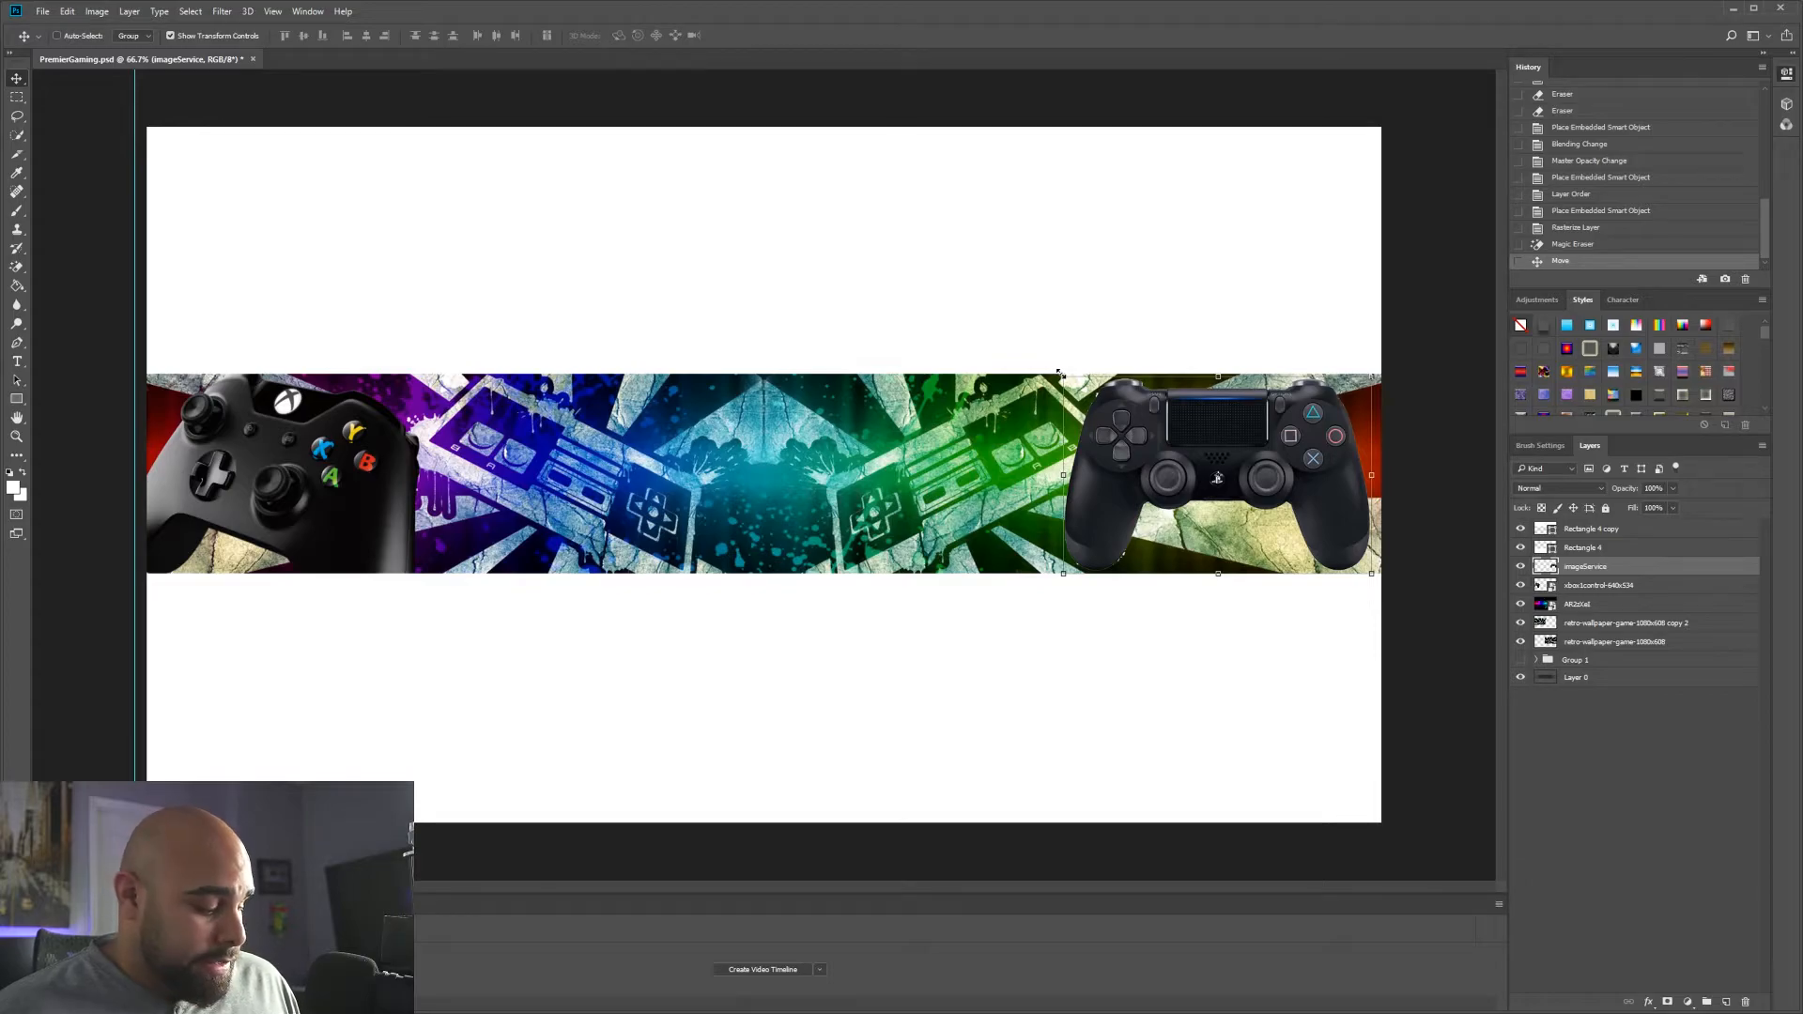
left_click_drag(1060, 374, 1038, 351)
left_click_drag(1177, 398, 1192, 426)
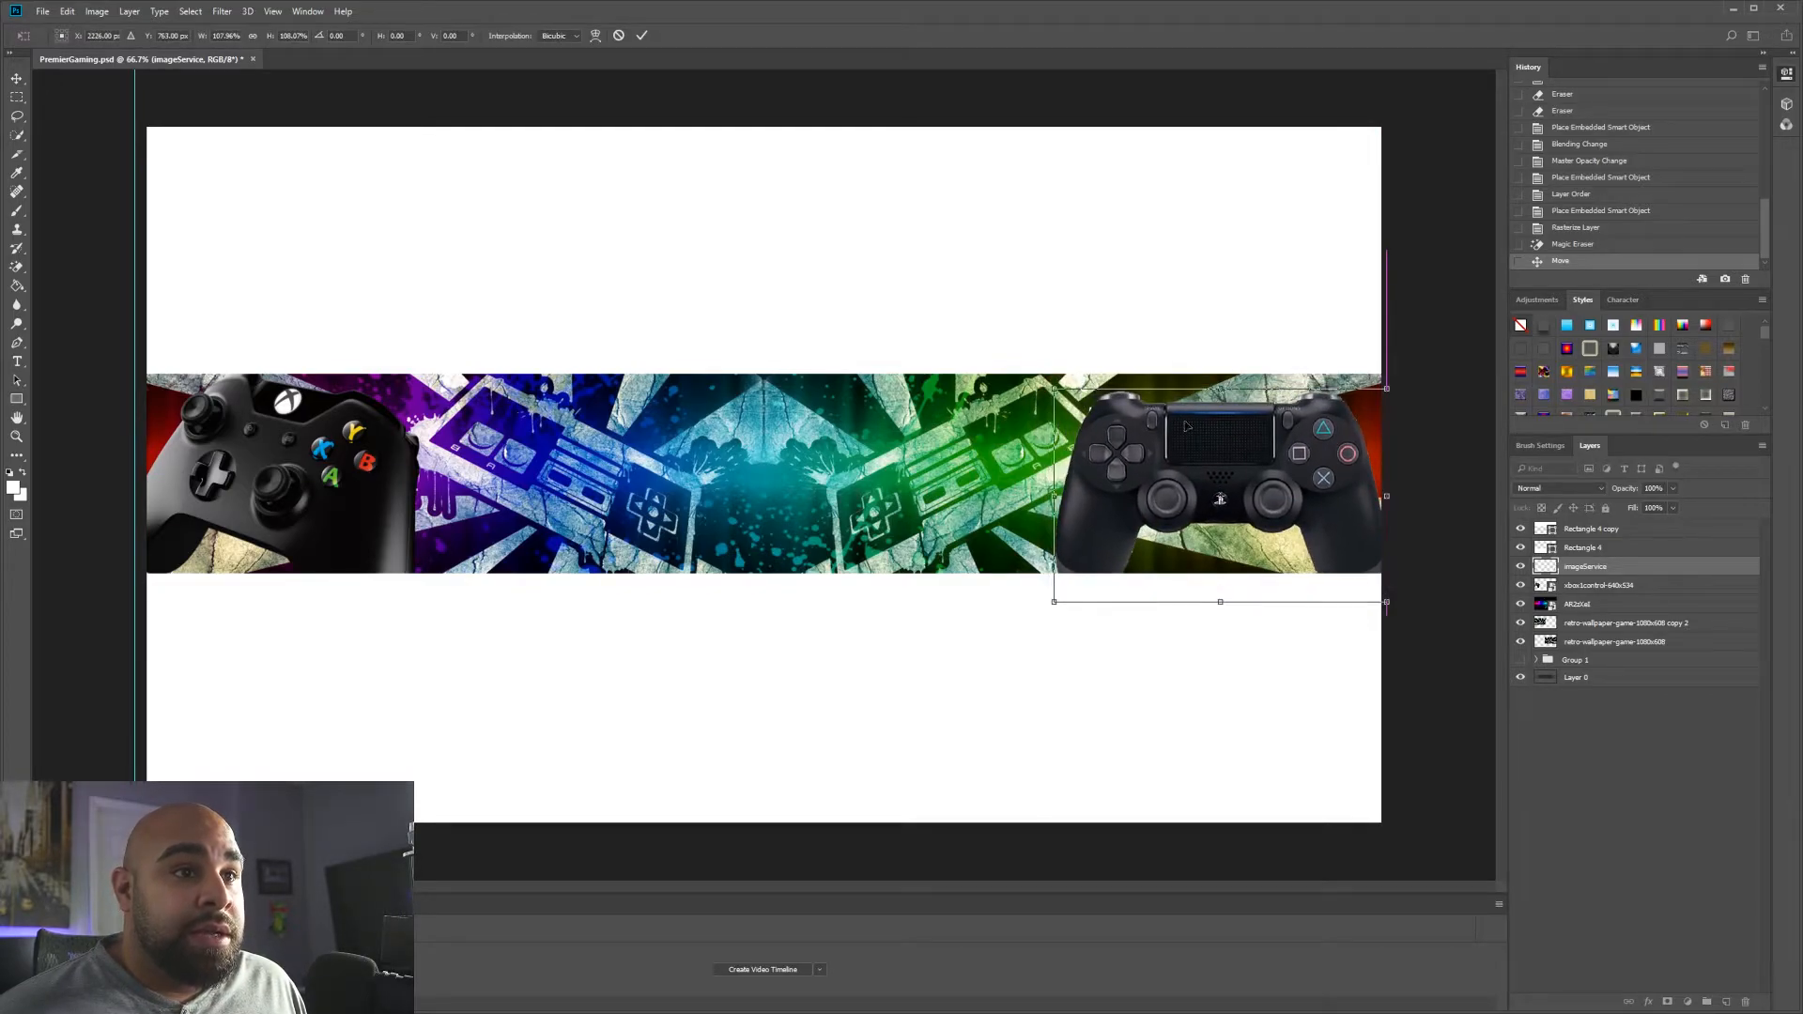
- Rotate the PlayStation controller about 15° counterclockwise, enlarge it slightly and position it so it runs off the banner's right edge
left_click_drag(1041, 382, 1015, 432)
mouse_move(1199, 456)
left_mouse_down()
mouse_move(1223, 463)
mouse_move(1206, 450)
mouse_move(1230, 445)
left_mouse_up()
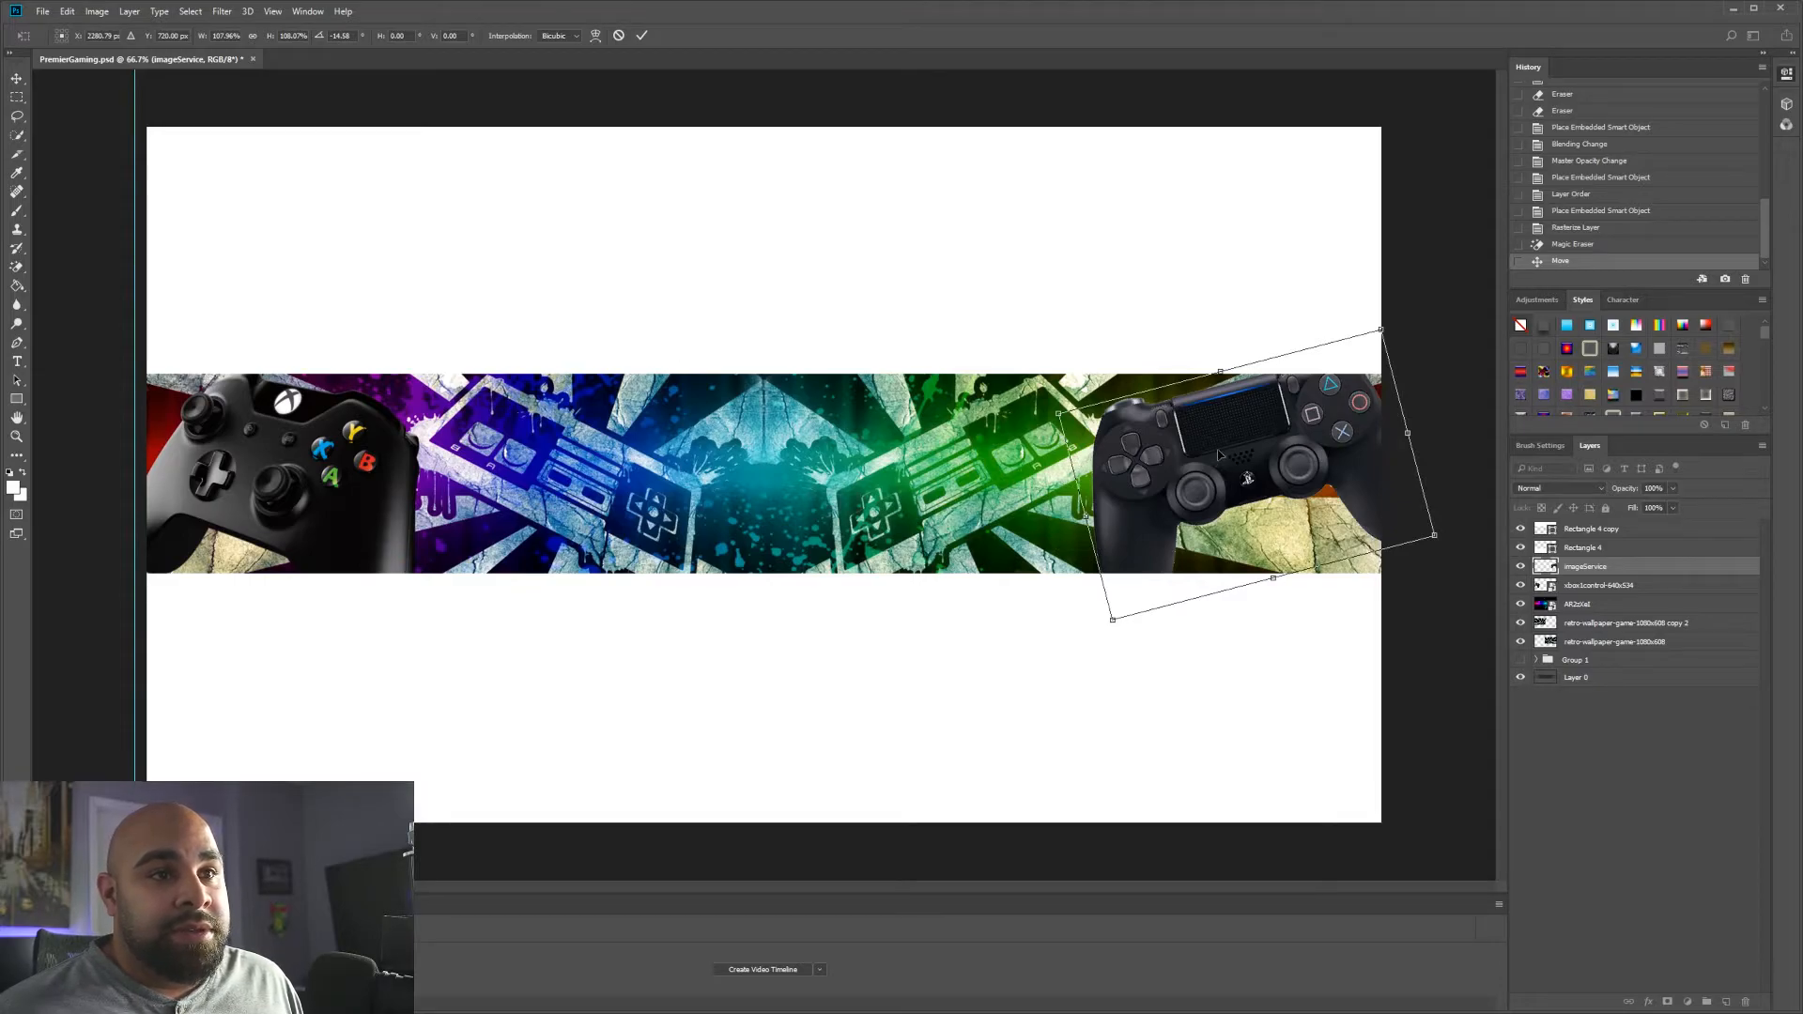
left_click_drag(1220, 456, 1220, 468)
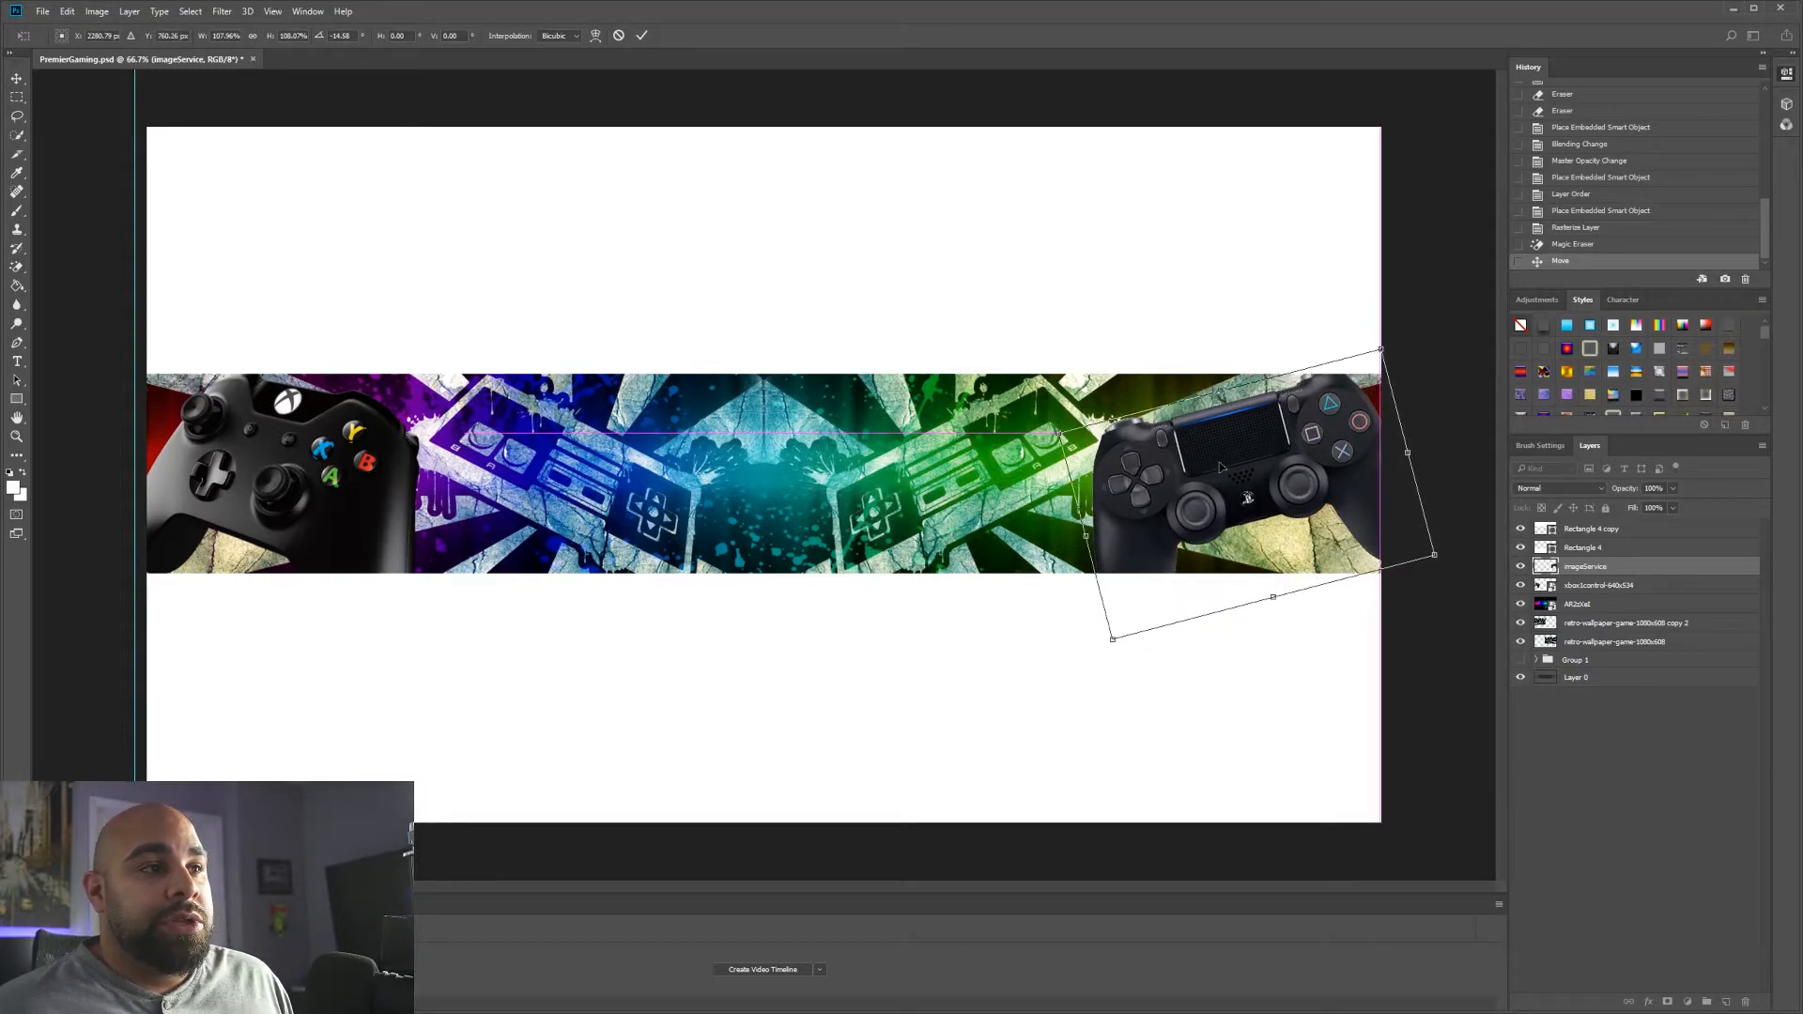
left_click_drag(1215, 473, 1214, 482)
left_click_drag(1056, 438, 1012, 414)
left_click_drag(1185, 445, 1214, 460)
key("Return")
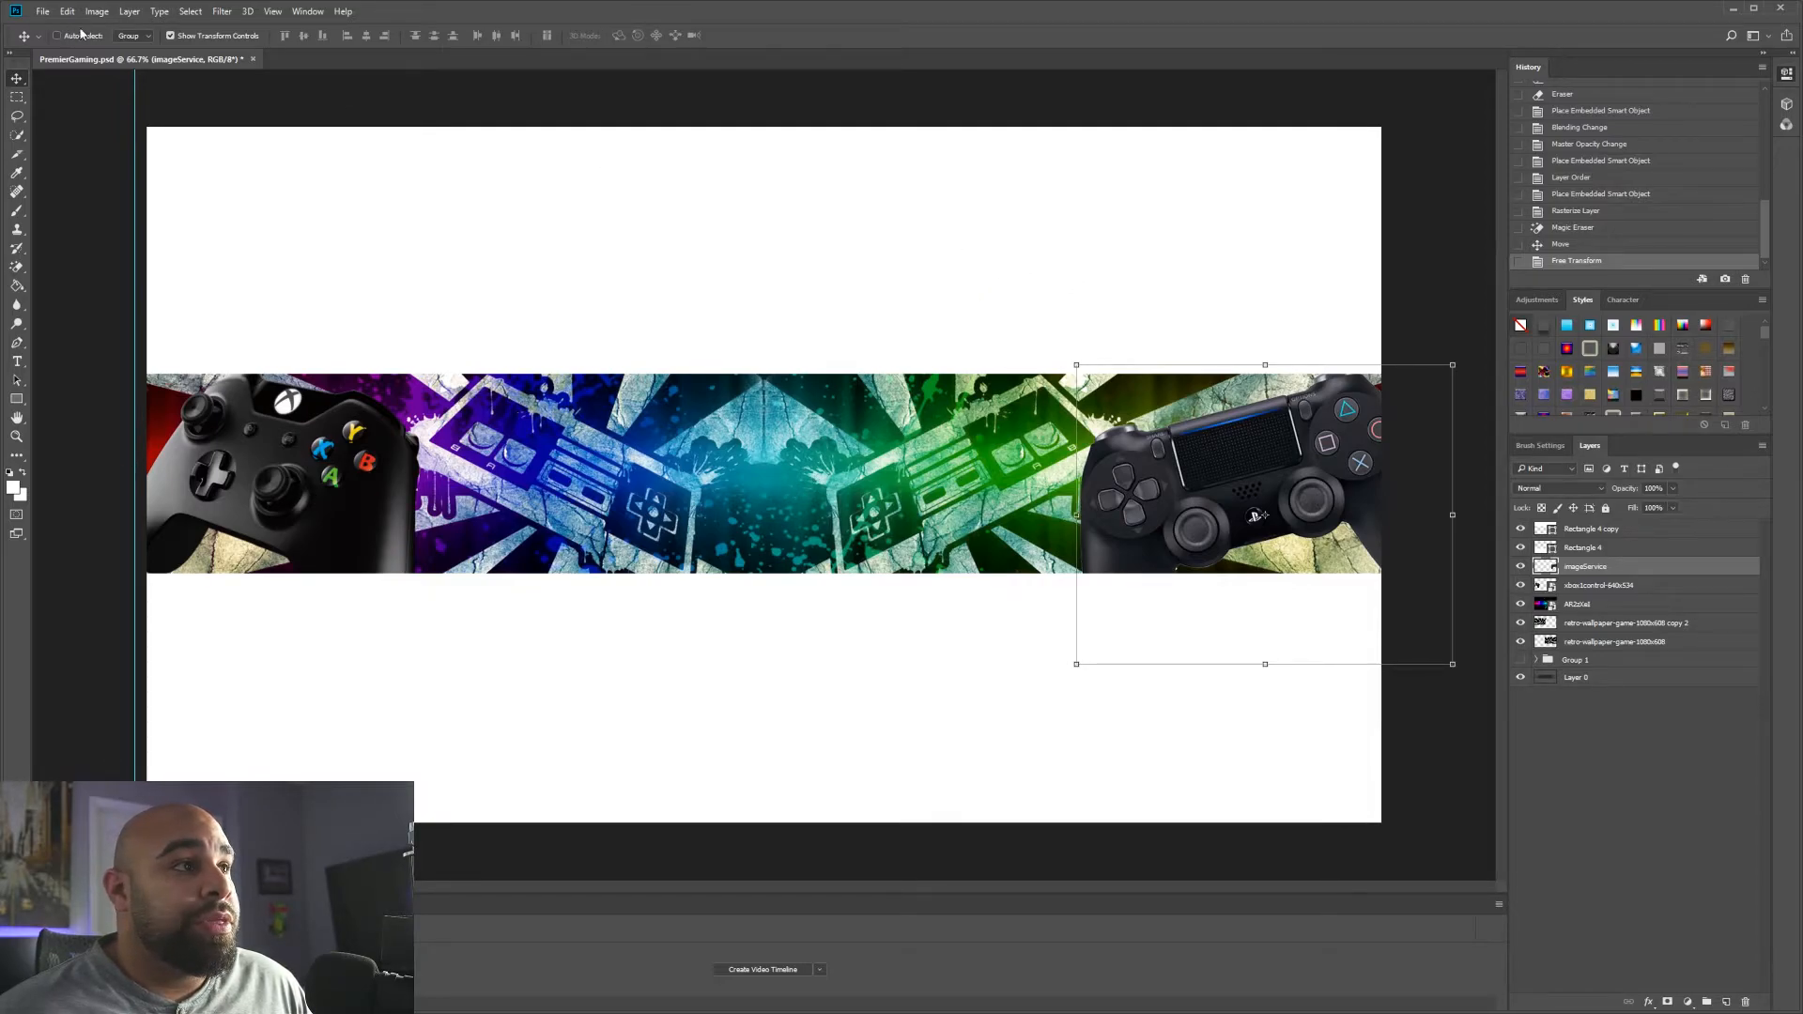
left_click(171, 36)
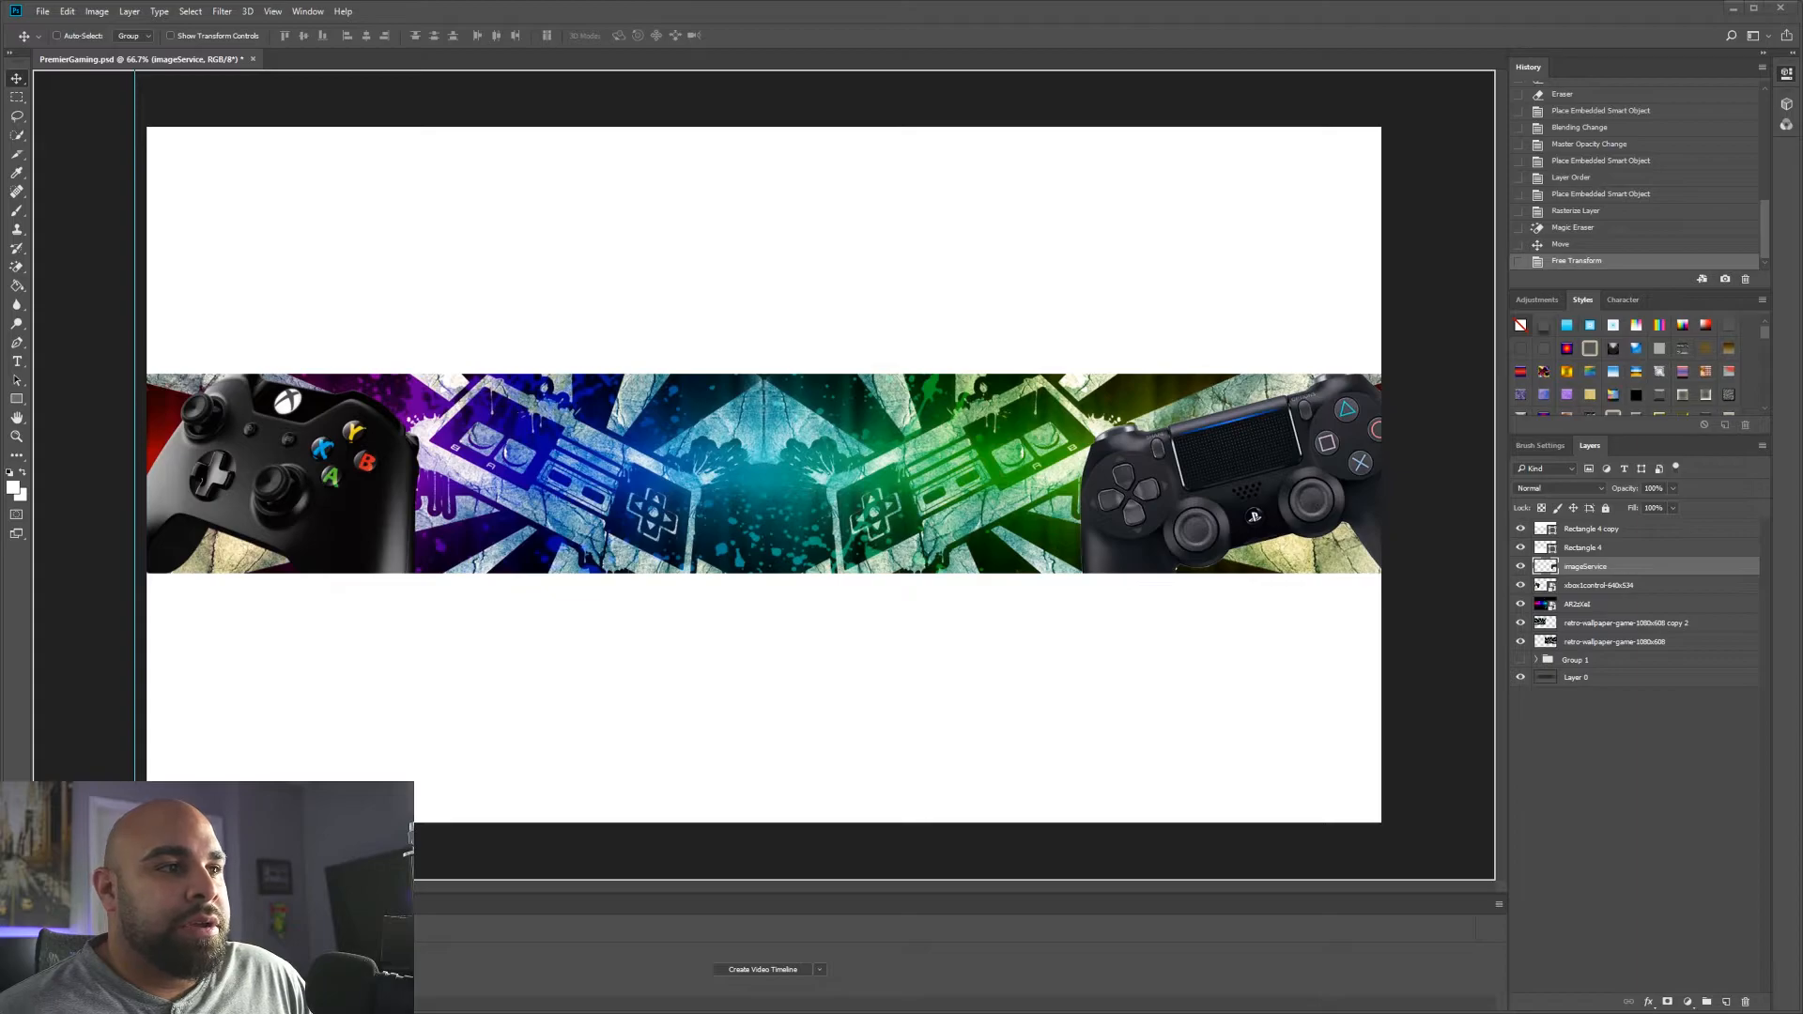
- Place the cracked rock texture above the controller layers and enlarge it to cover the full canvas width
left_click_drag(1802, 522, 839, 522)
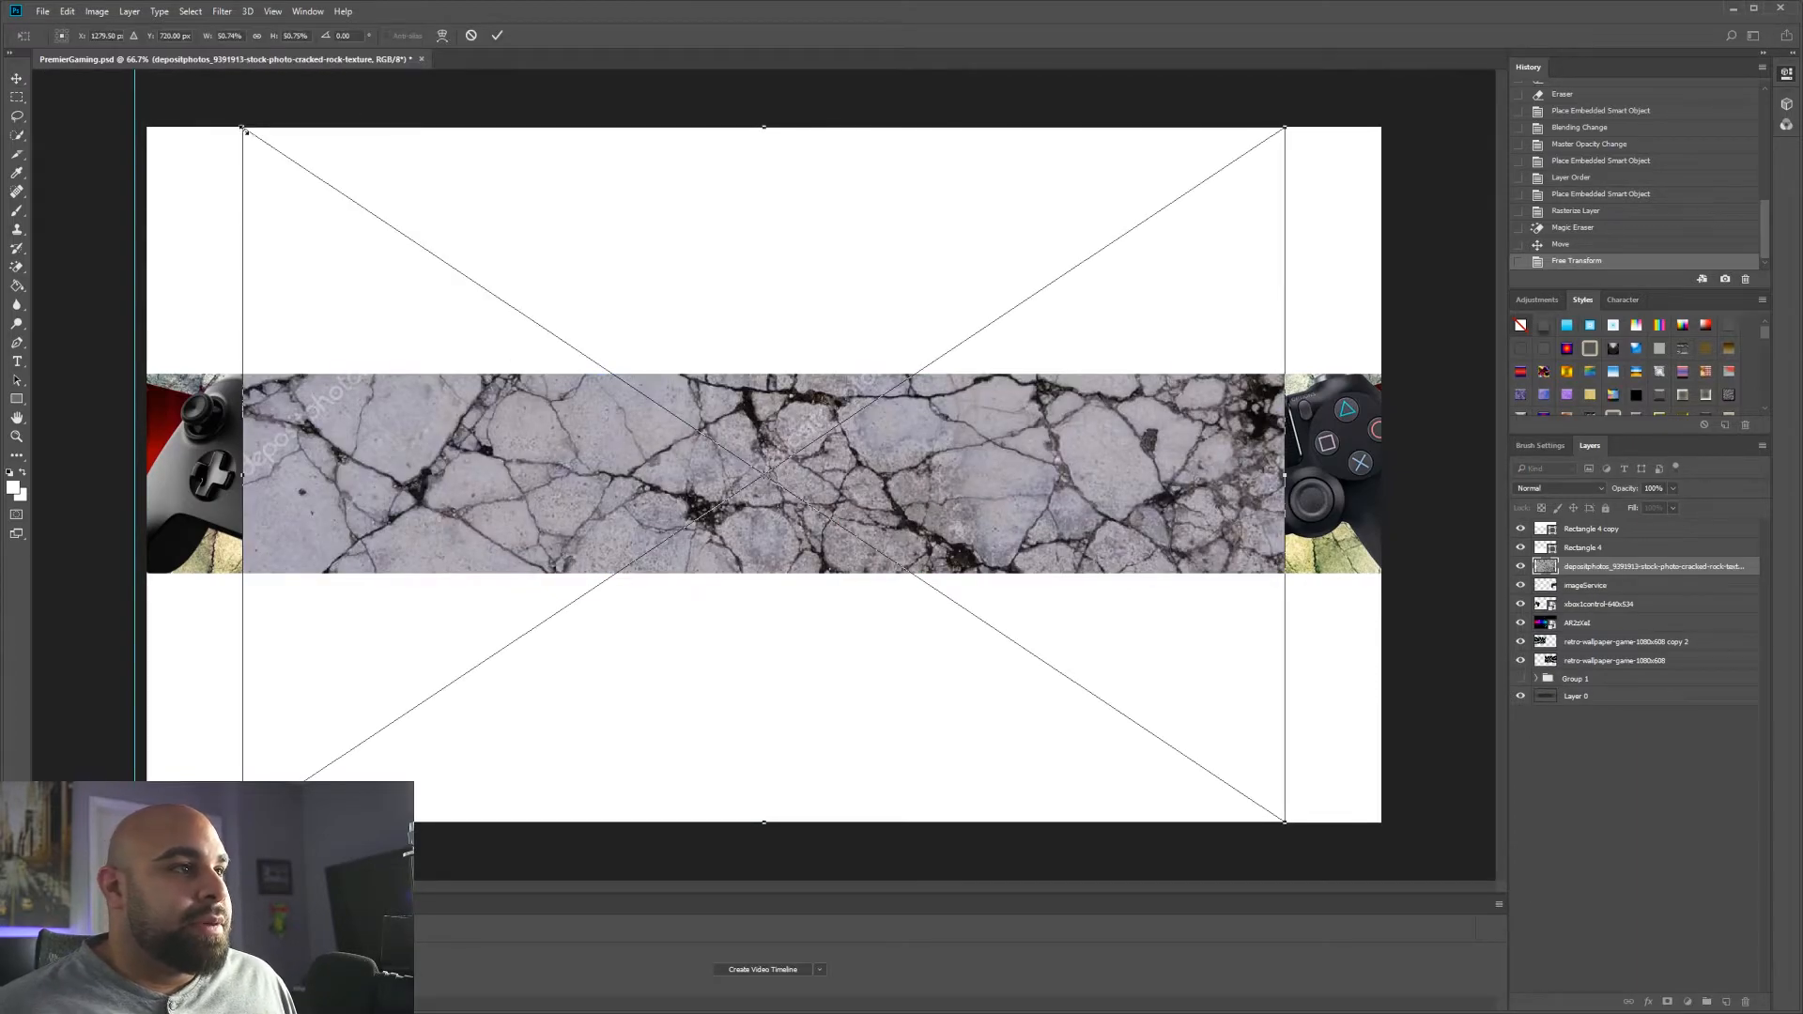
left_click_drag(242, 124, 128, 72)
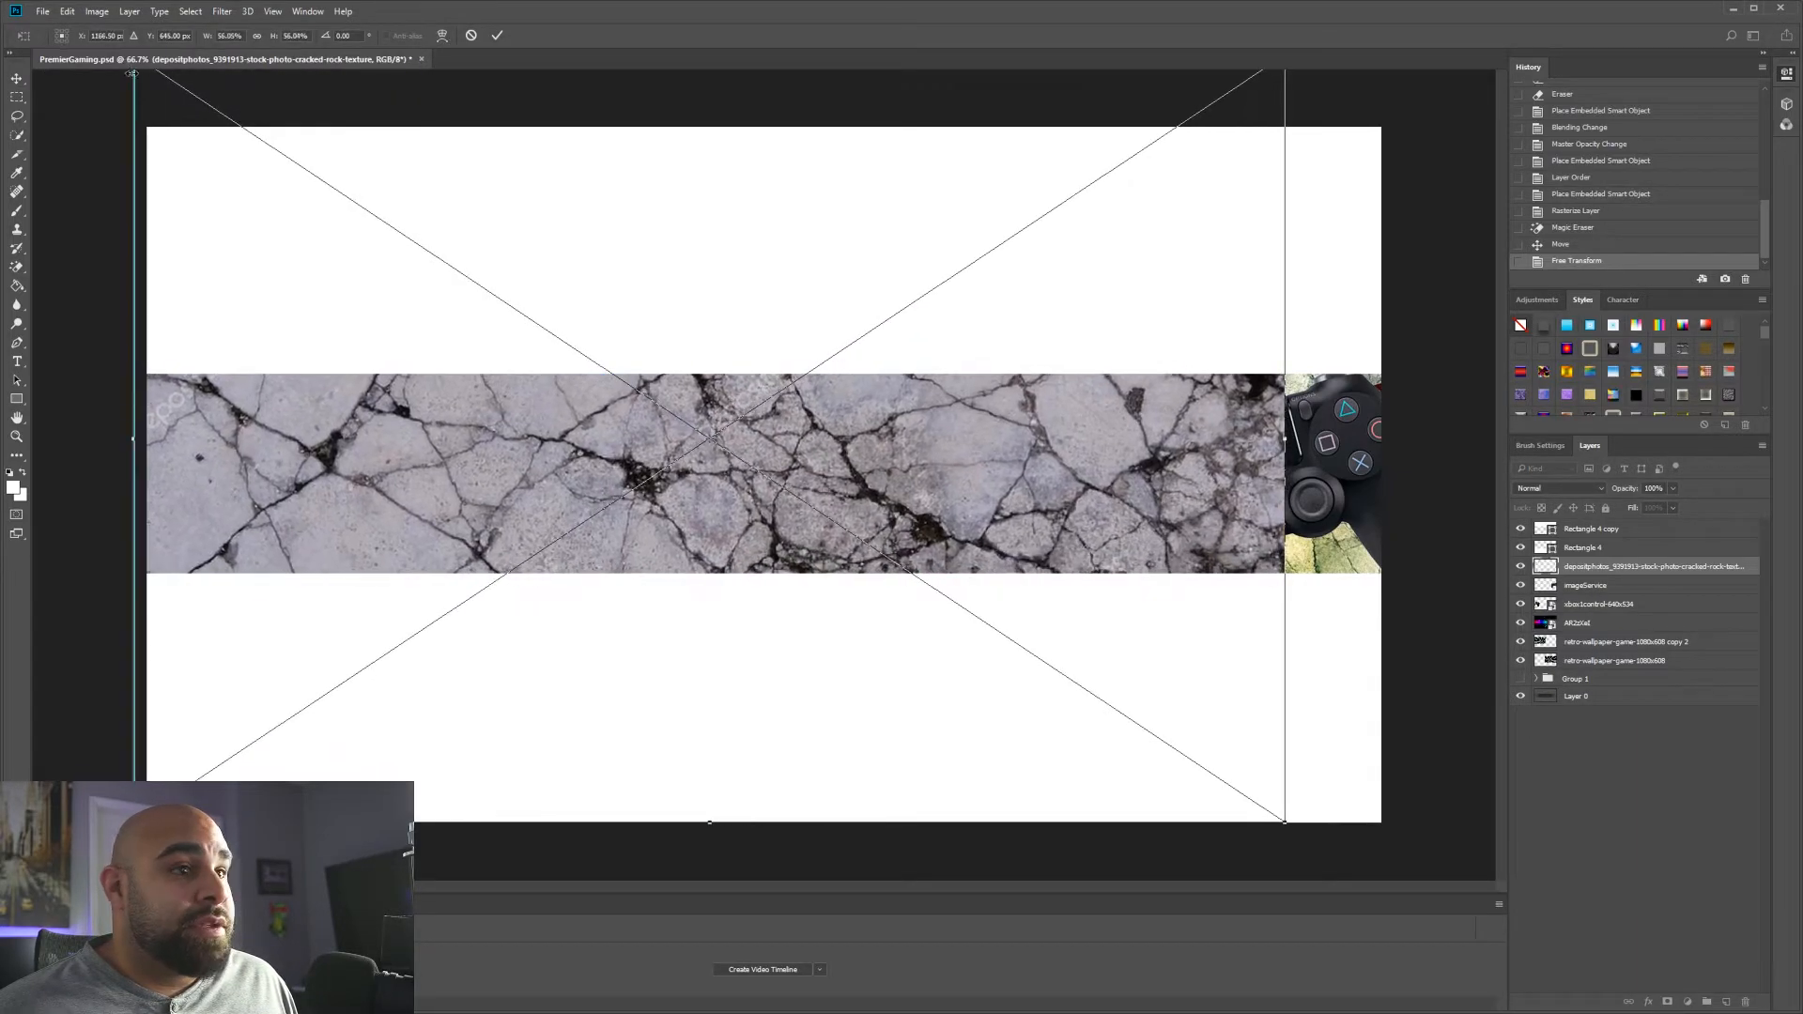
left_click_drag(1287, 822, 1390, 883)
left_click_drag(892, 432, 881, 447)
key("Return")
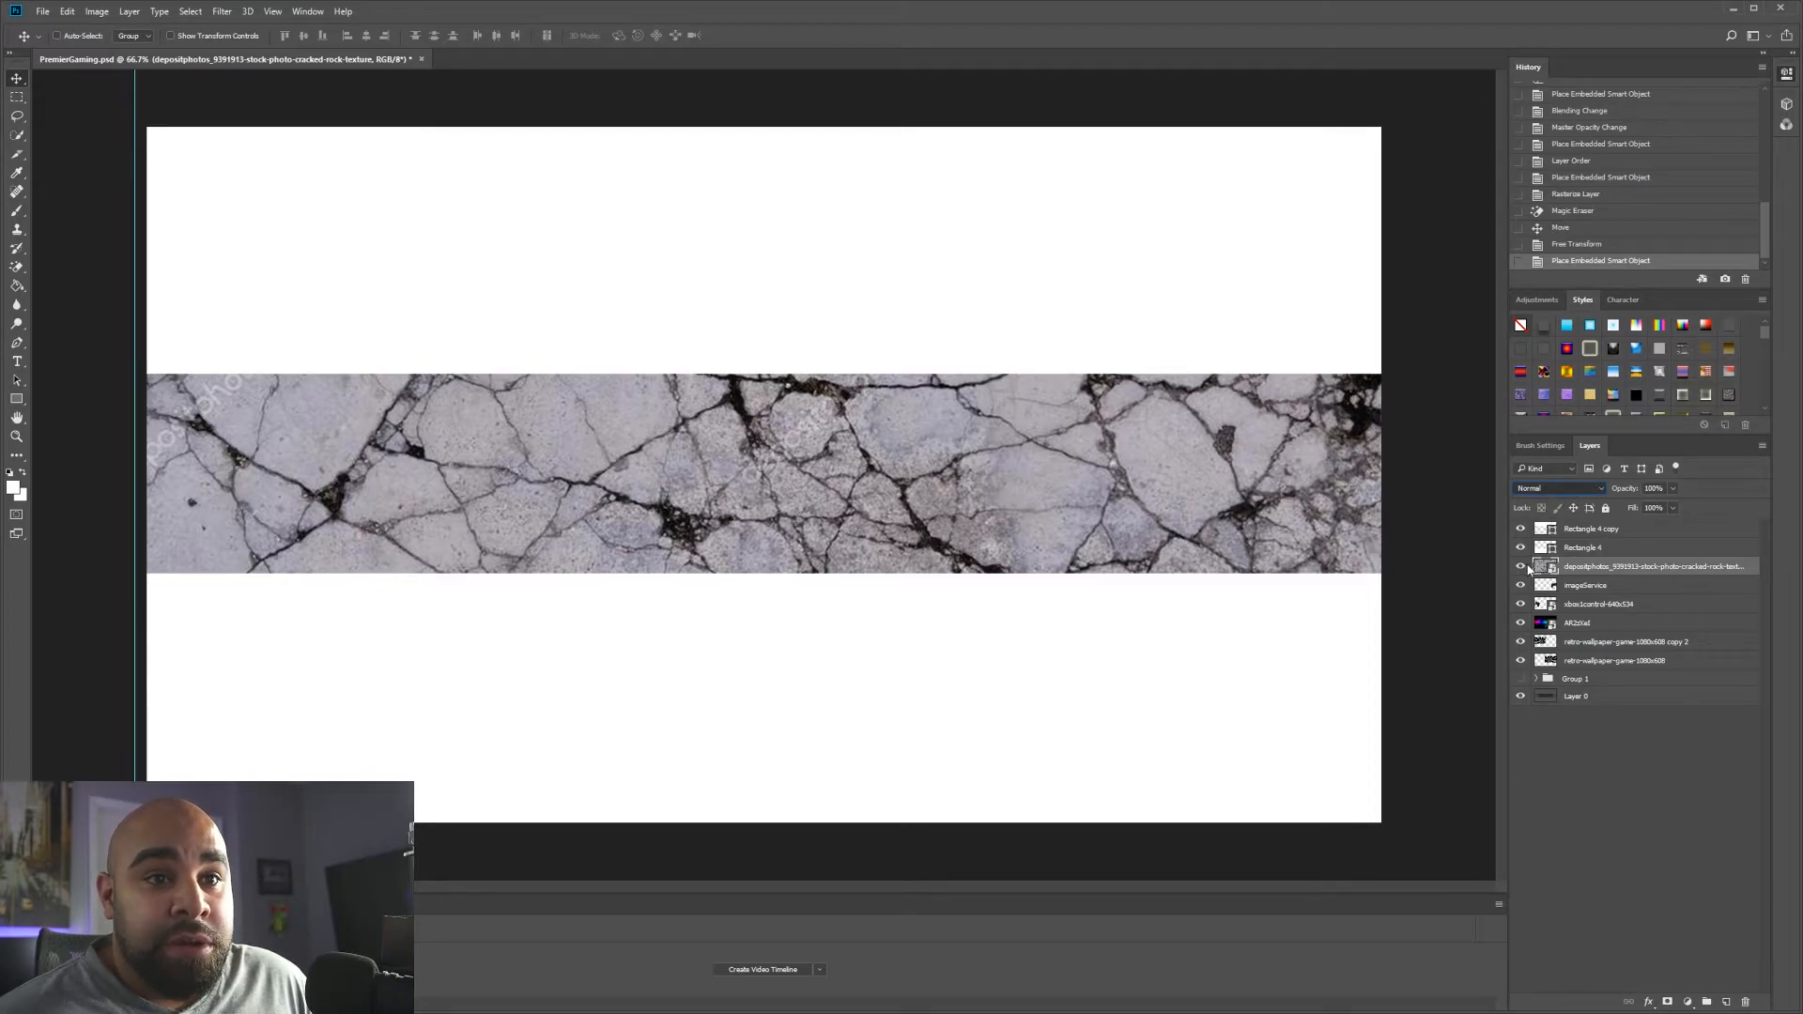
- Set the cracked rock texture's blend mode to Screen and its opacity to 25%
key("shift+alt+s")
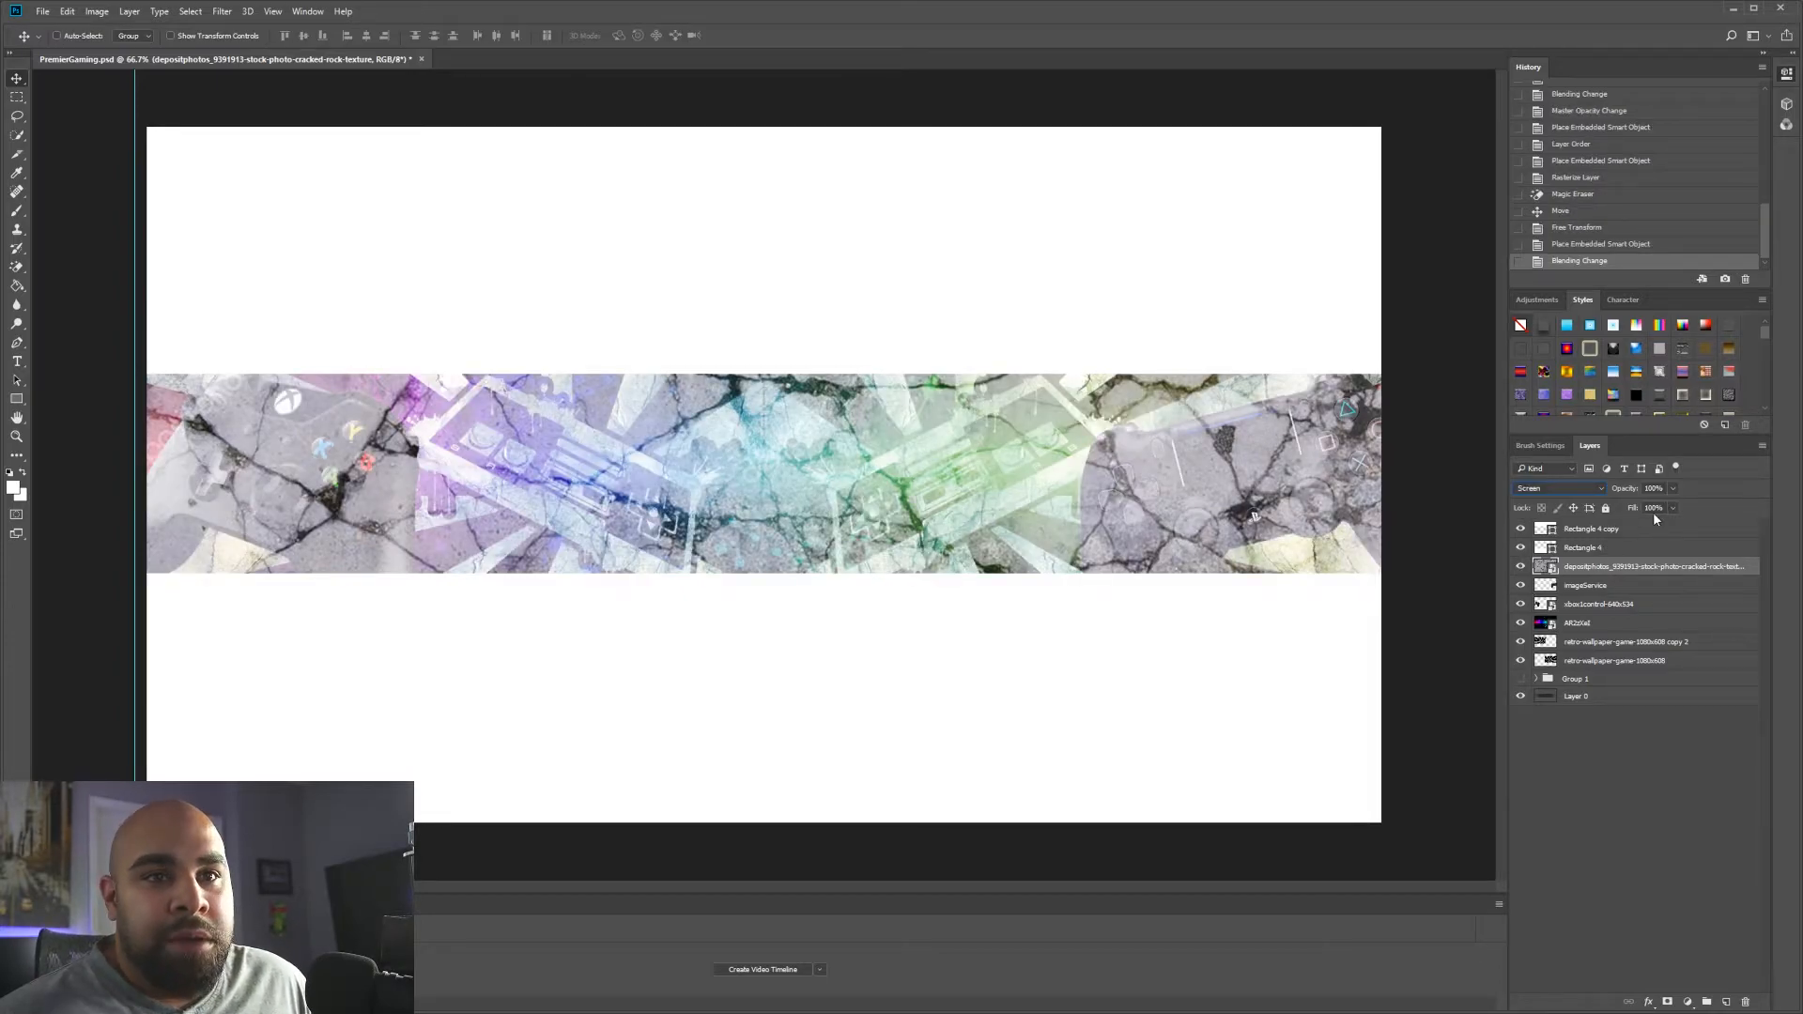
key("2")
key("5")
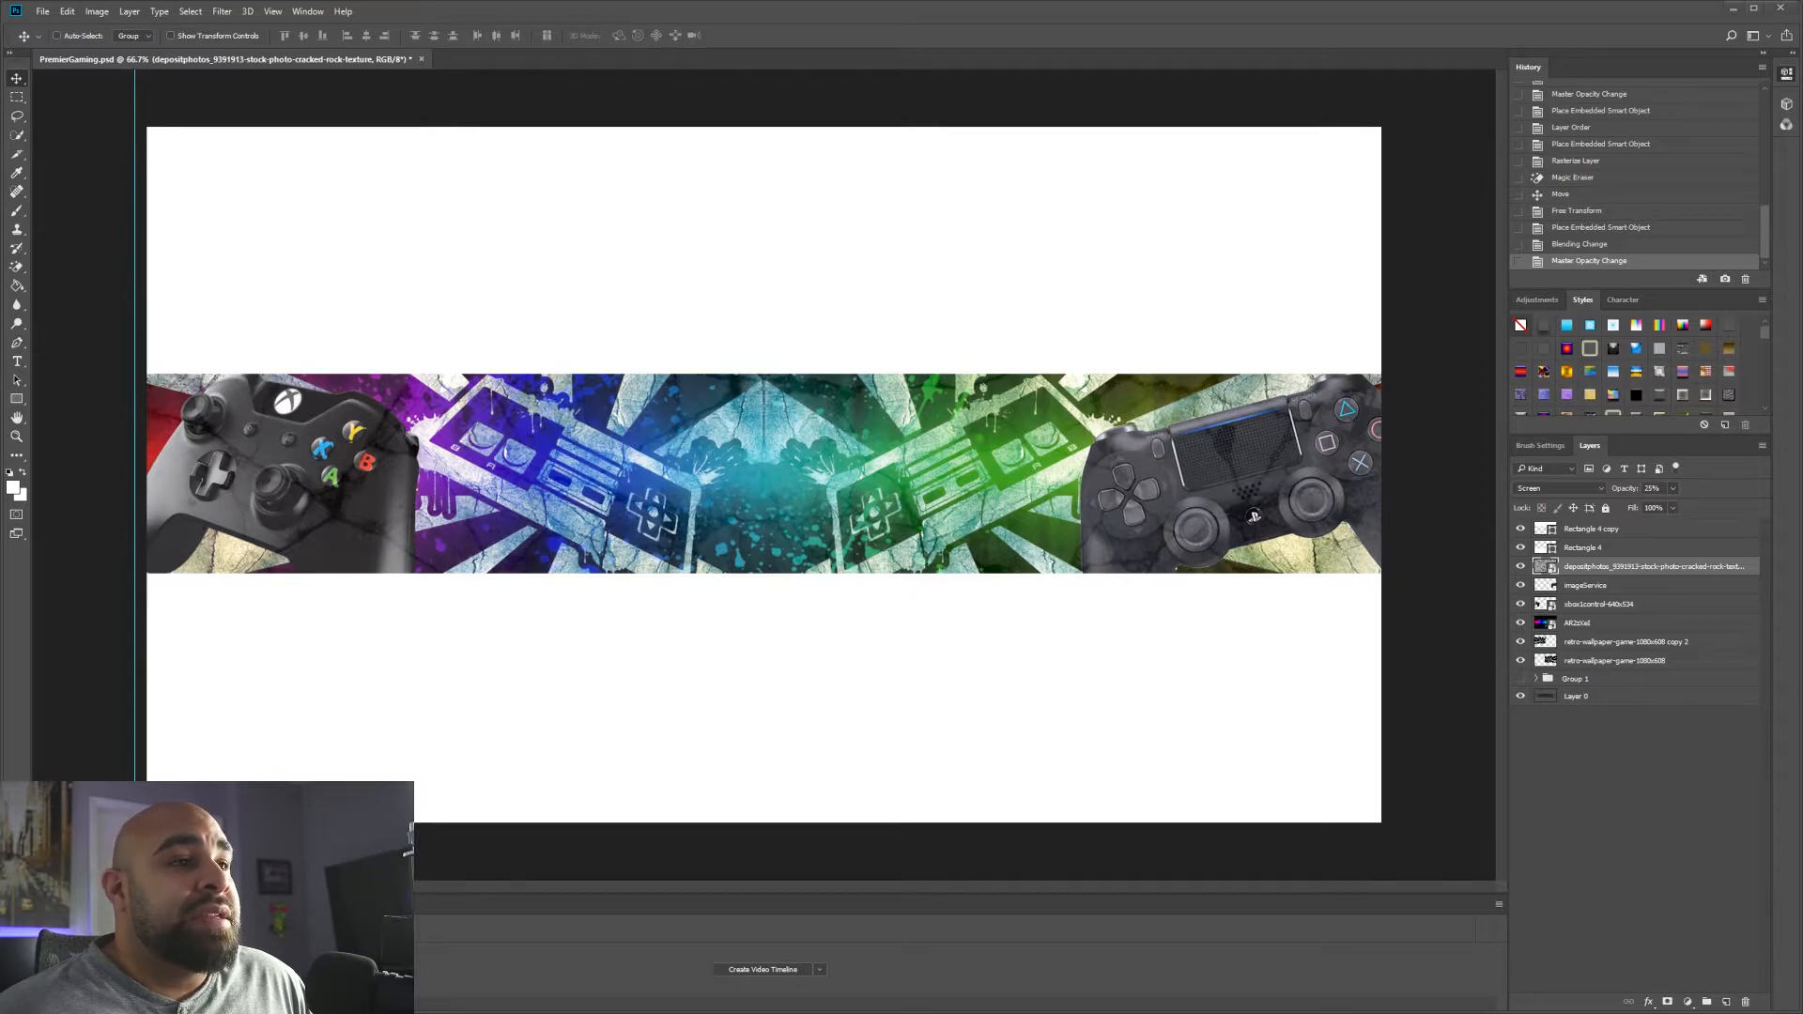
- Place the colourful paint-splatter image over the banner's right half in Screen blend mode, directly beneath the PlayStation controller layer
left_click_drag(2, 387, 507, 391)
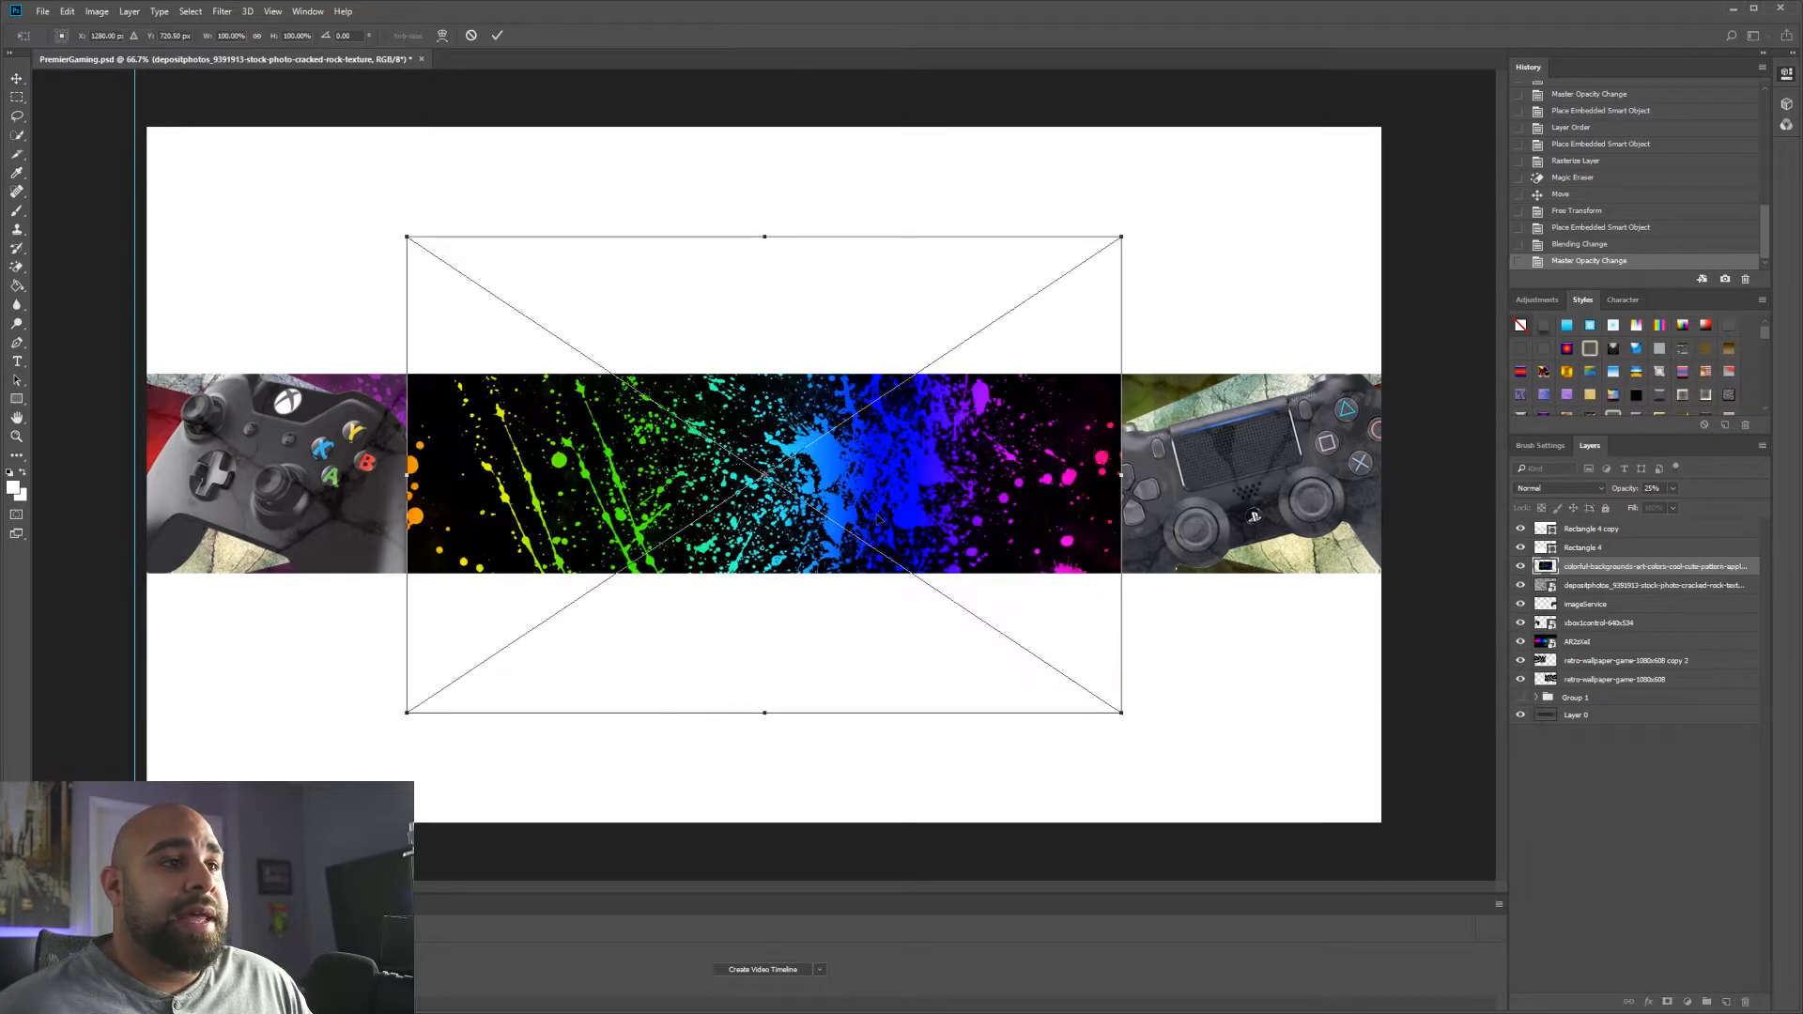
left_click_drag(928, 490, 1236, 512)
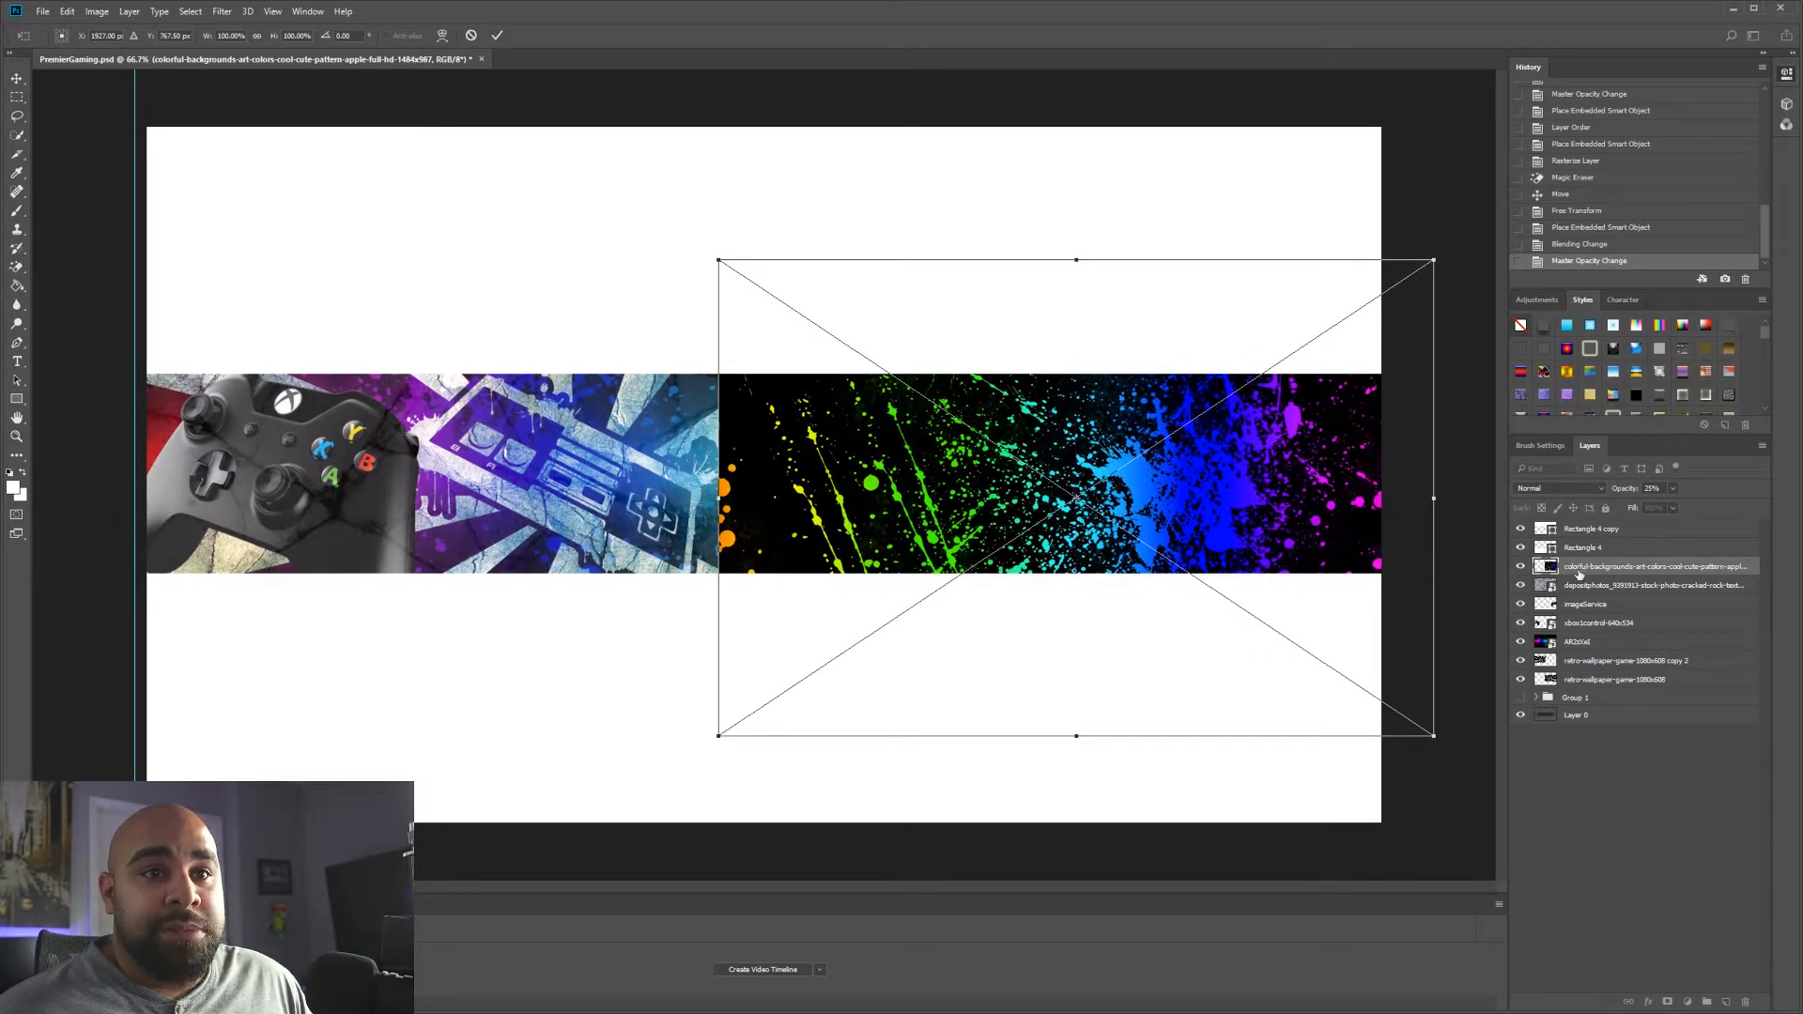
left_click(1557, 490)
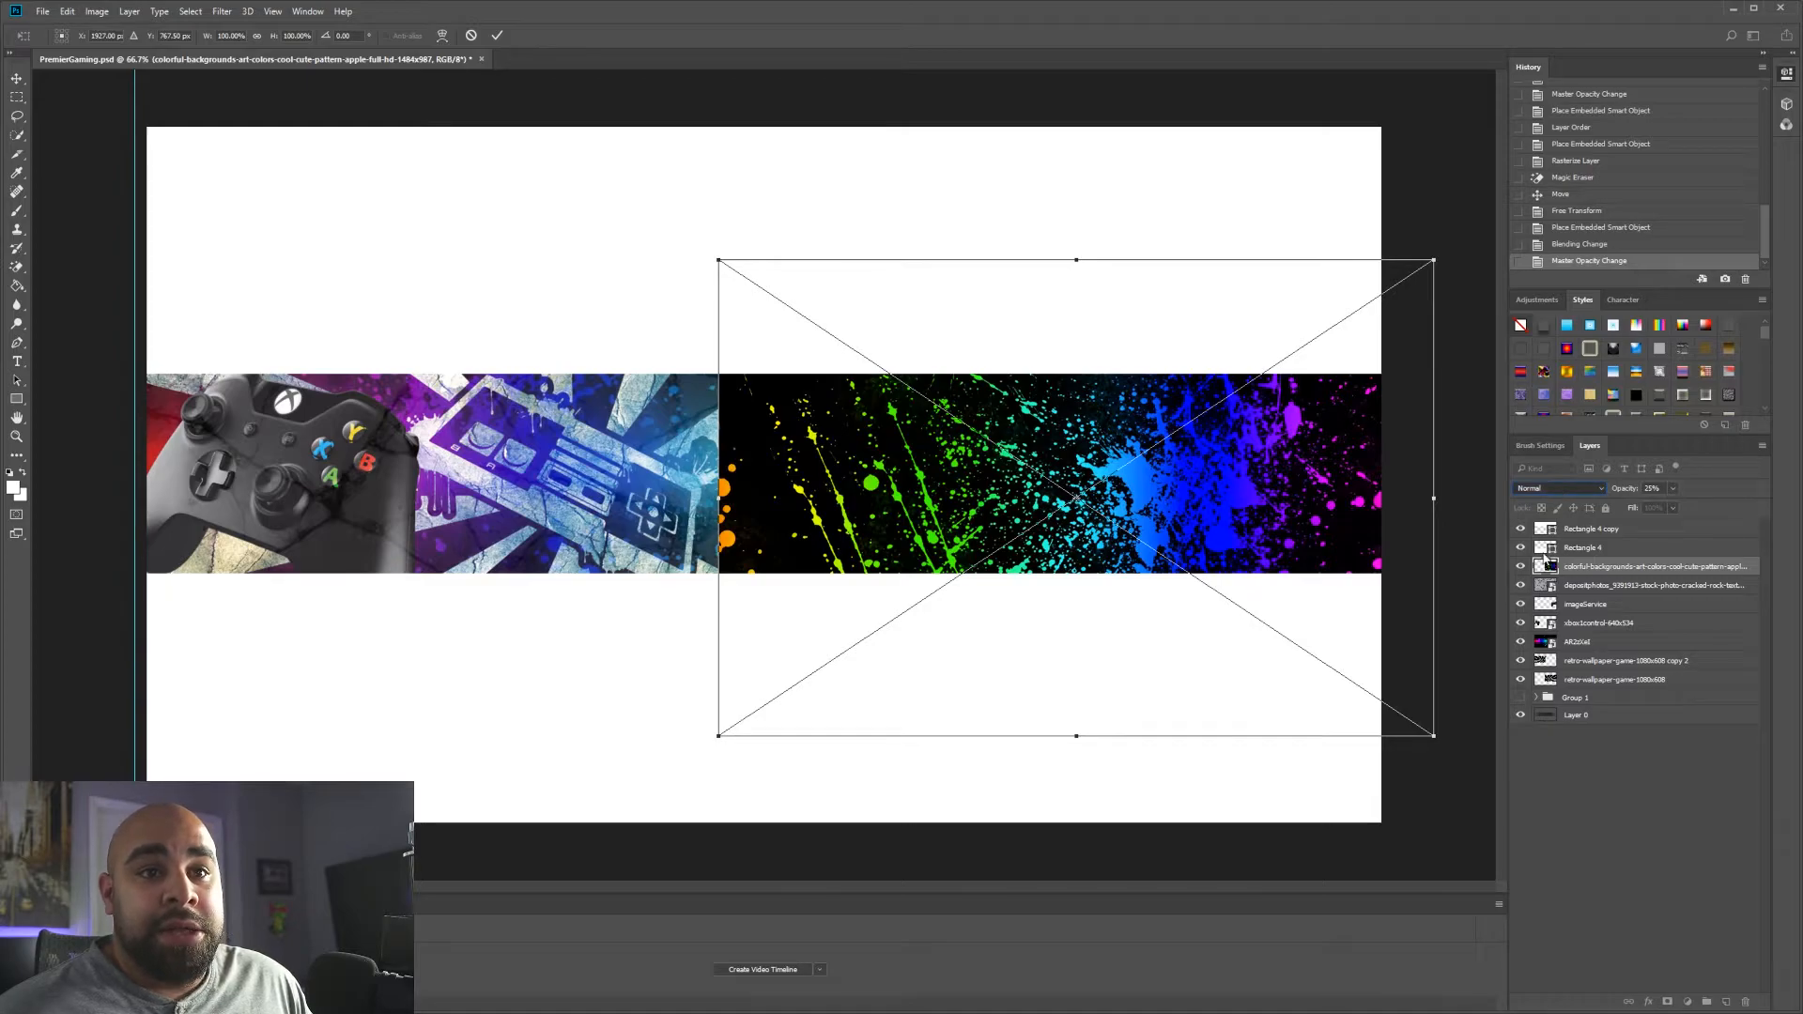
left_click(1537, 586)
left_click_drag(1210, 484, 1211, 491)
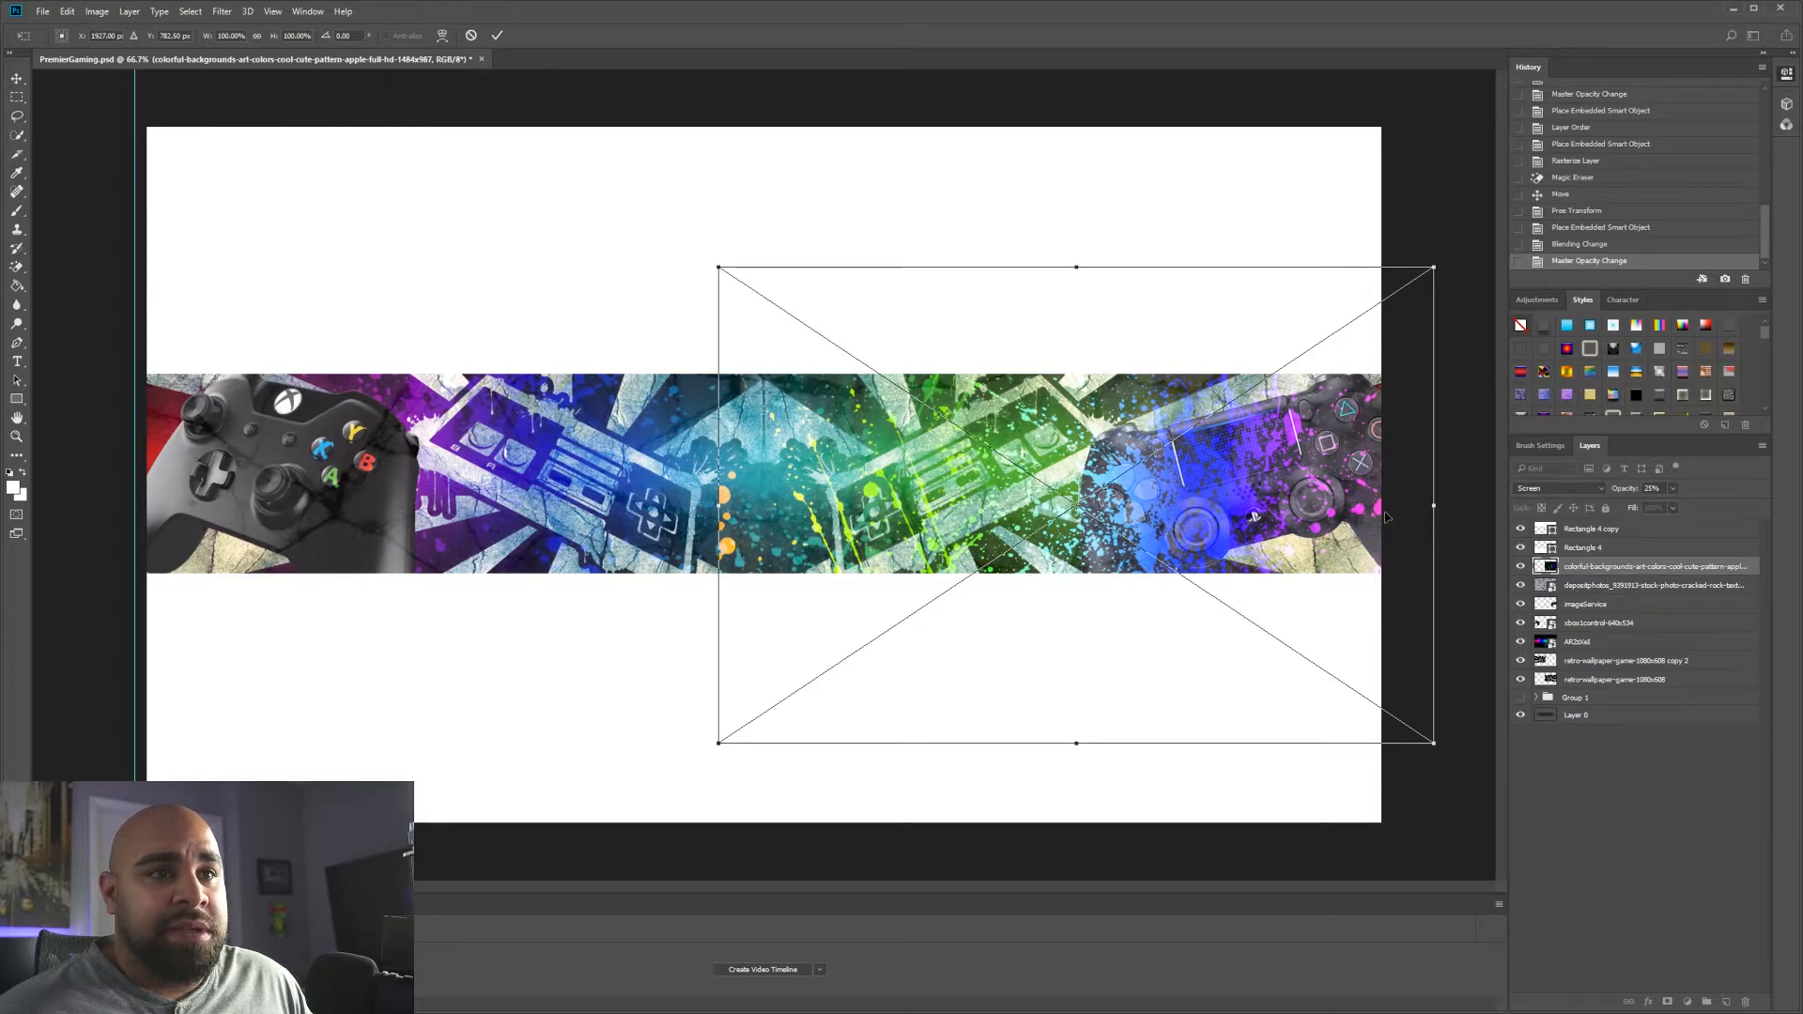
key("Return")
mouse_move(1653, 569)
left_mouse_down()
mouse_move(1653, 624)
mouse_move(1651, 604)
left_mouse_up()
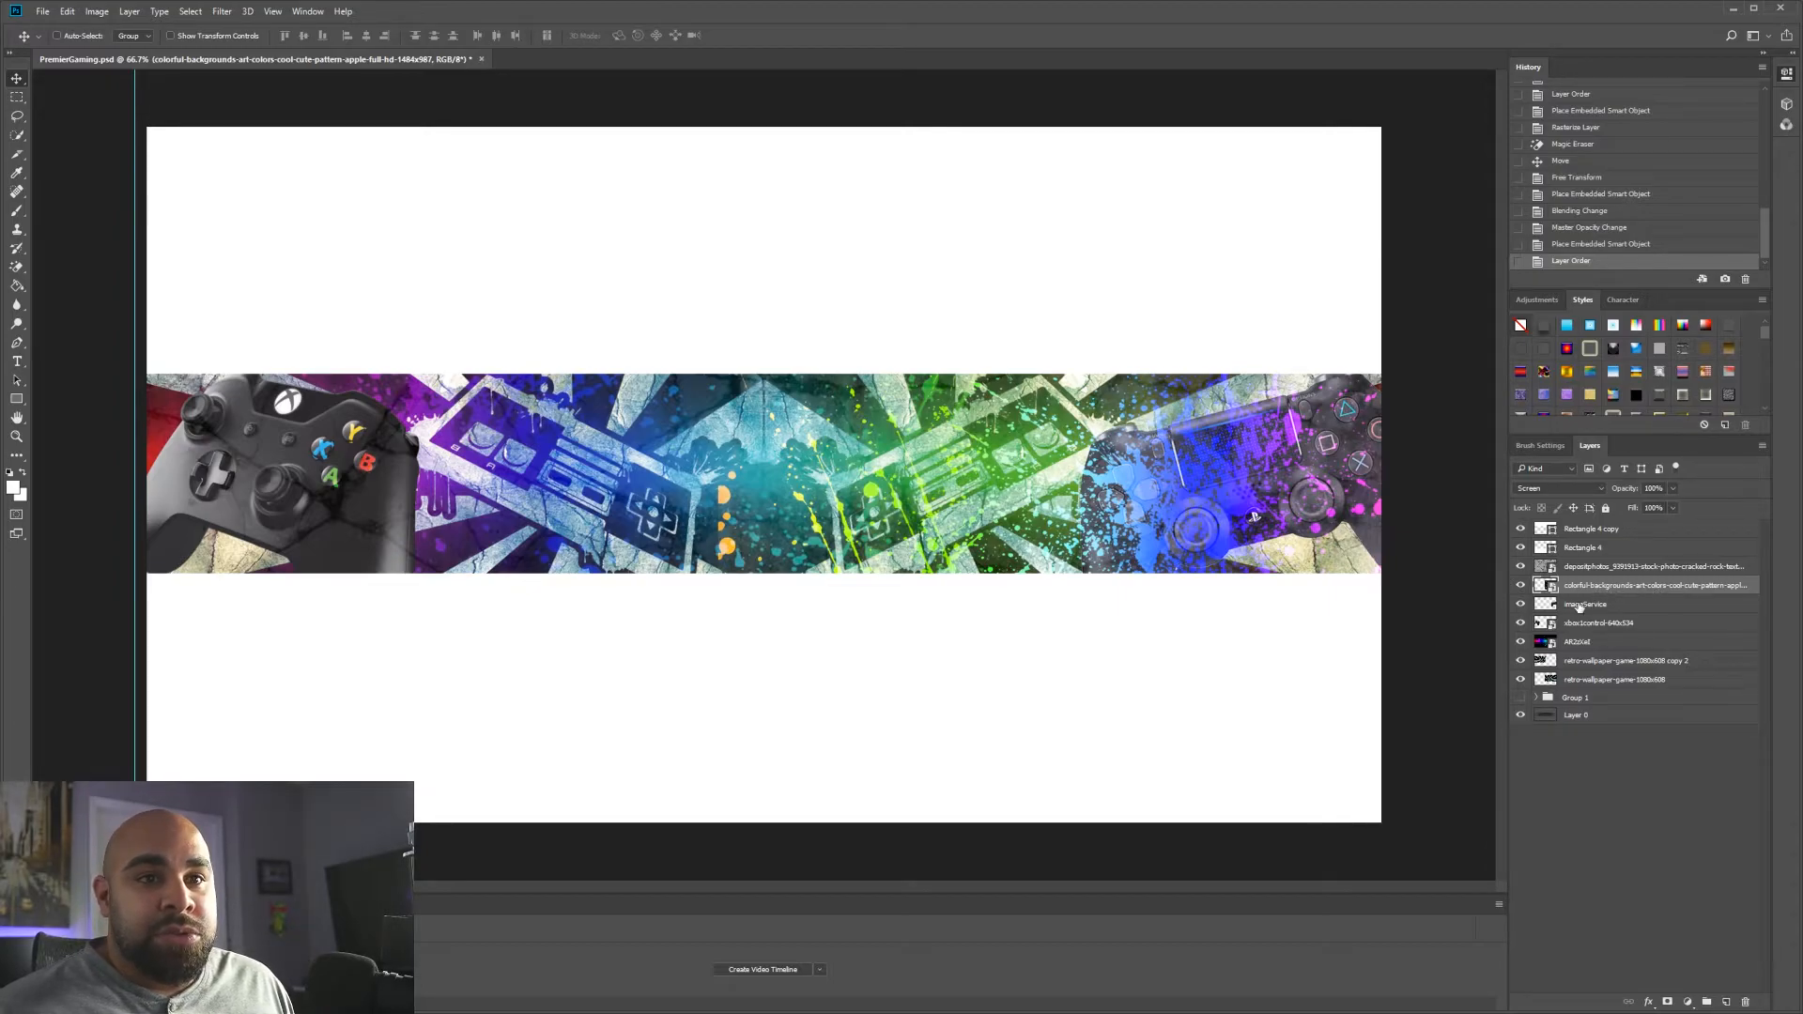
left_click_drag(1614, 588, 1609, 604)
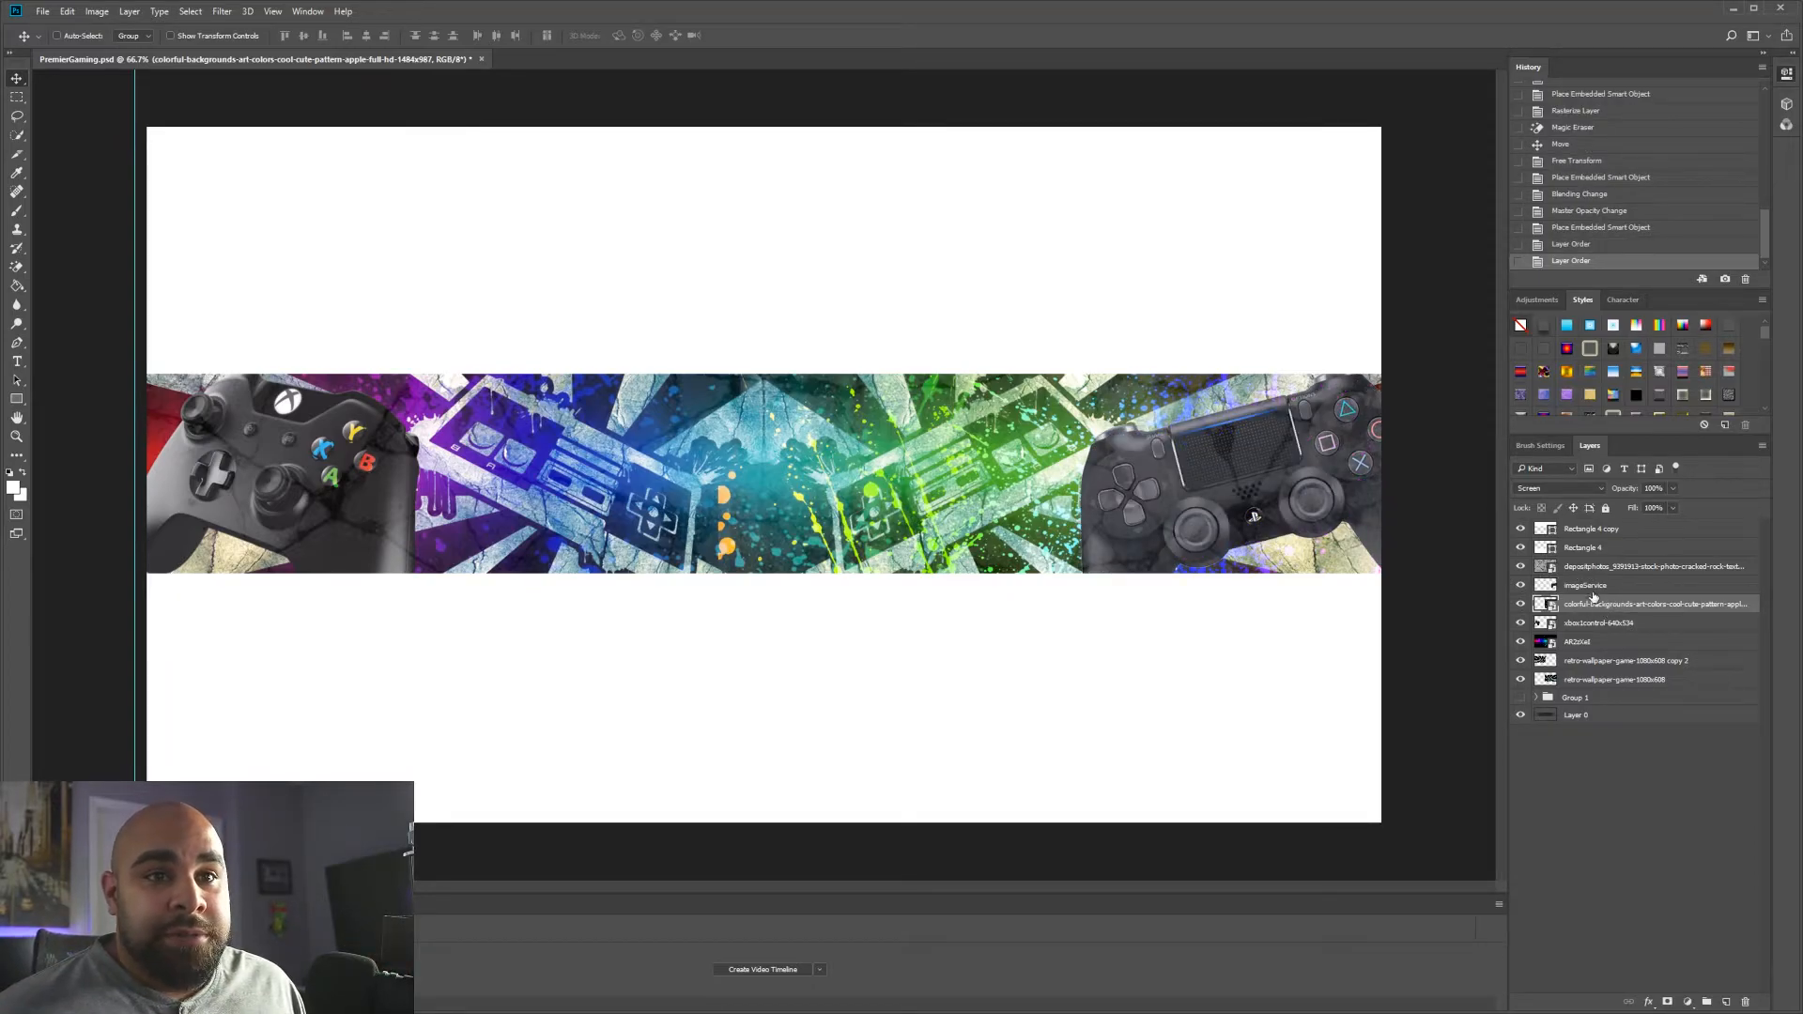
- Duplicate the paint-splatter layer, move the copy over the banner's left half and put it beneath the Xbox controller layer
left_click_drag(1660, 612, 1726, 1001)
left_click_drag(967, 460, 326, 439)
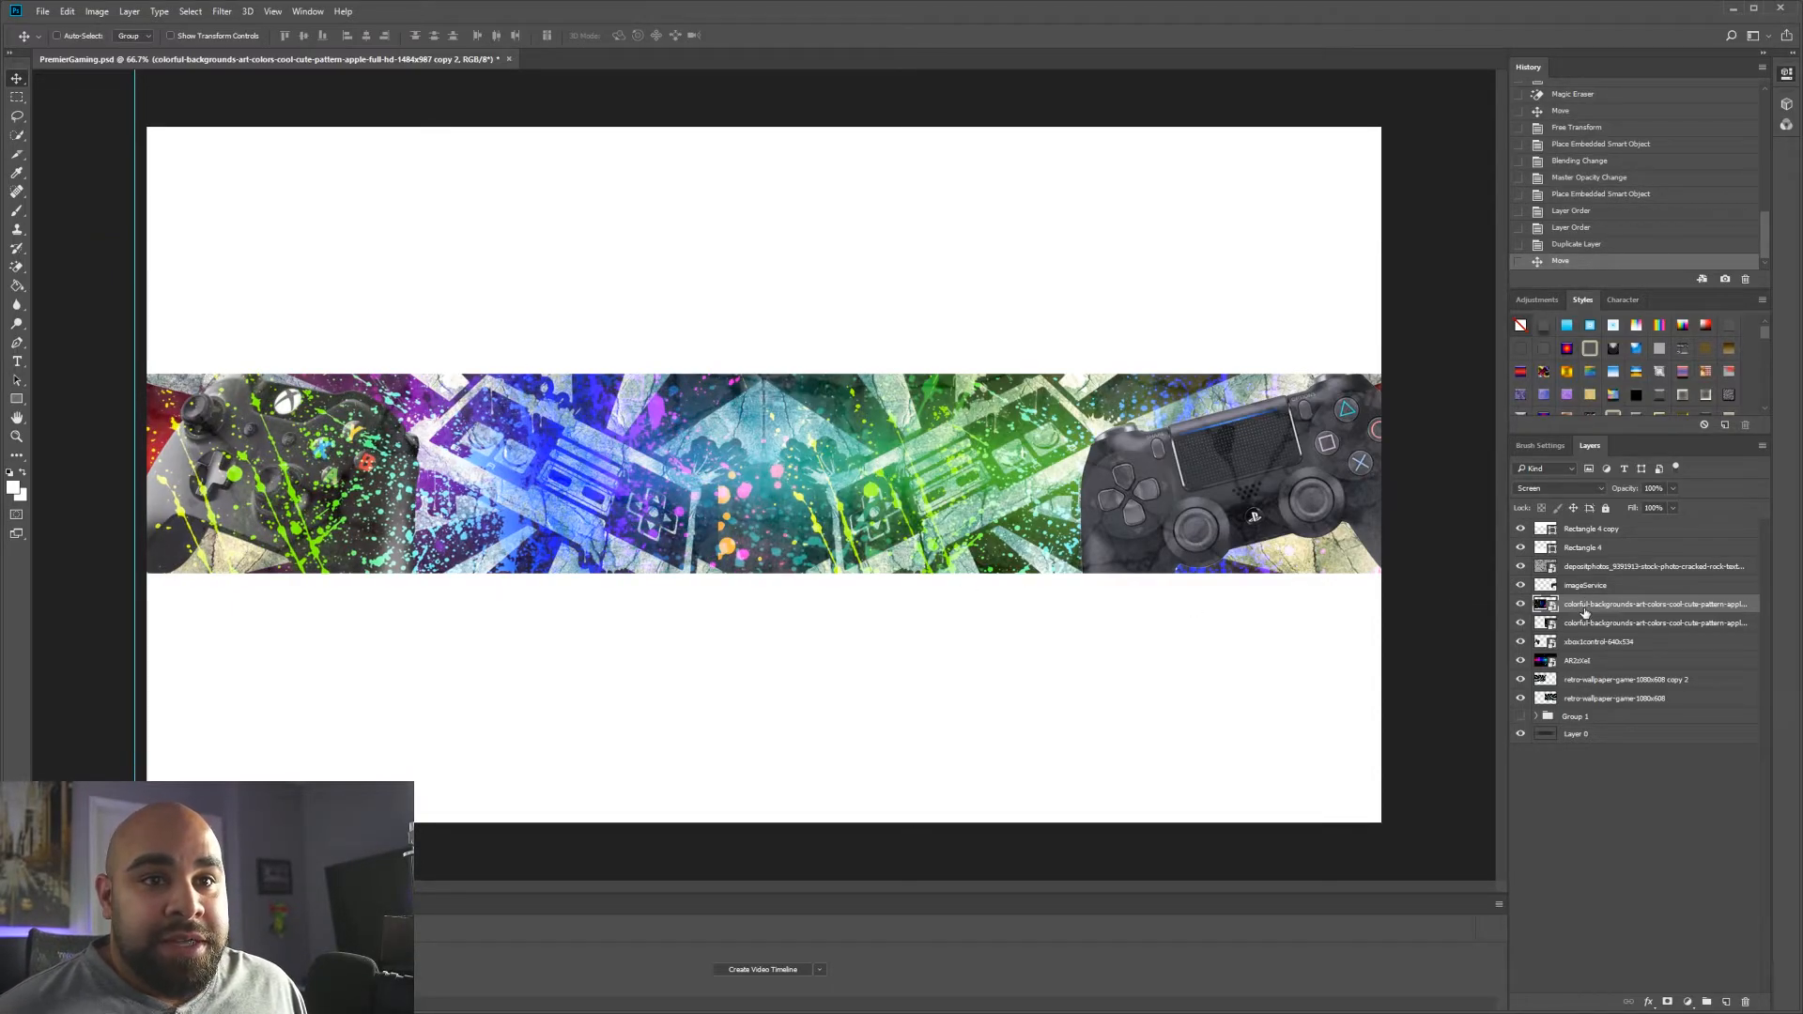
left_click_drag(1594, 610, 1600, 648)
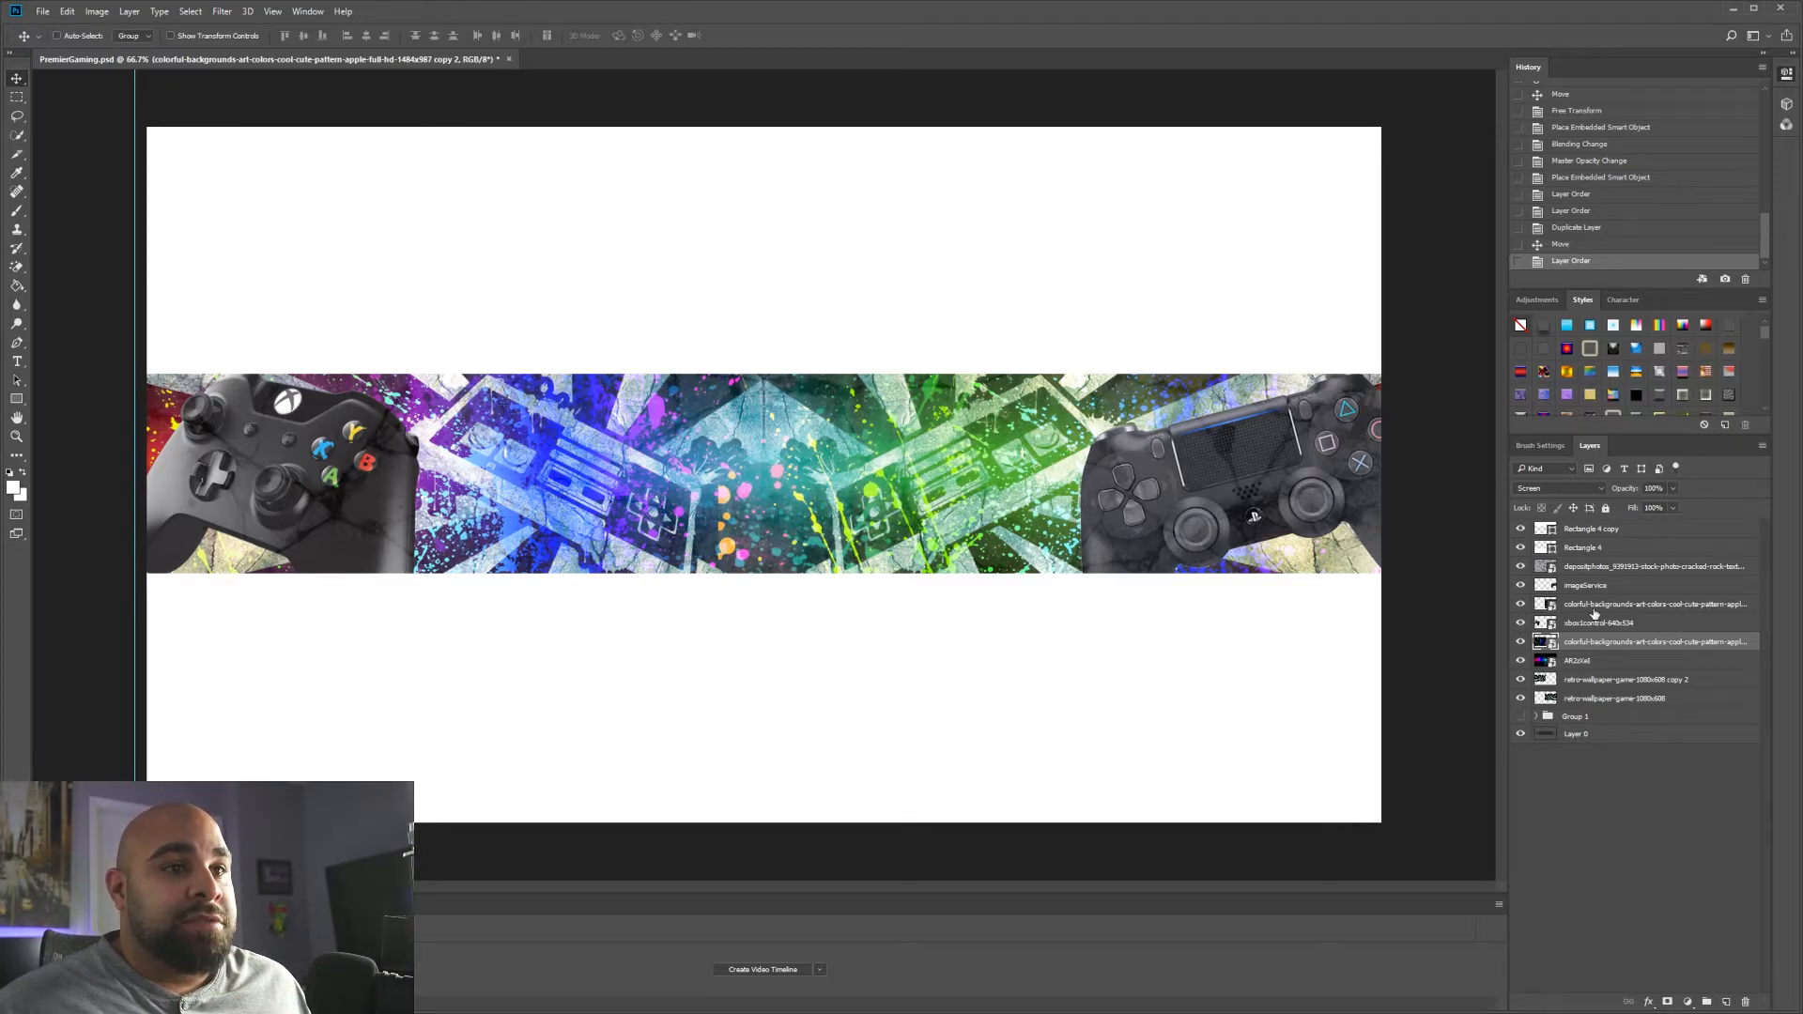
- Draw a blue-filled rectangle of about 2774 x 566 px across the whole banner strip, directly beneath the Xbox controller layer
left_click(16, 399)
left_click_drag(89, 340, 1425, 613)
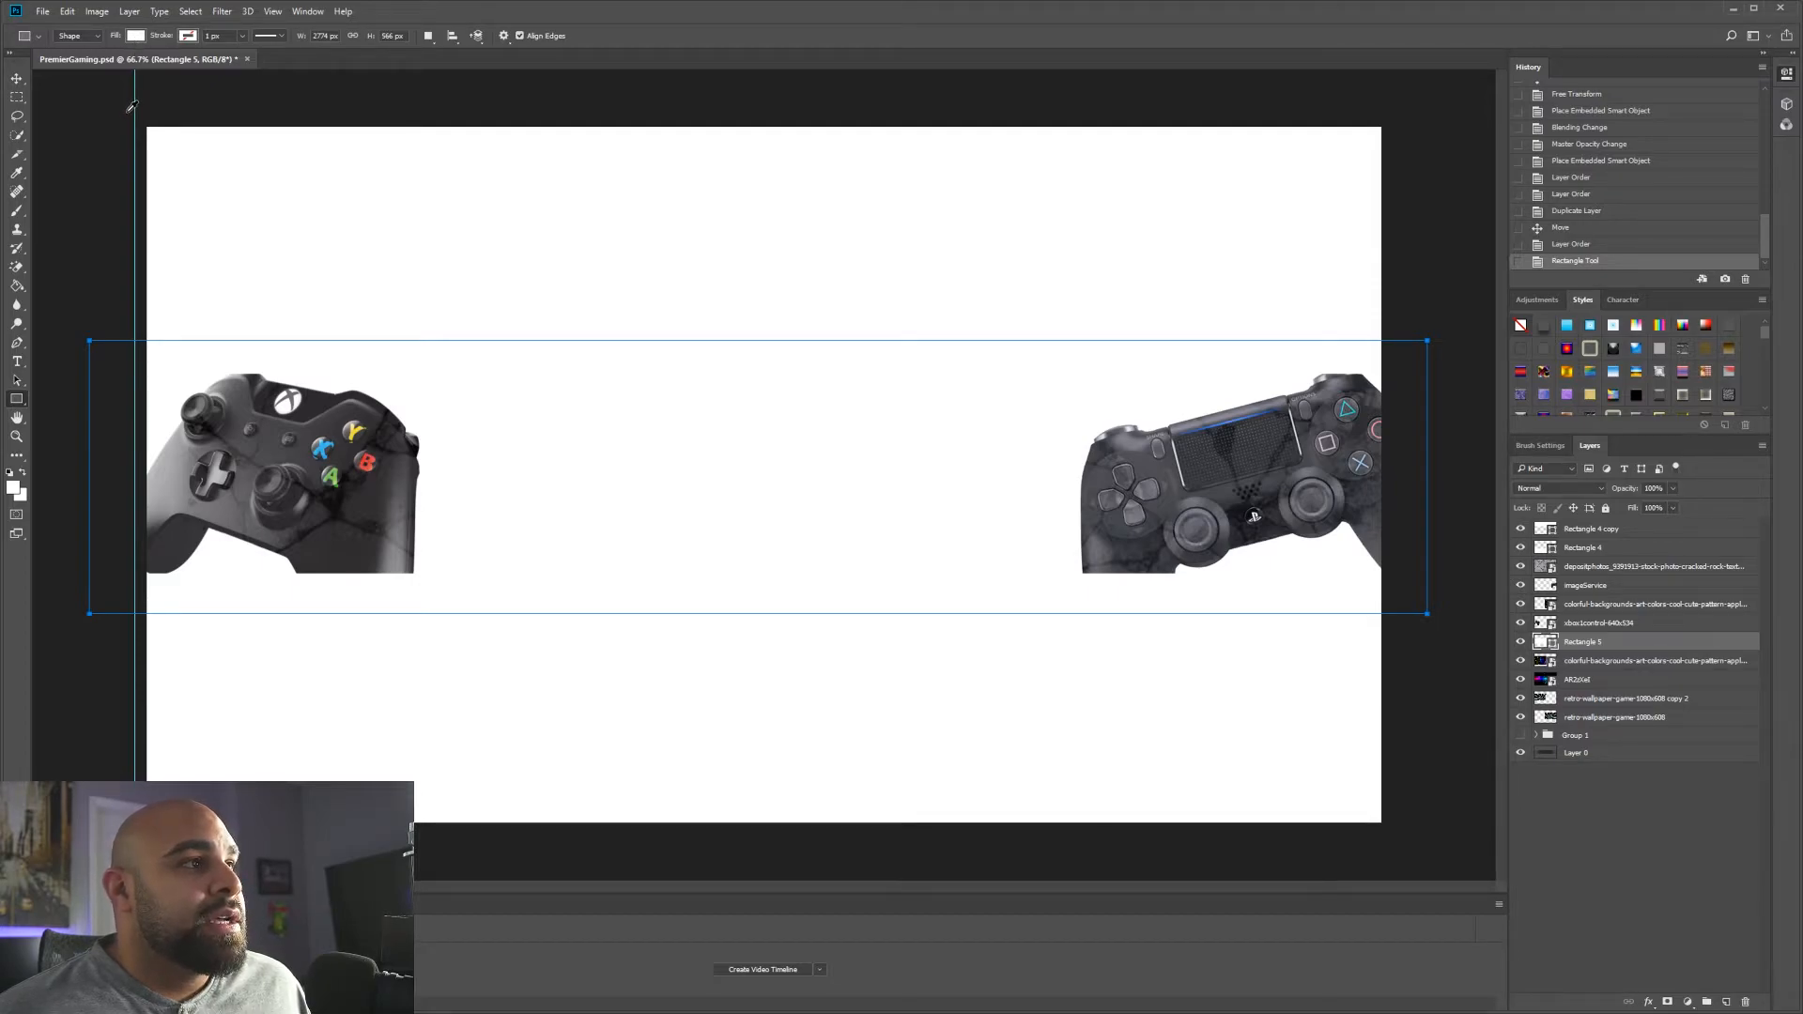
left_click(178, 113)
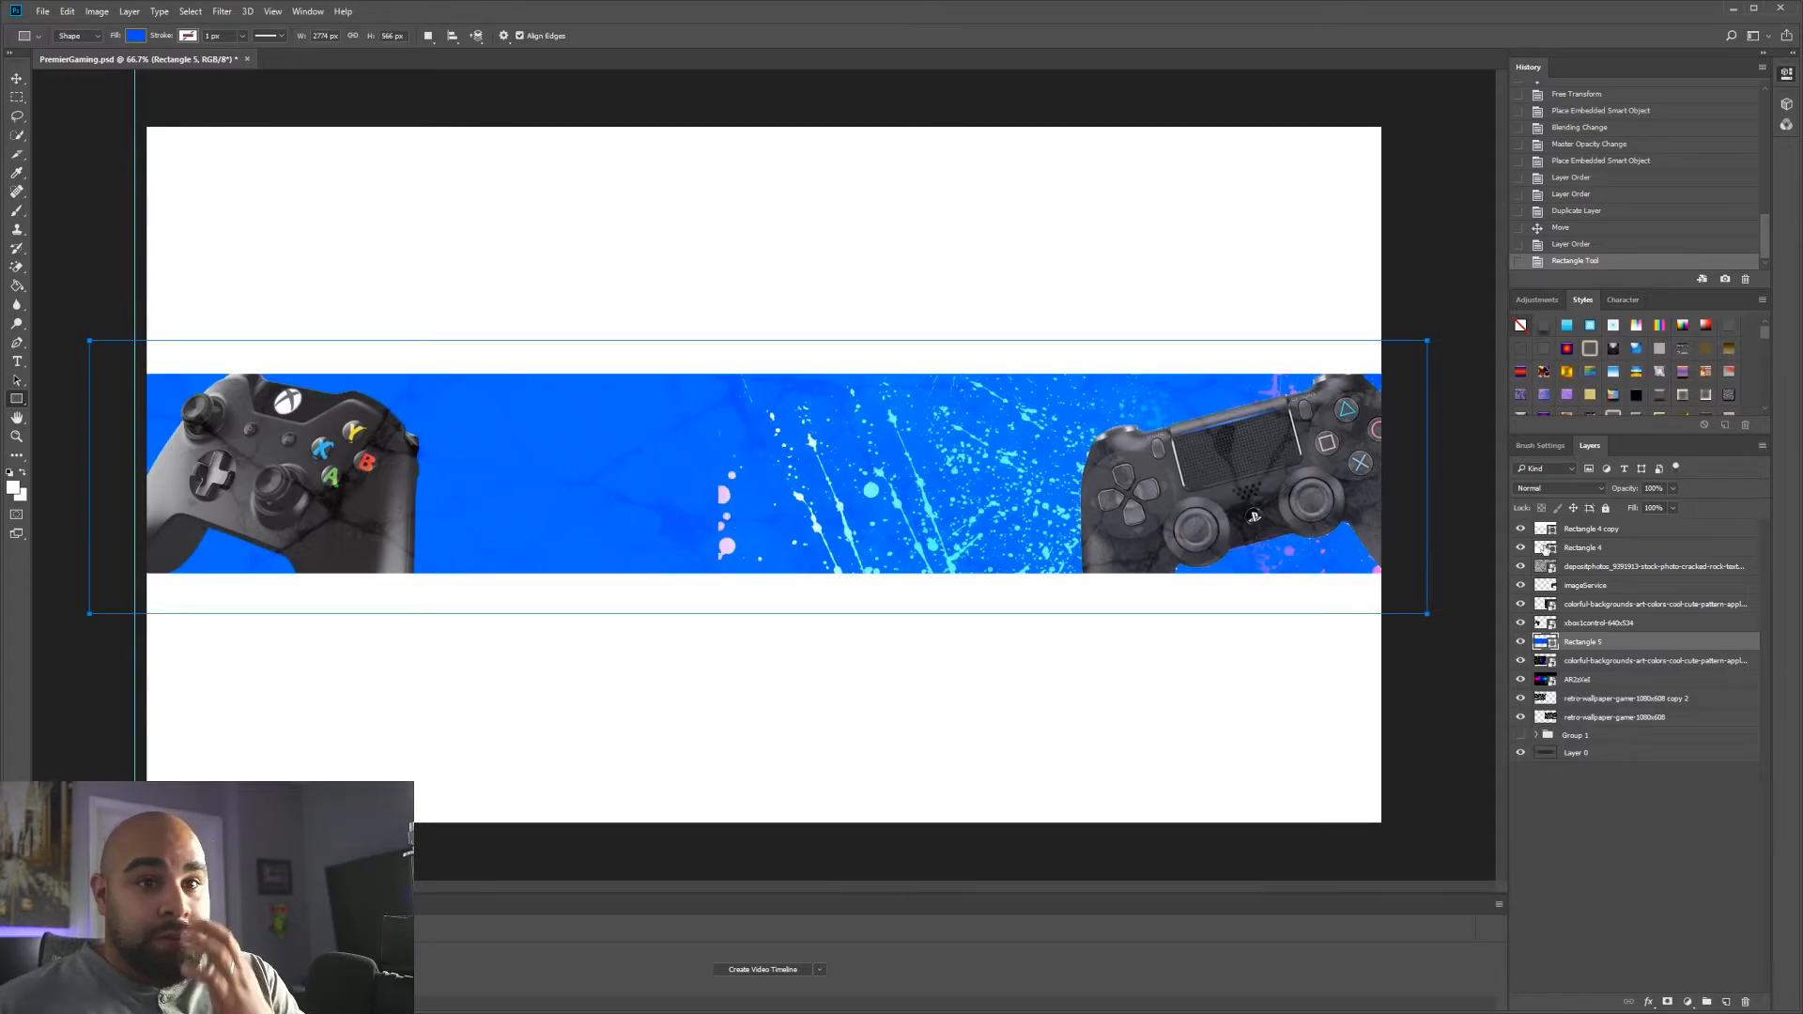
mouse_move(1667, 642)
left_mouse_down()
mouse_move(1664, 583)
mouse_move(1667, 642)
left_mouse_up()
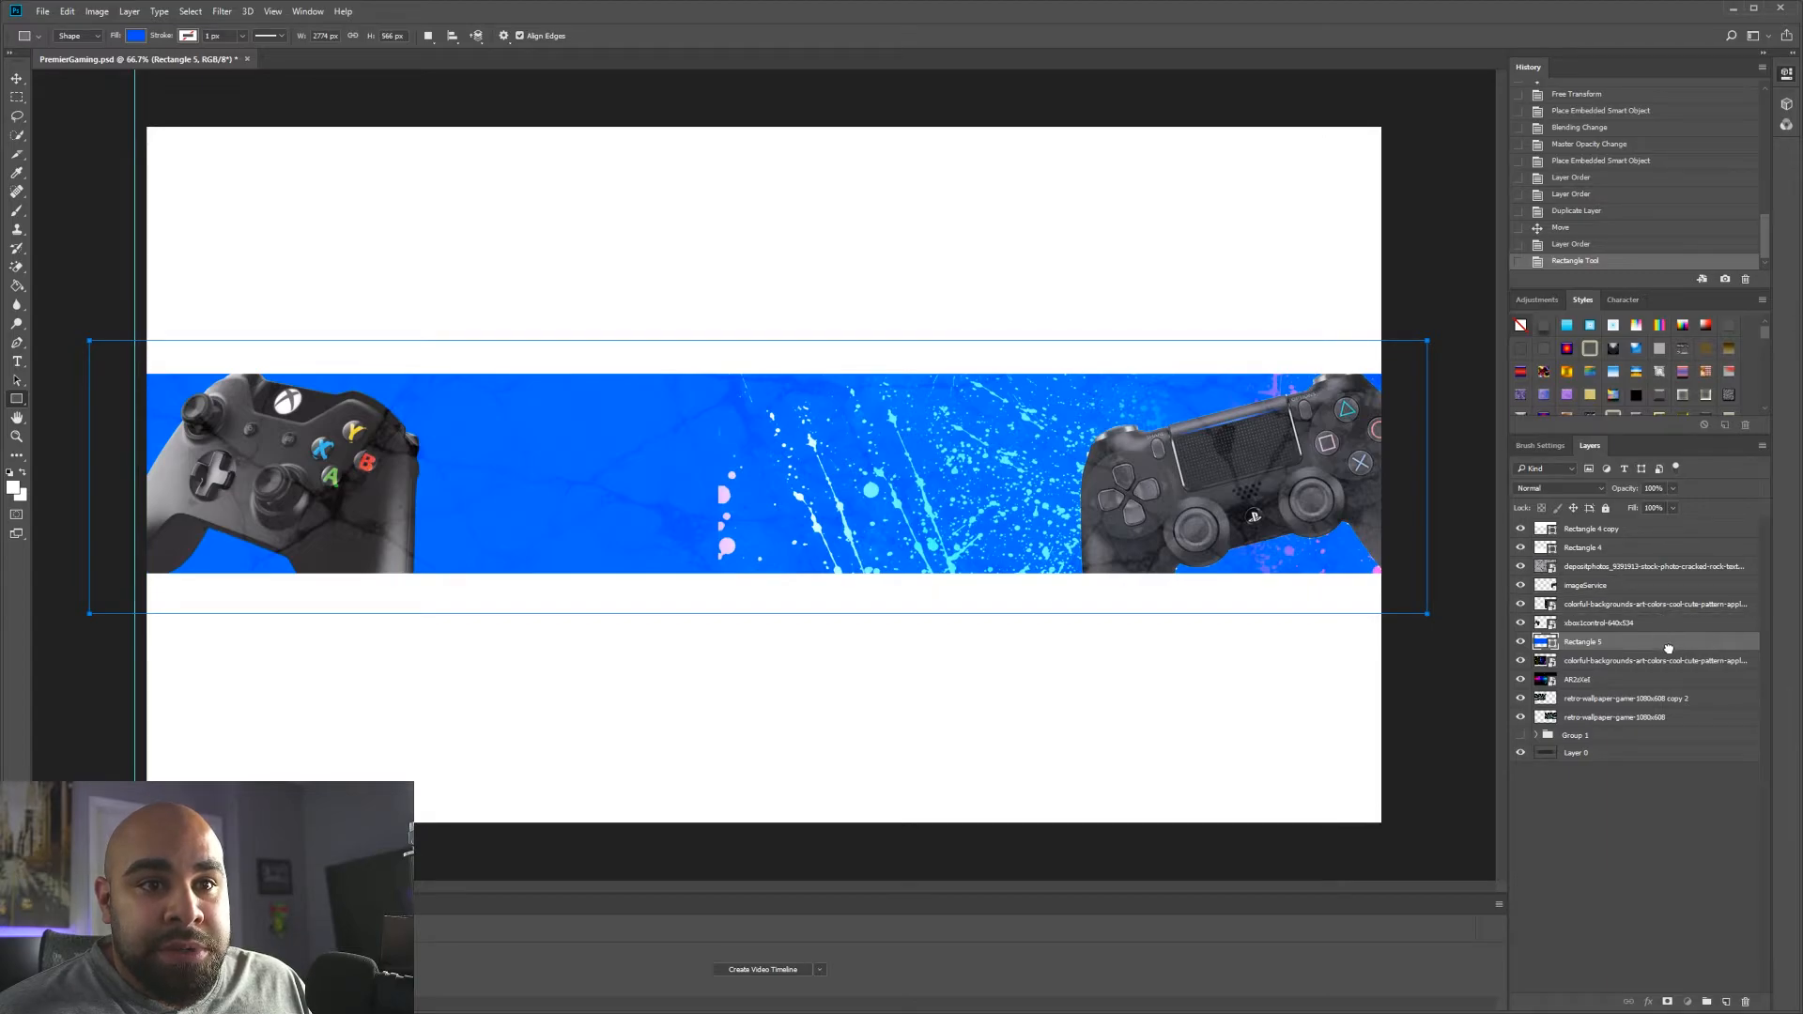
left_click(1664, 648)
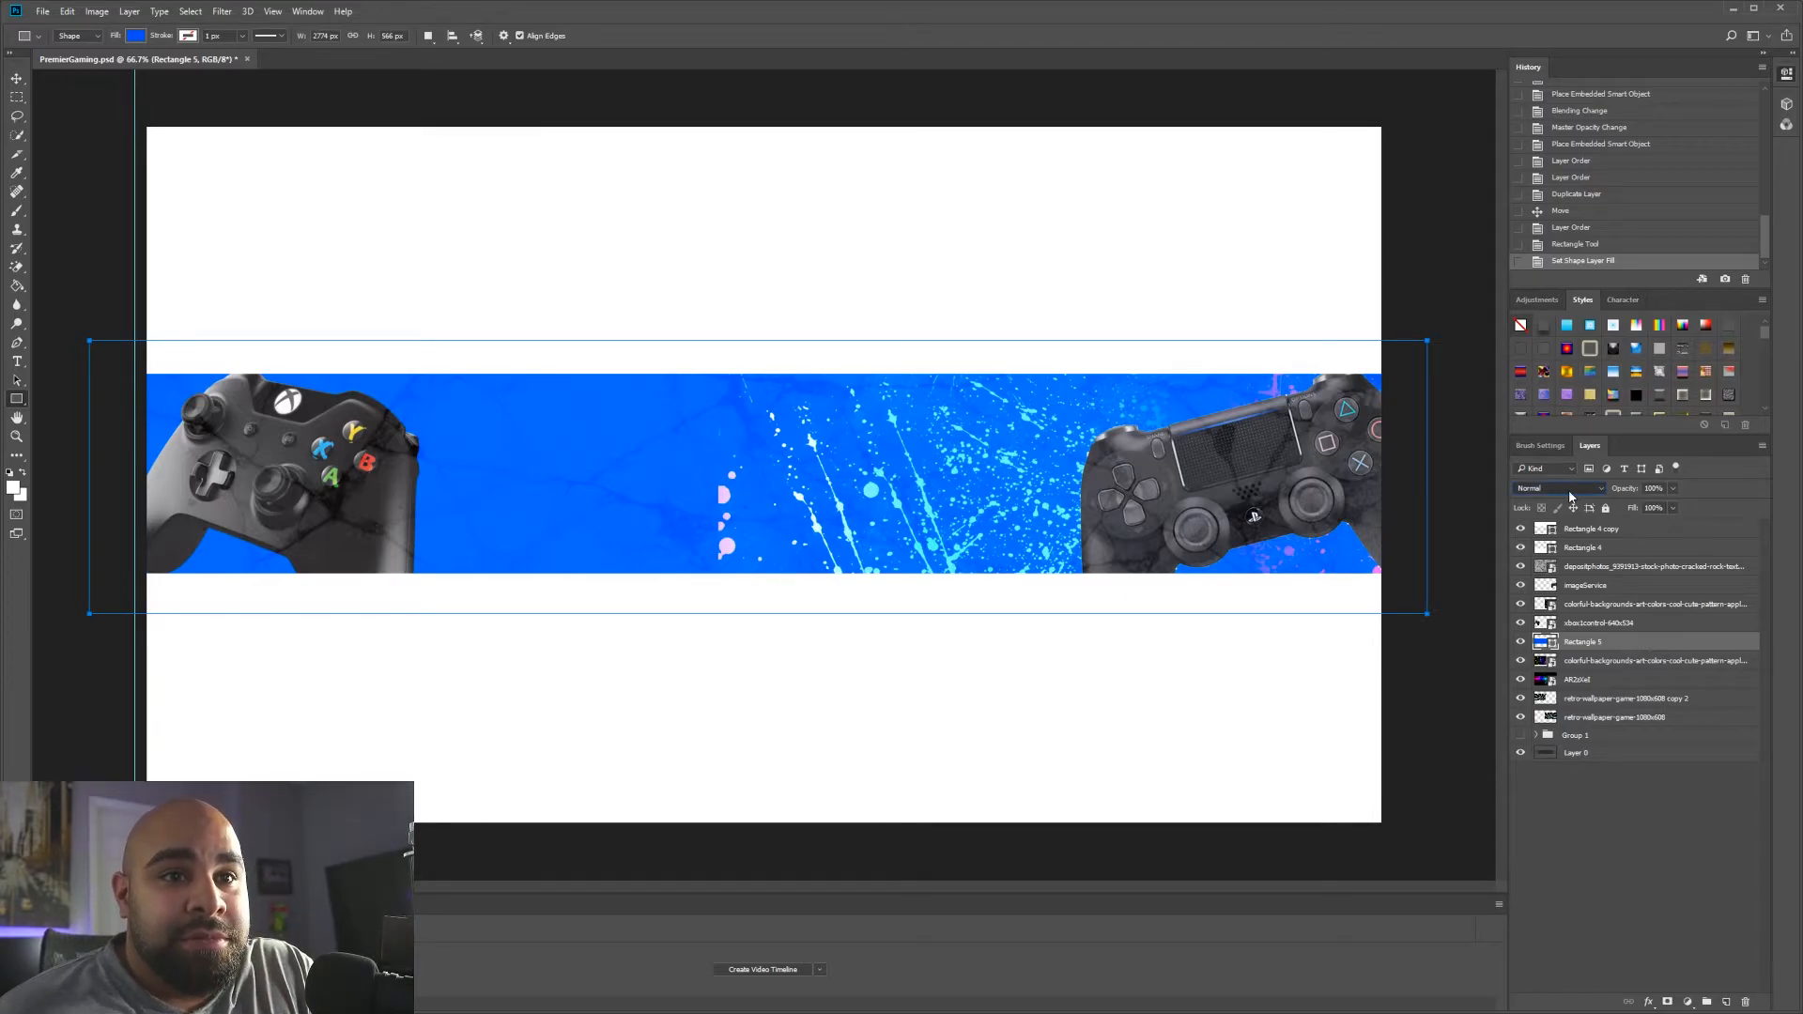
- Try Screen blend mode at 18% opacity on the blue rectangle layer and hide it
key("shift+alt+s")
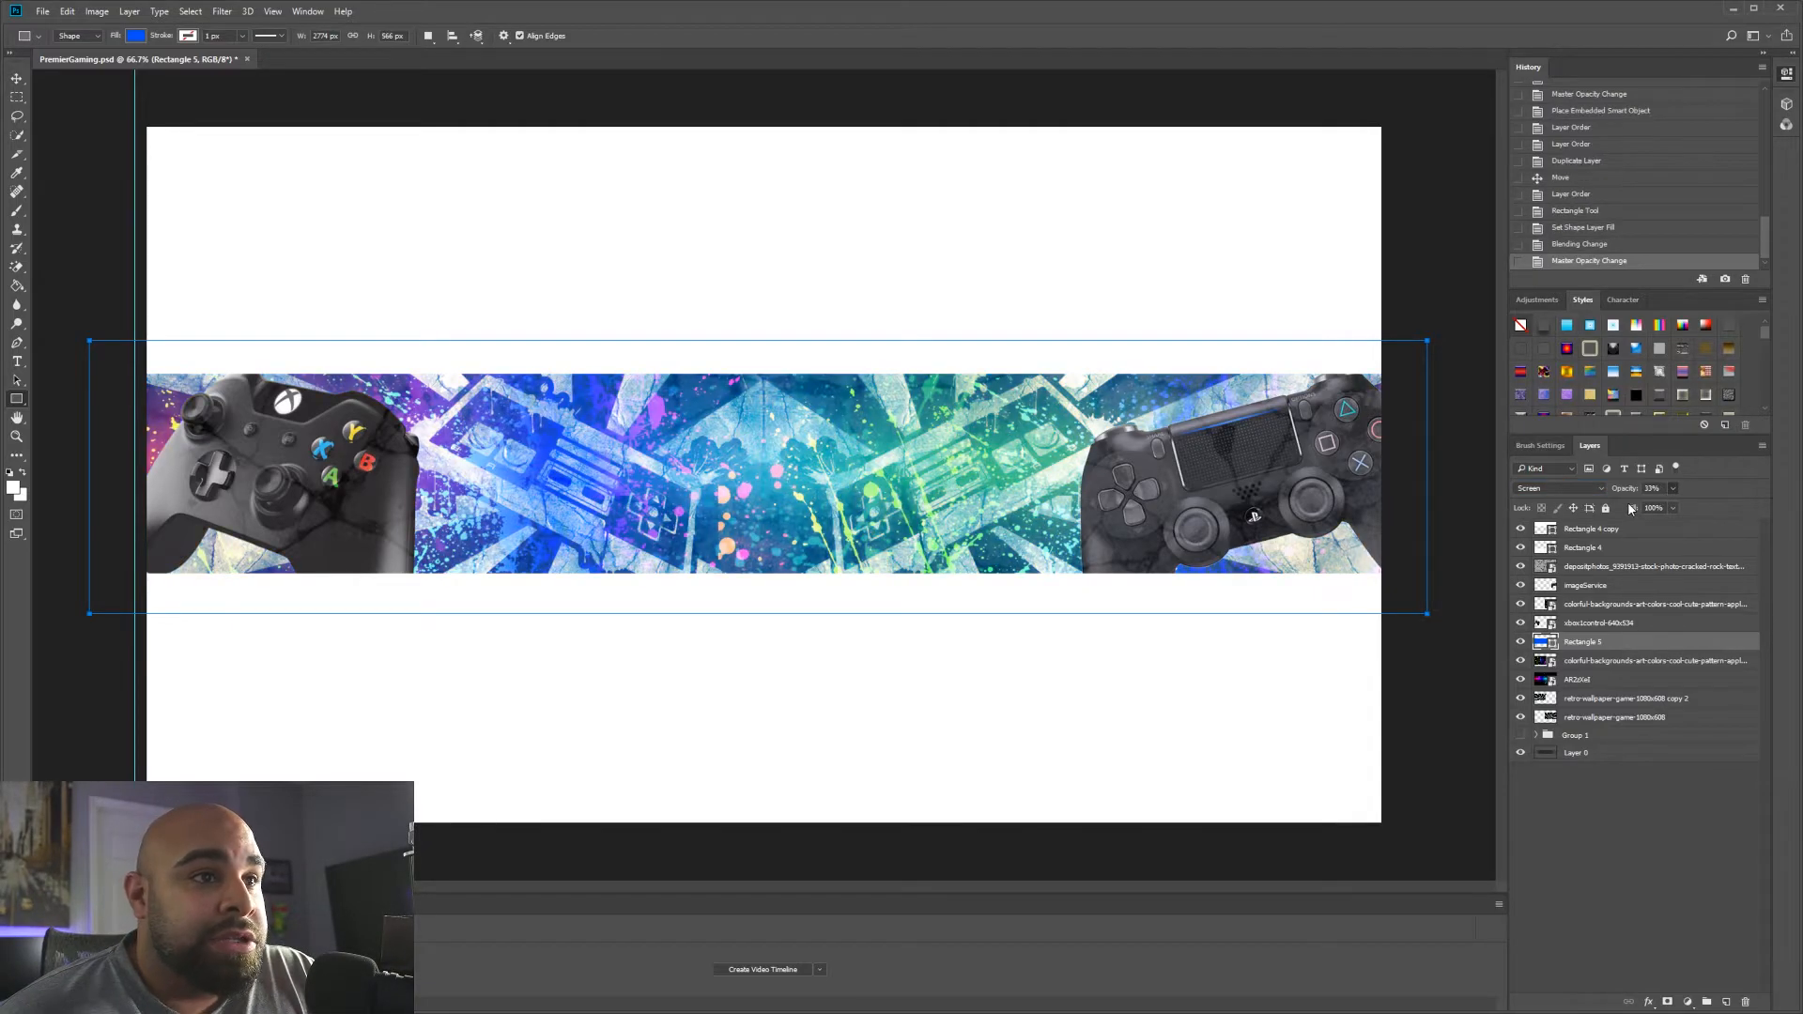
left_click_drag(1644, 510, 1635, 510)
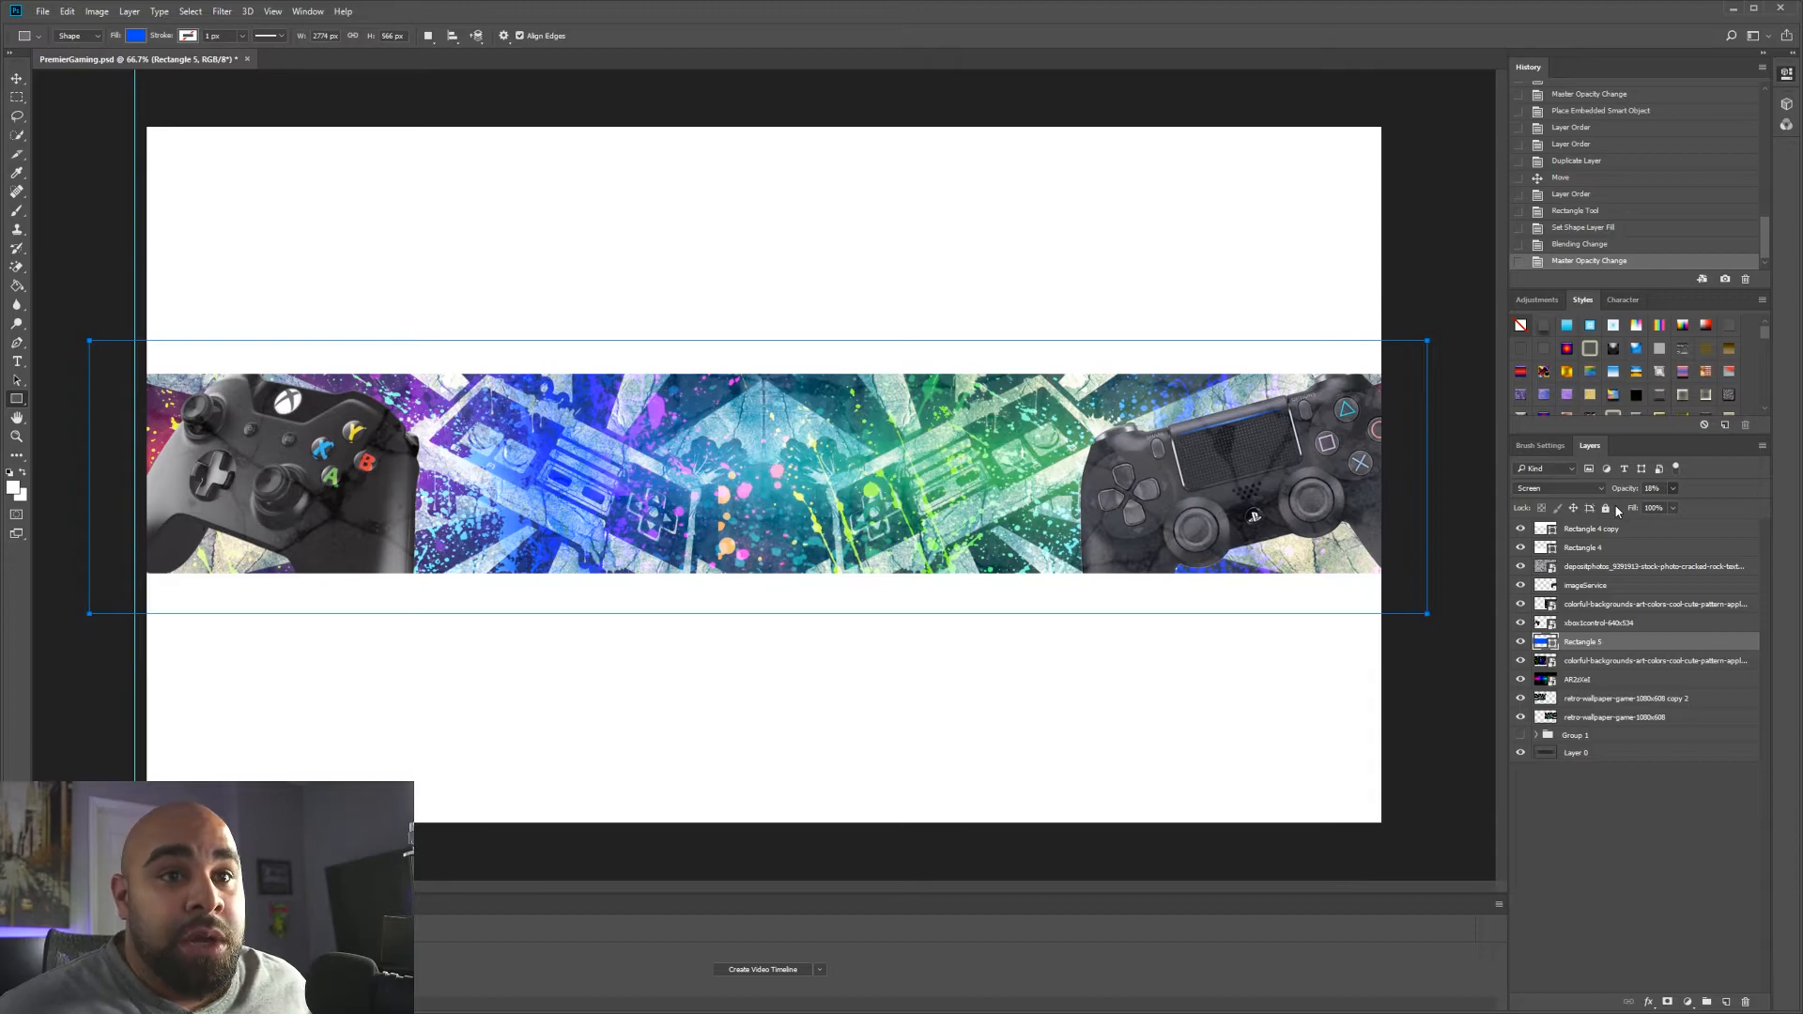
left_click(1522, 641)
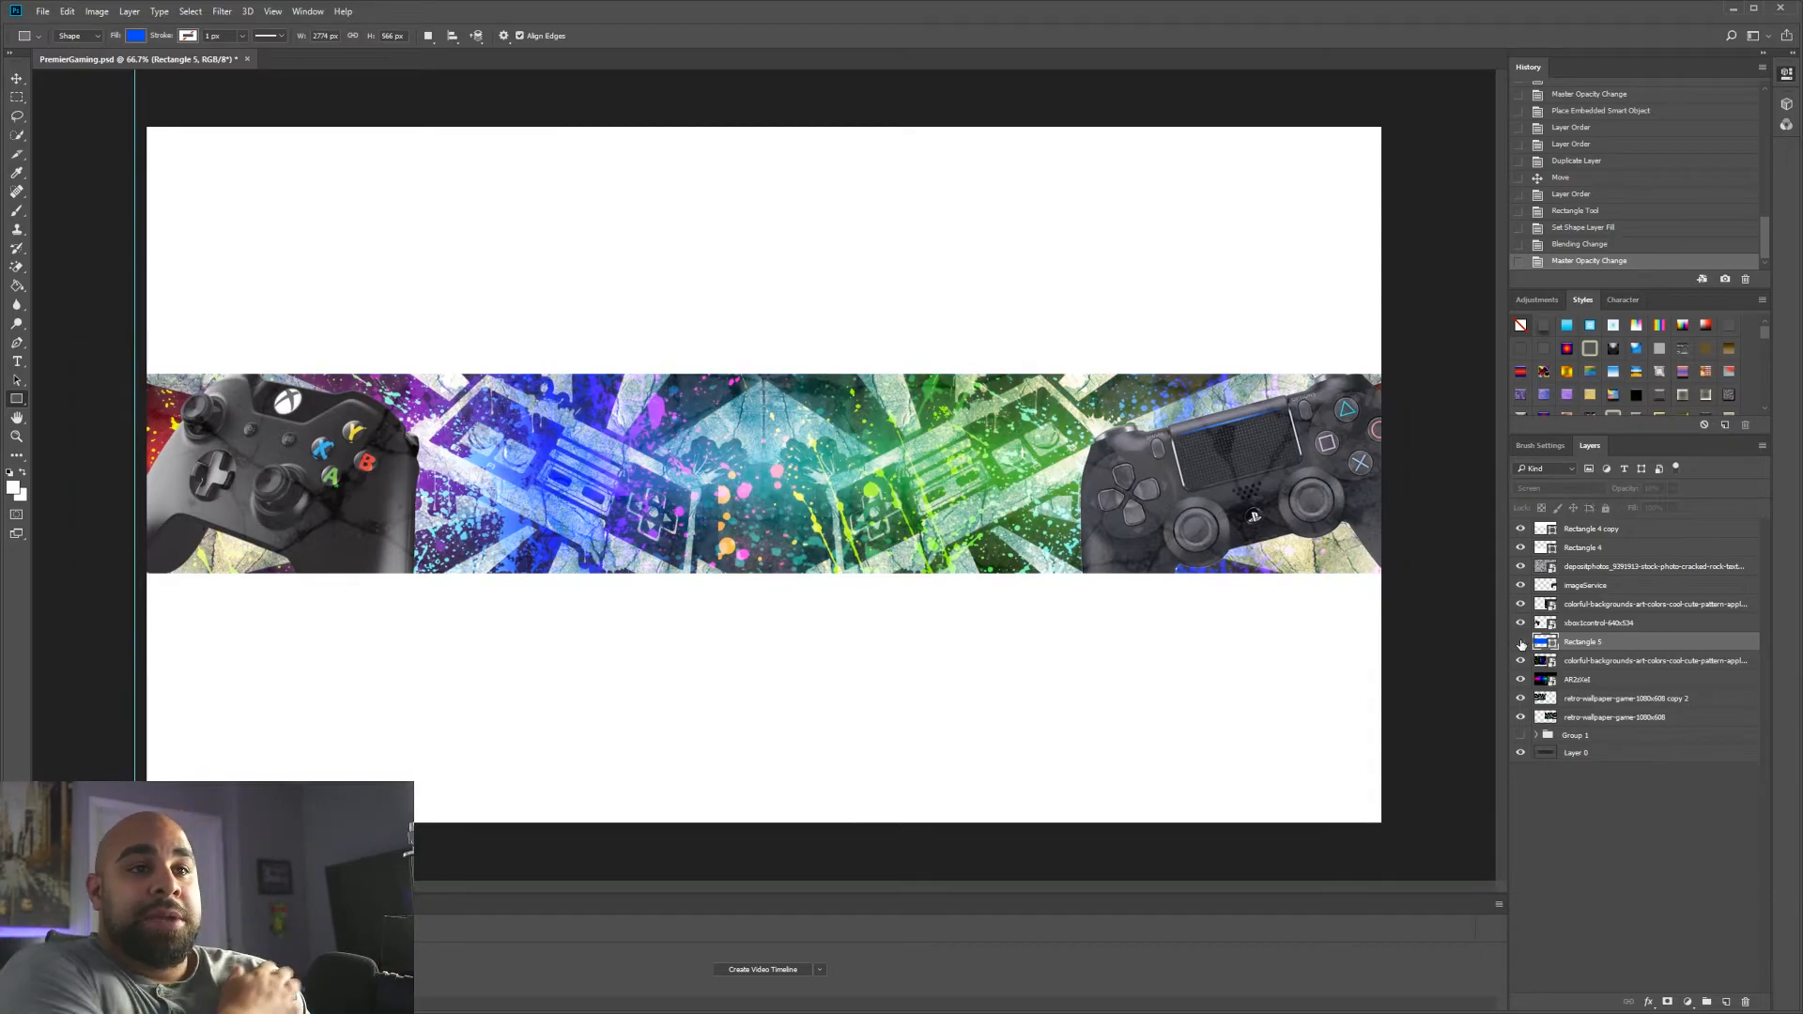
- Duplicate the PlayStation controller layer and apply the light-blue glow style preset to the lower of the two layers
left_click(1643, 588)
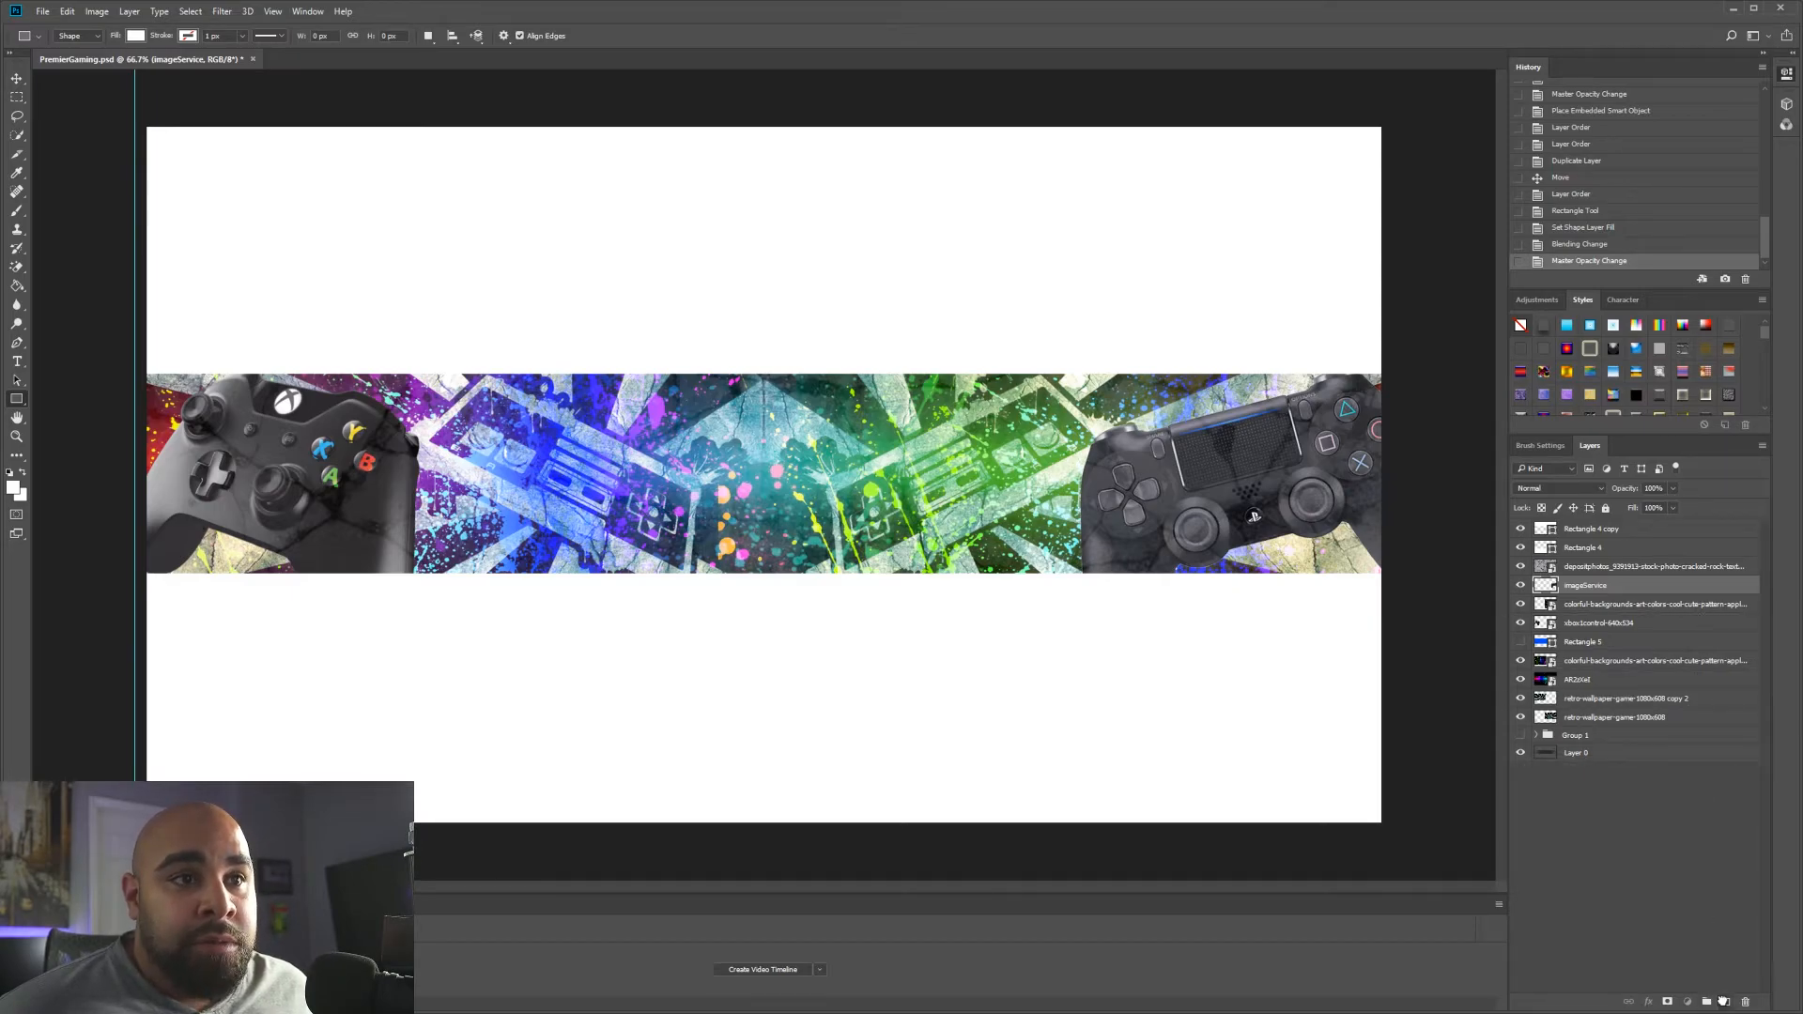
key("ctrl+j")
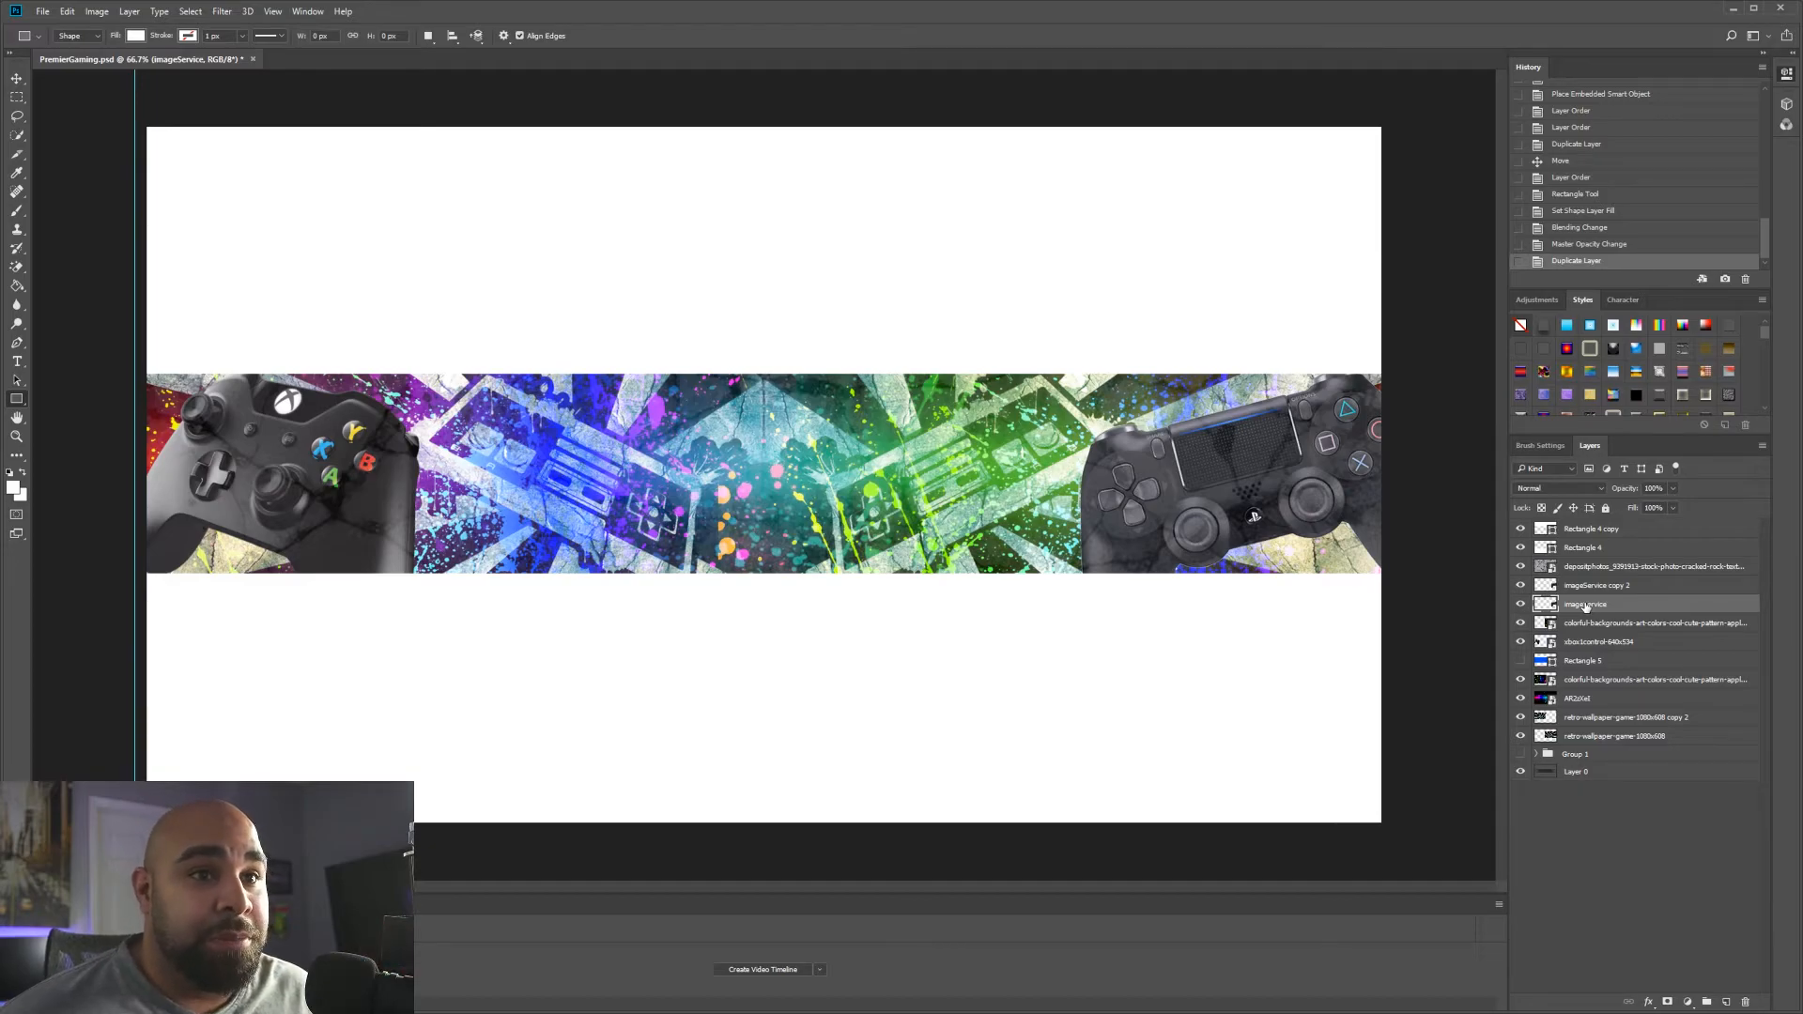
scroll(1663, 380, "down", 5)
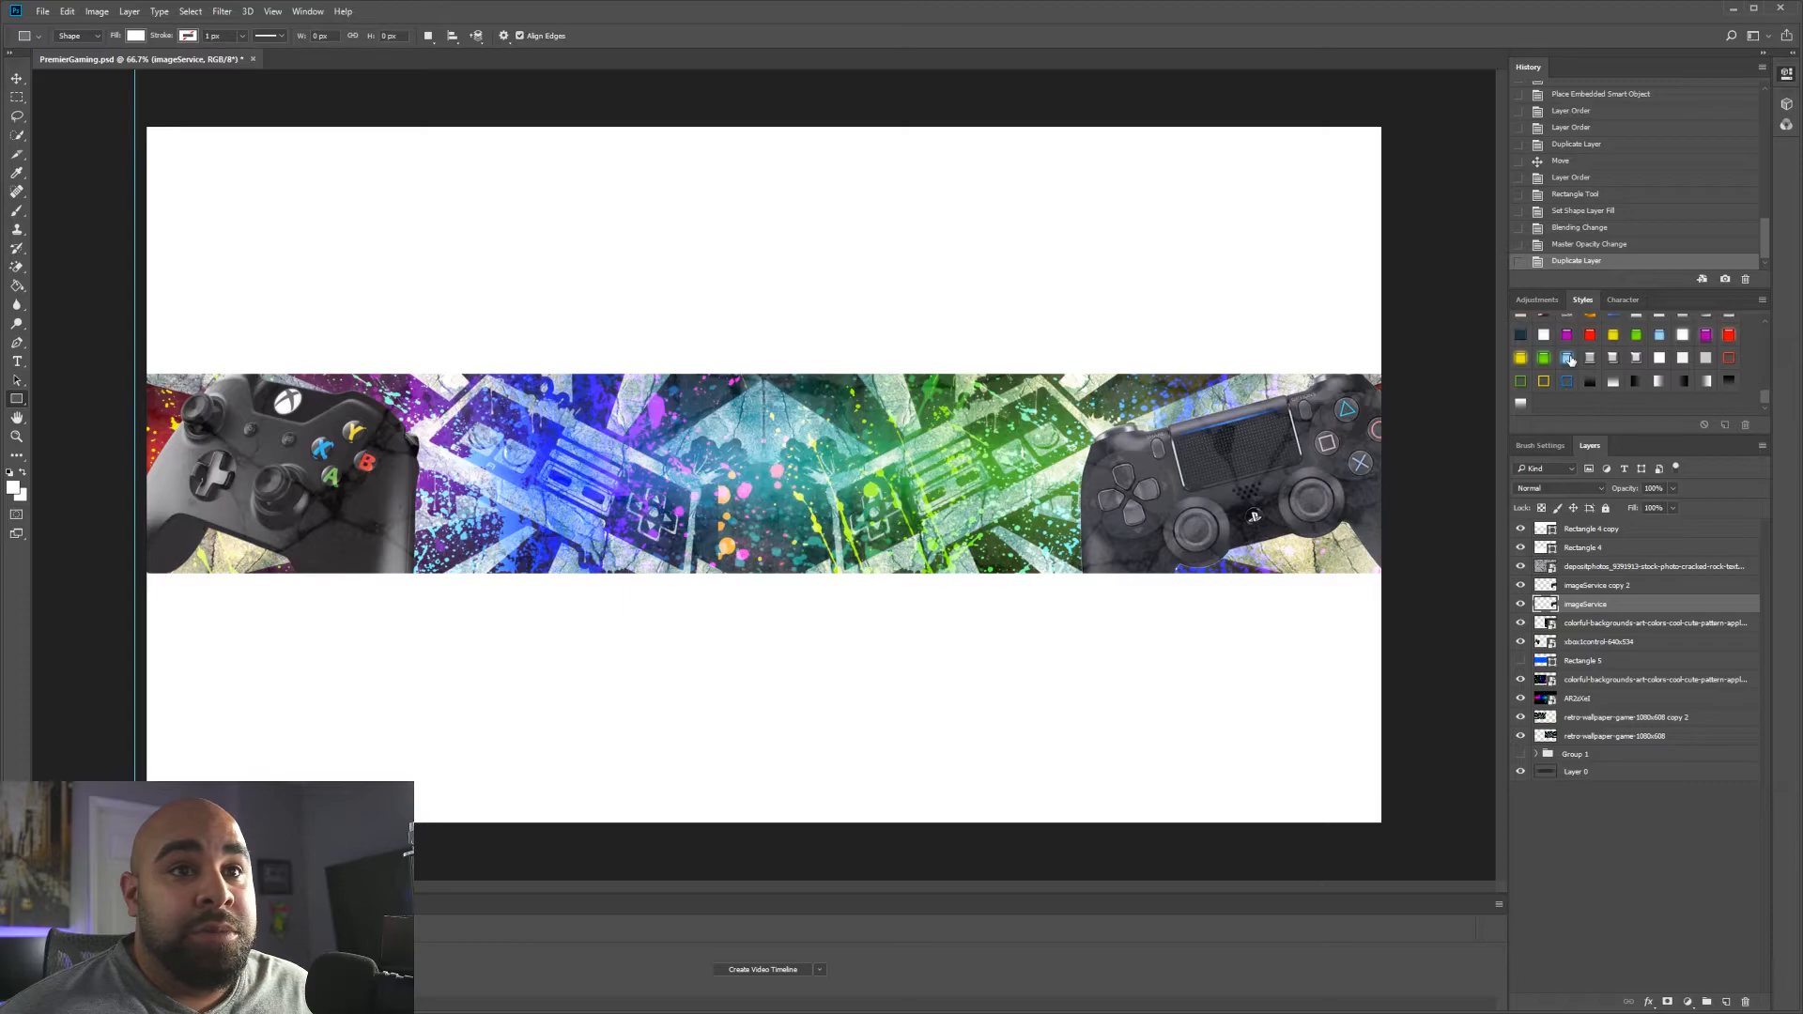
left_click(1566, 364)
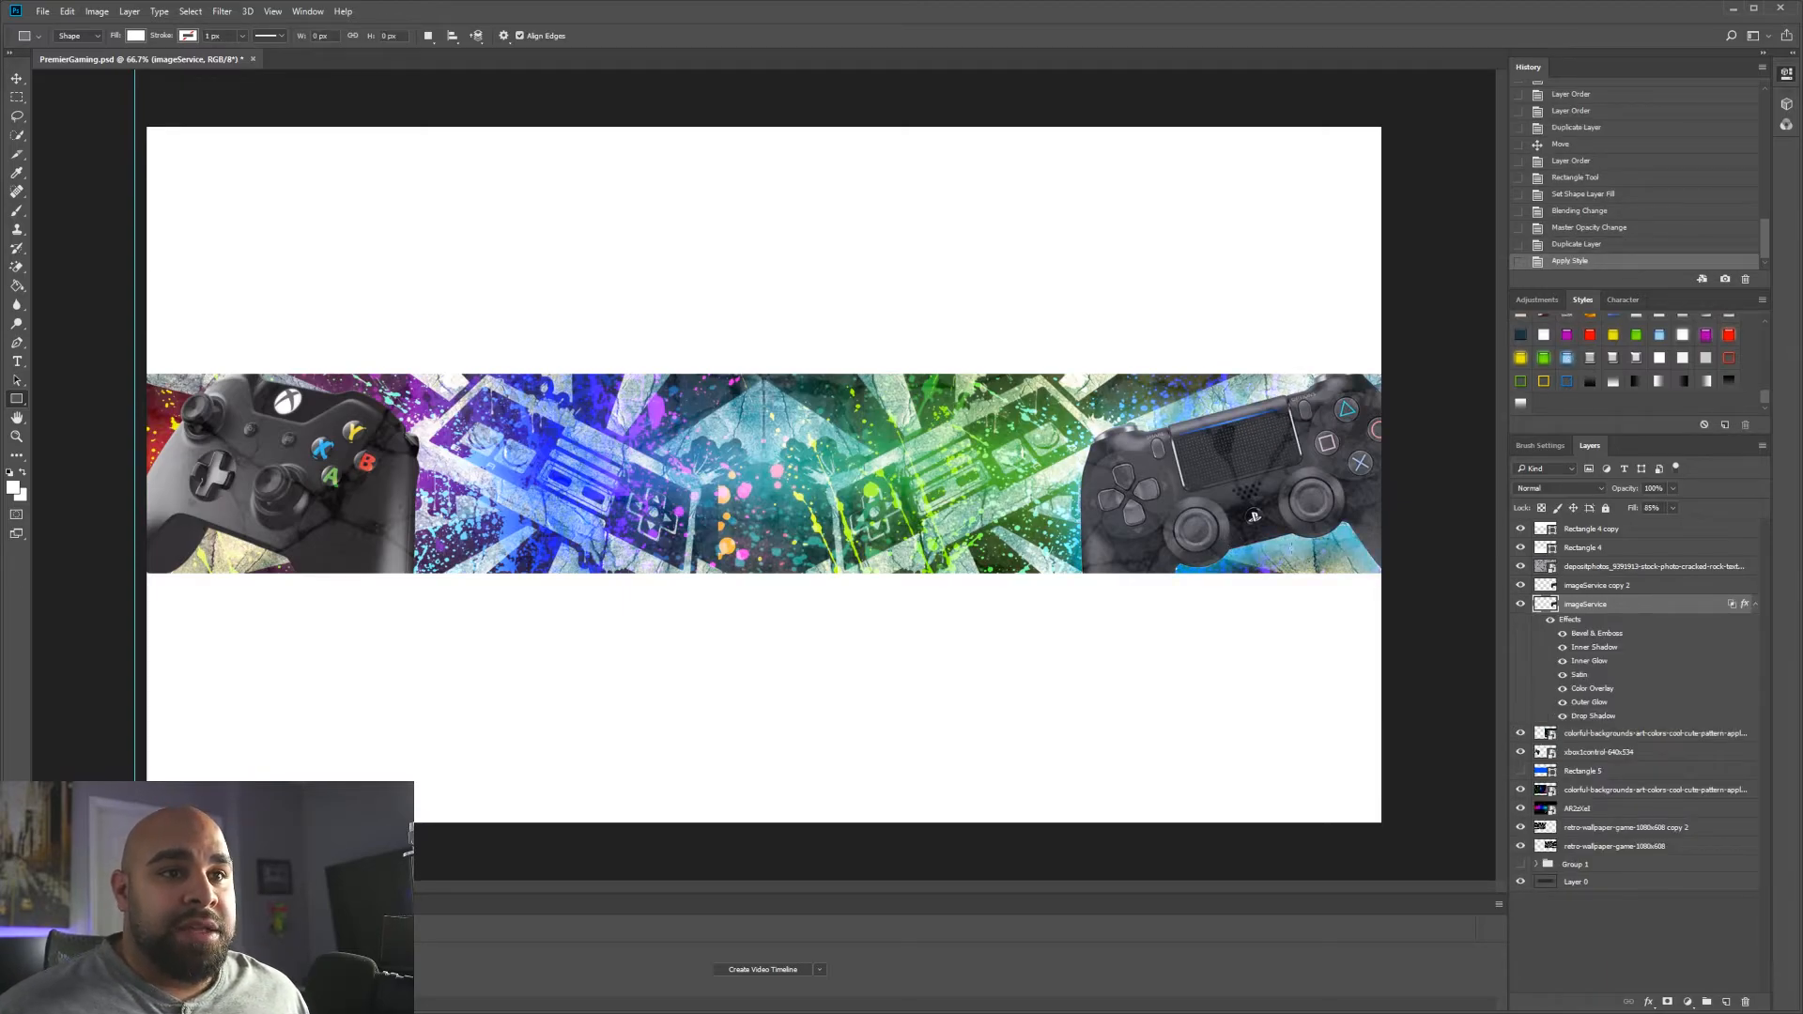
- Duplicate the blue-glowing PlayStation controller layer twice to strengthen its glow
key("space")
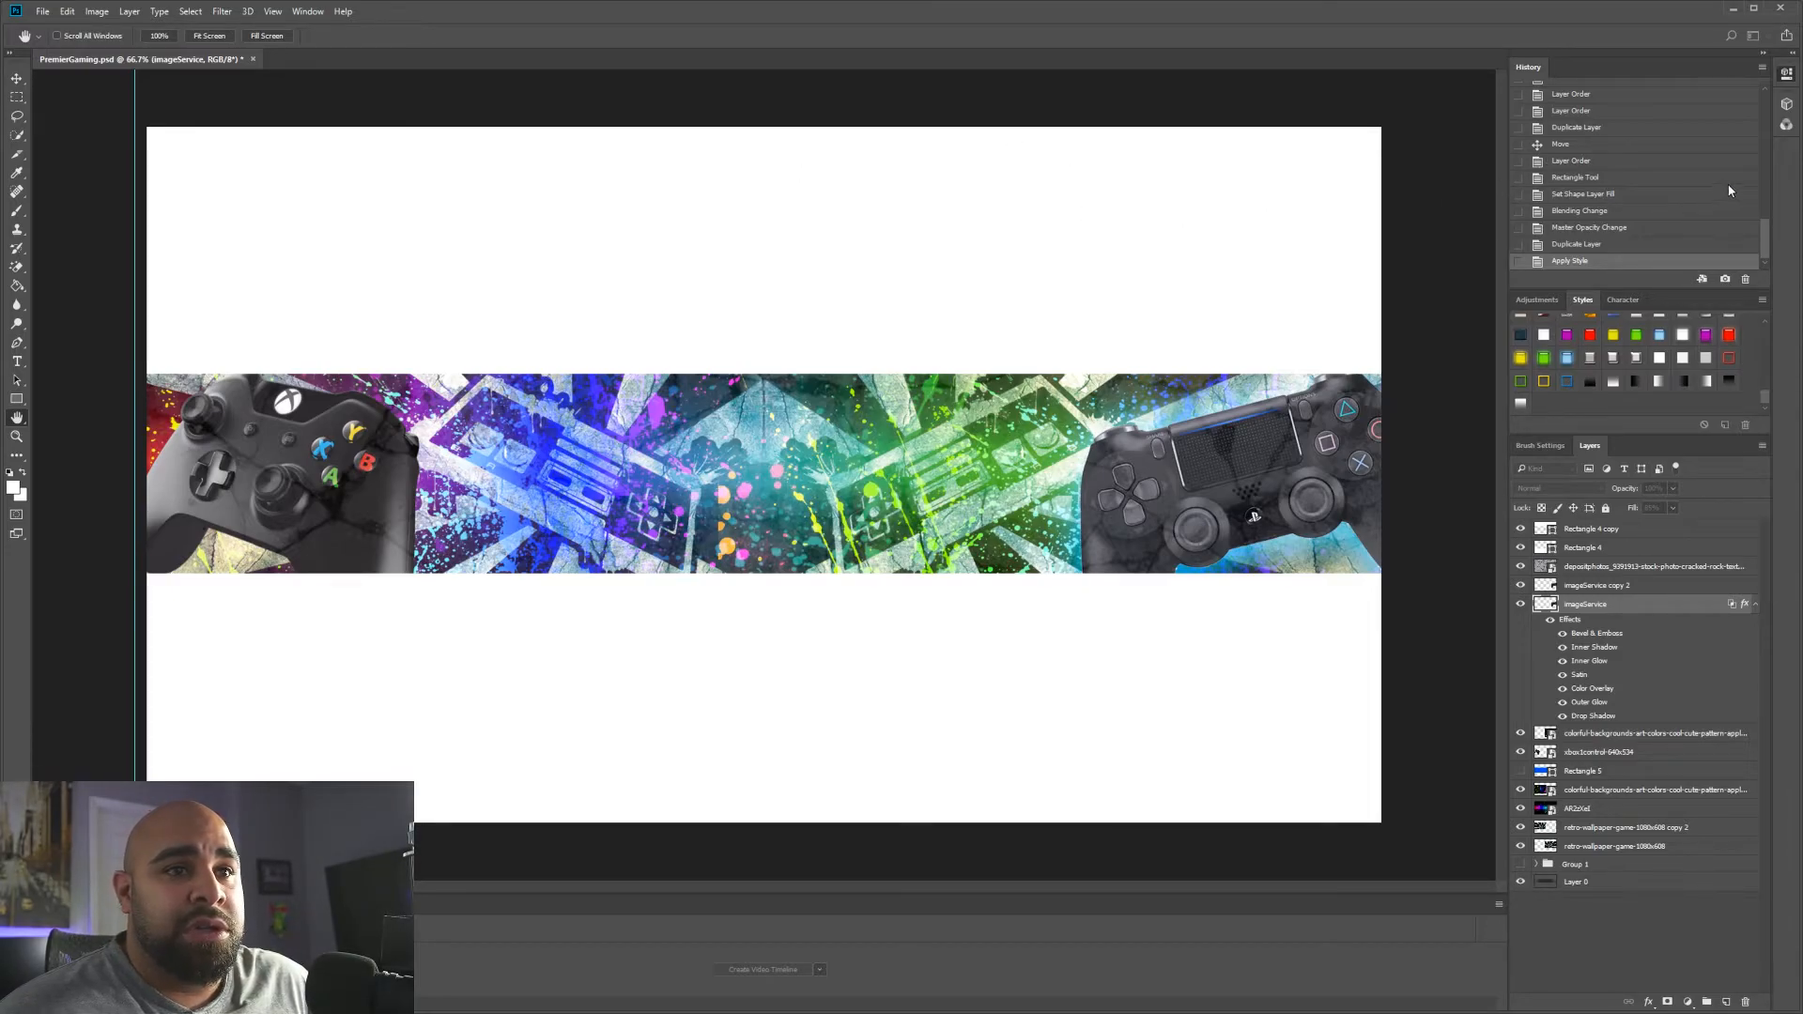
key("v")
key("i")
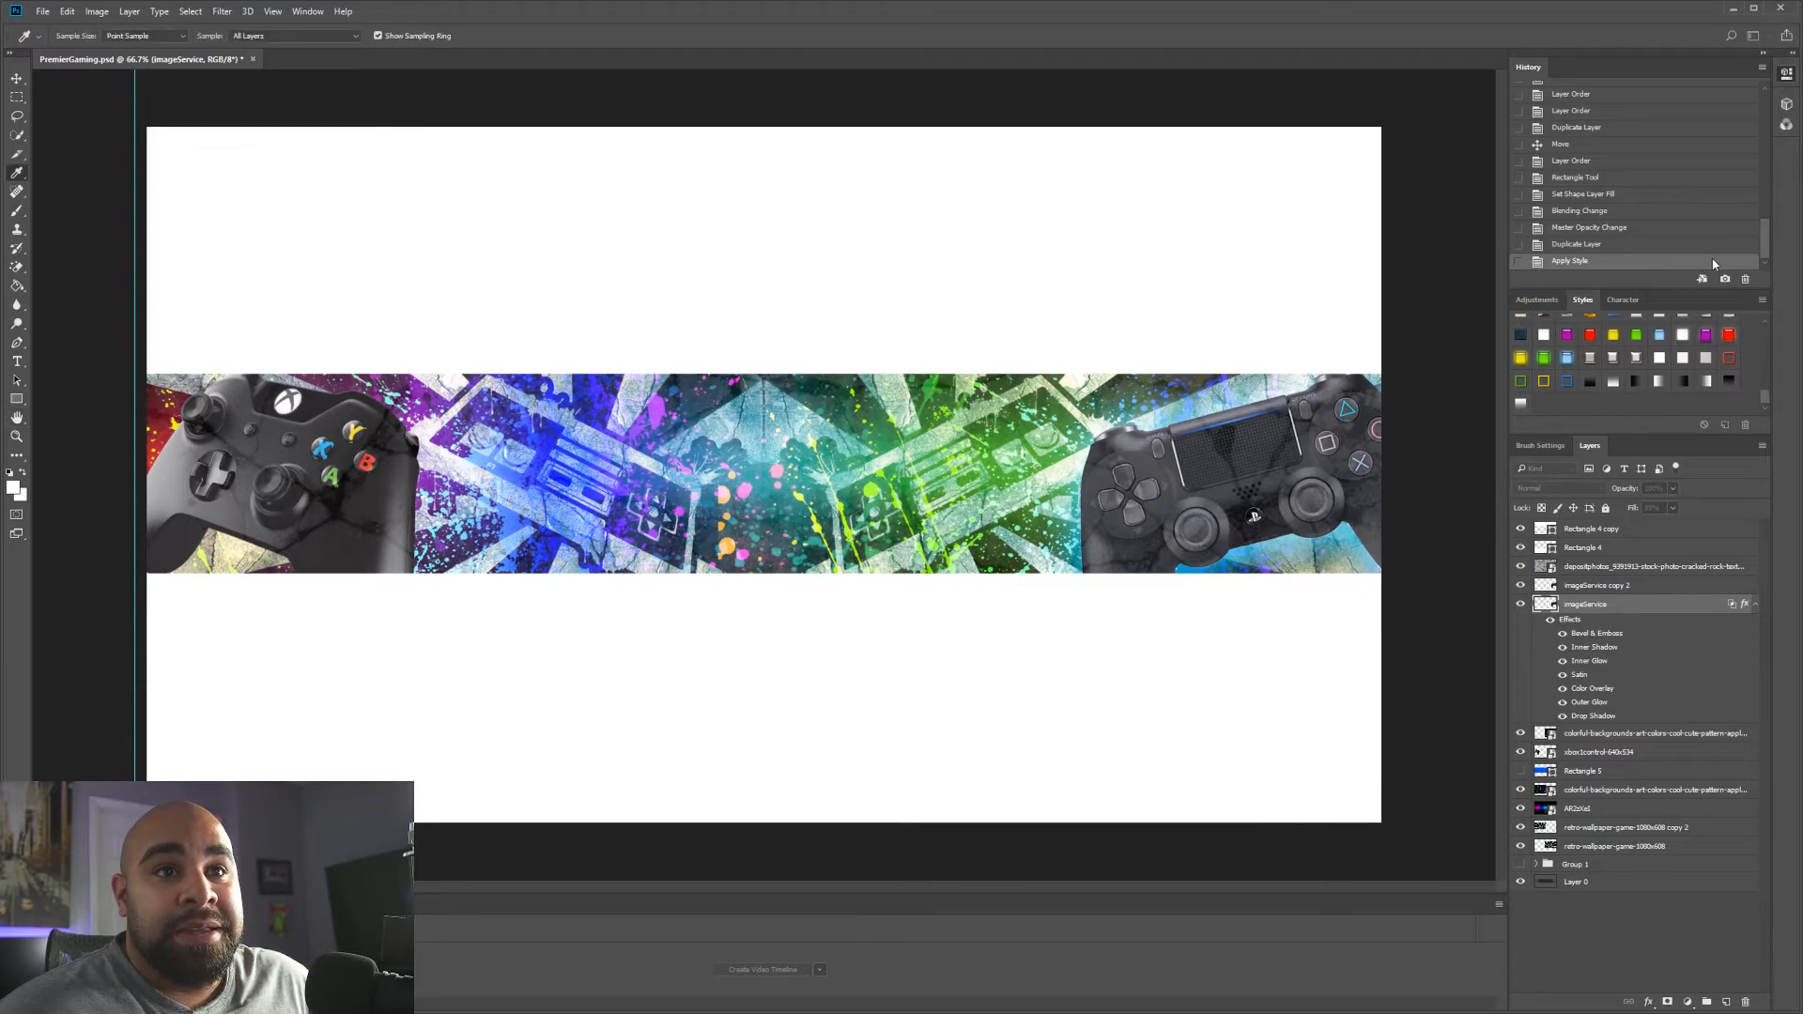
key("u")
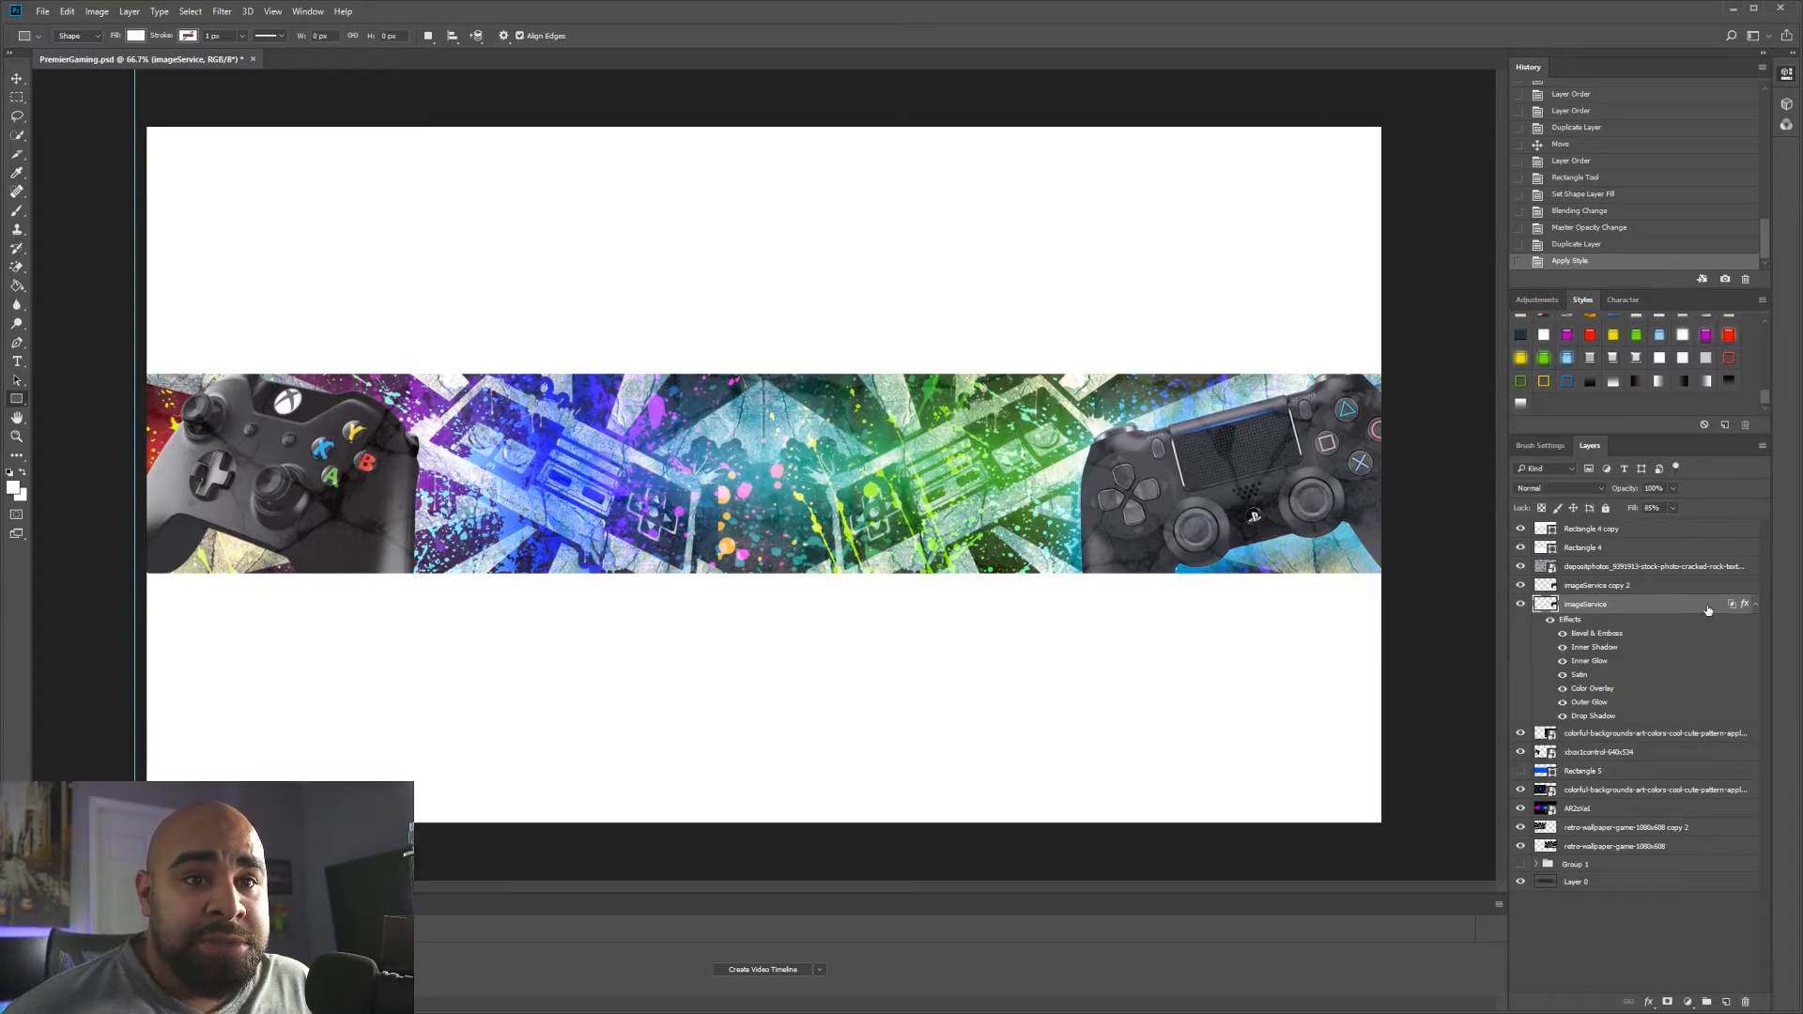
left_click_drag(1708, 611, 1726, 1000)
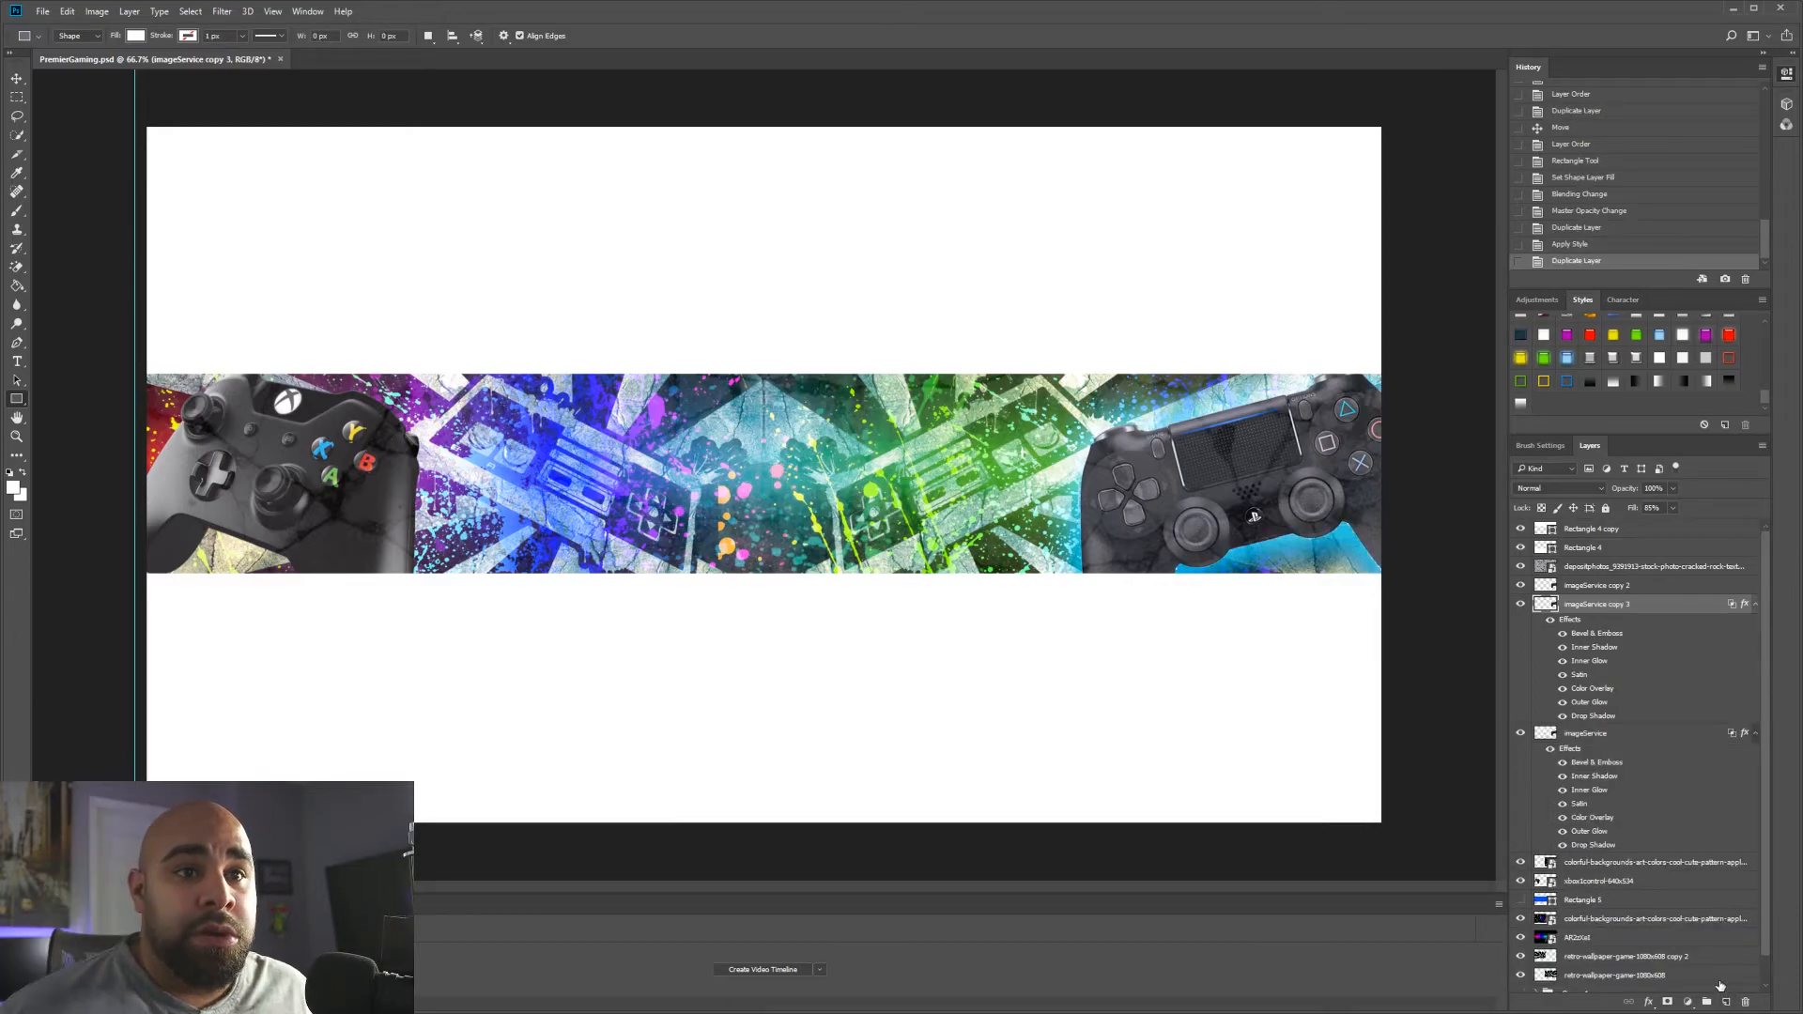
- Duplicate the Xbox controller layer and apply the green glow style preset to the lower of the two layers
left_click(1556, 880)
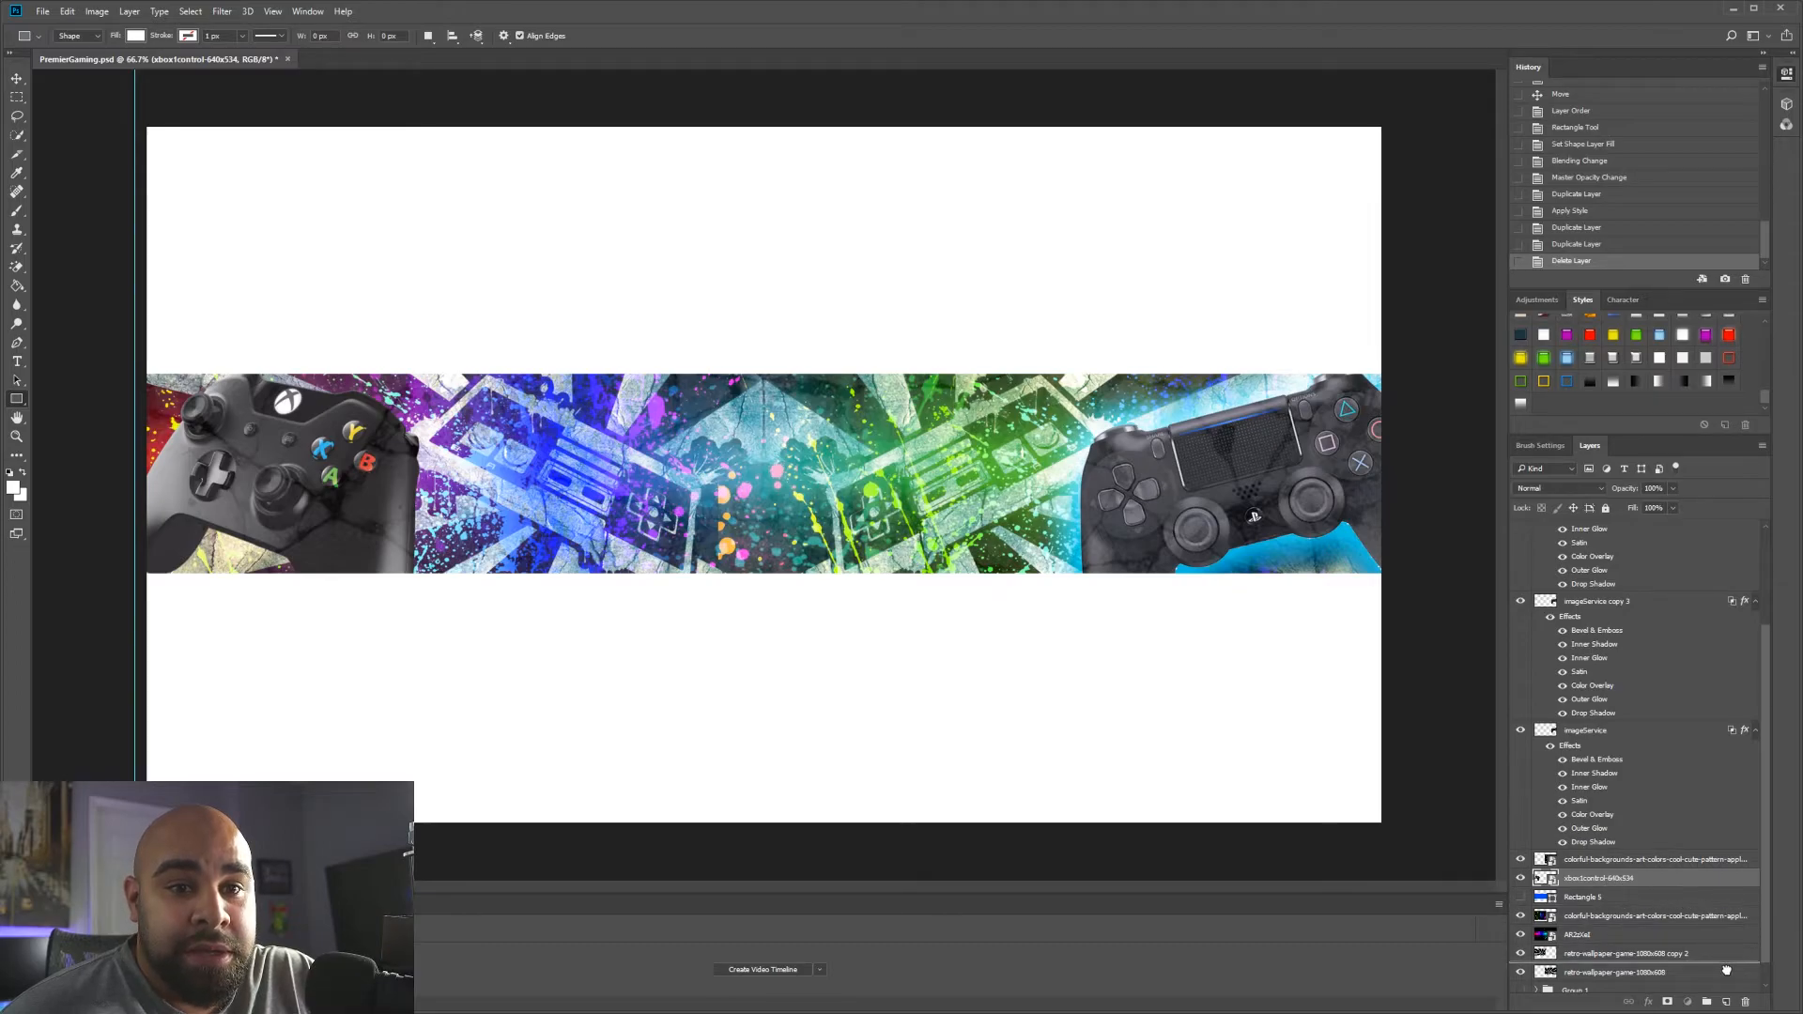
left_click_drag(1596, 879, 1726, 1001)
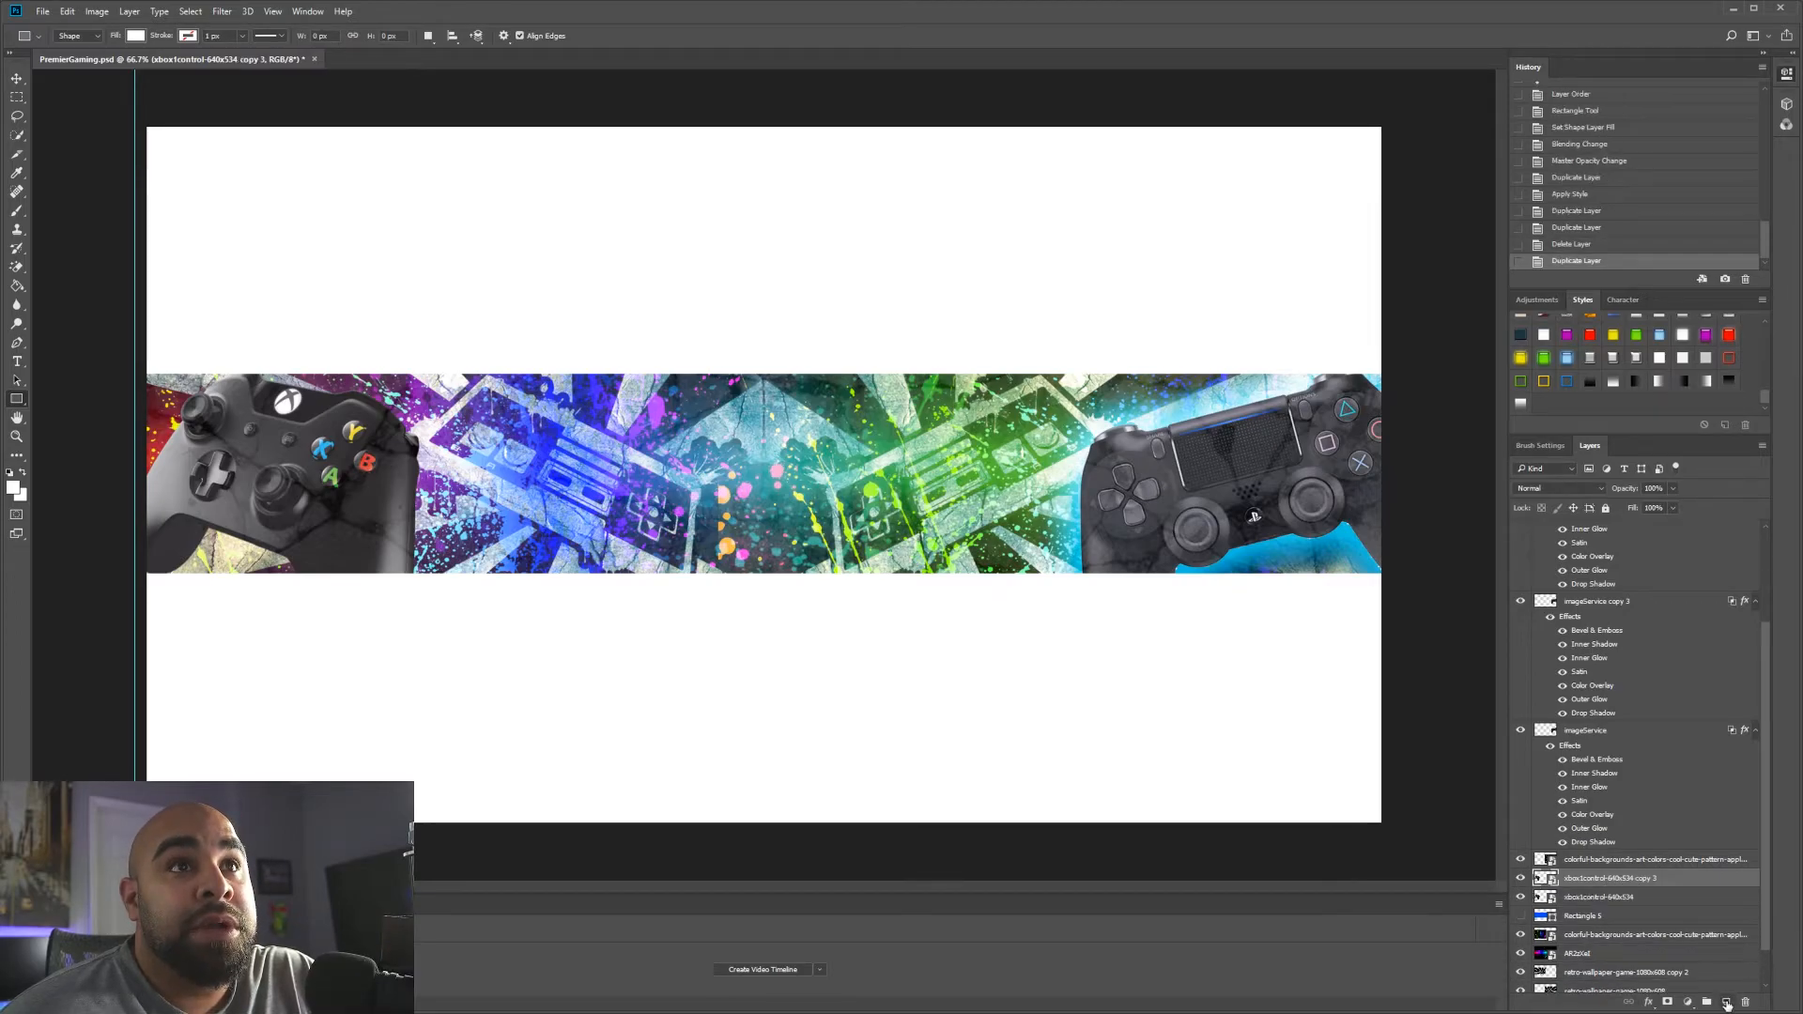
scroll(1636, 807, "down", 1)
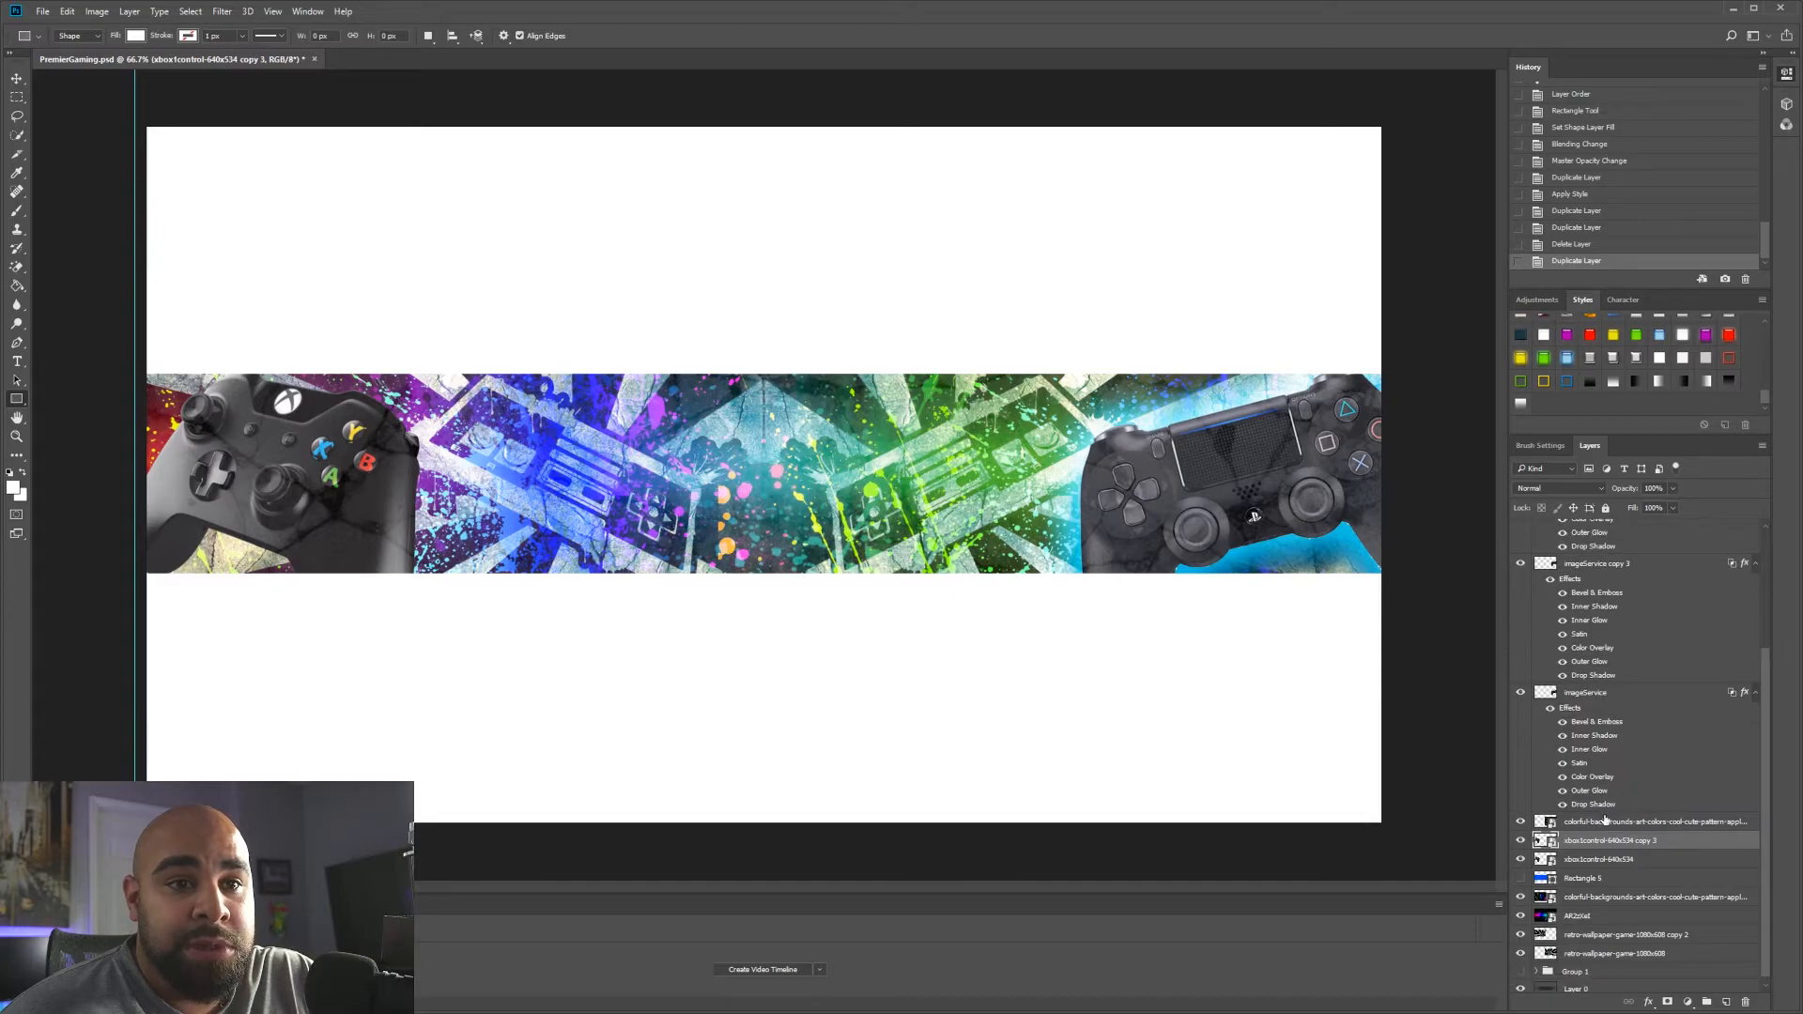
left_click(1613, 860)
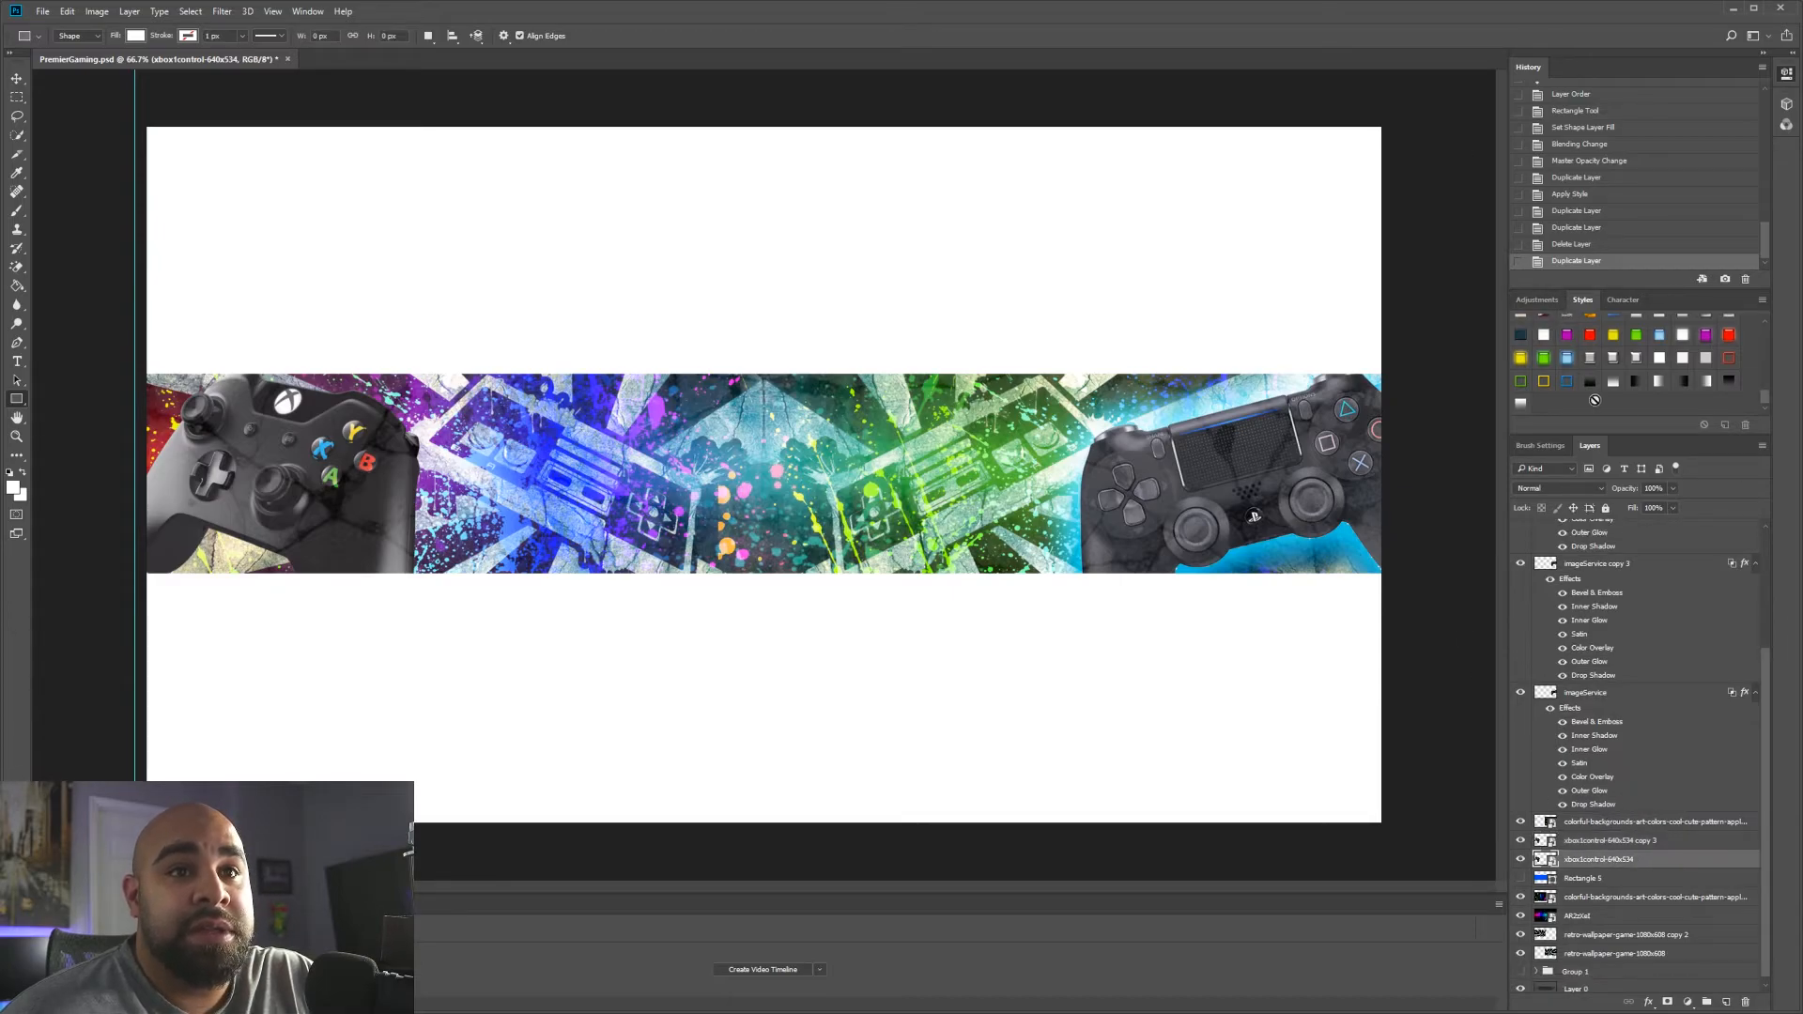
left_click(1542, 360)
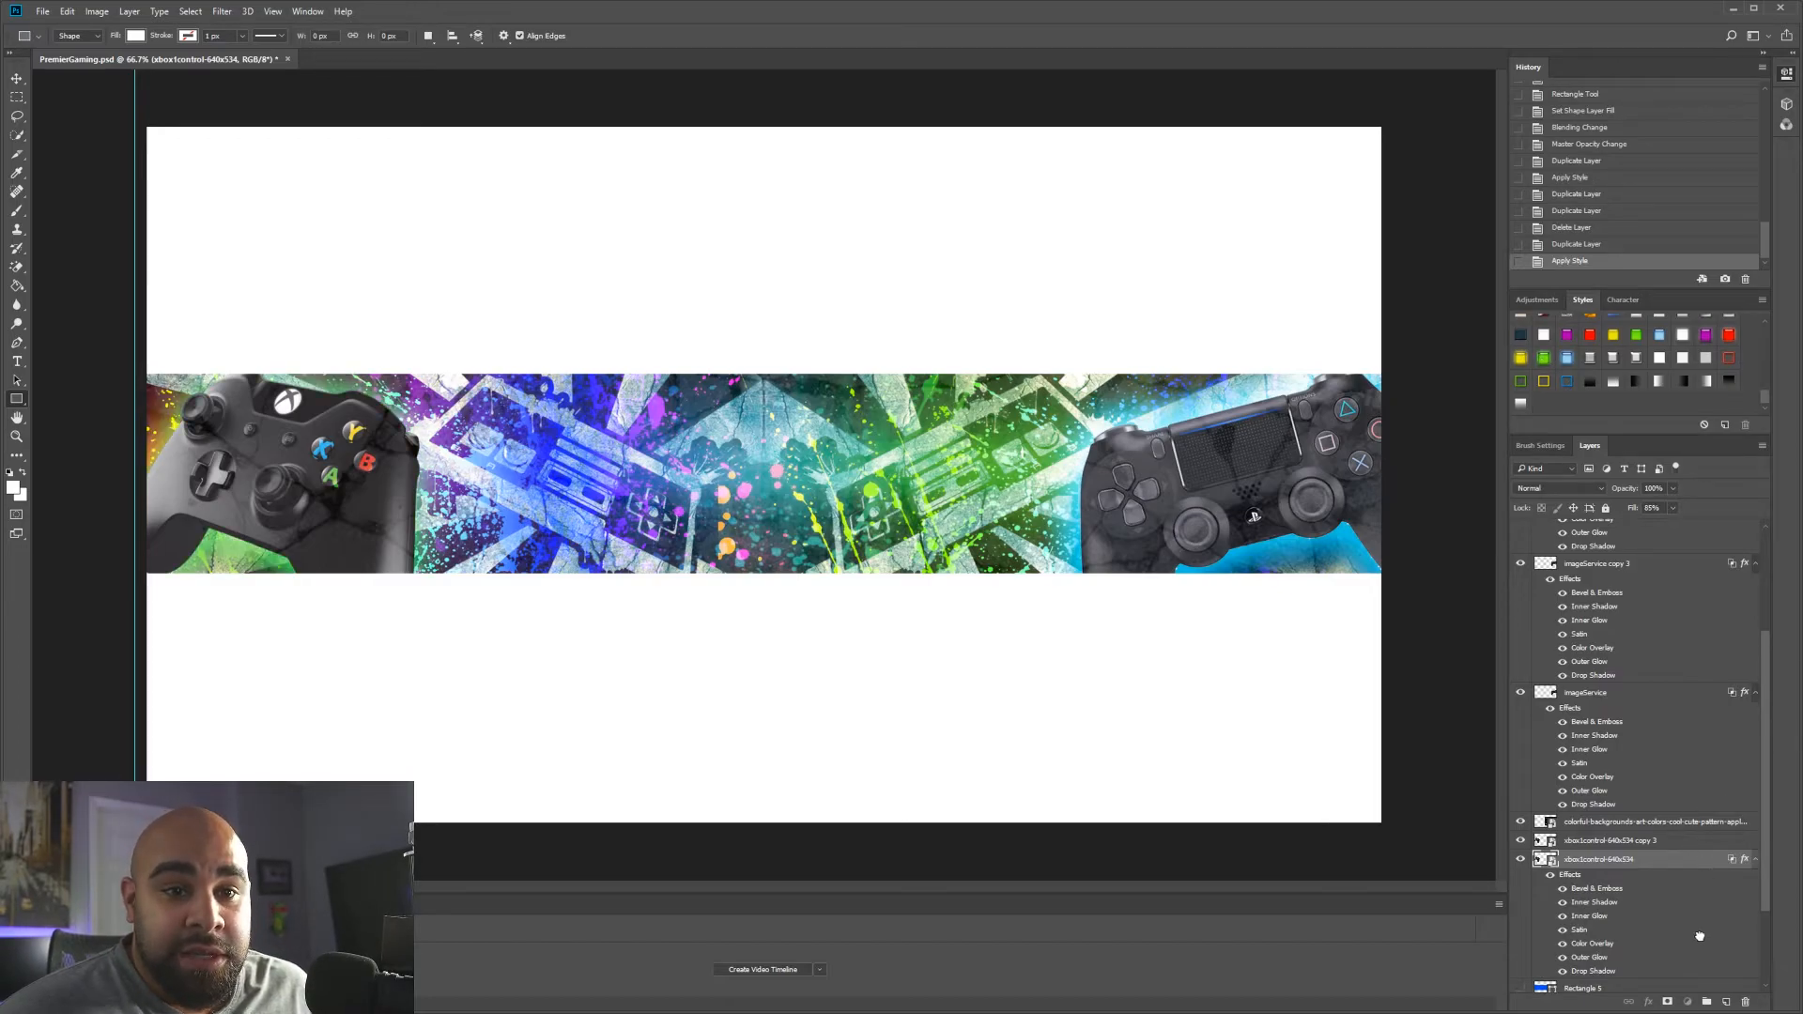
- Duplicate the green-glowing Xbox controller layer to strengthen its glow
left_click_drag(1726, 989, 1727, 1001)
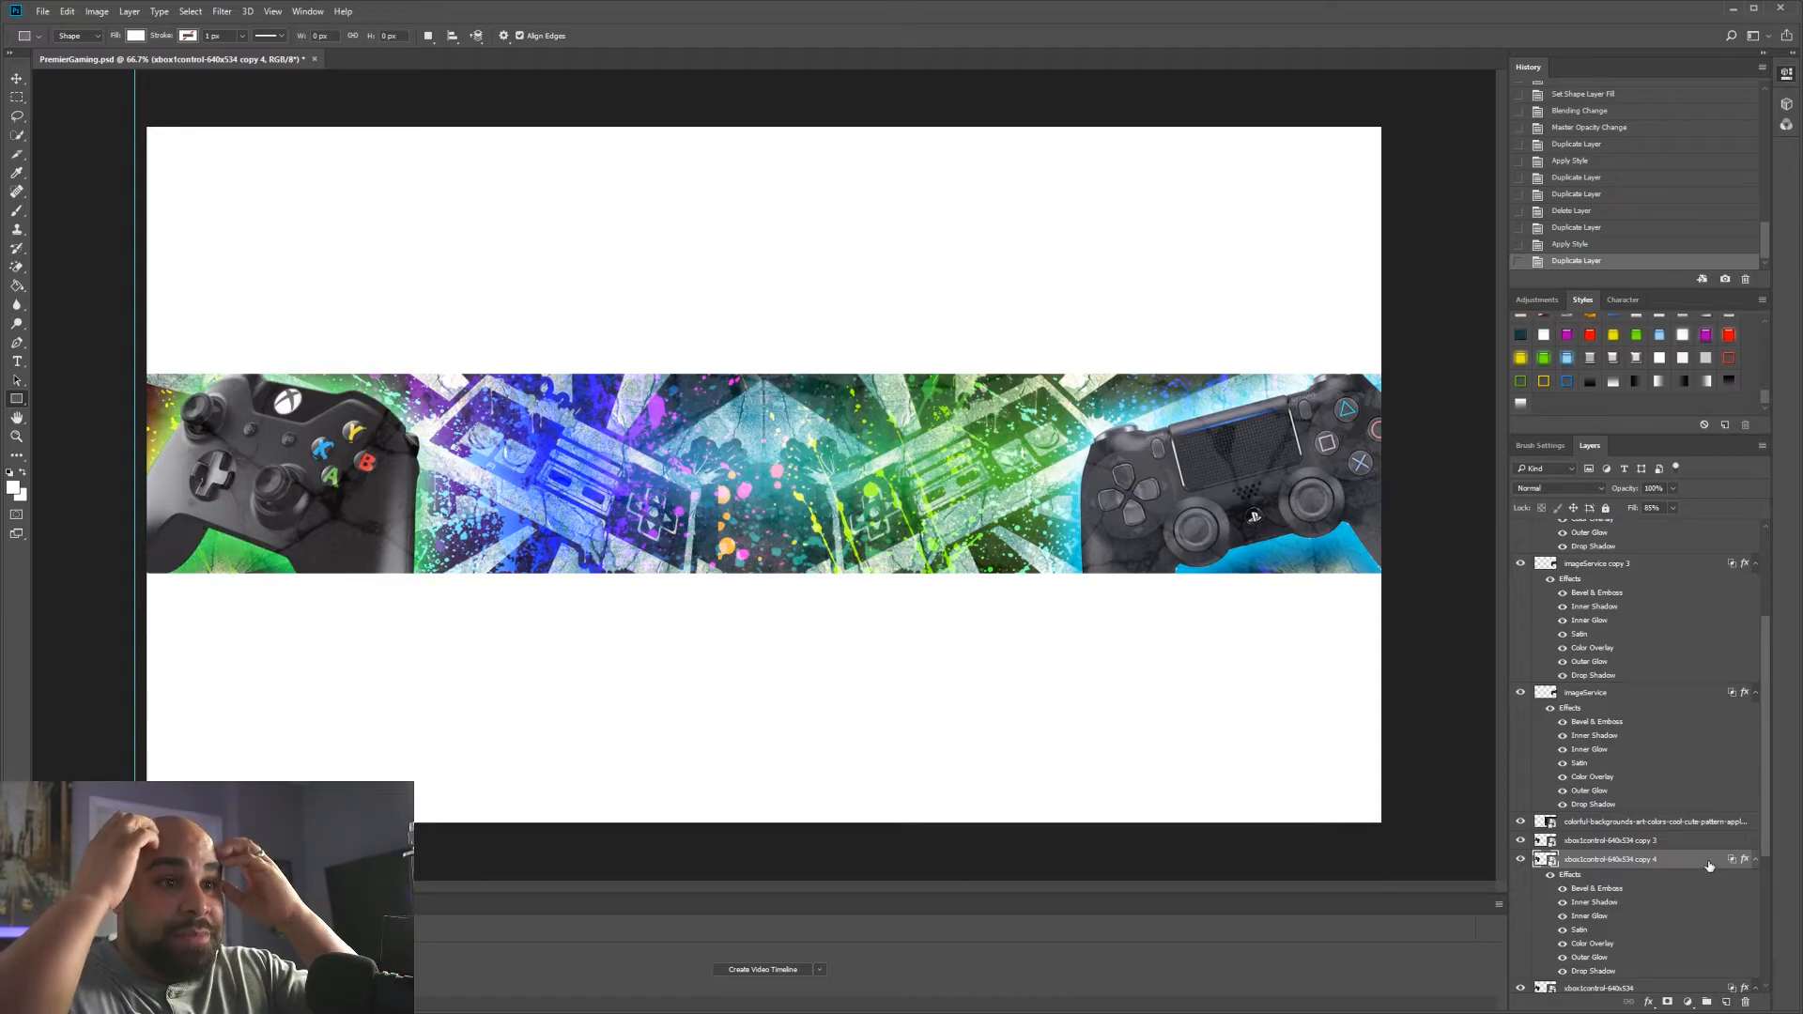
scroll(1615, 740, "up", 3)
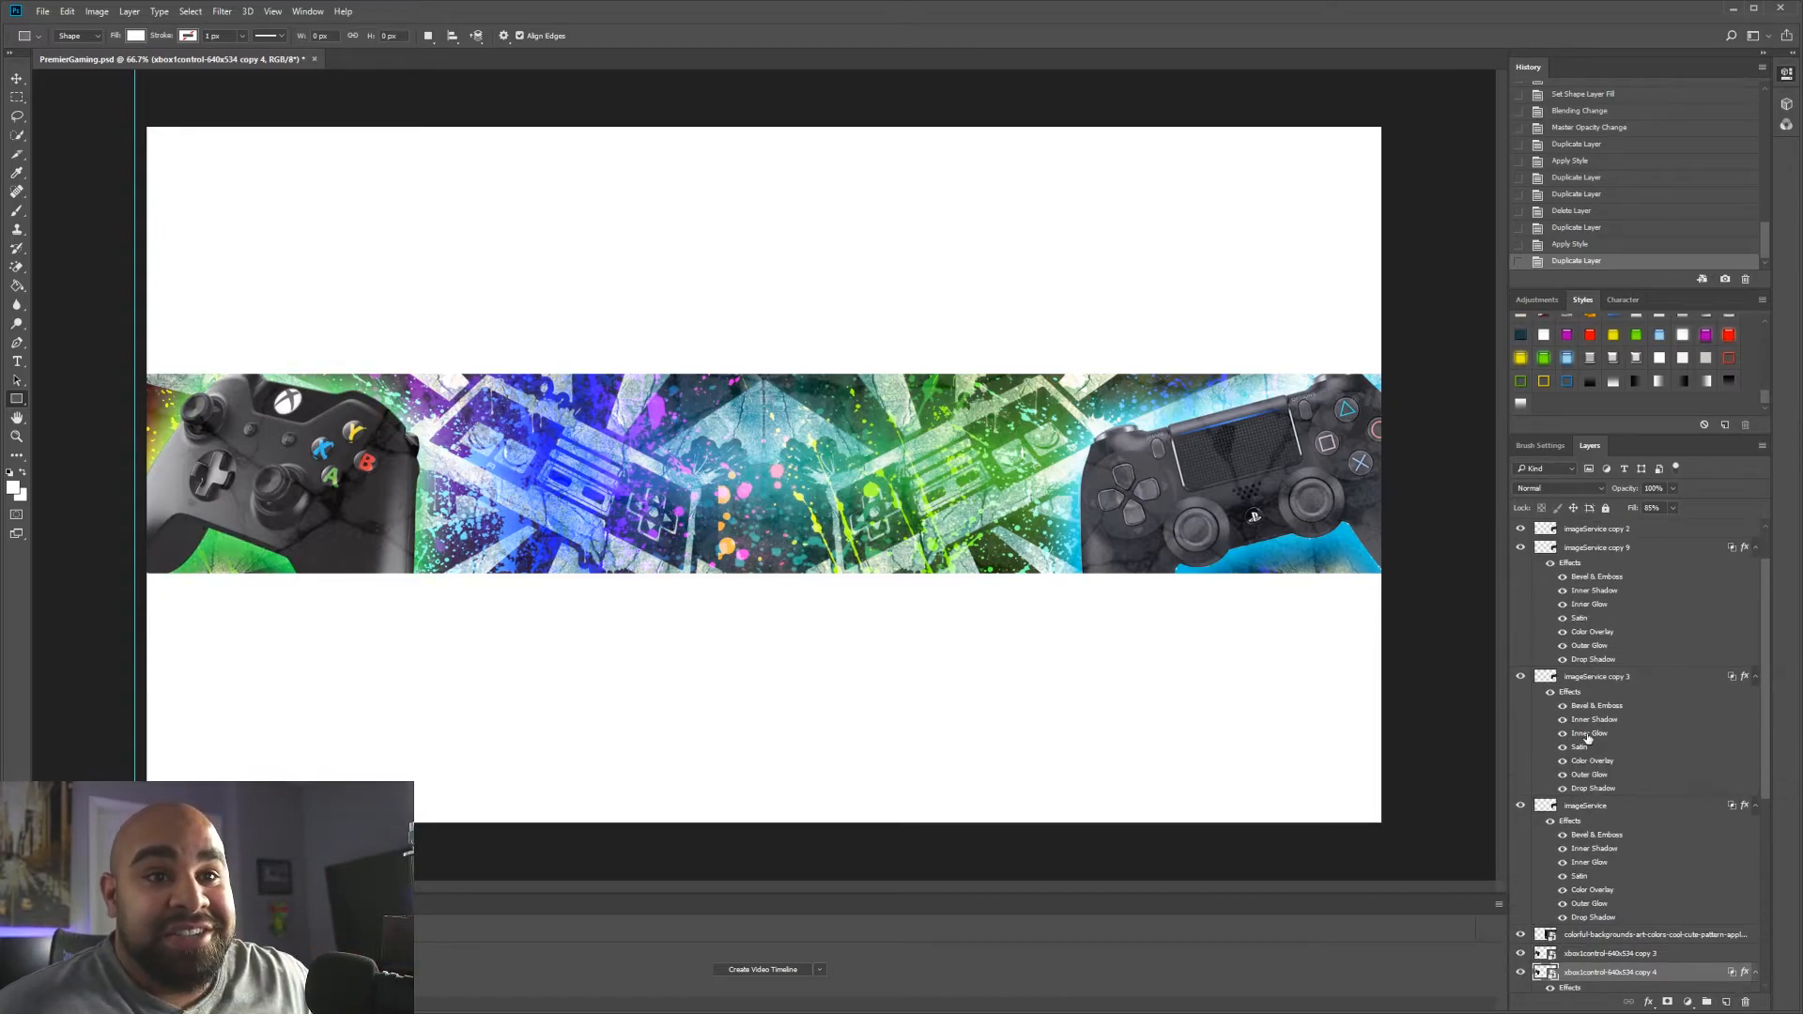
- Show the blue rectangle layer, raise its opacity and apply the dark fading Gradient Overlay style preset to it
scroll(1612, 728, "down", 7)
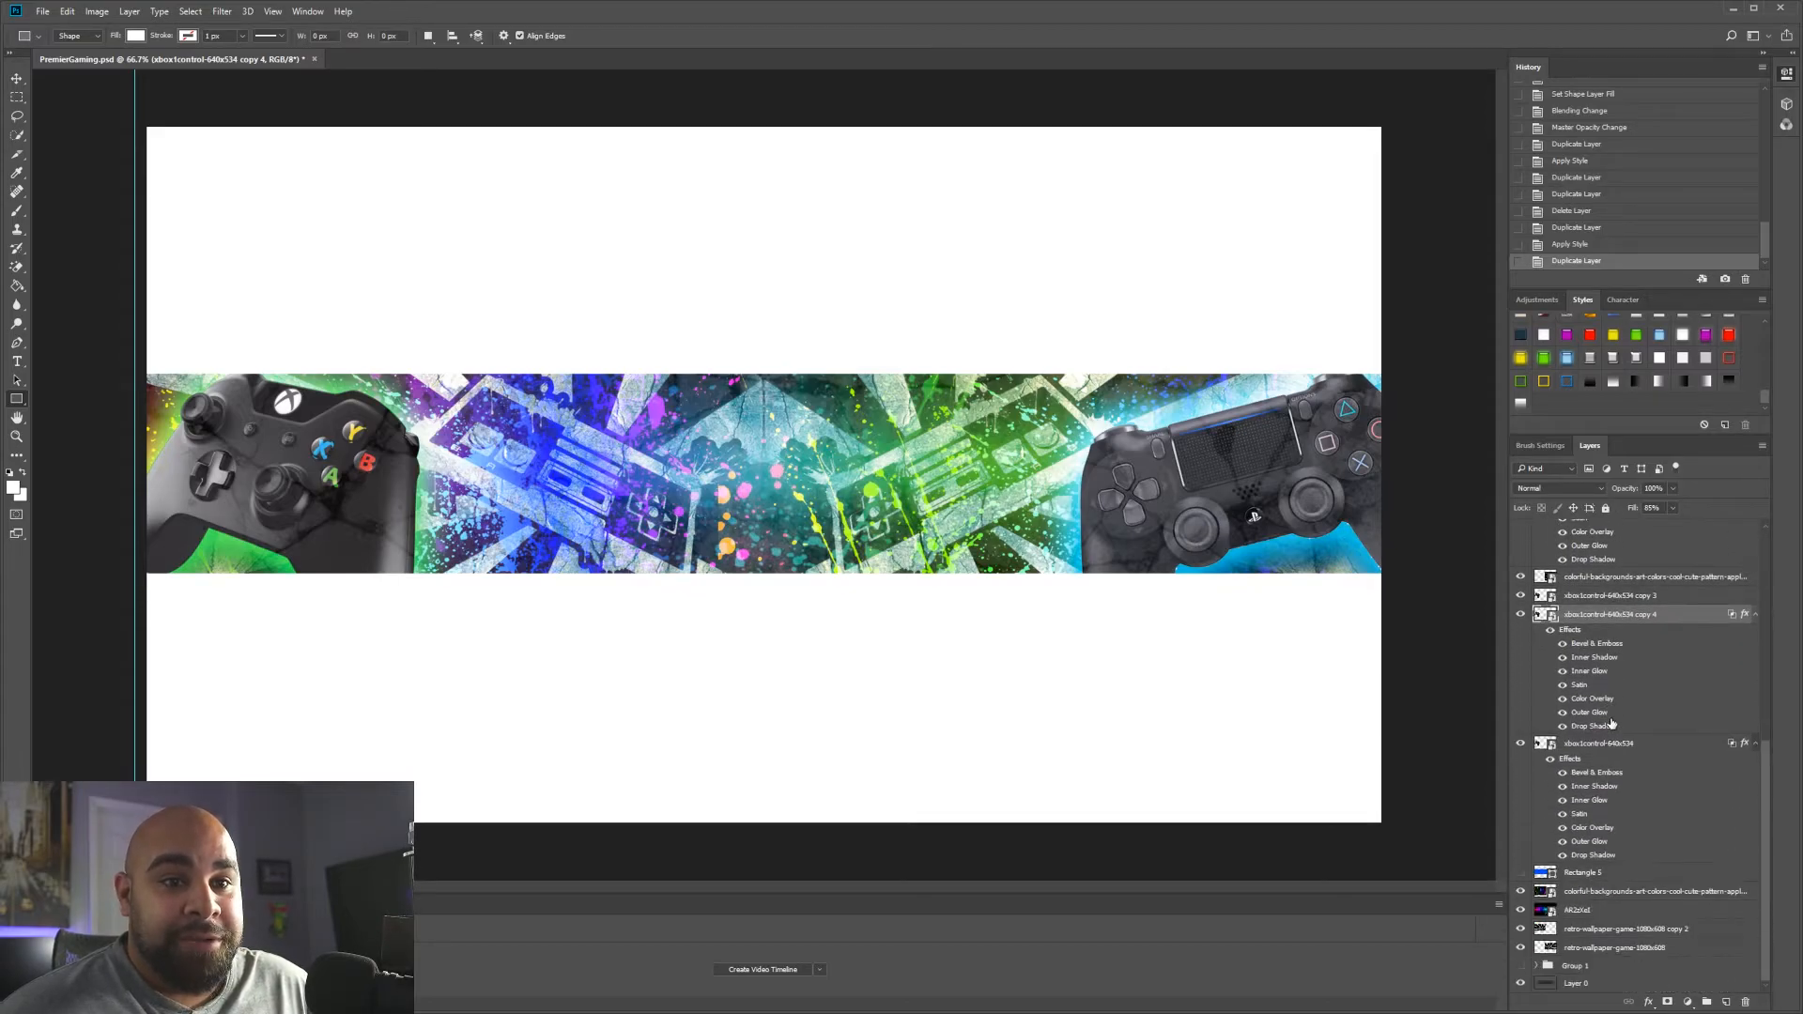
left_click(1522, 873)
left_click(1520, 872)
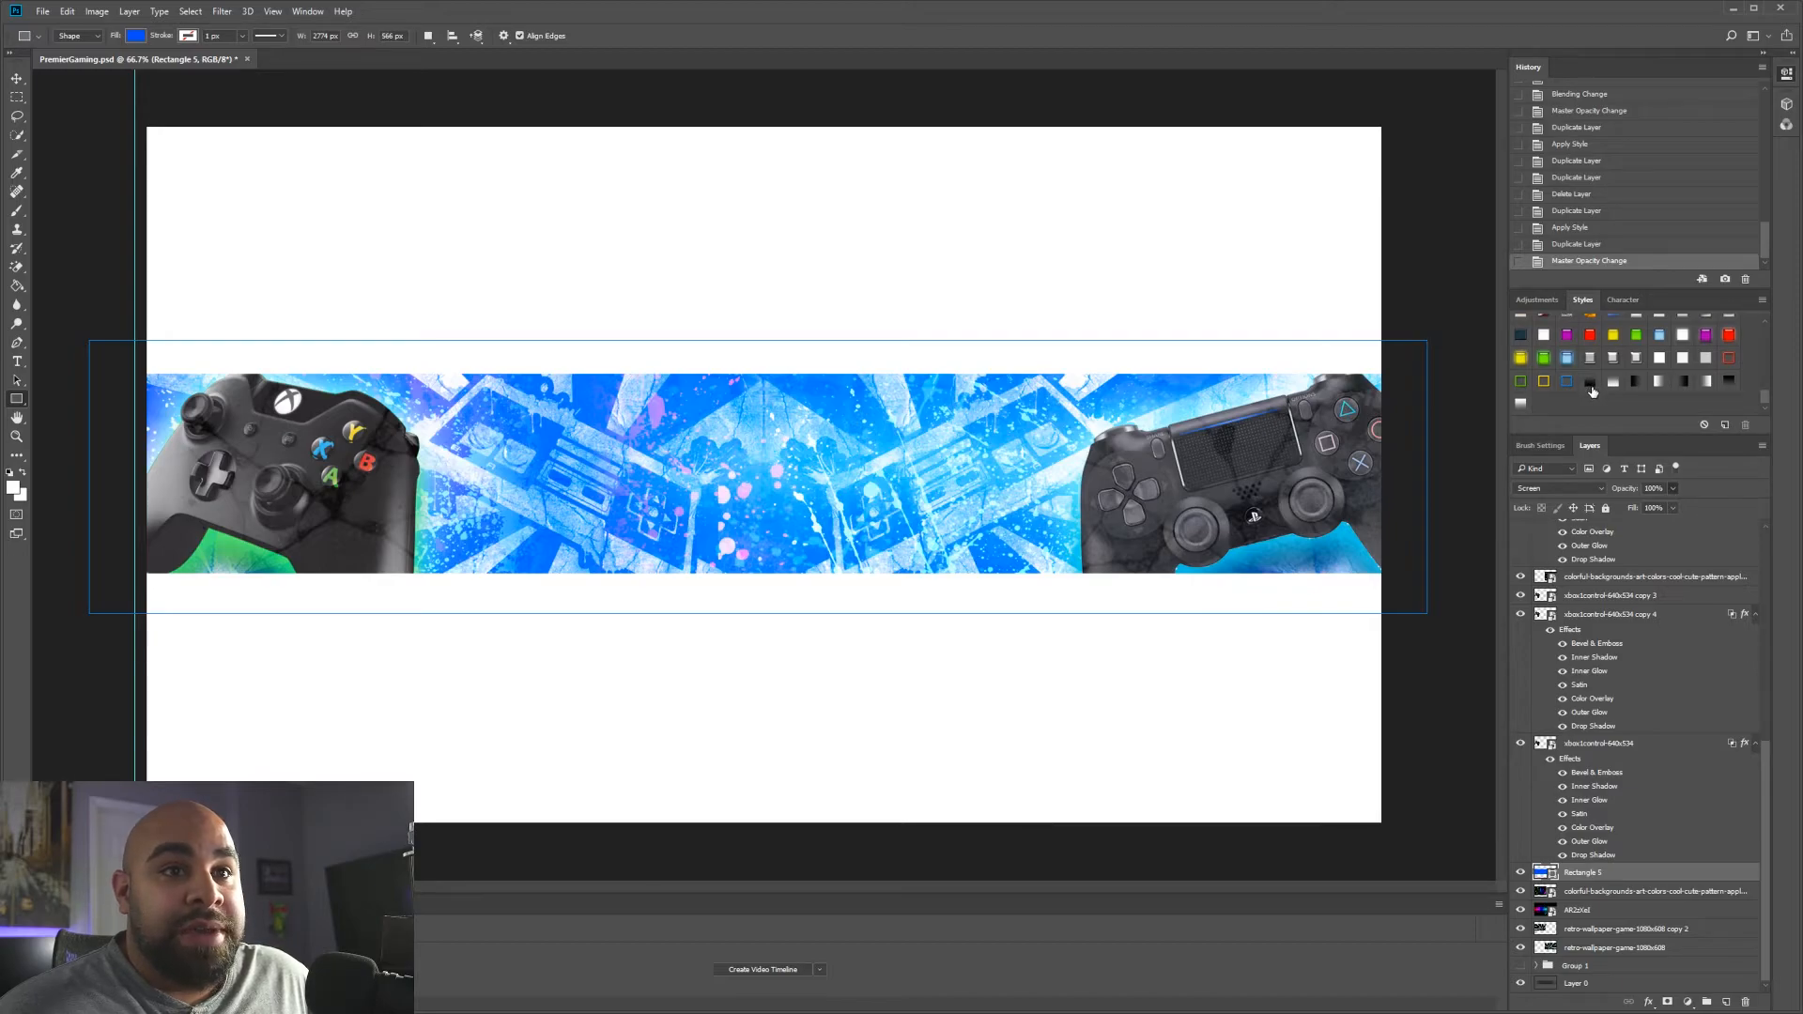
left_click(1590, 385)
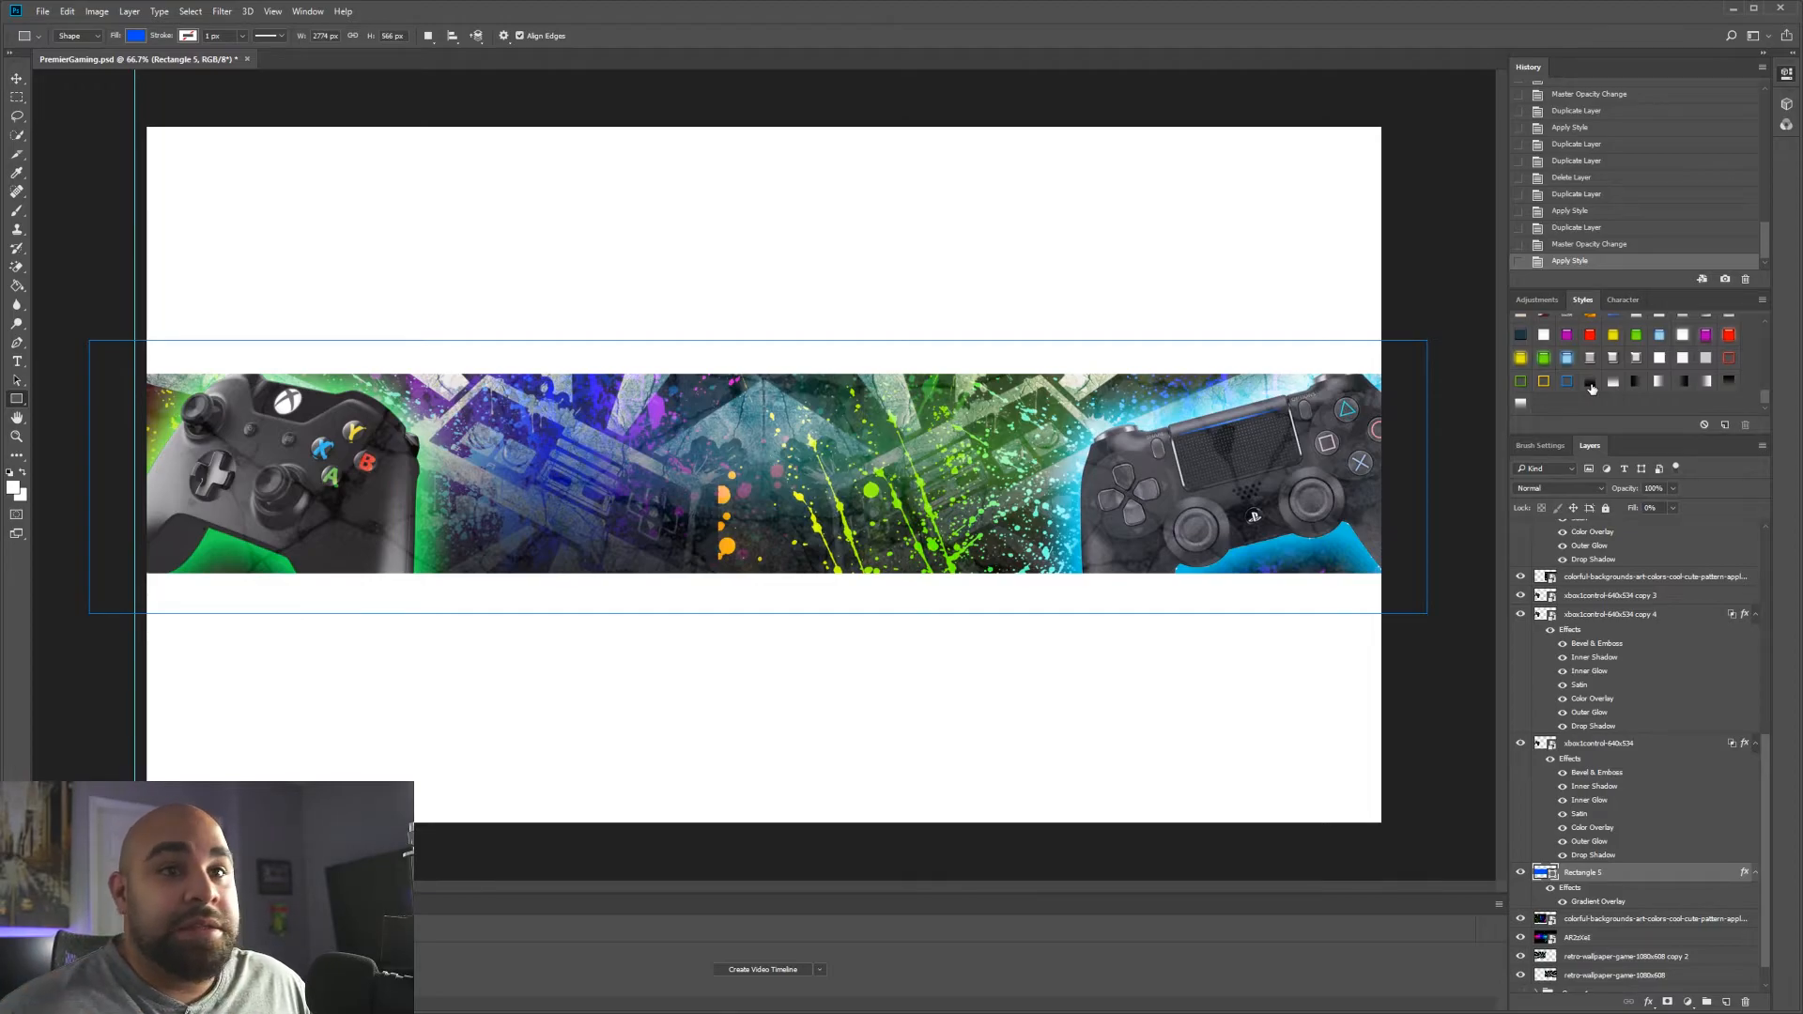
- Try the gradient rectangle at different positions in the layer stack and place it directly beneath the cracked rock texture layer
left_click_drag(1625, 880, 1622, 566)
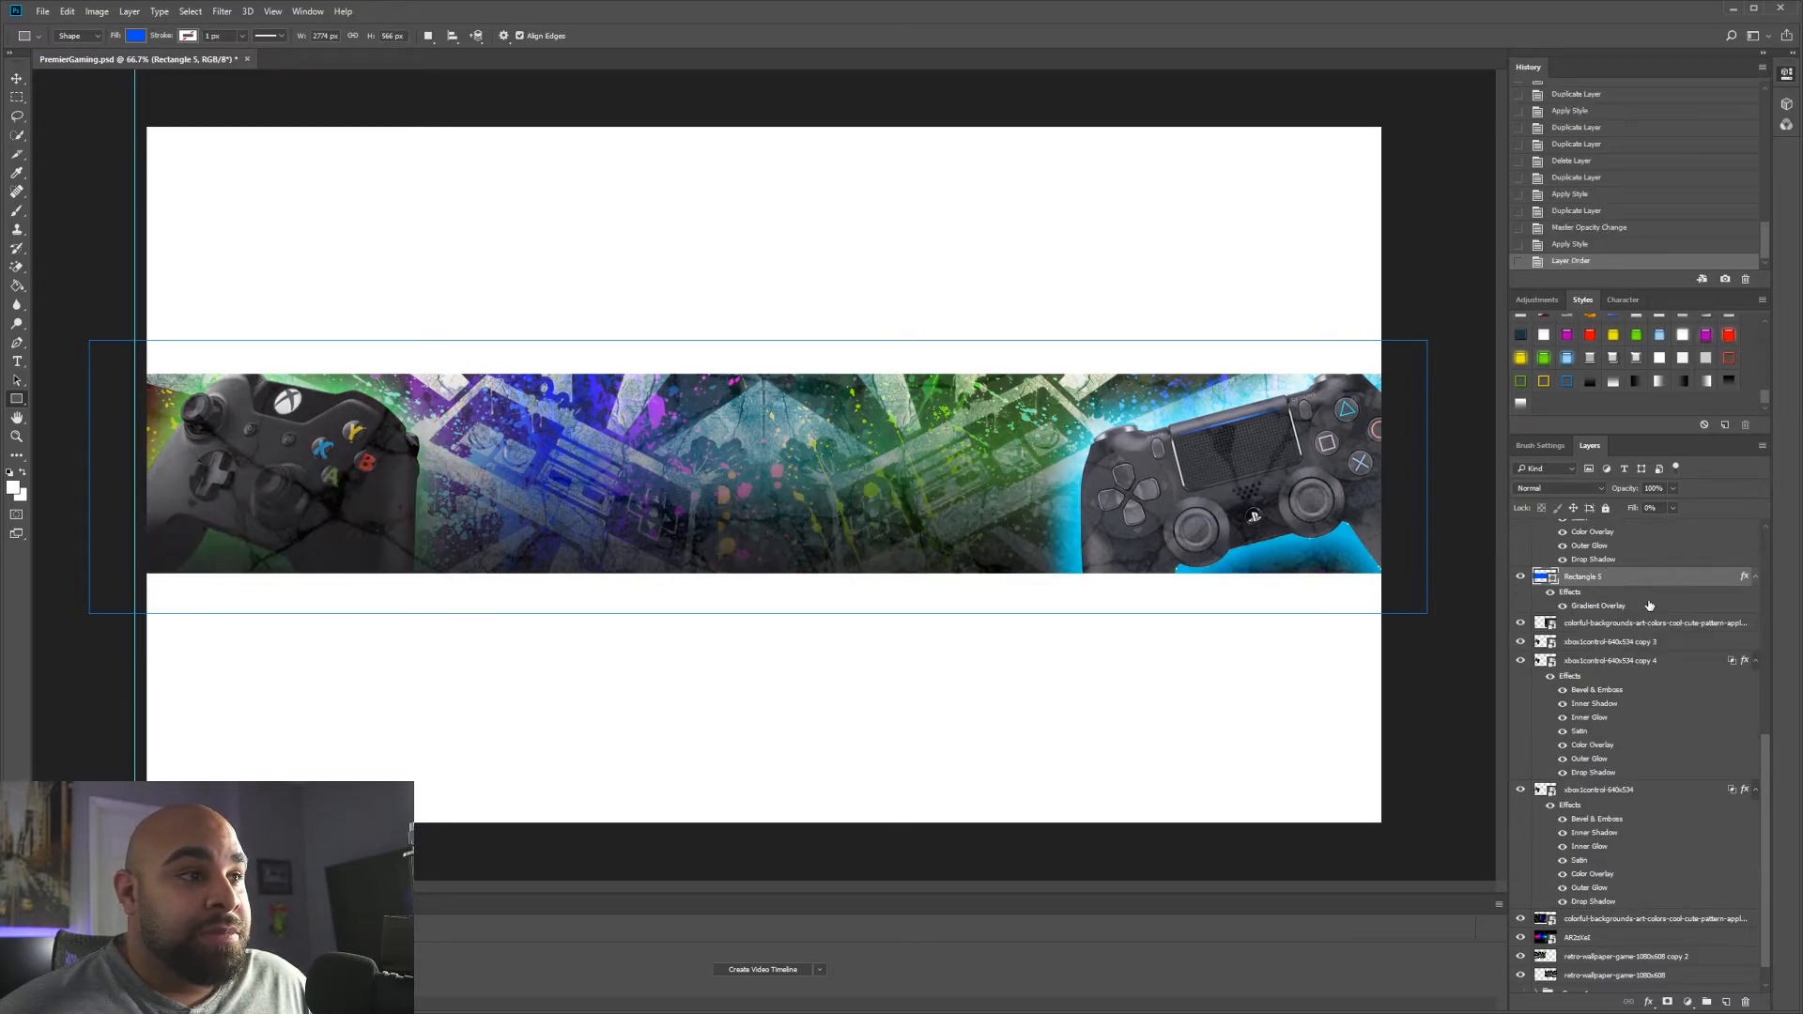
scroll(1649, 605, "up", 2)
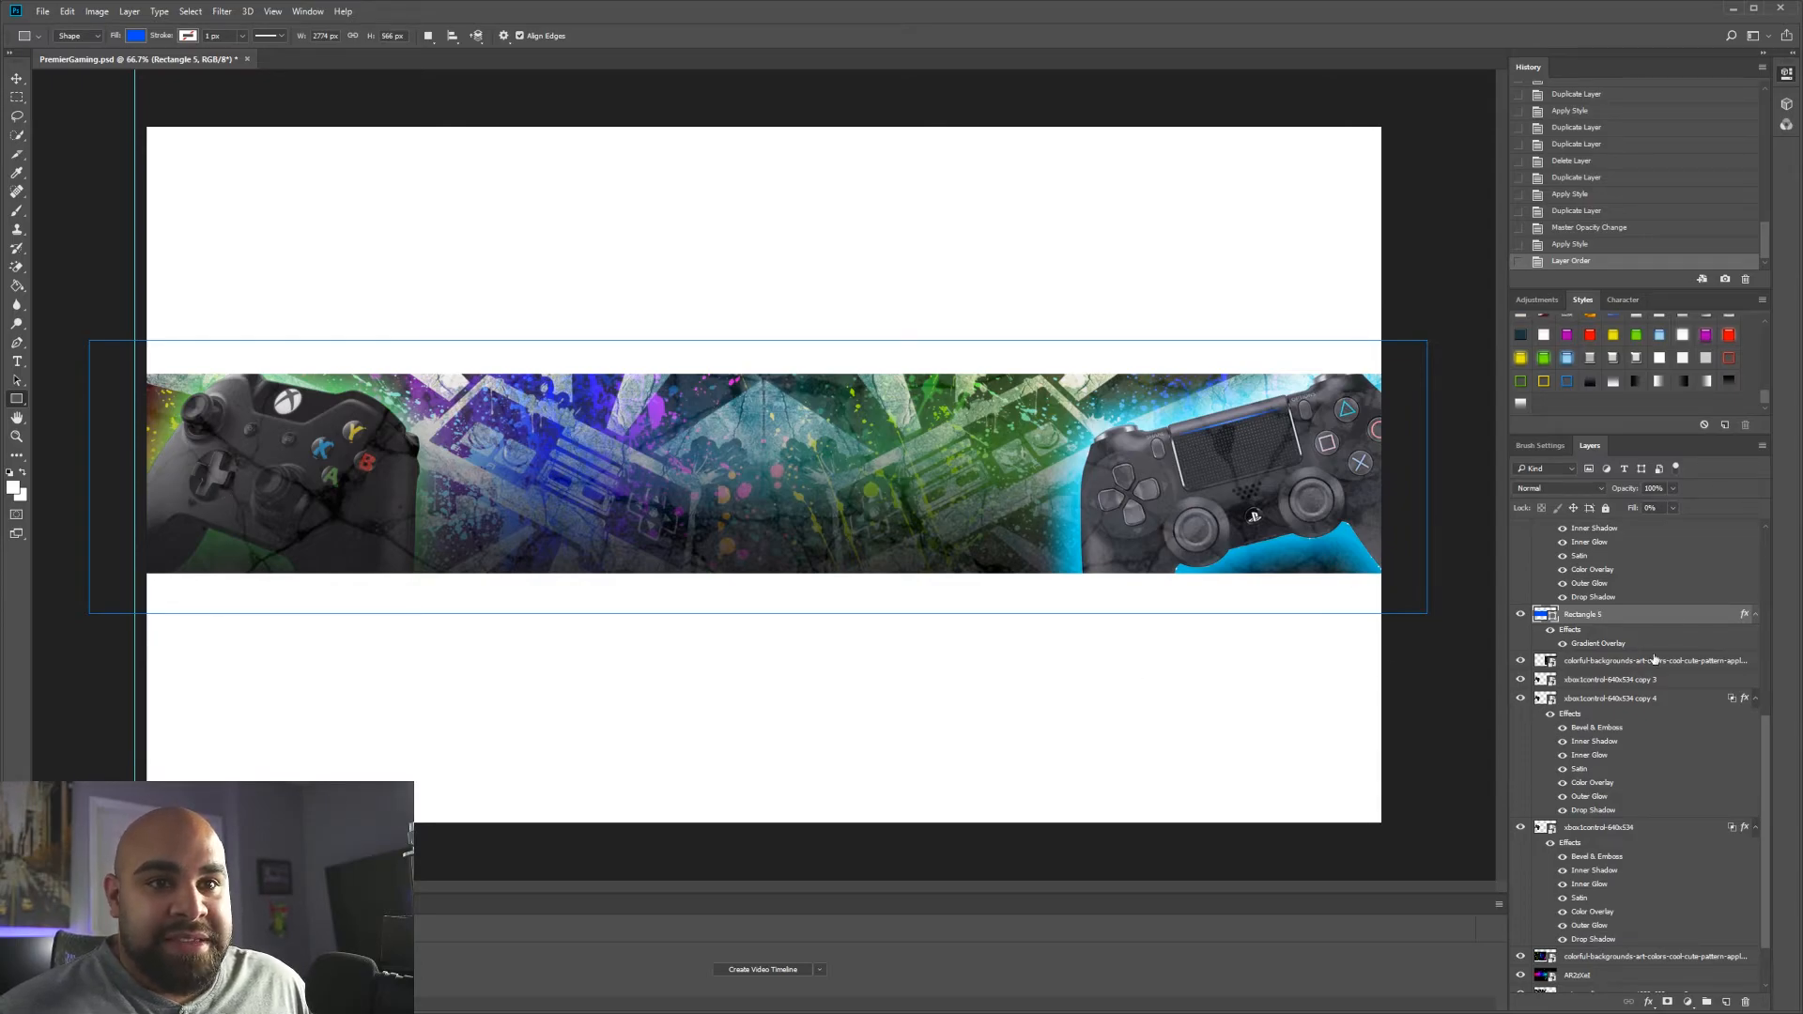
scroll(1650, 611, "up", 5)
scroll(1649, 611, "down", 3)
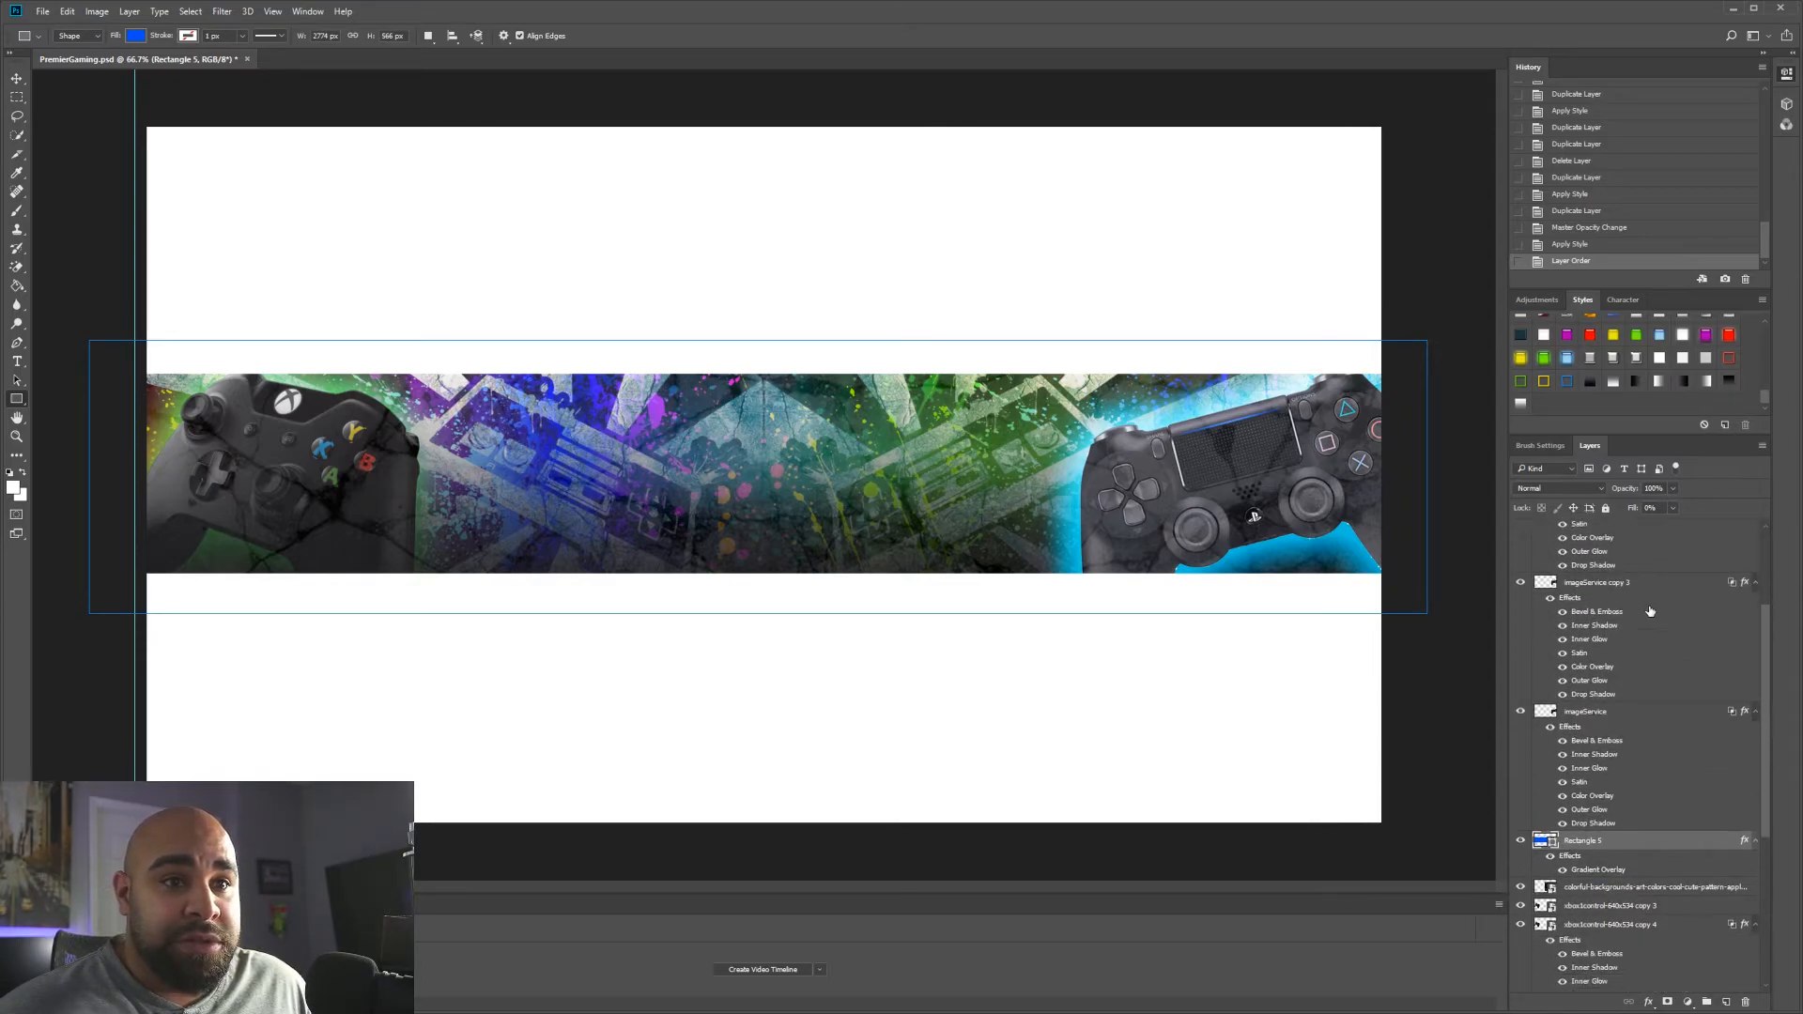
left_click_drag(1656, 725, 1654, 938)
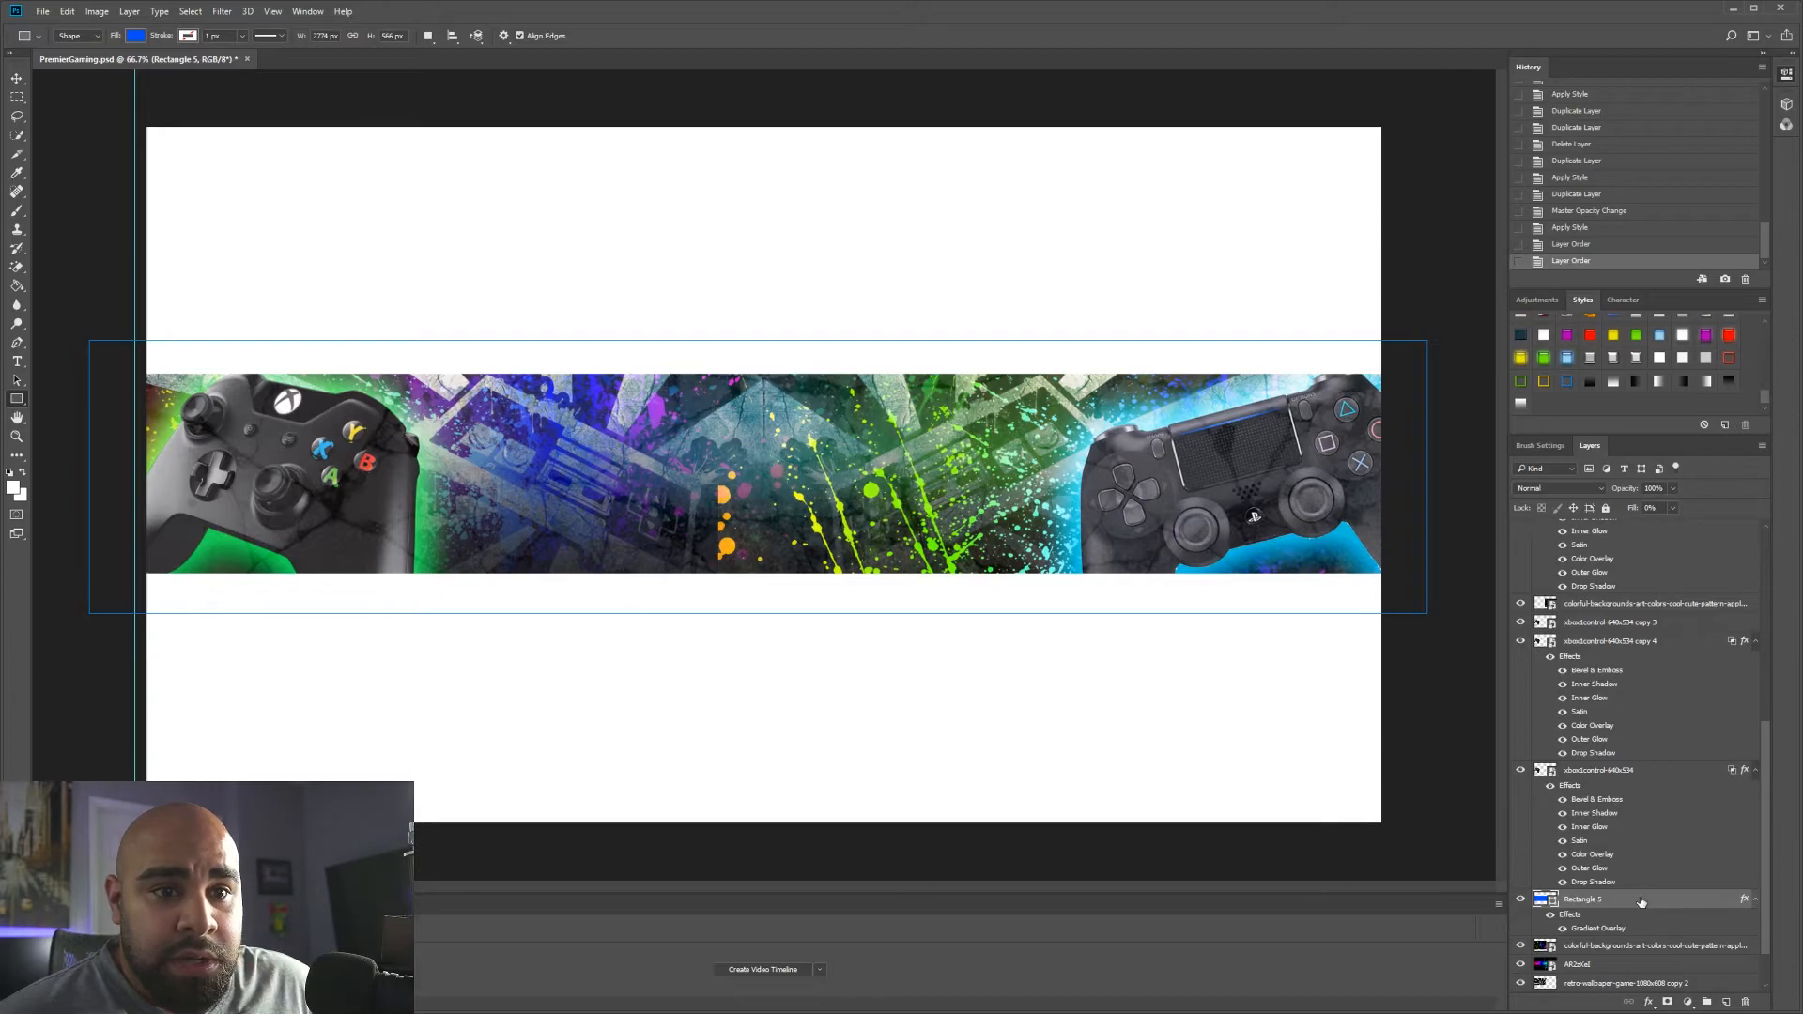
left_click_drag(1642, 901, 1654, 952)
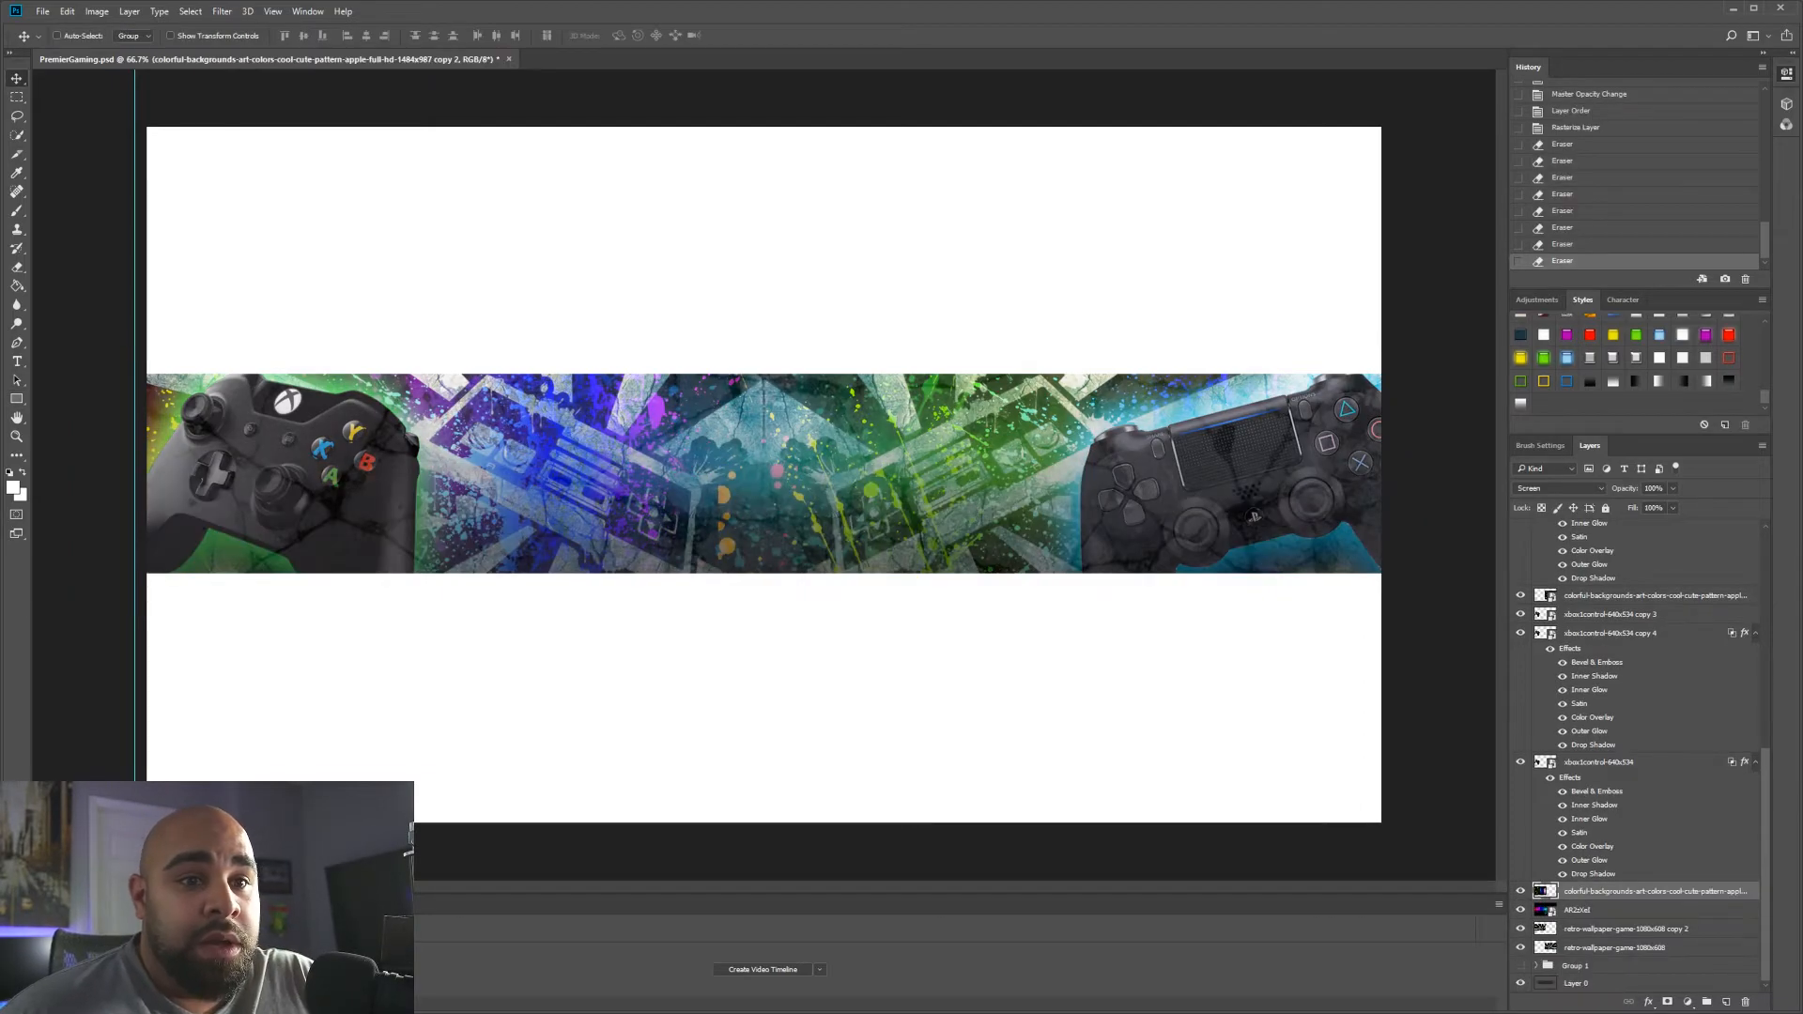
- Add the white 36 pt text "Premier" to the banner strip between the two controllers
scroll(1677, 742, "up", 6)
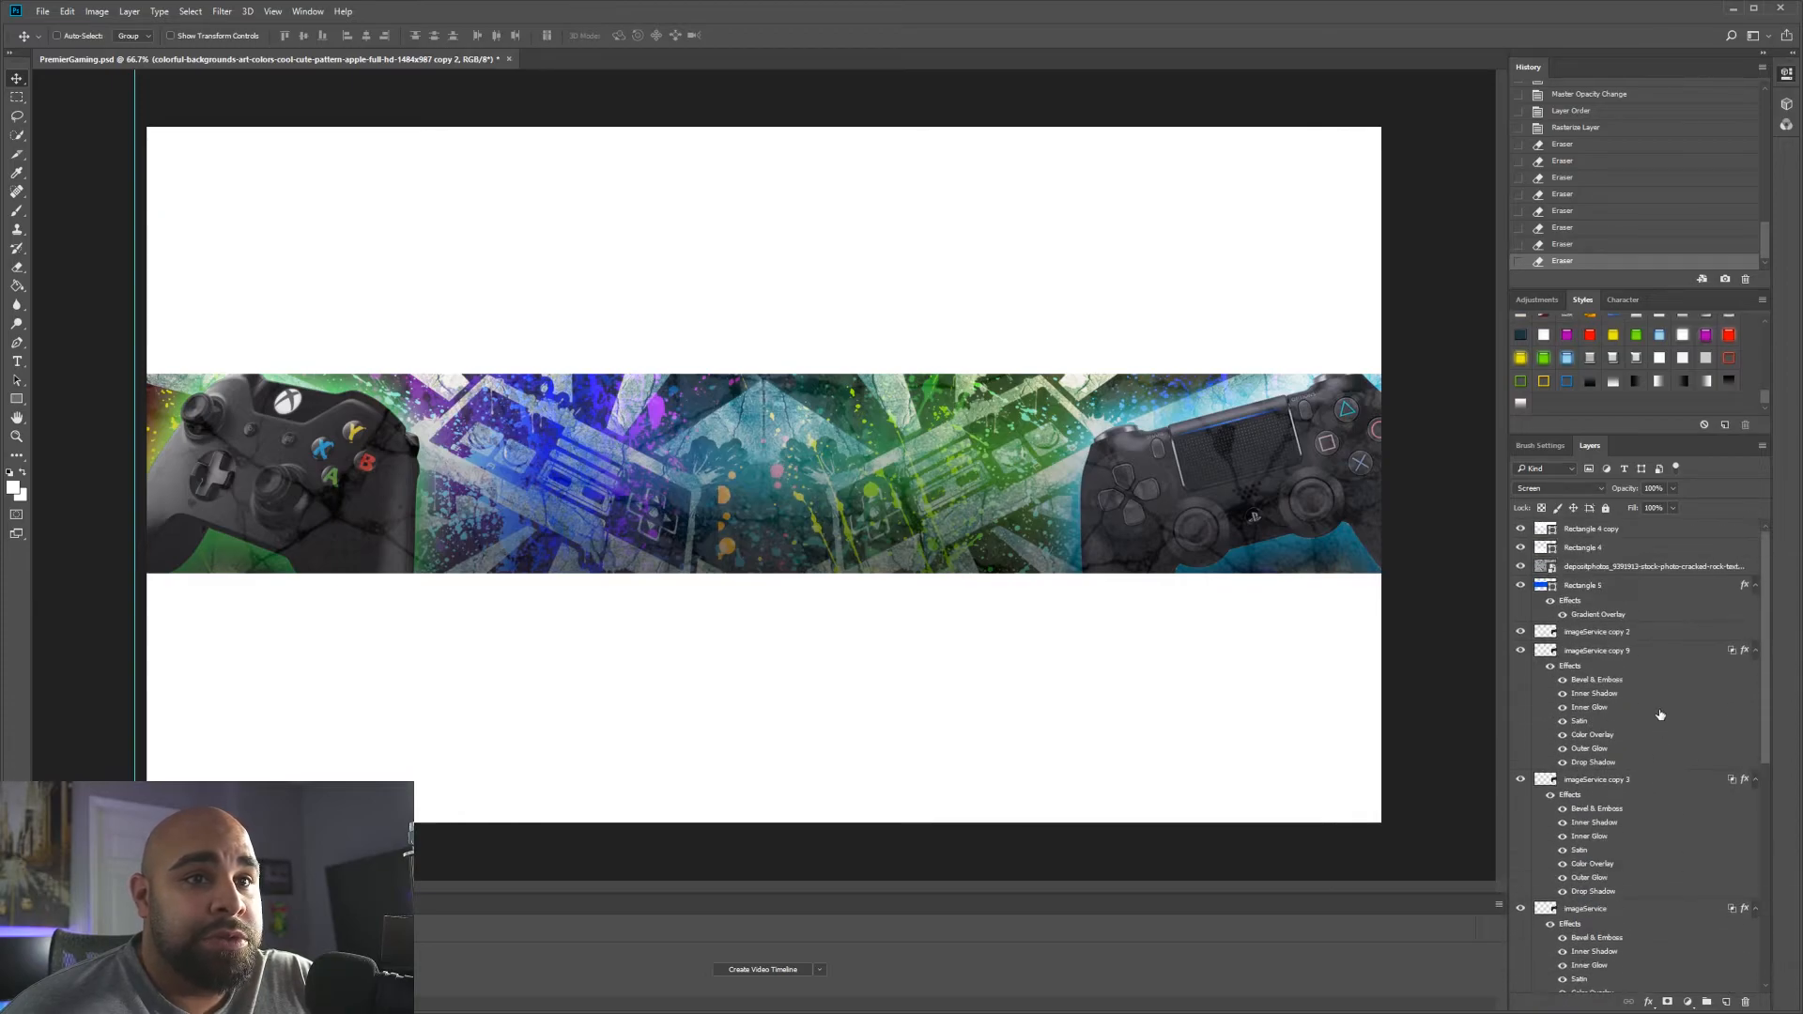
left_click(19, 401)
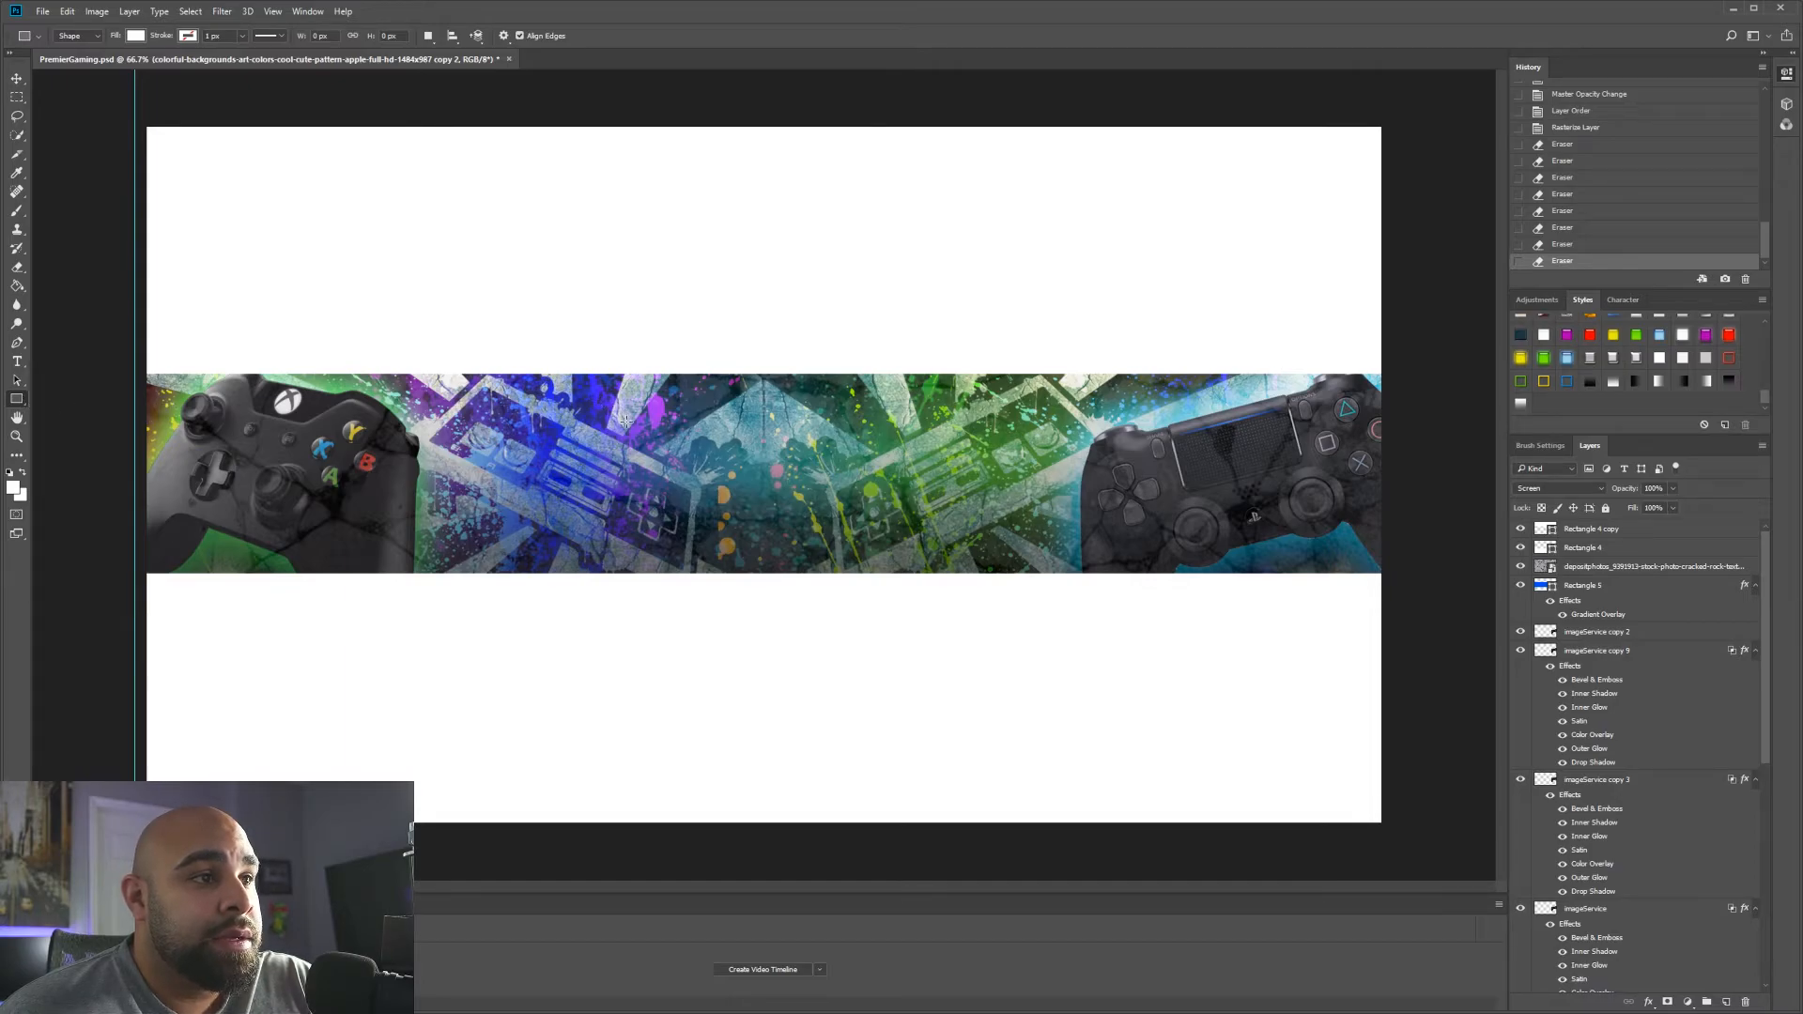
left_click(18, 362)
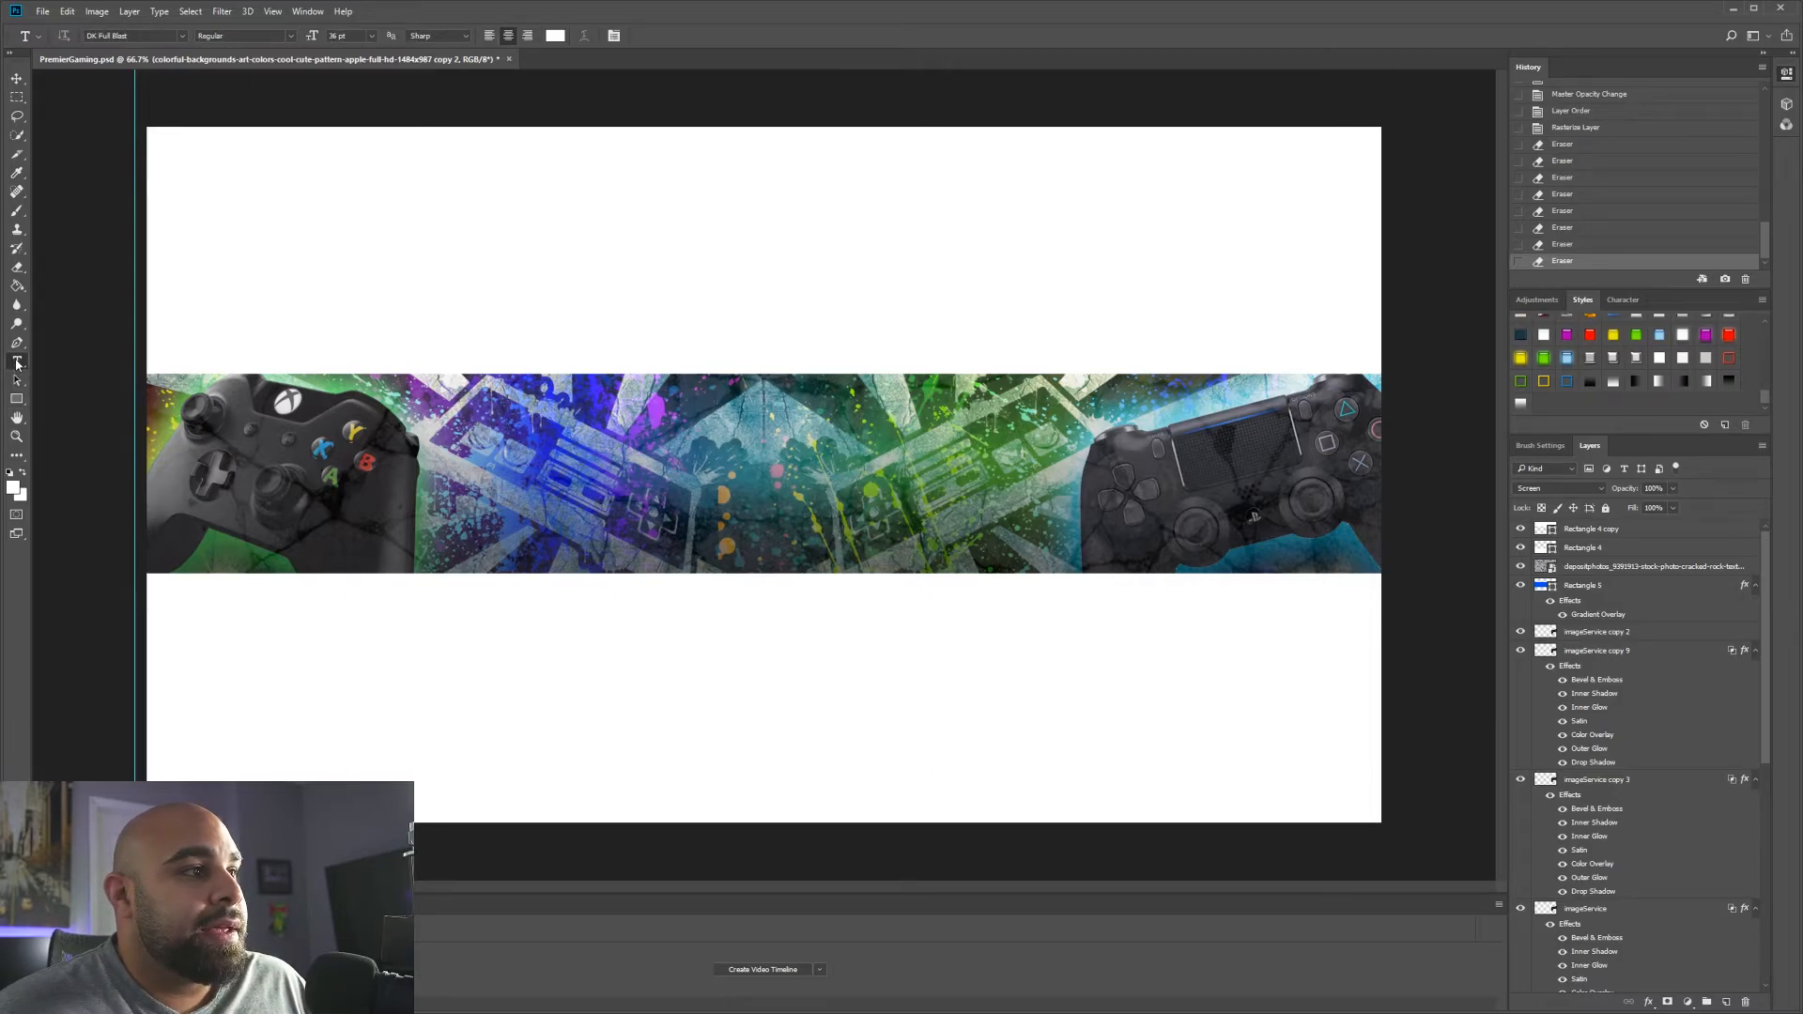
left_click(626, 448)
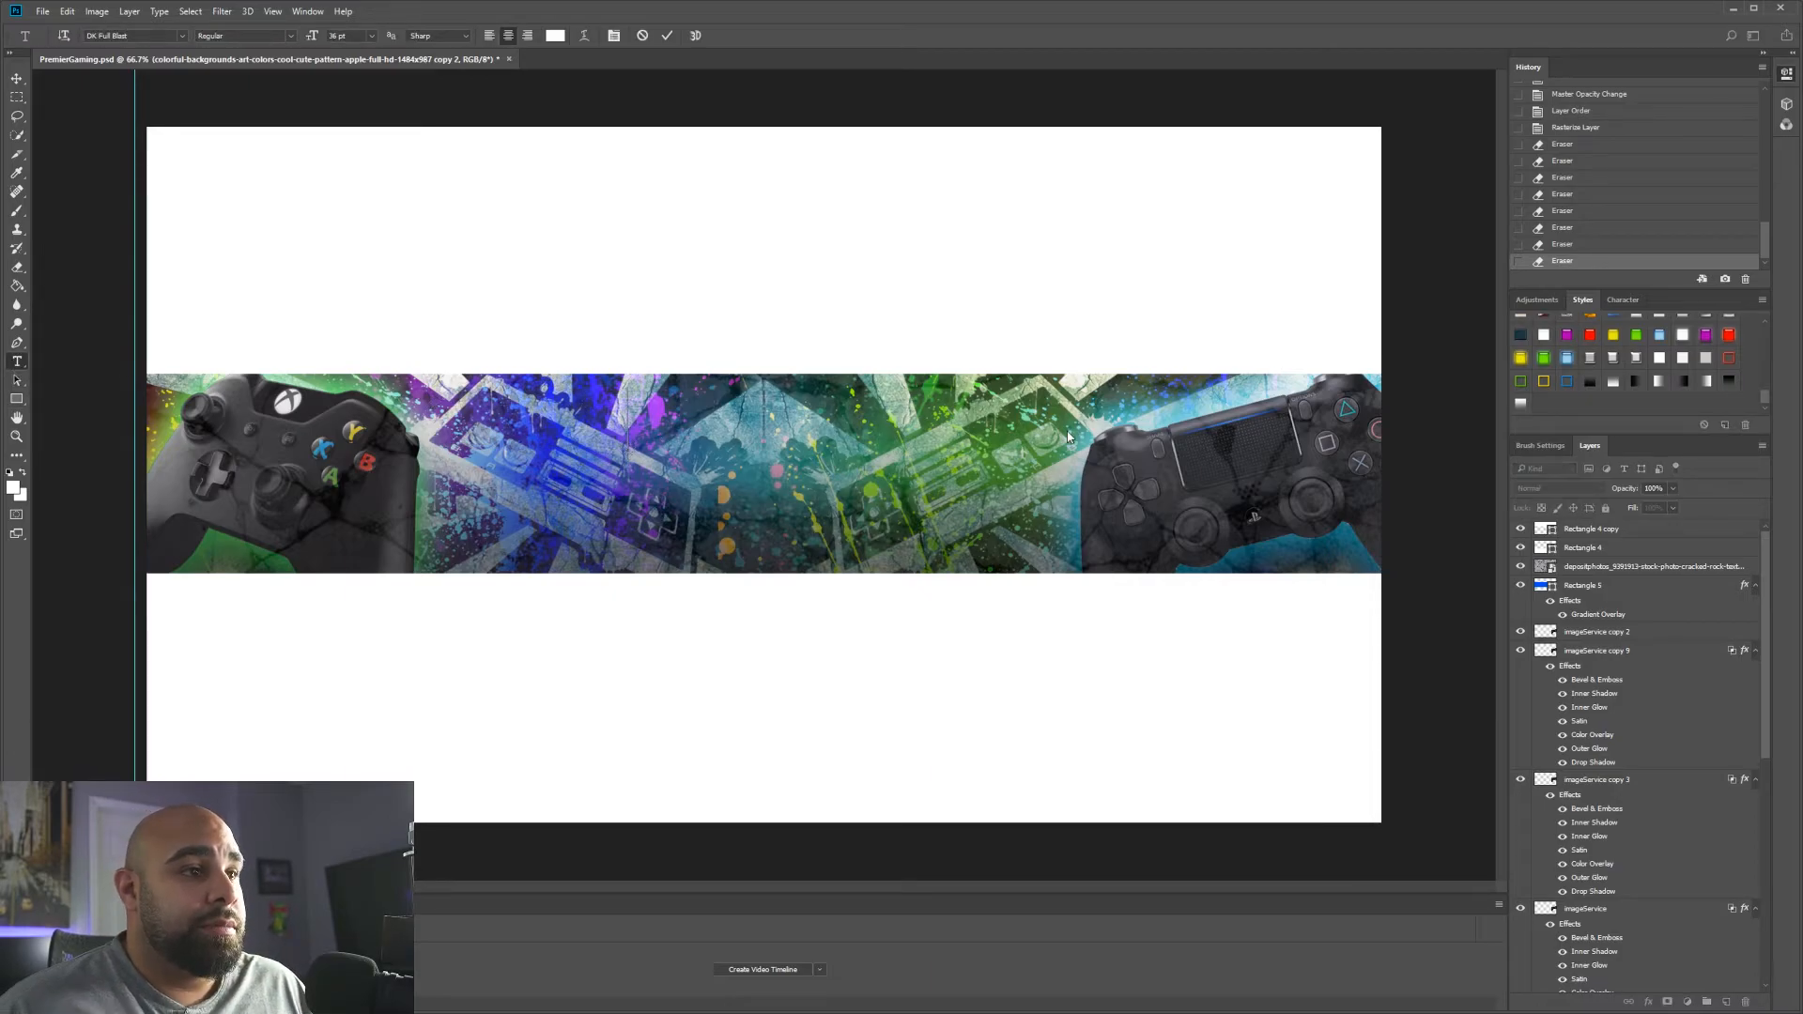
type("Premier")
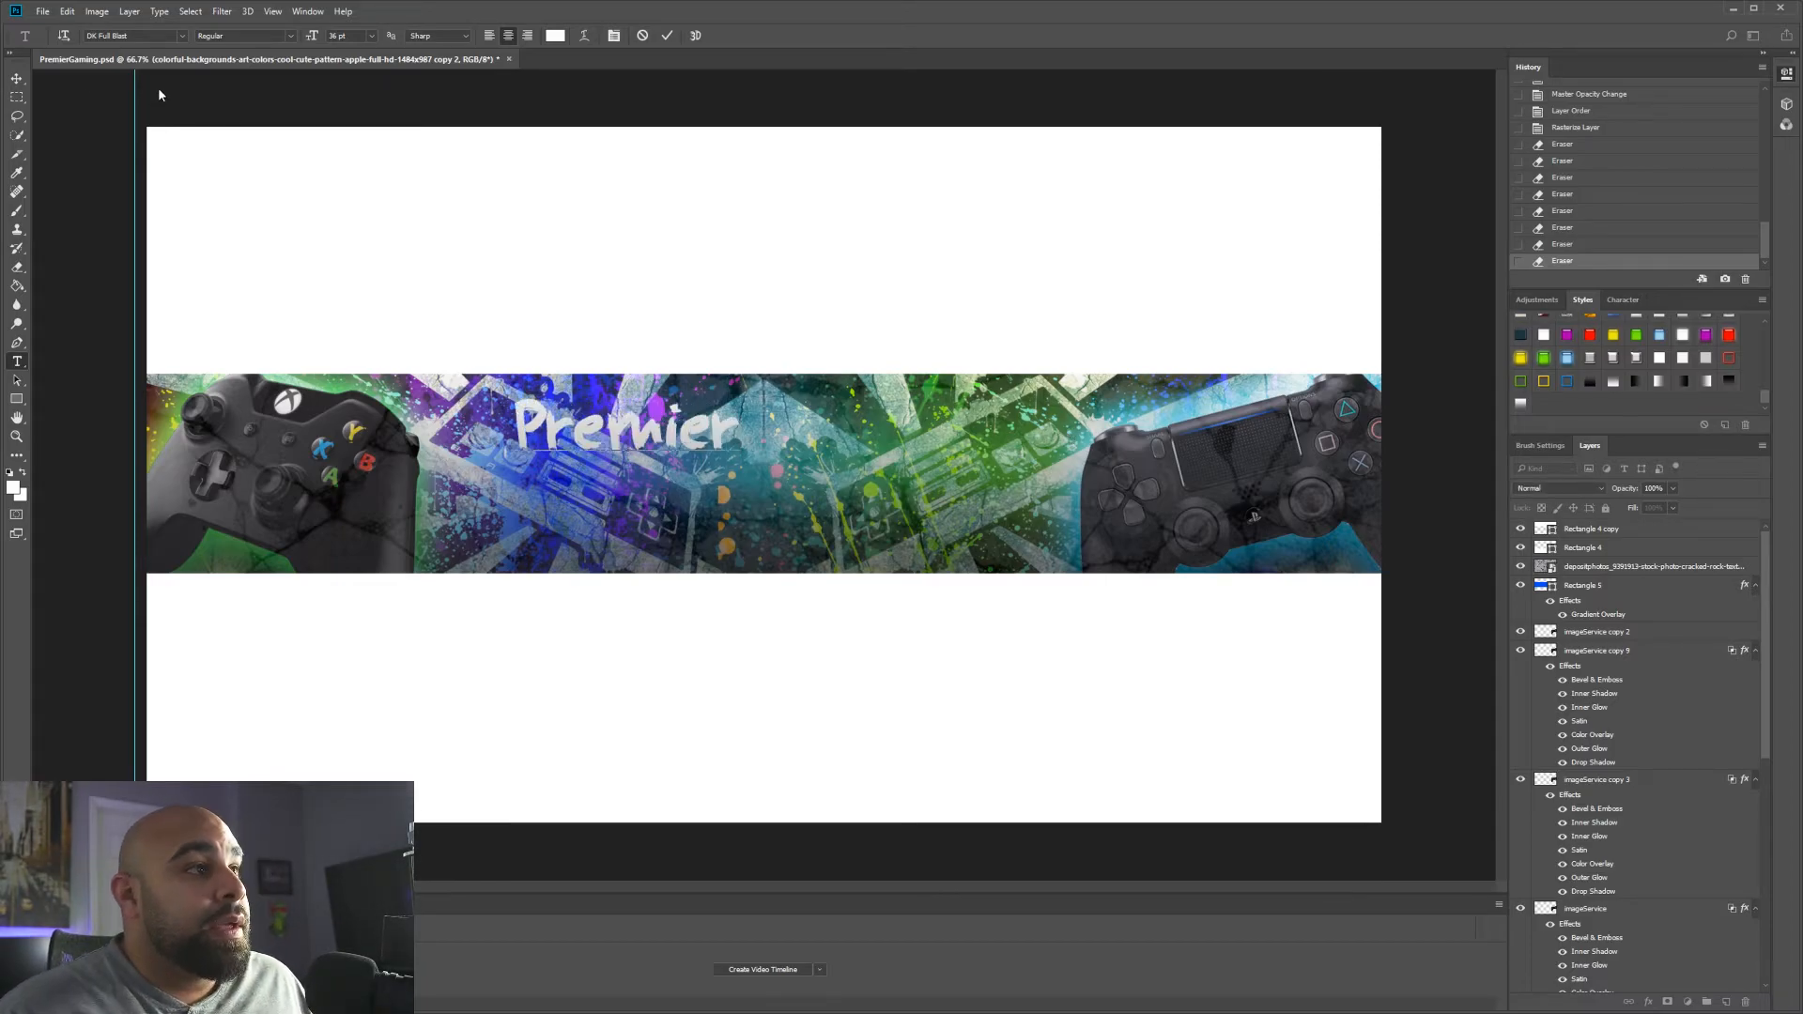
- Change the "Premier" text to a blocky all-capitals techno font and move it to the middle of the banner strip
key("ctrl+a")
left_click(182, 35)
left_click(17, 78)
left_click_drag(657, 434, 787, 453)
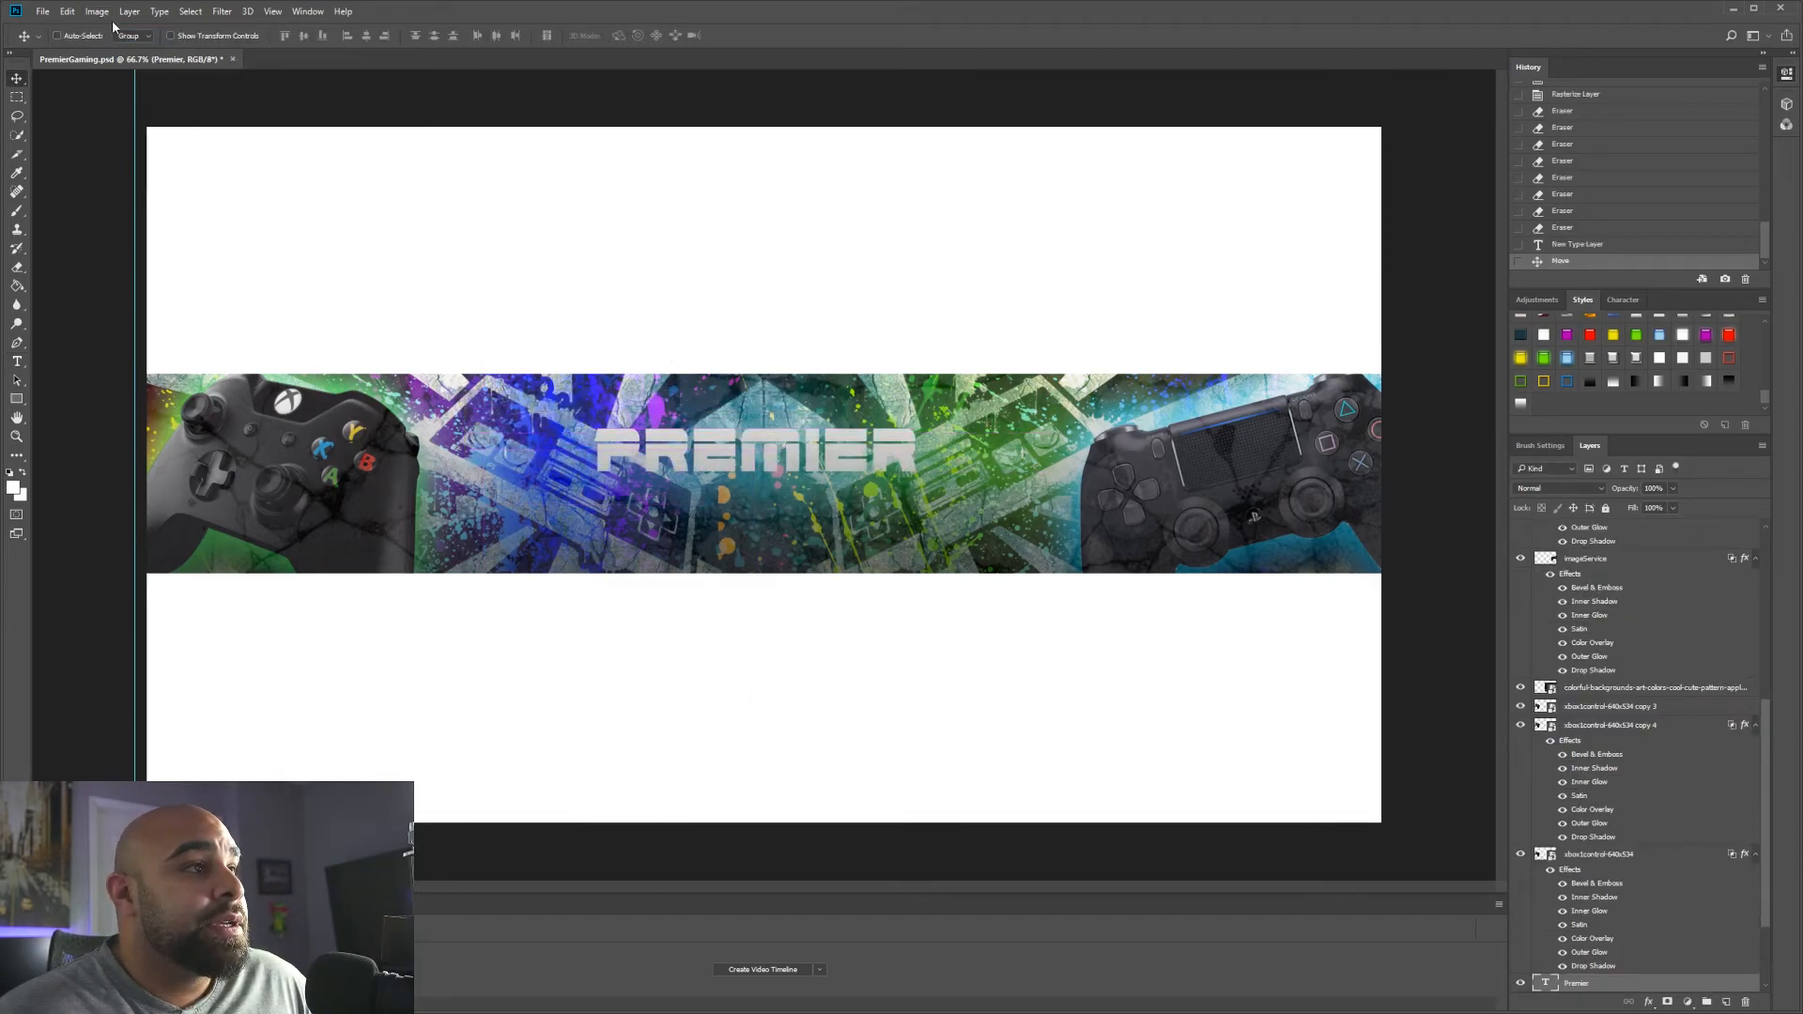
- Scale the "Premier" text down to about 73% and centre it in the banner strip between the controllers
left_click(171, 37)
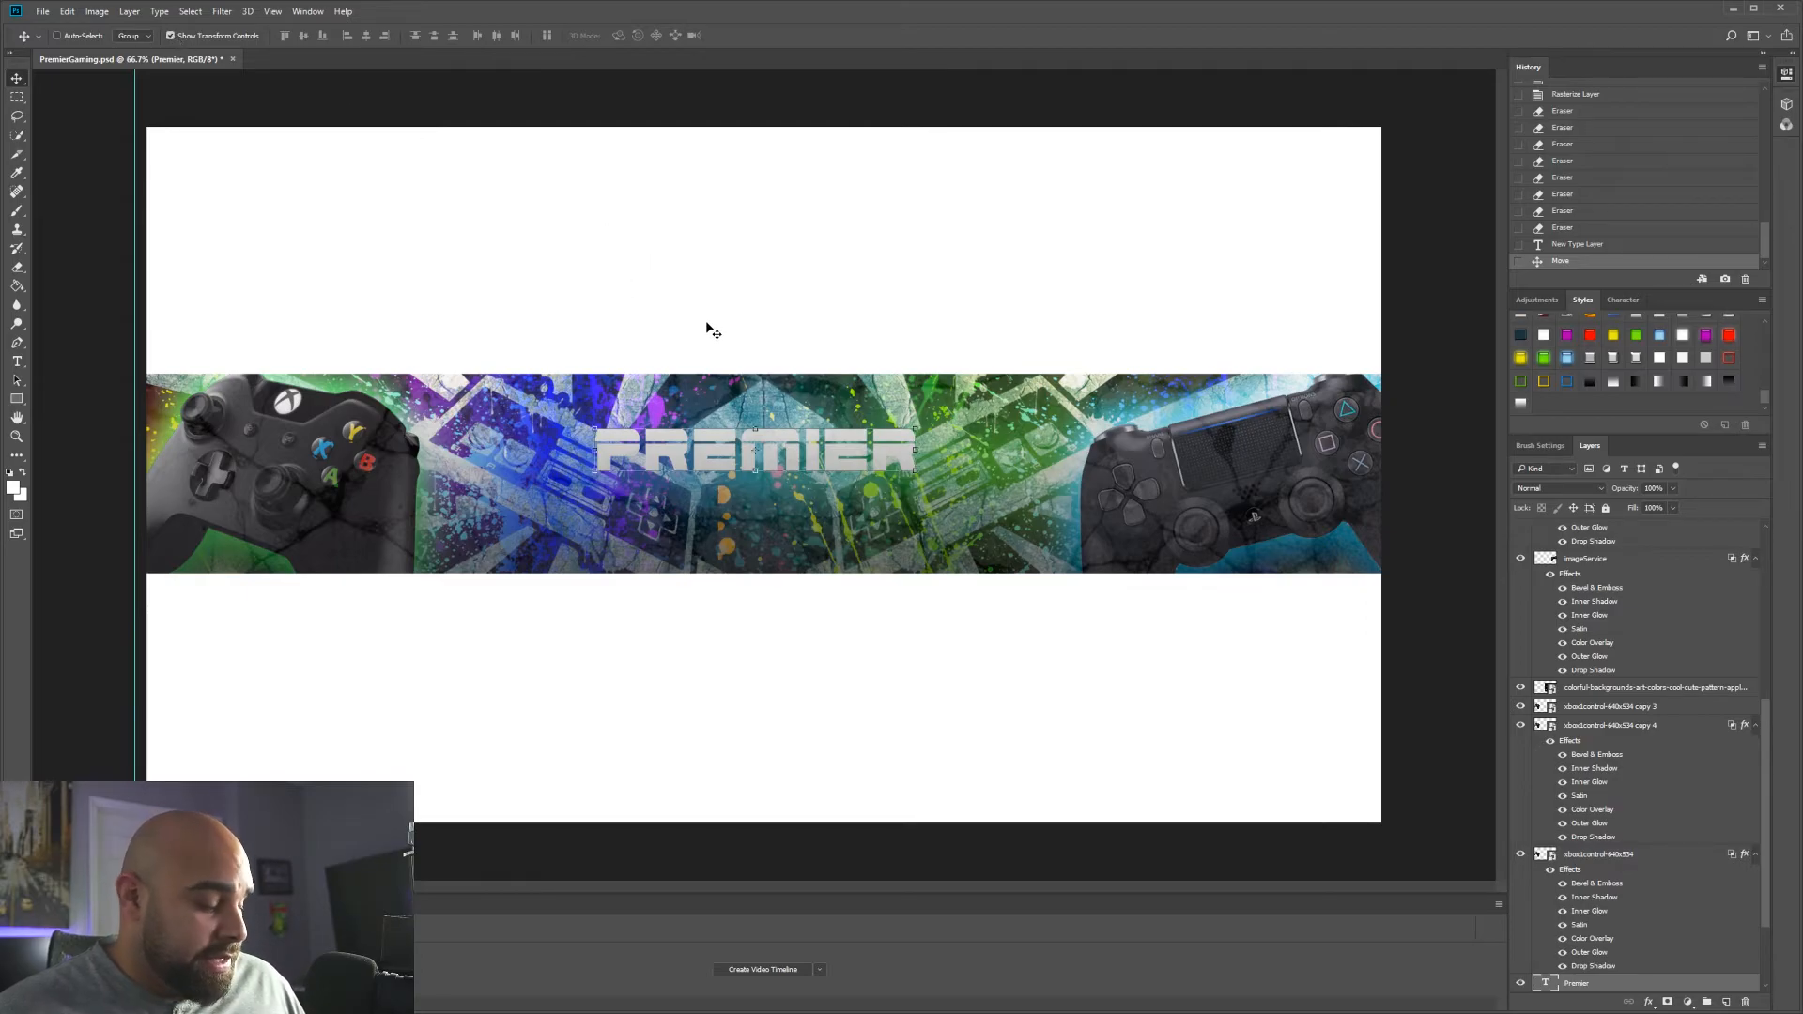
left_click_drag(917, 424, 819, 456)
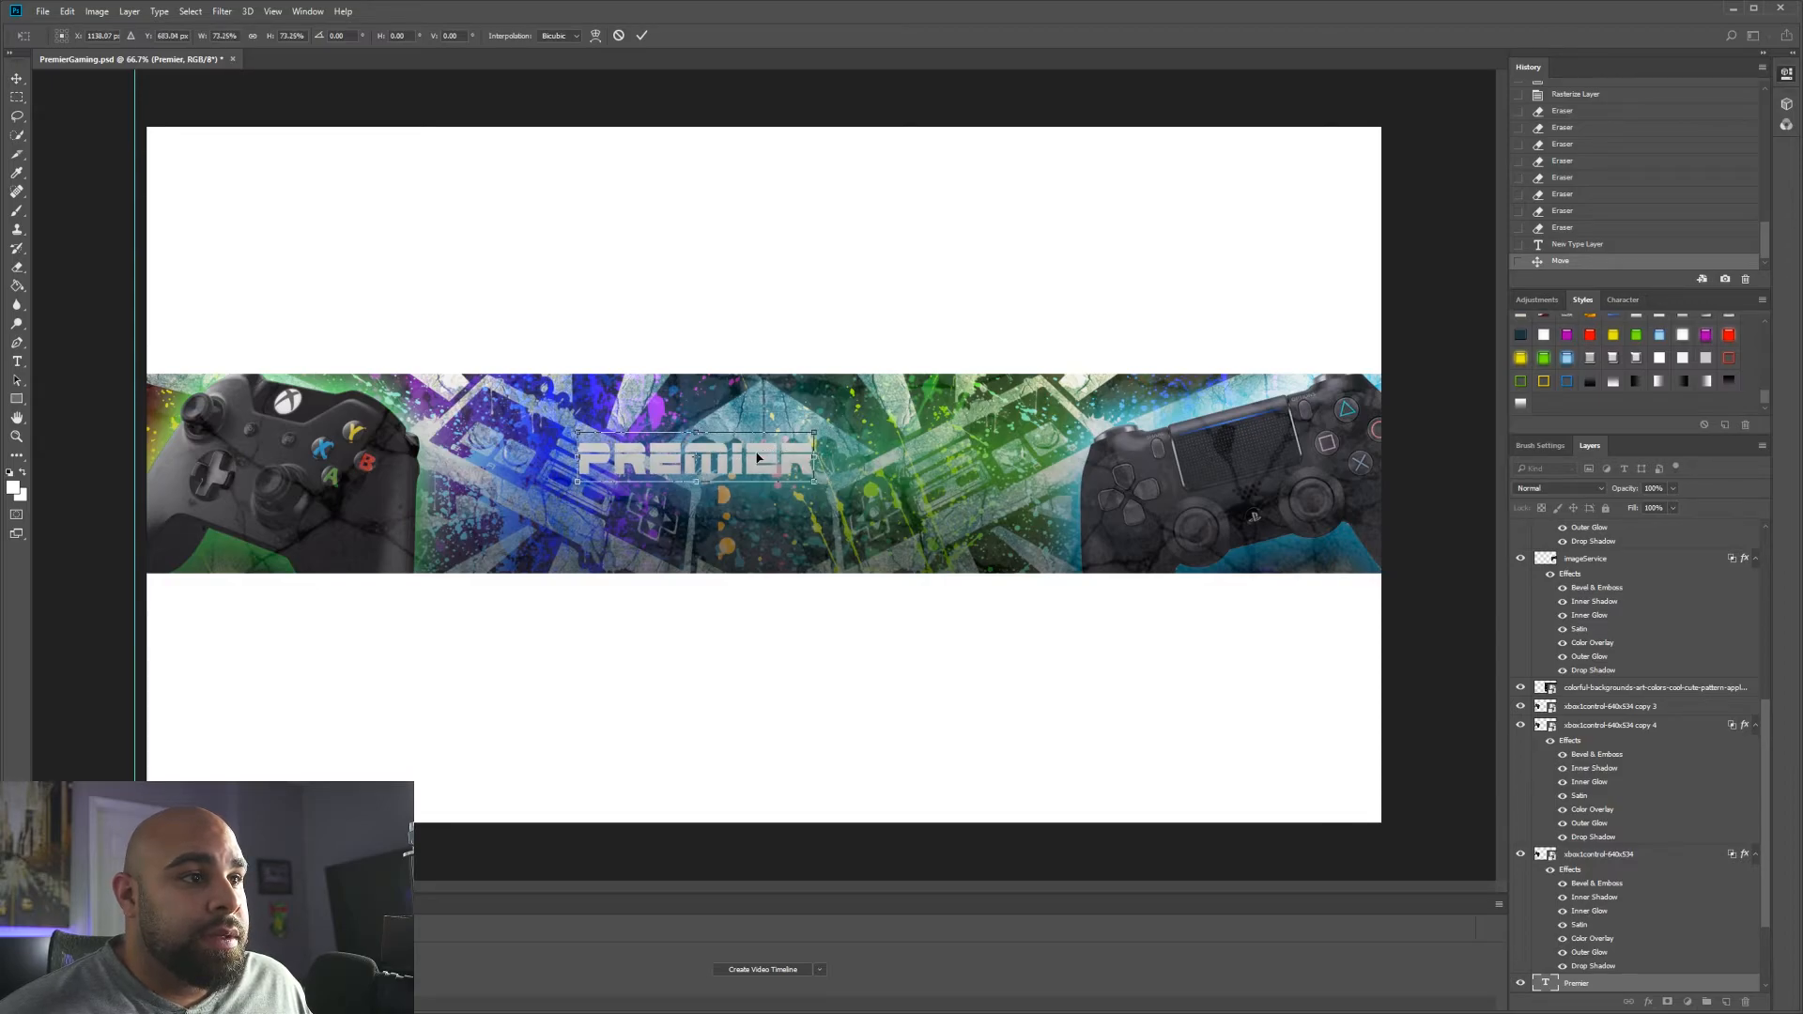
left_click_drag(756, 458, 767, 448)
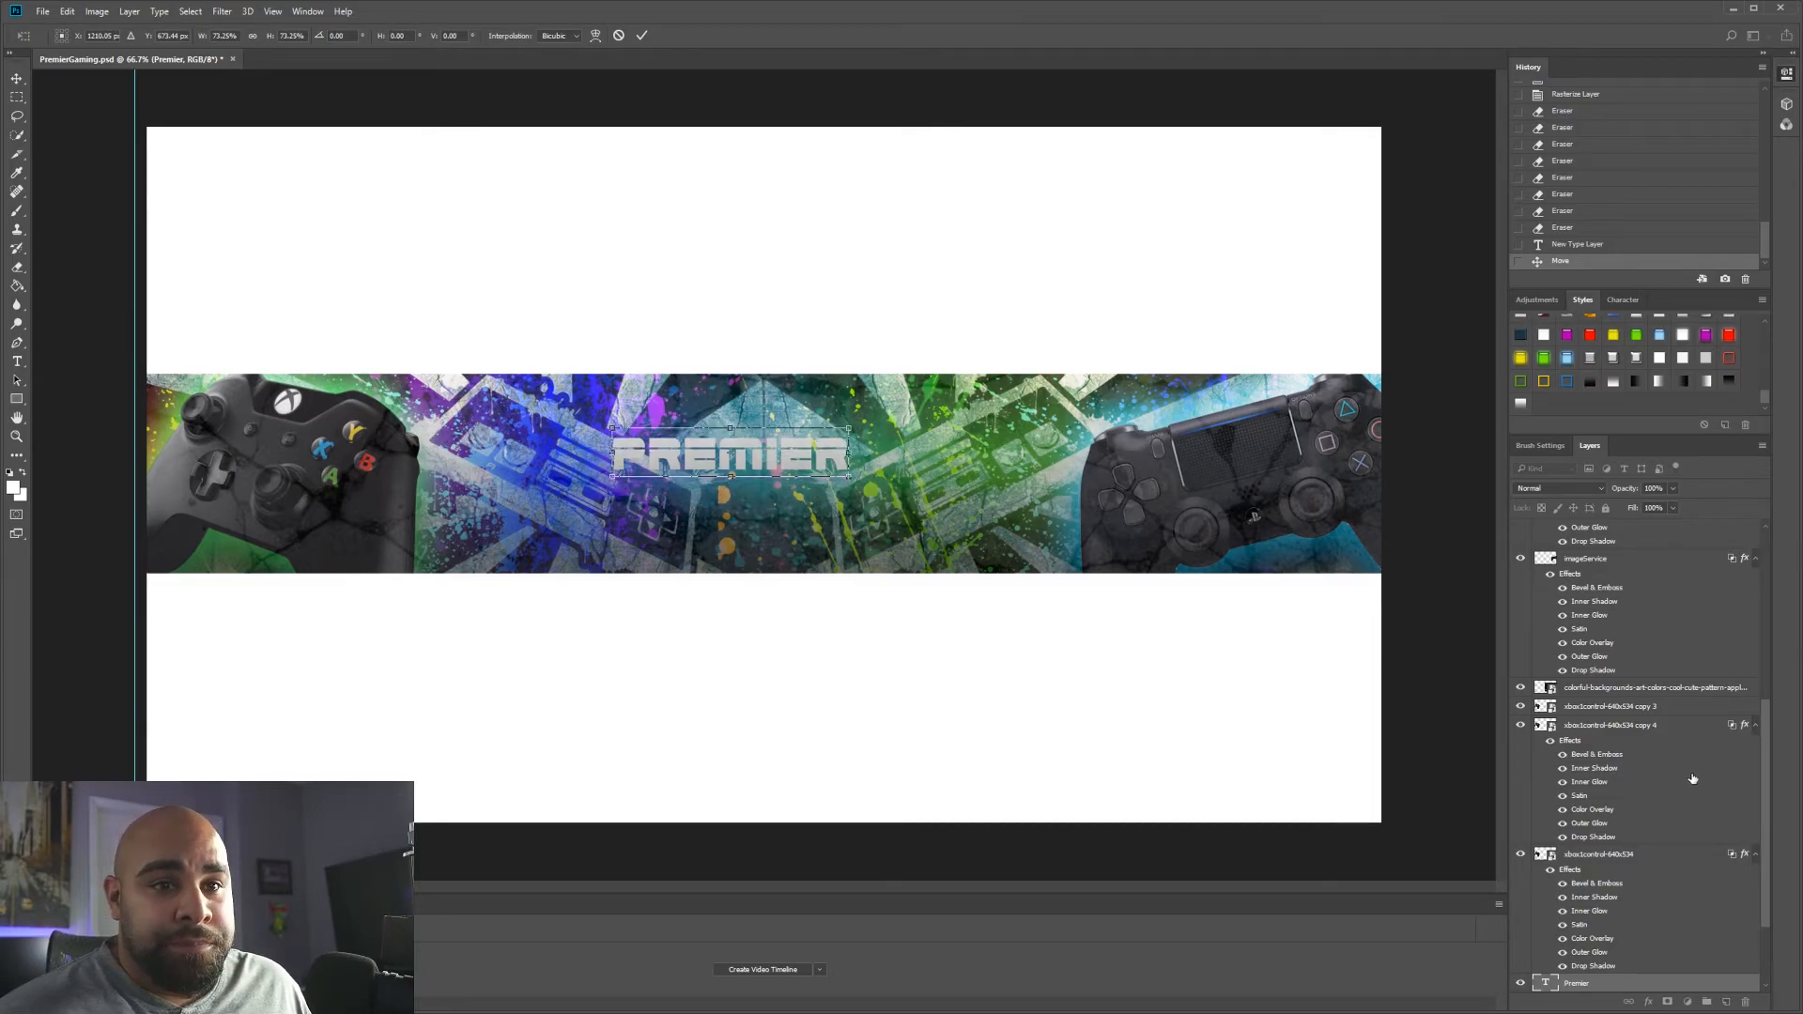
scroll(1606, 978, "up", 2)
scroll(1644, 853, "down", 6)
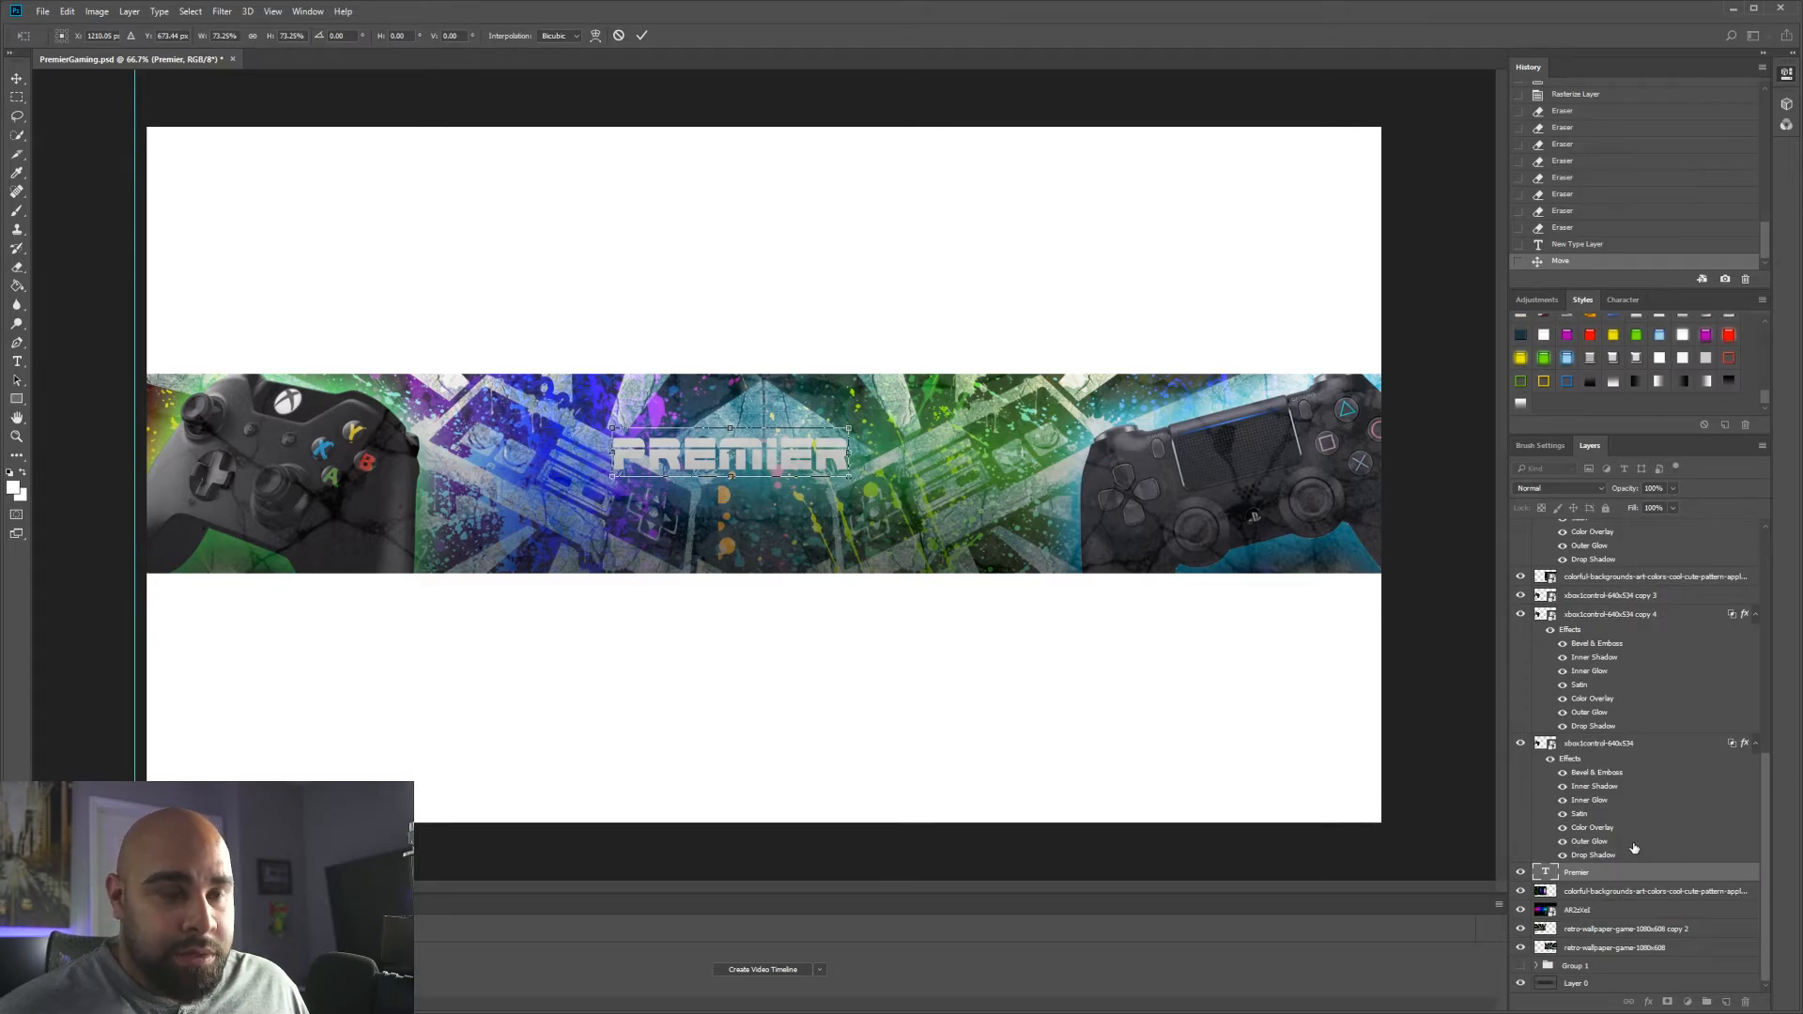
key("Return")
- Move the Premier text layer directly above the cracked rock texture layer and place a duplicate of the text just below the original
left_click_drag(1603, 874, 1600, 564)
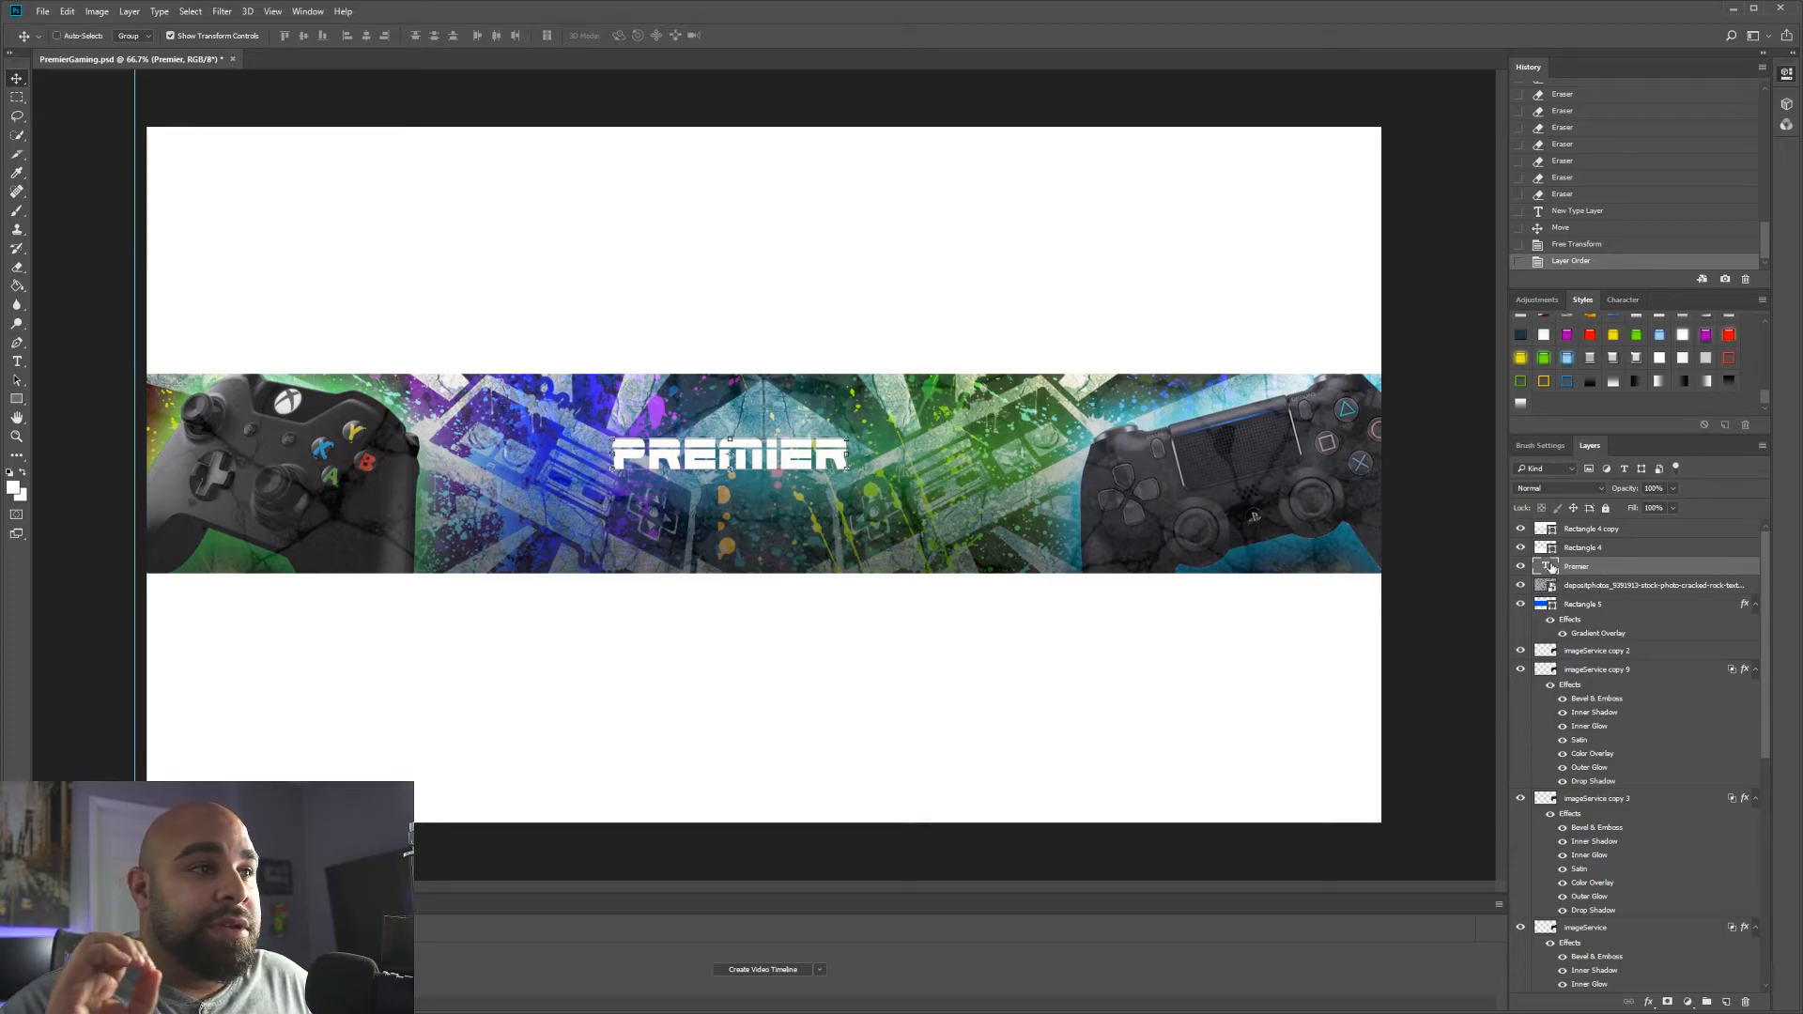
left_click_drag(1551, 568, 1726, 1001)
left_click_drag(787, 461, 780, 497)
- Change the duplicated text to "GAMING" and line it up beneath the "Premier" text
key("t")
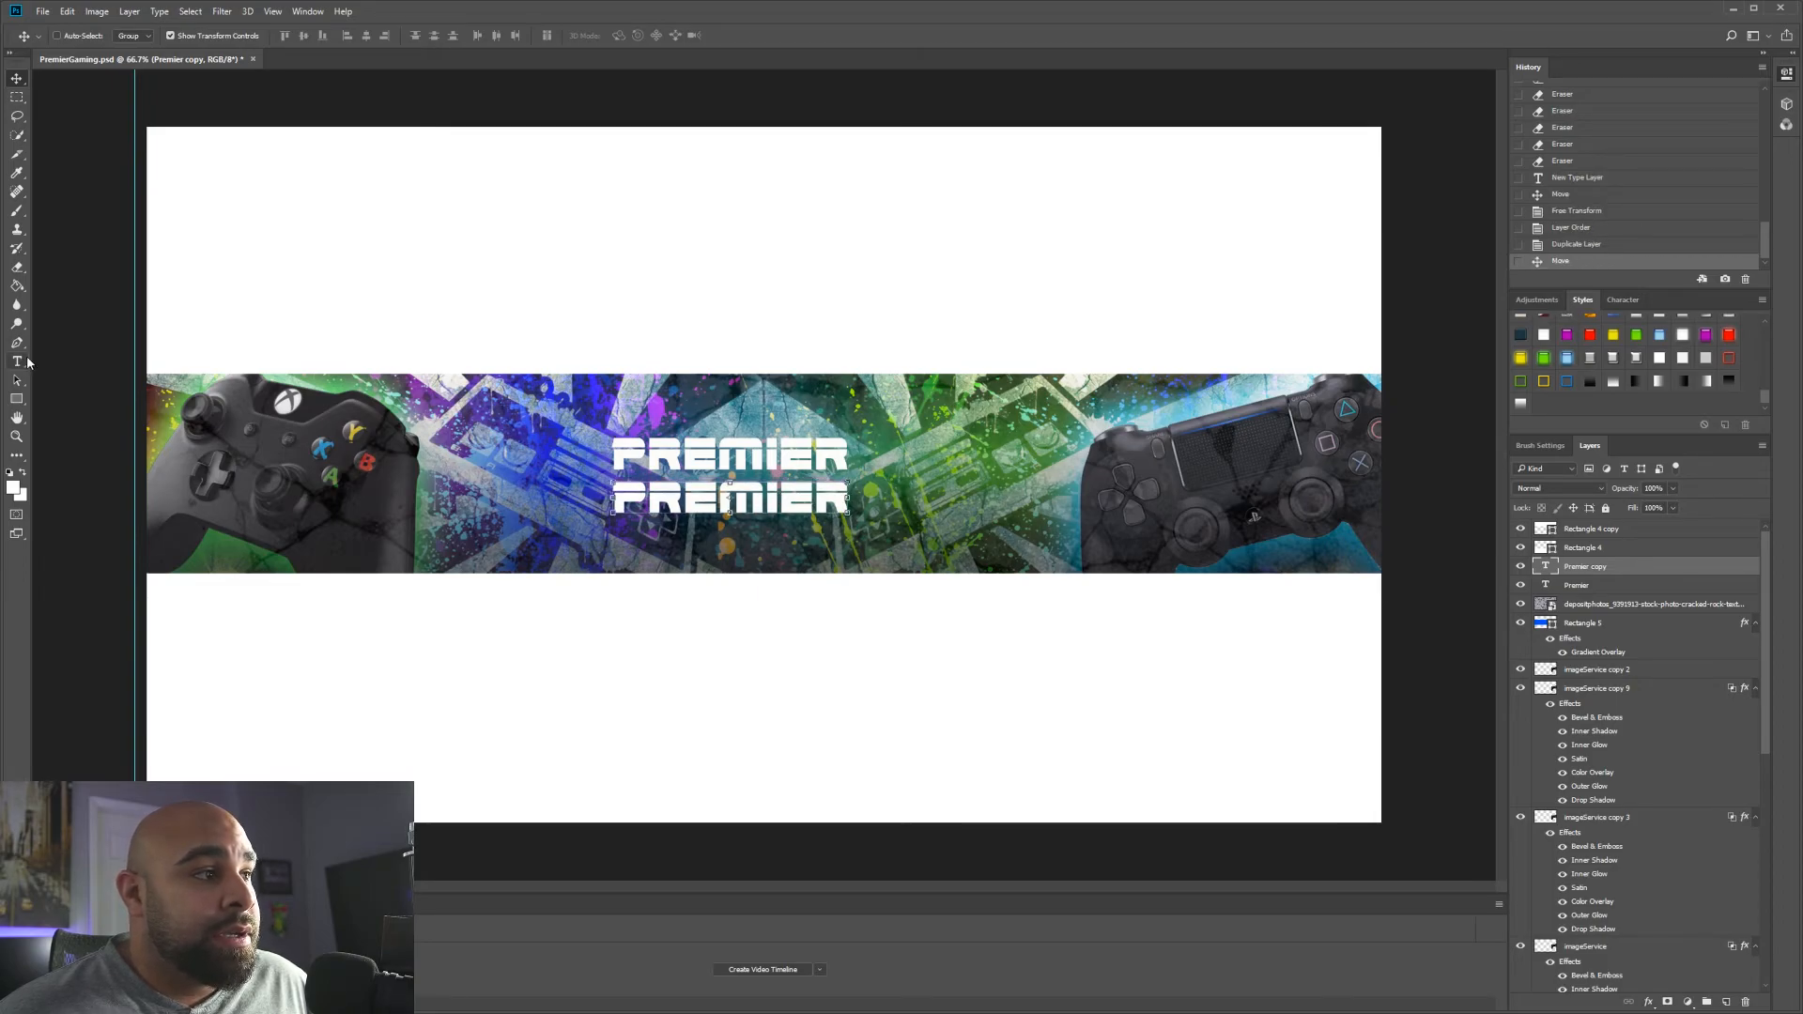
double_click(754, 491)
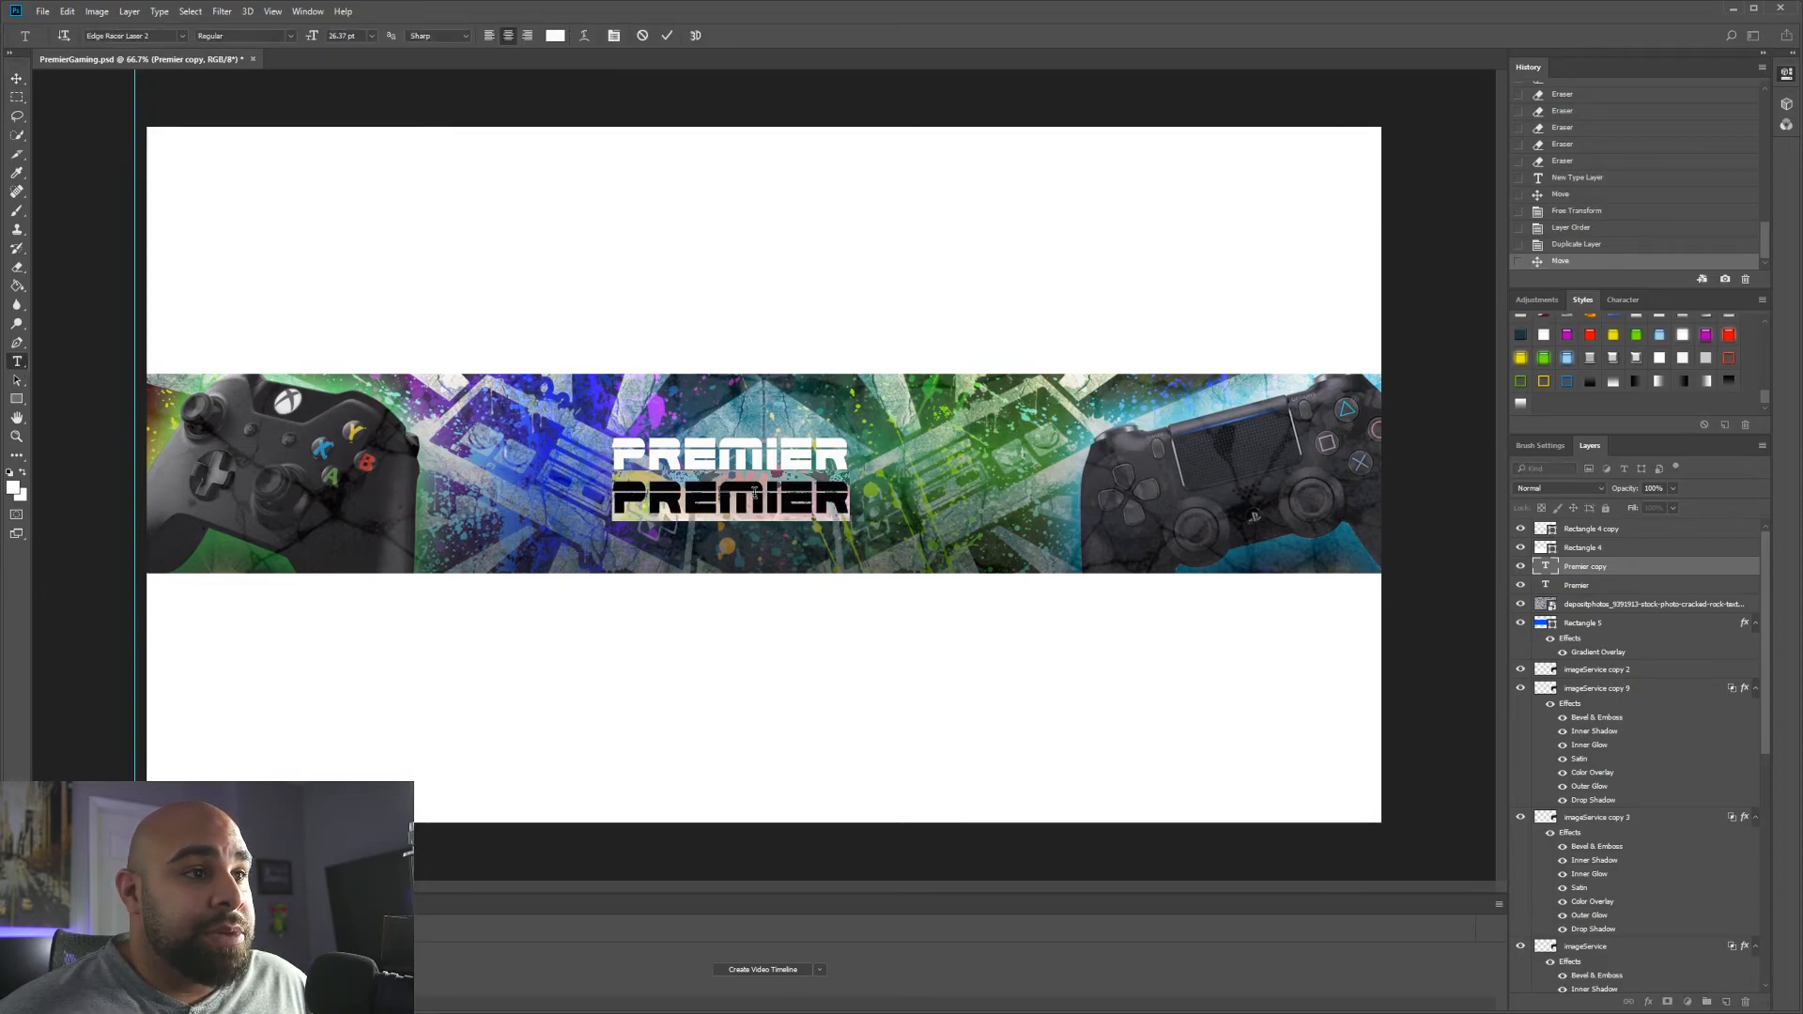
left_click(765, 496)
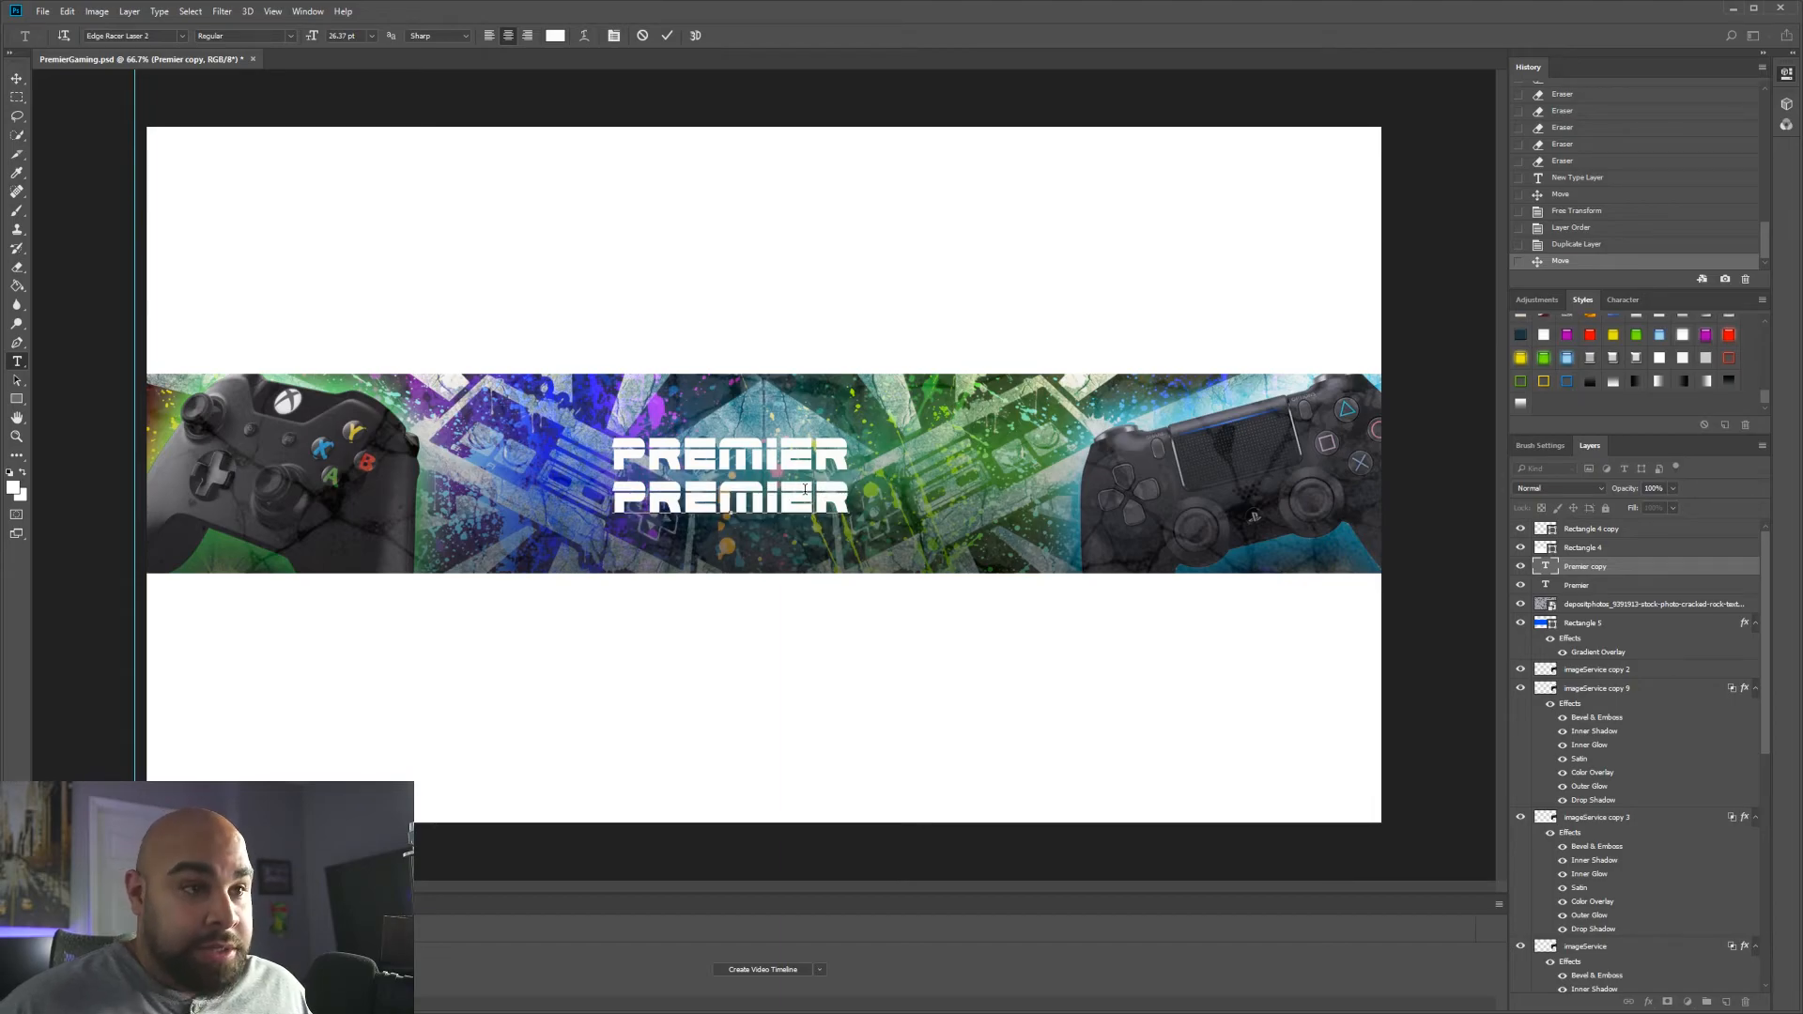
key("BackSpace")
key("BackSpace")
key("BackSpace")
key("BackSpace")
key("BackSpace")
key("BackSpace")
key("BackSpace")
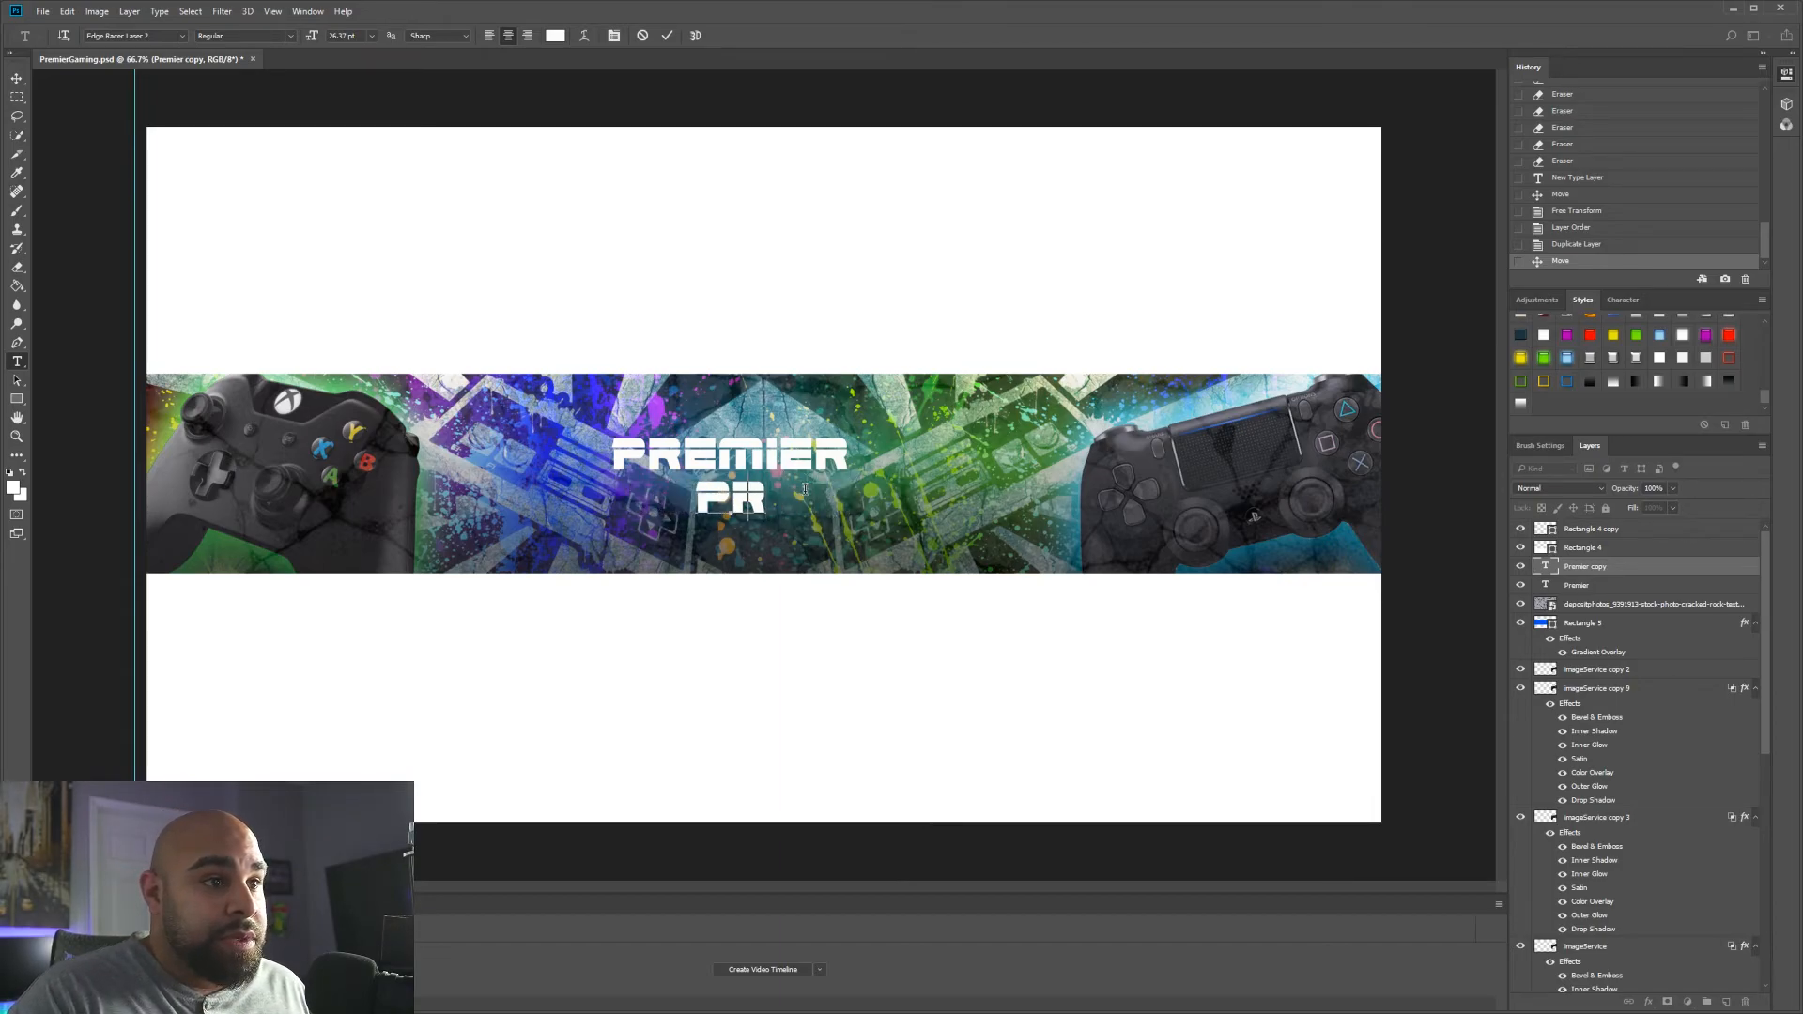
type("G")
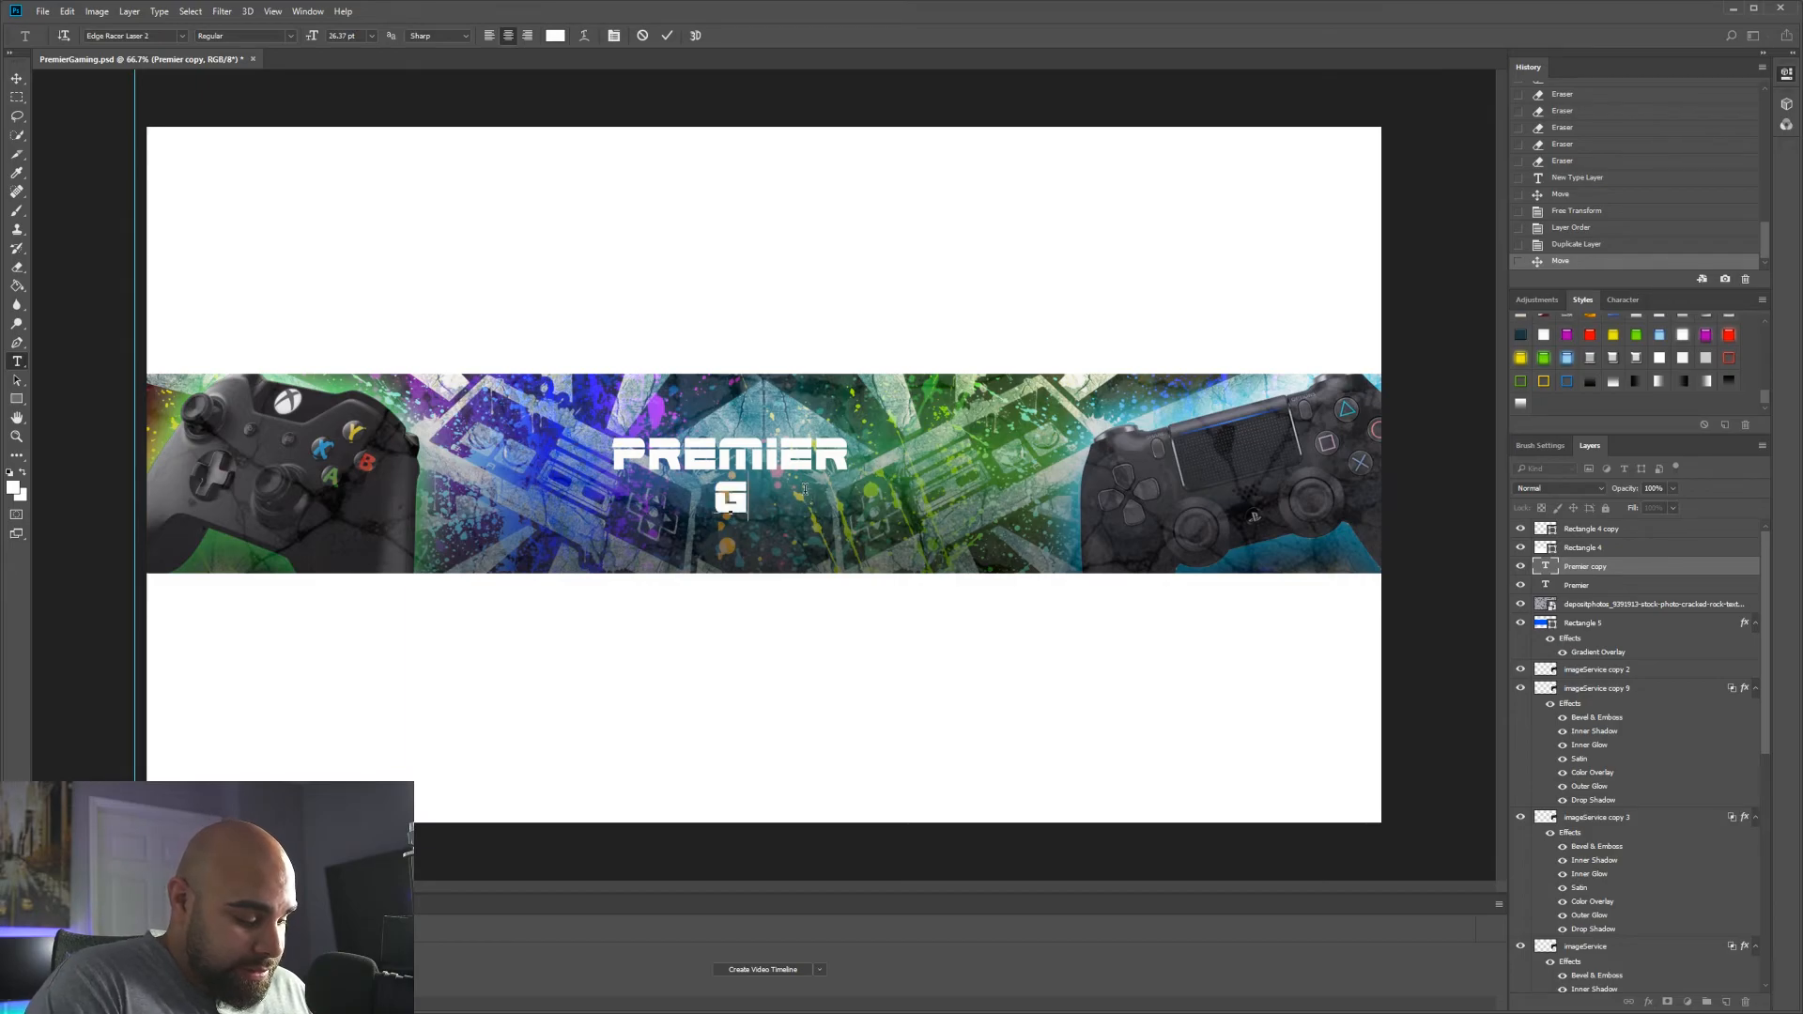
type("AMING")
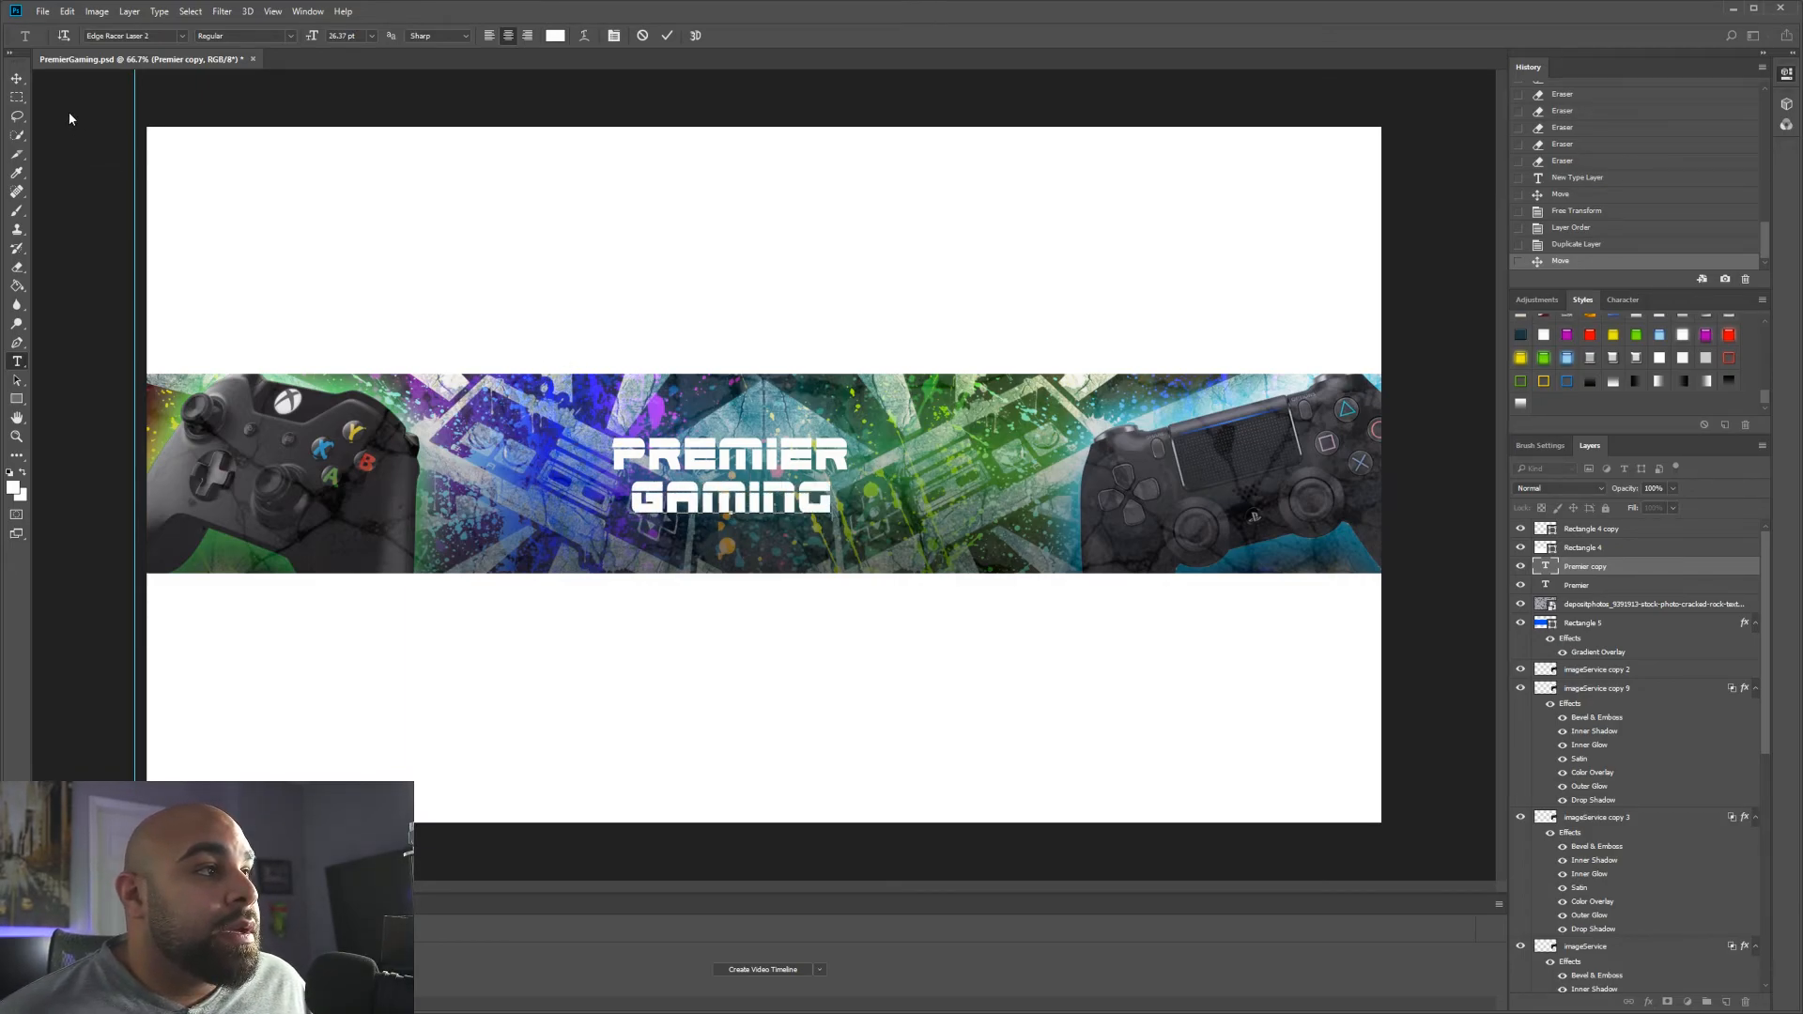
left_click(19, 80)
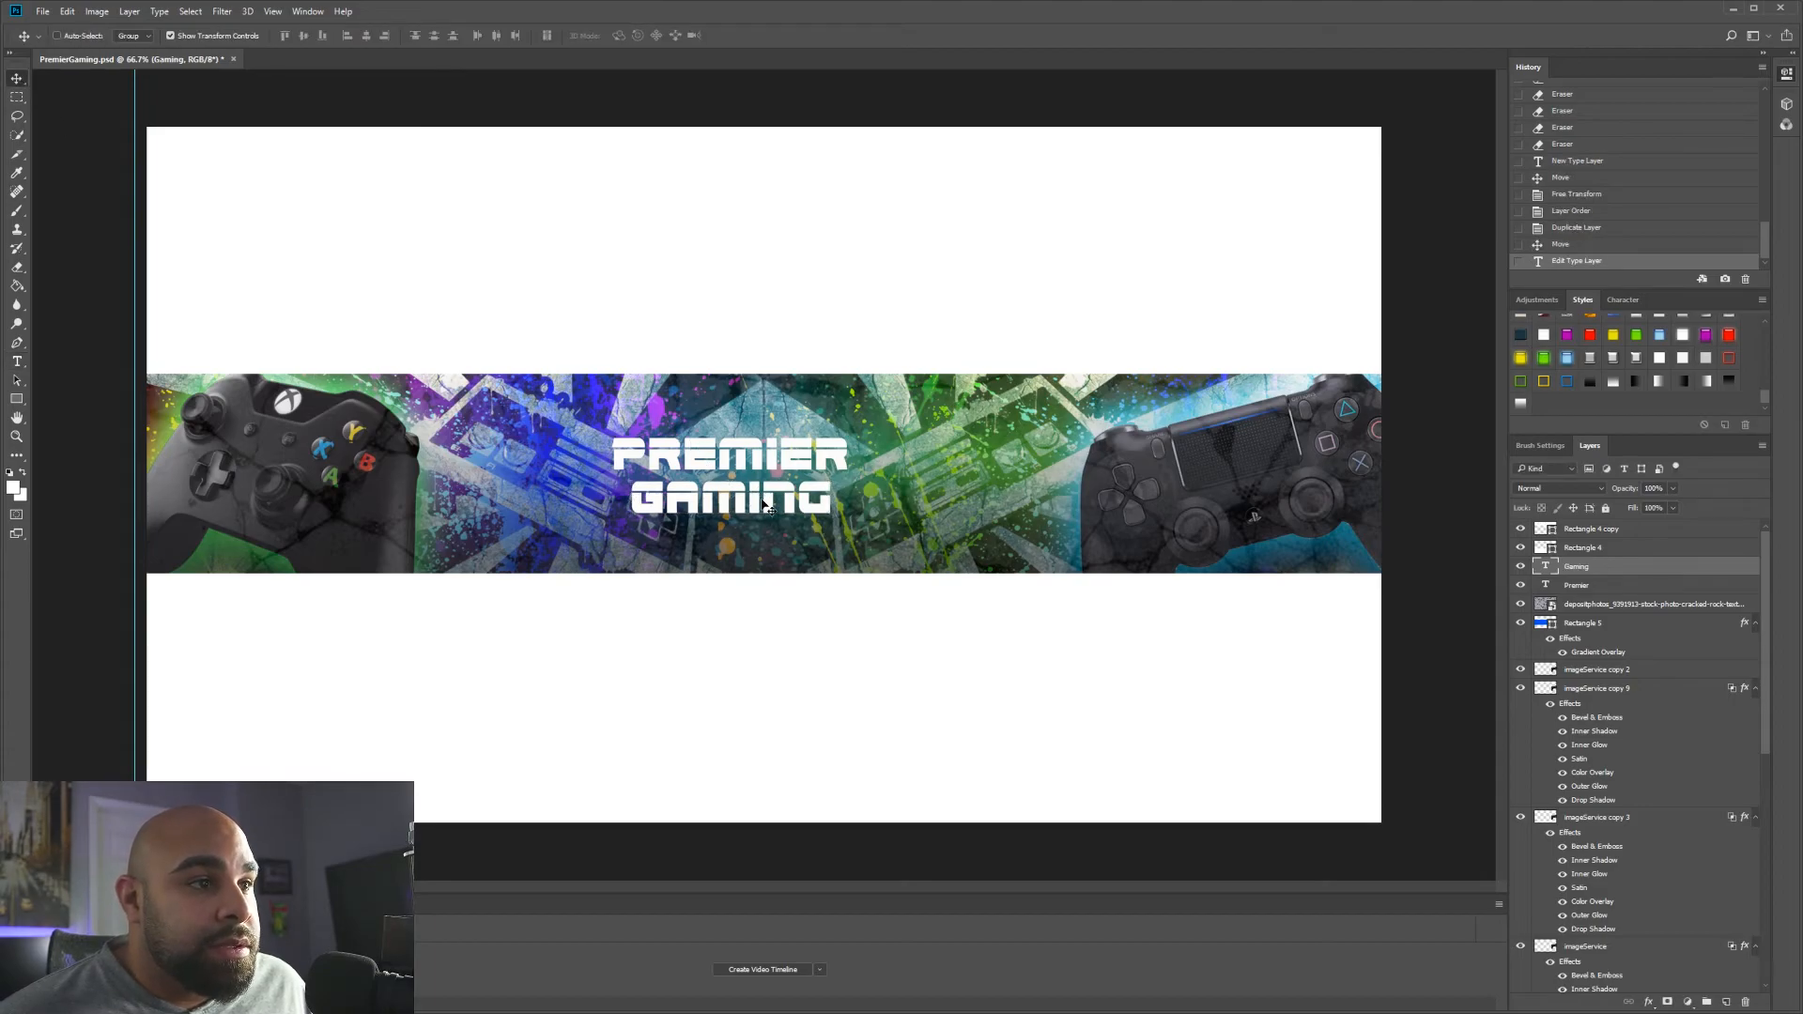
left_click_drag(760, 505, 766, 508)
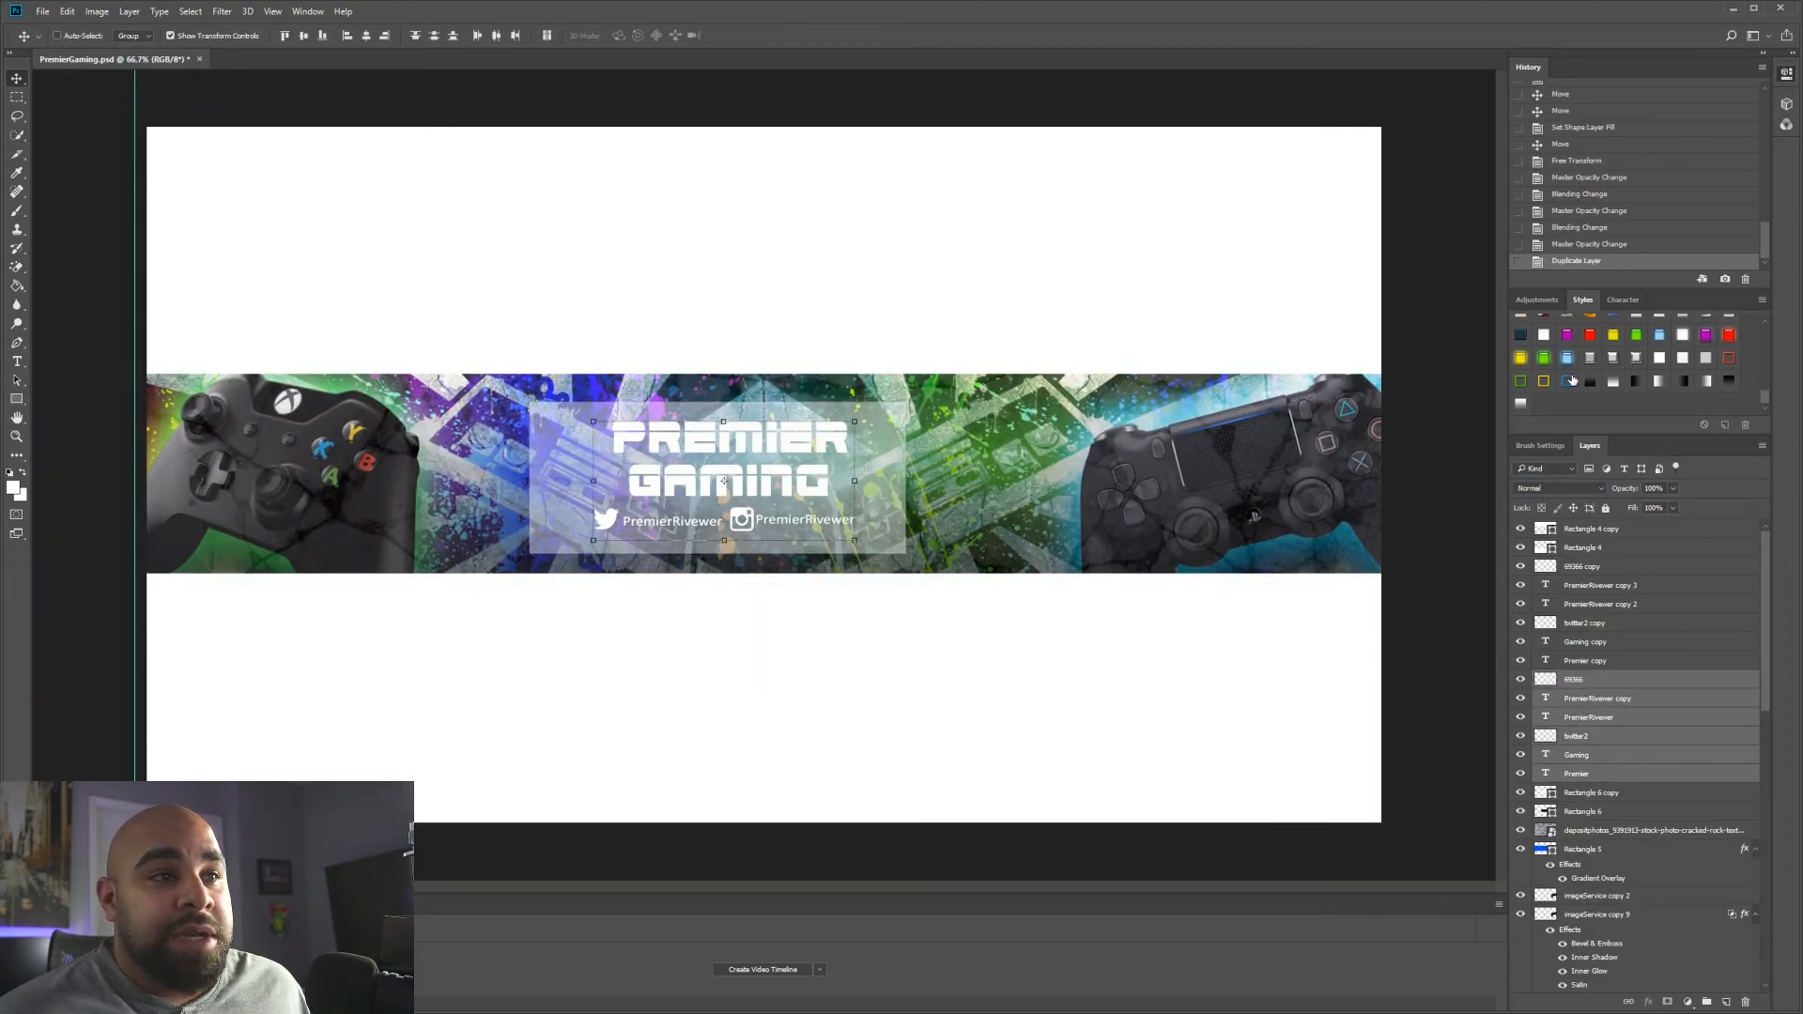
- Apply a bevel, stroke and shadow style preset to the original text and logo layers, and a white bevel, stroke and Color Overlay preset to both title copies
left_click(1573, 380)
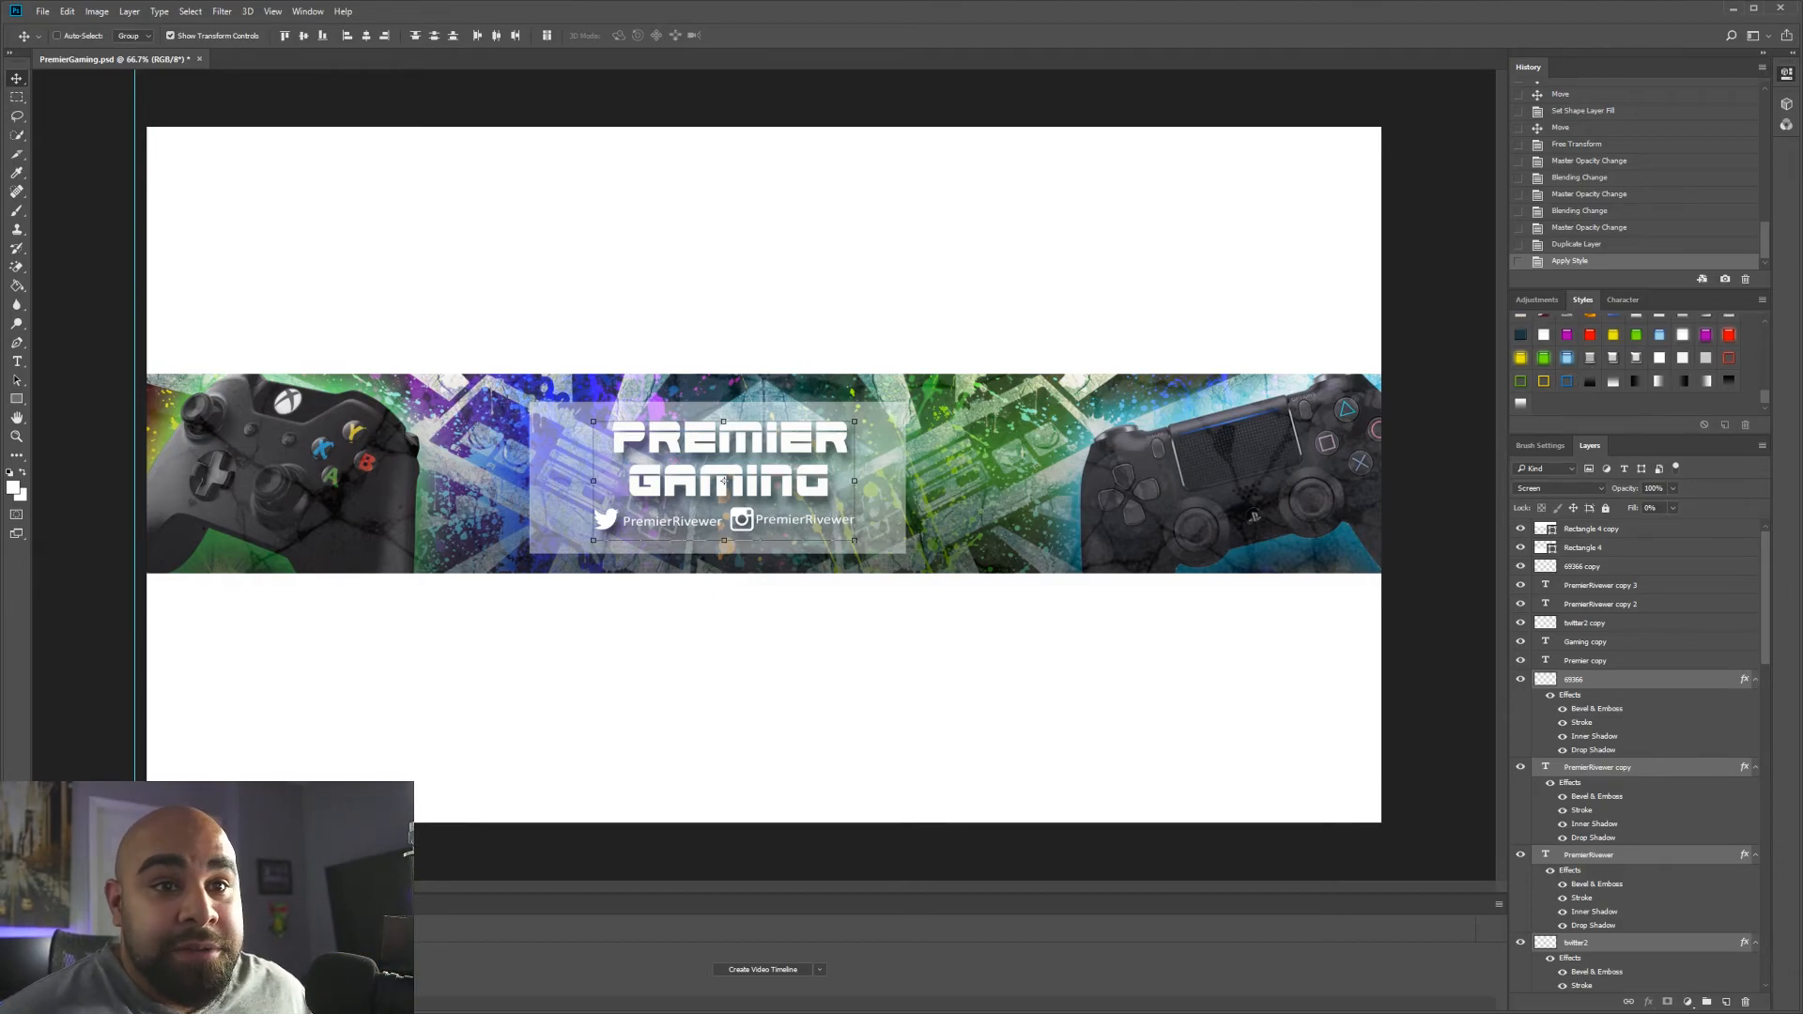
left_click(1612, 376)
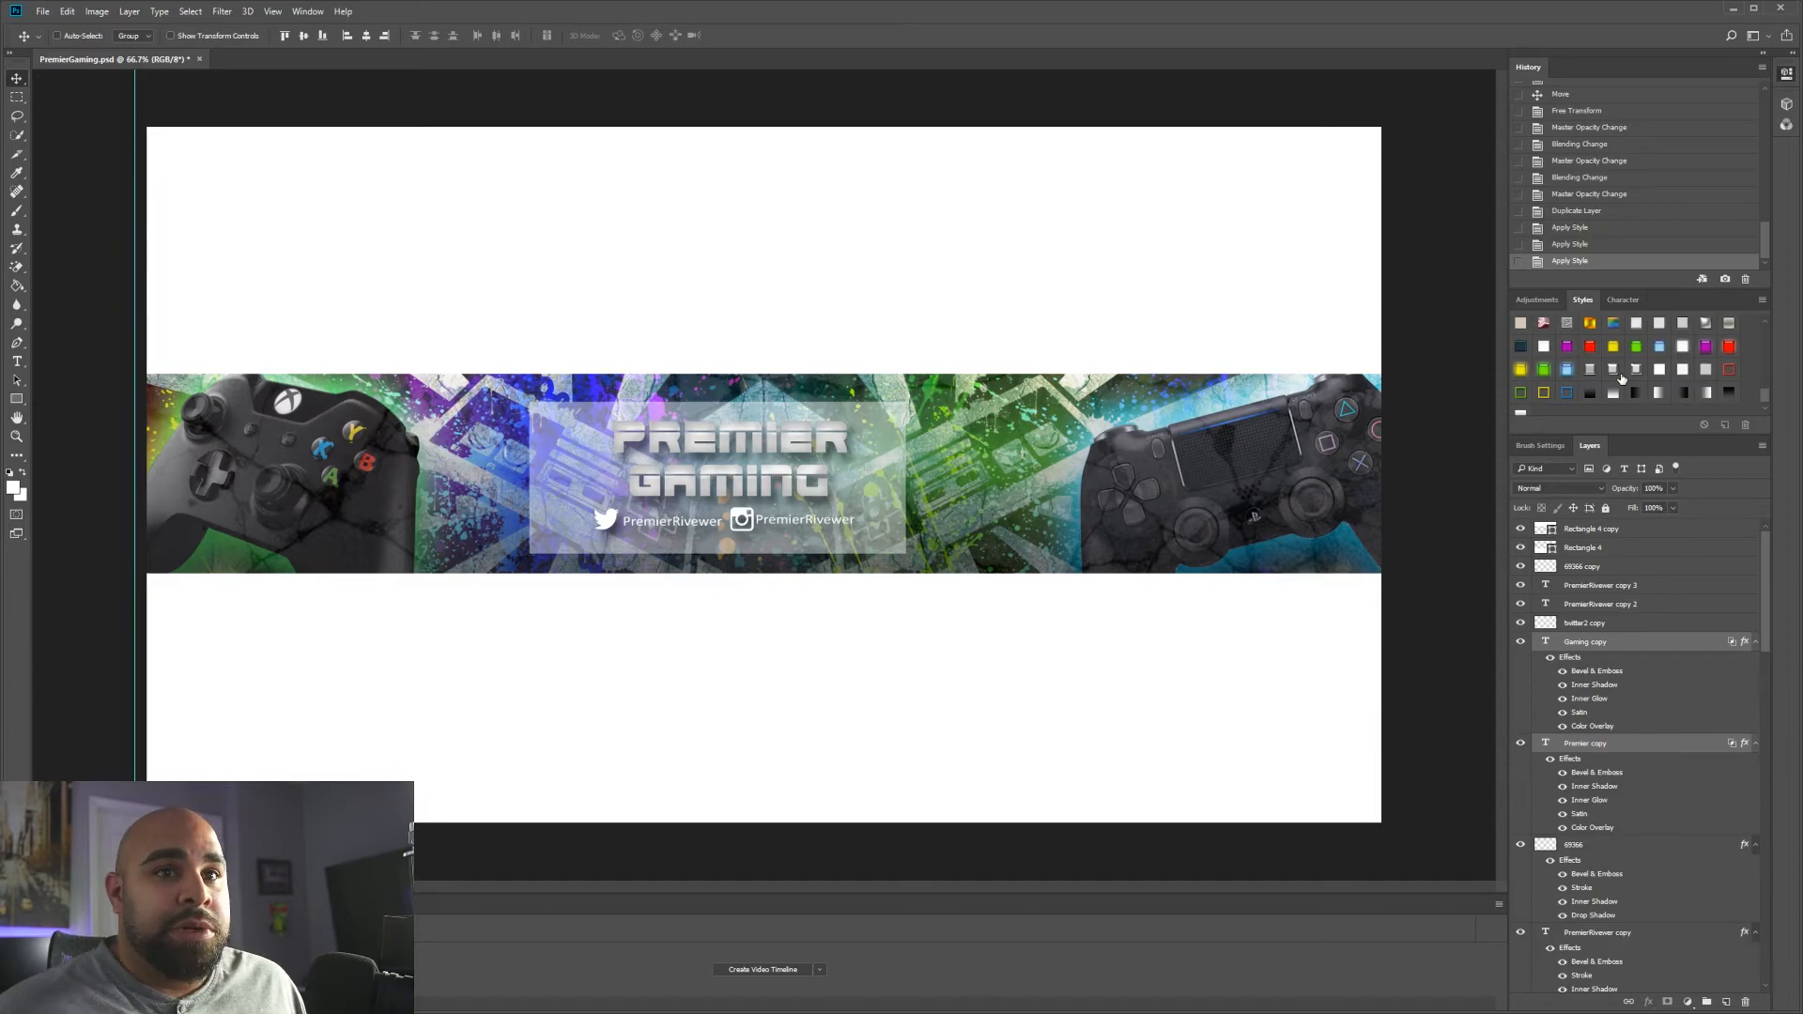
left_click(1659, 369)
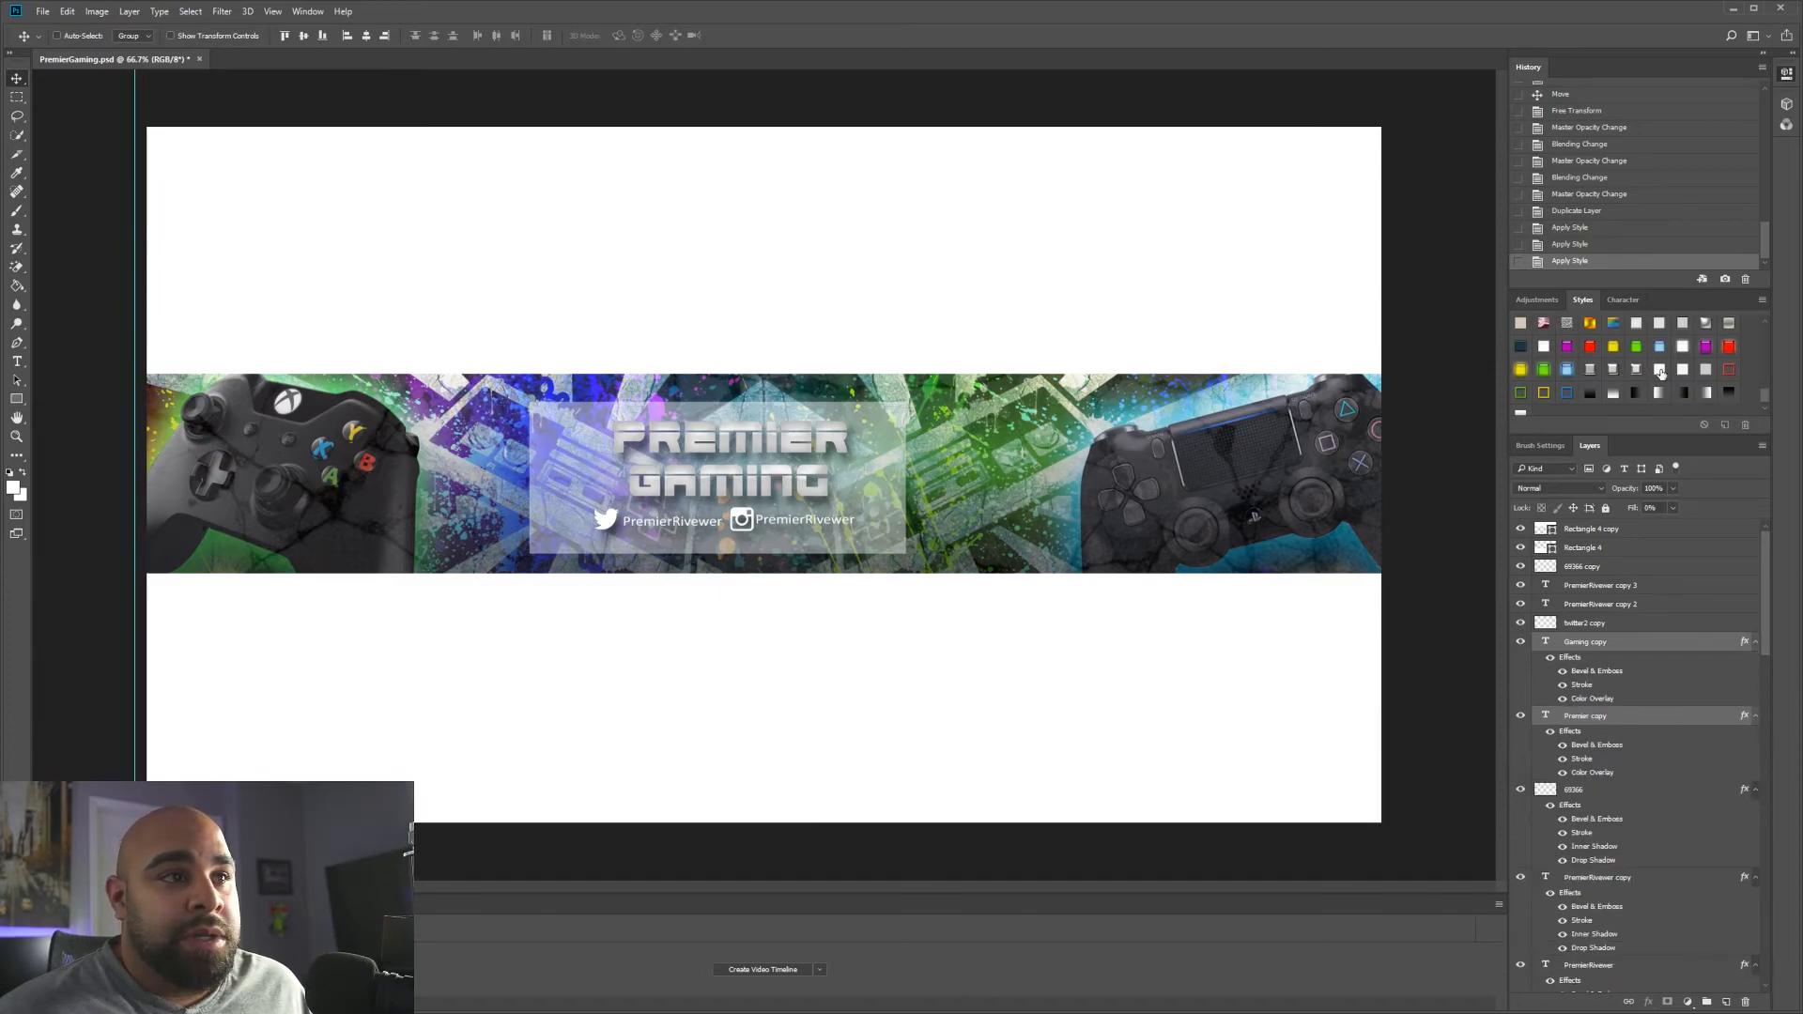
left_click(1681, 370)
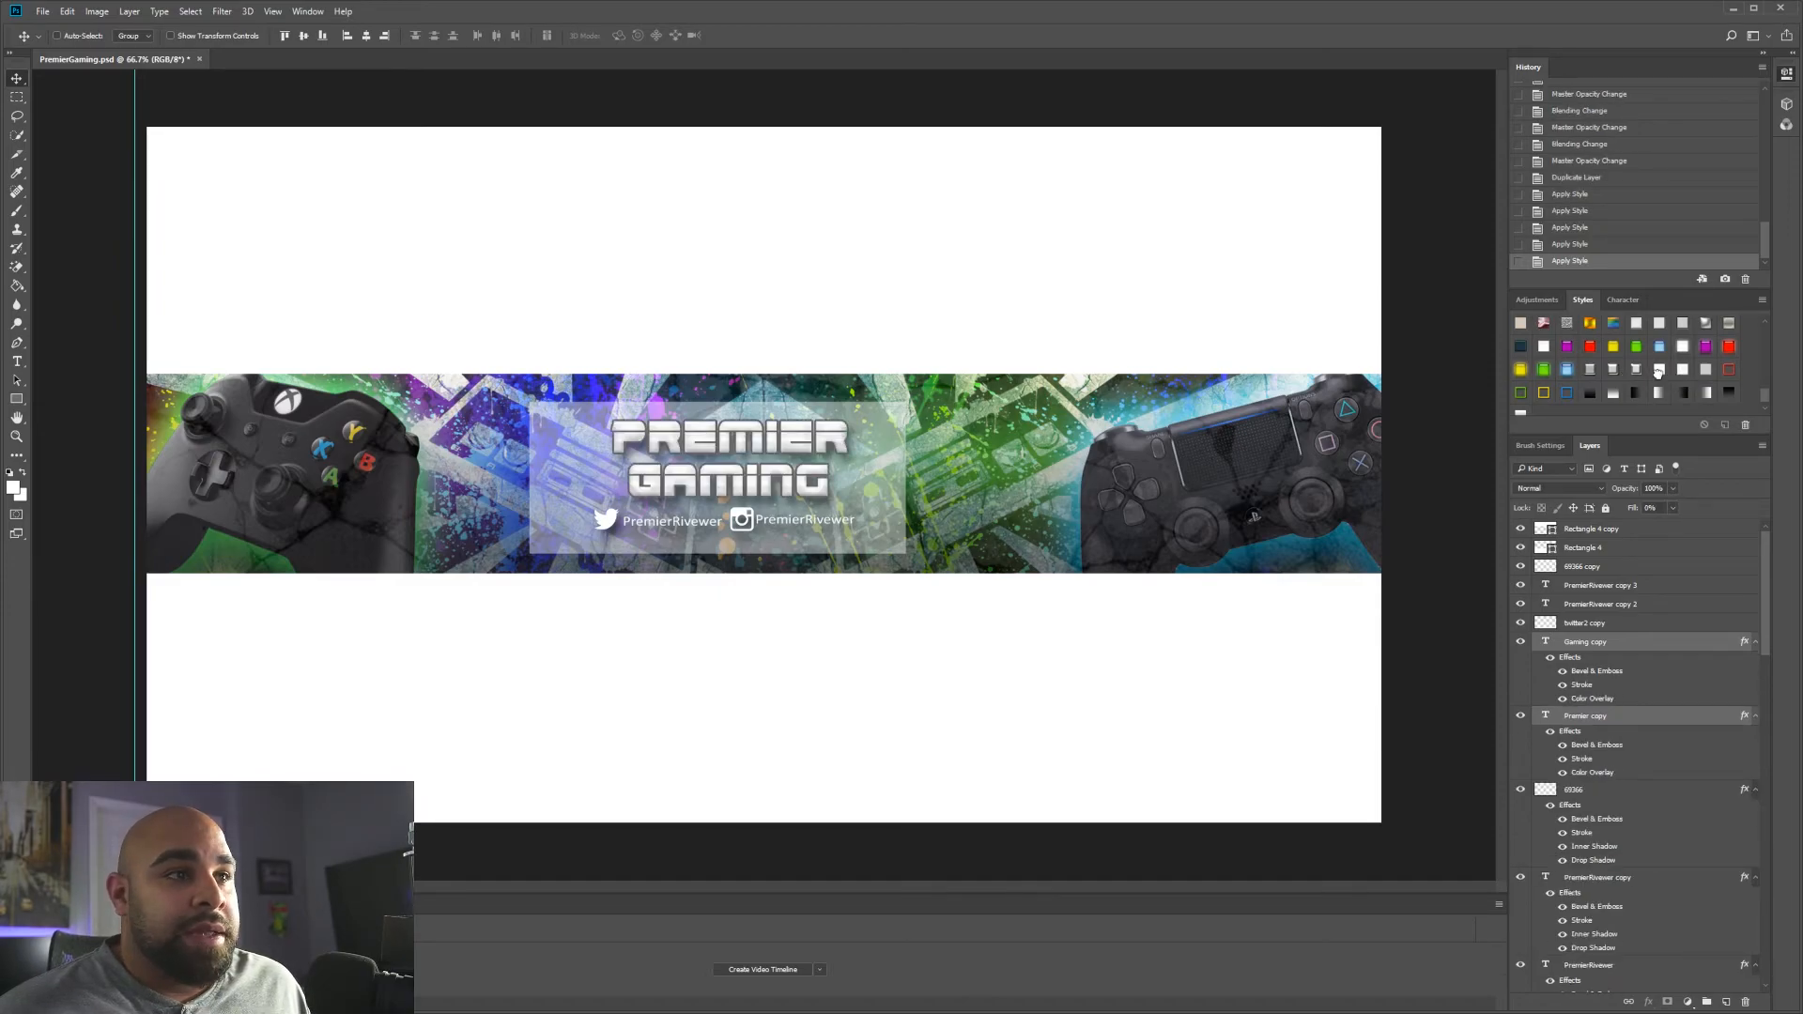
left_click(1659, 371)
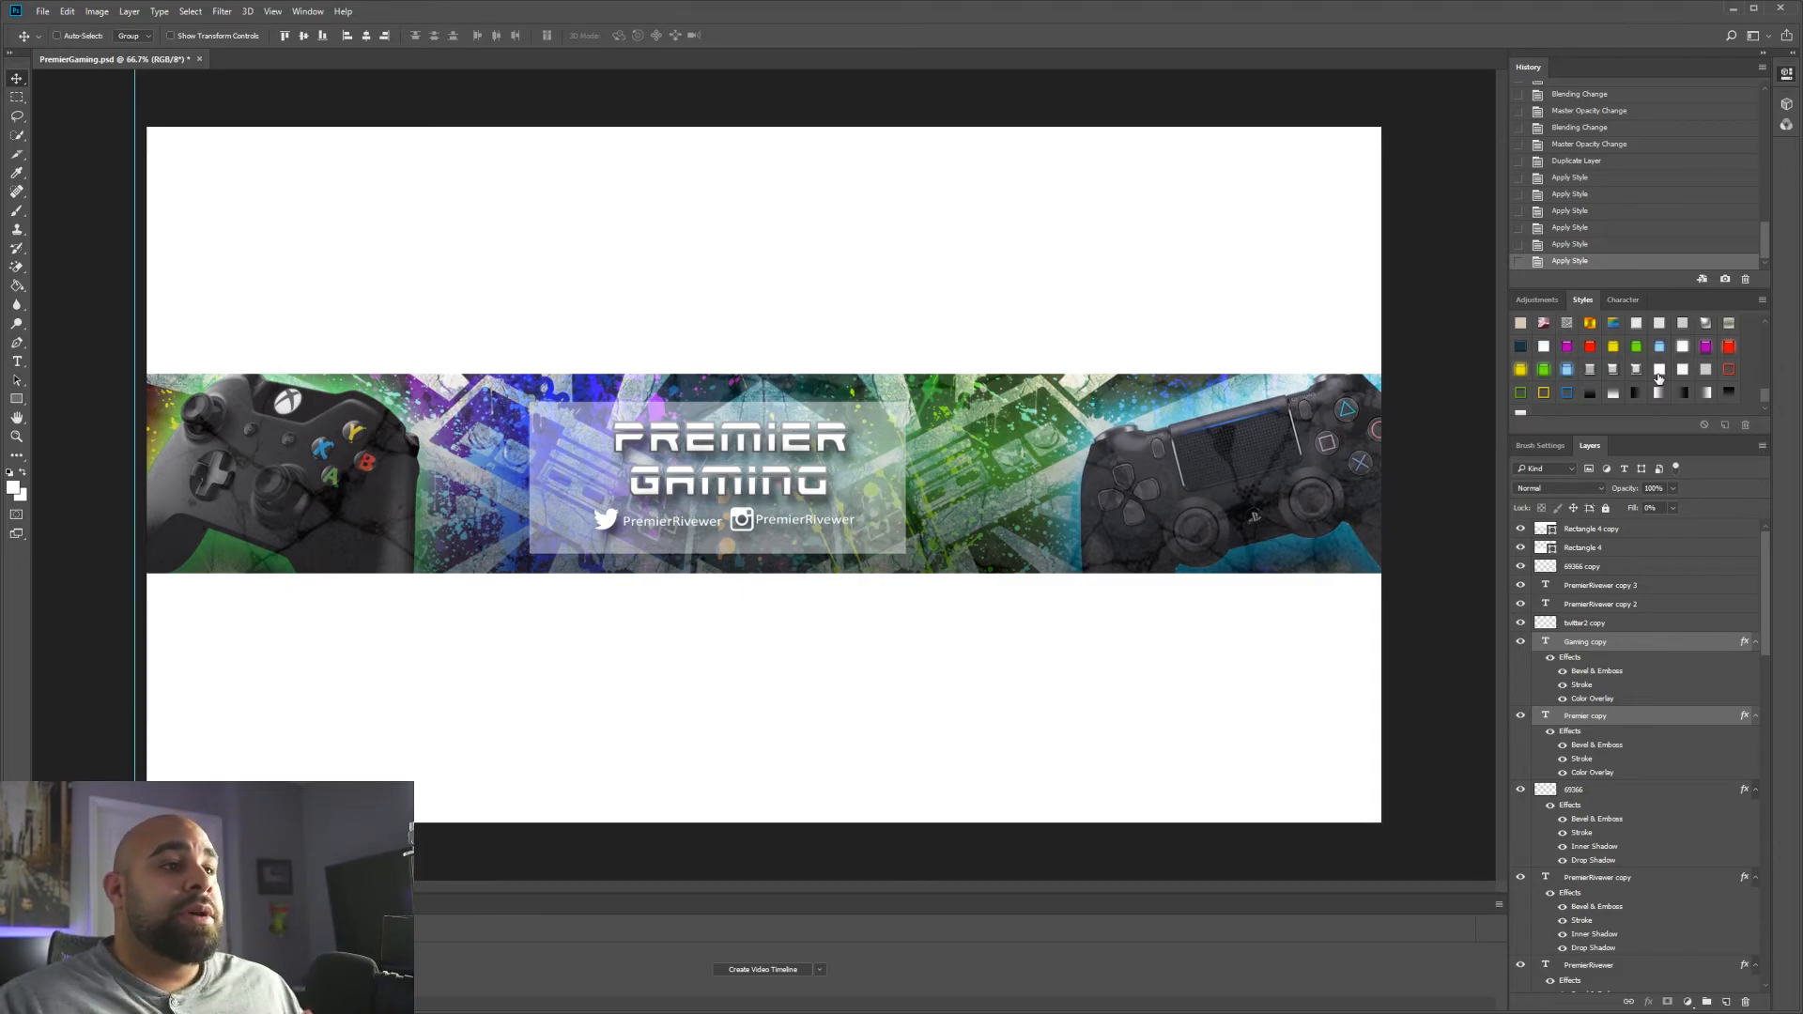
- Select the Rectangle 6 layer and toggle its visibility off and on to examine its effect on the banner
scroll(1640, 695, "down", 10)
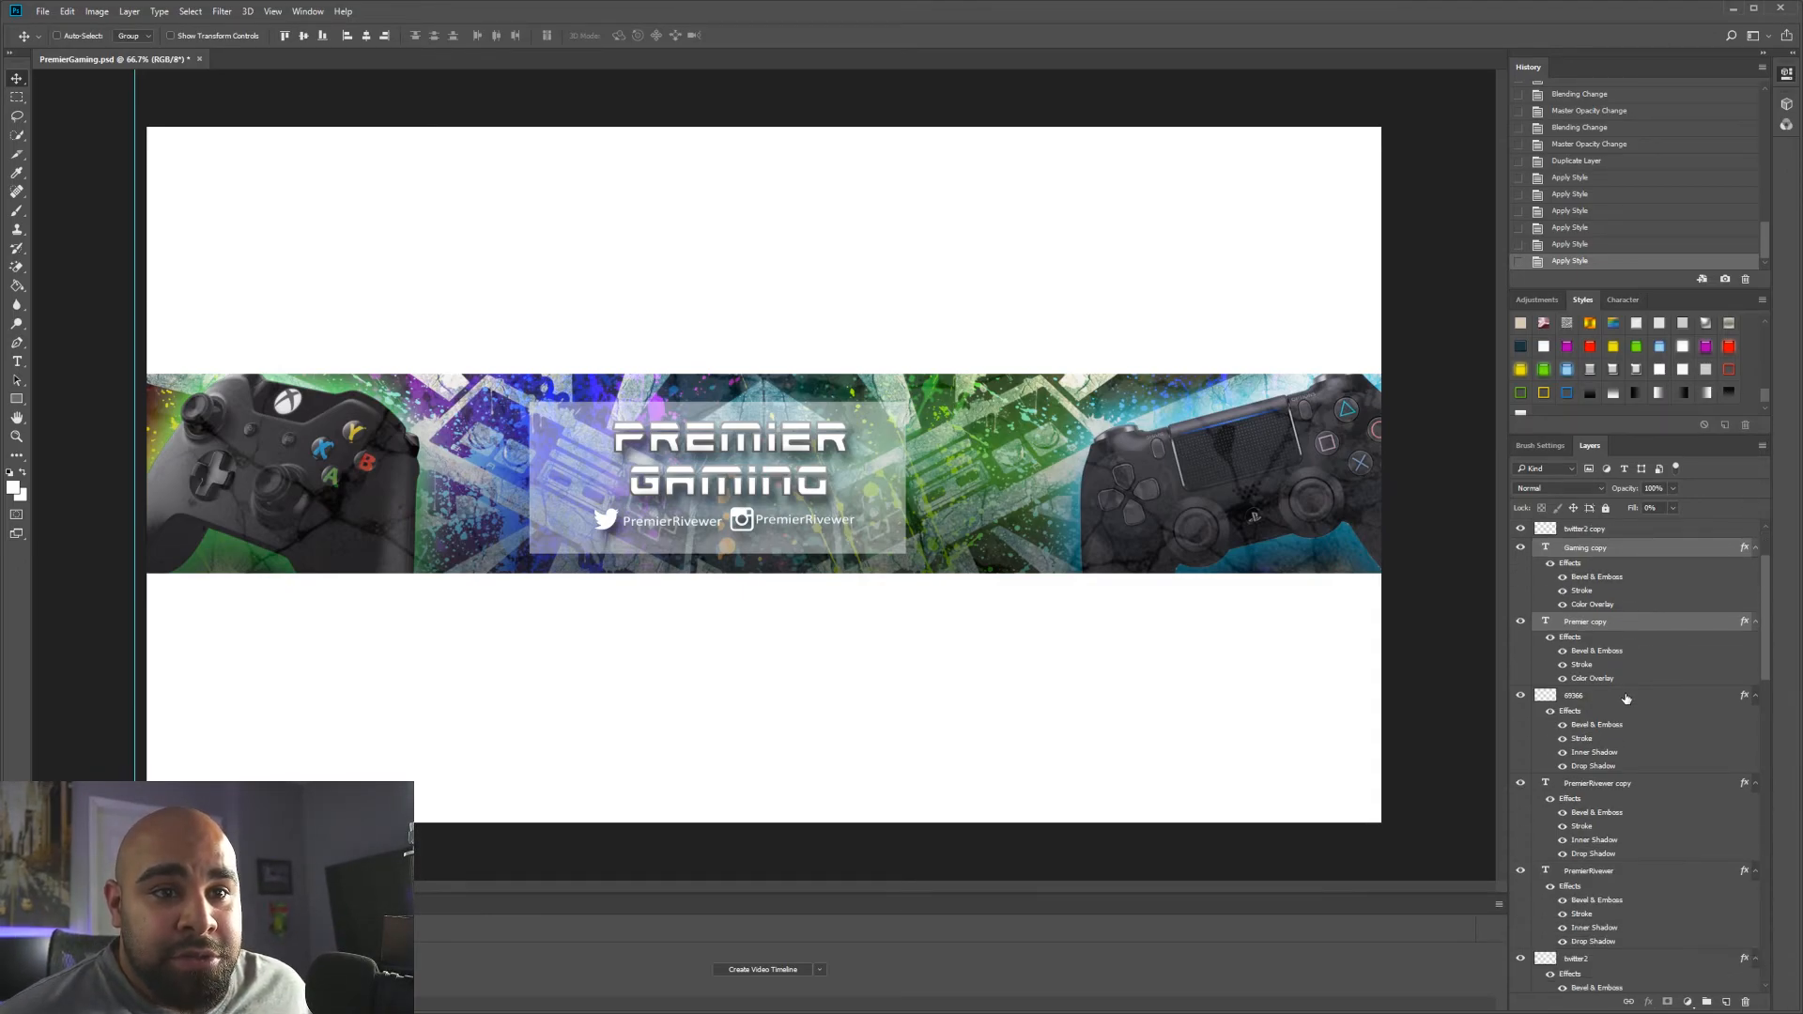
scroll(1633, 734, "down", 4)
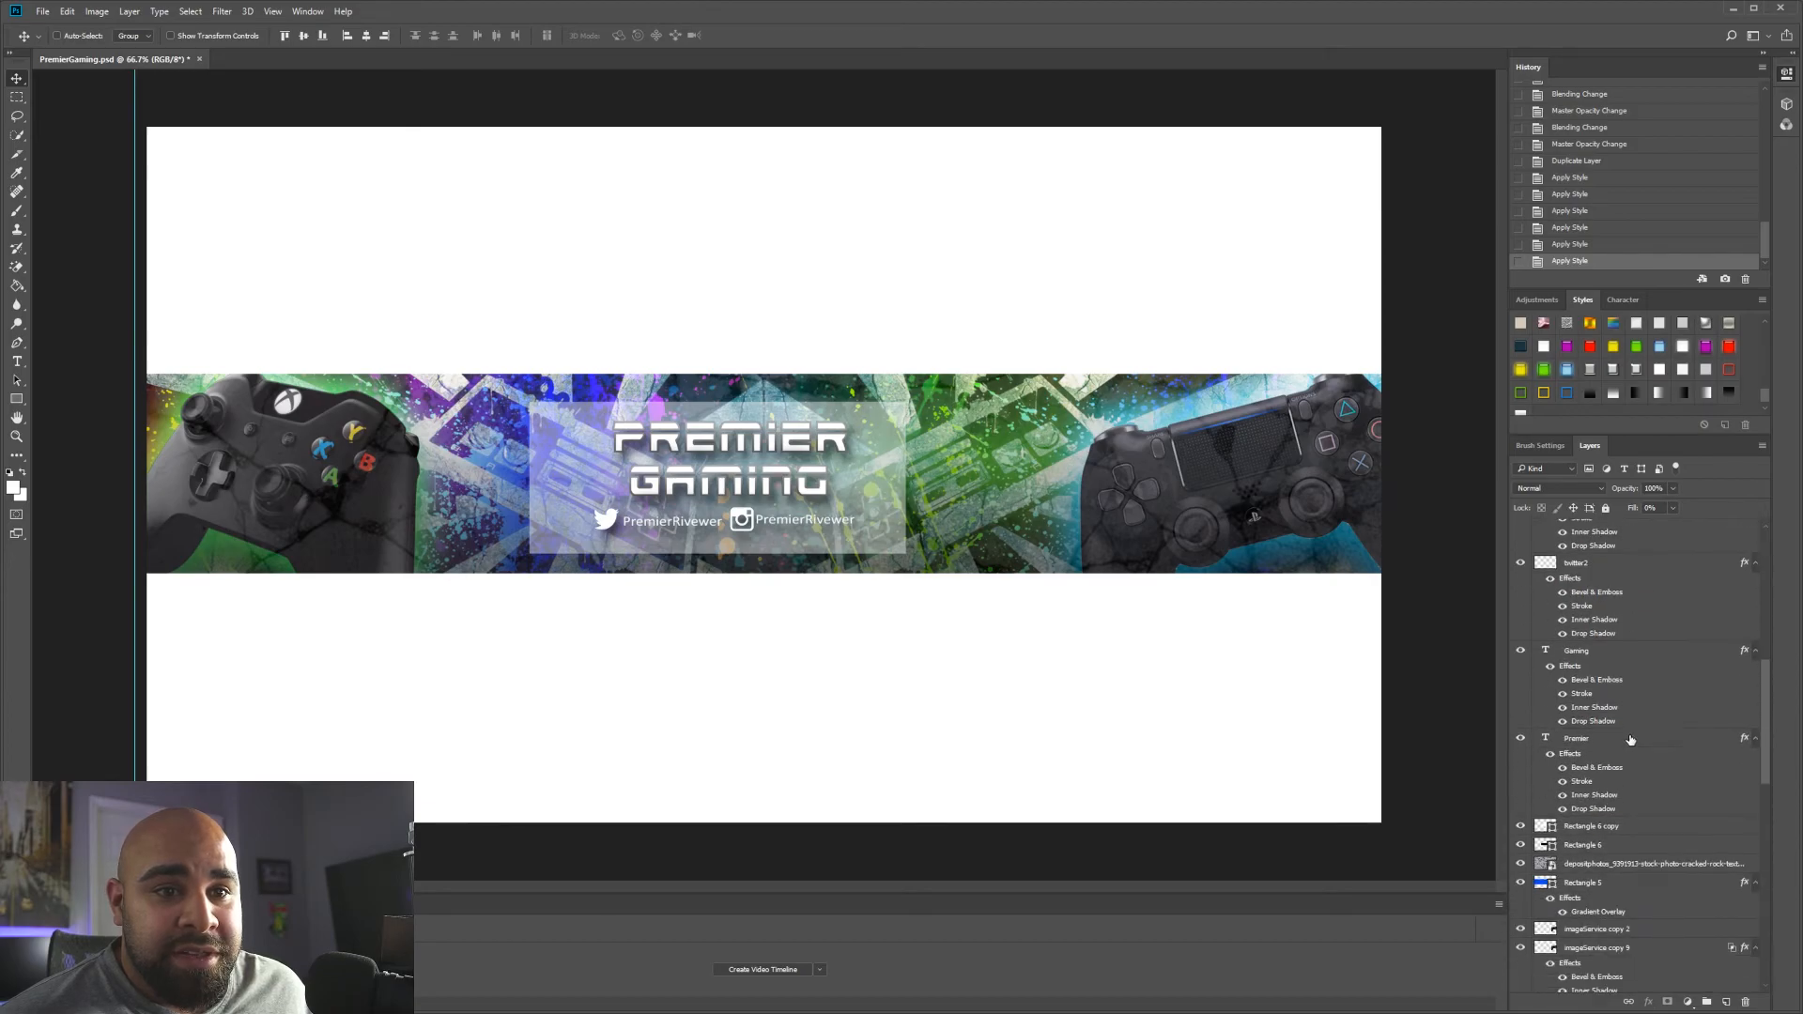
left_click(1581, 847)
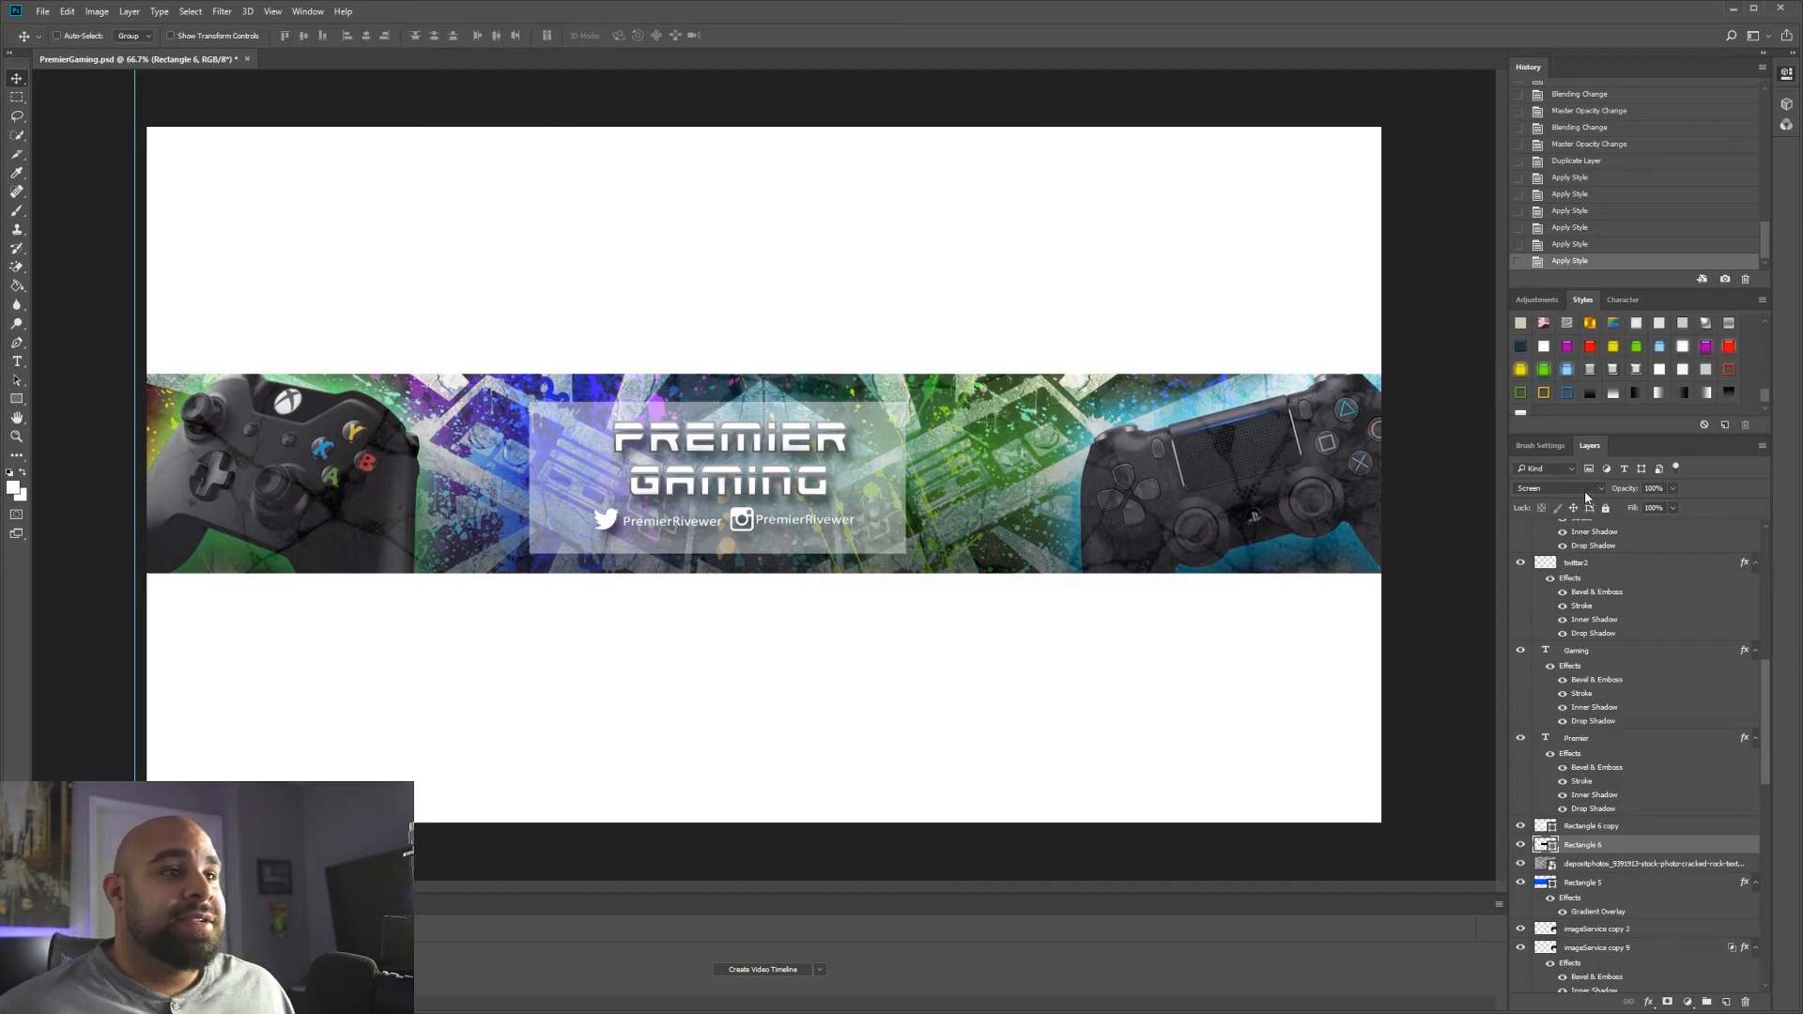
left_click(1522, 845)
left_click(1522, 845)
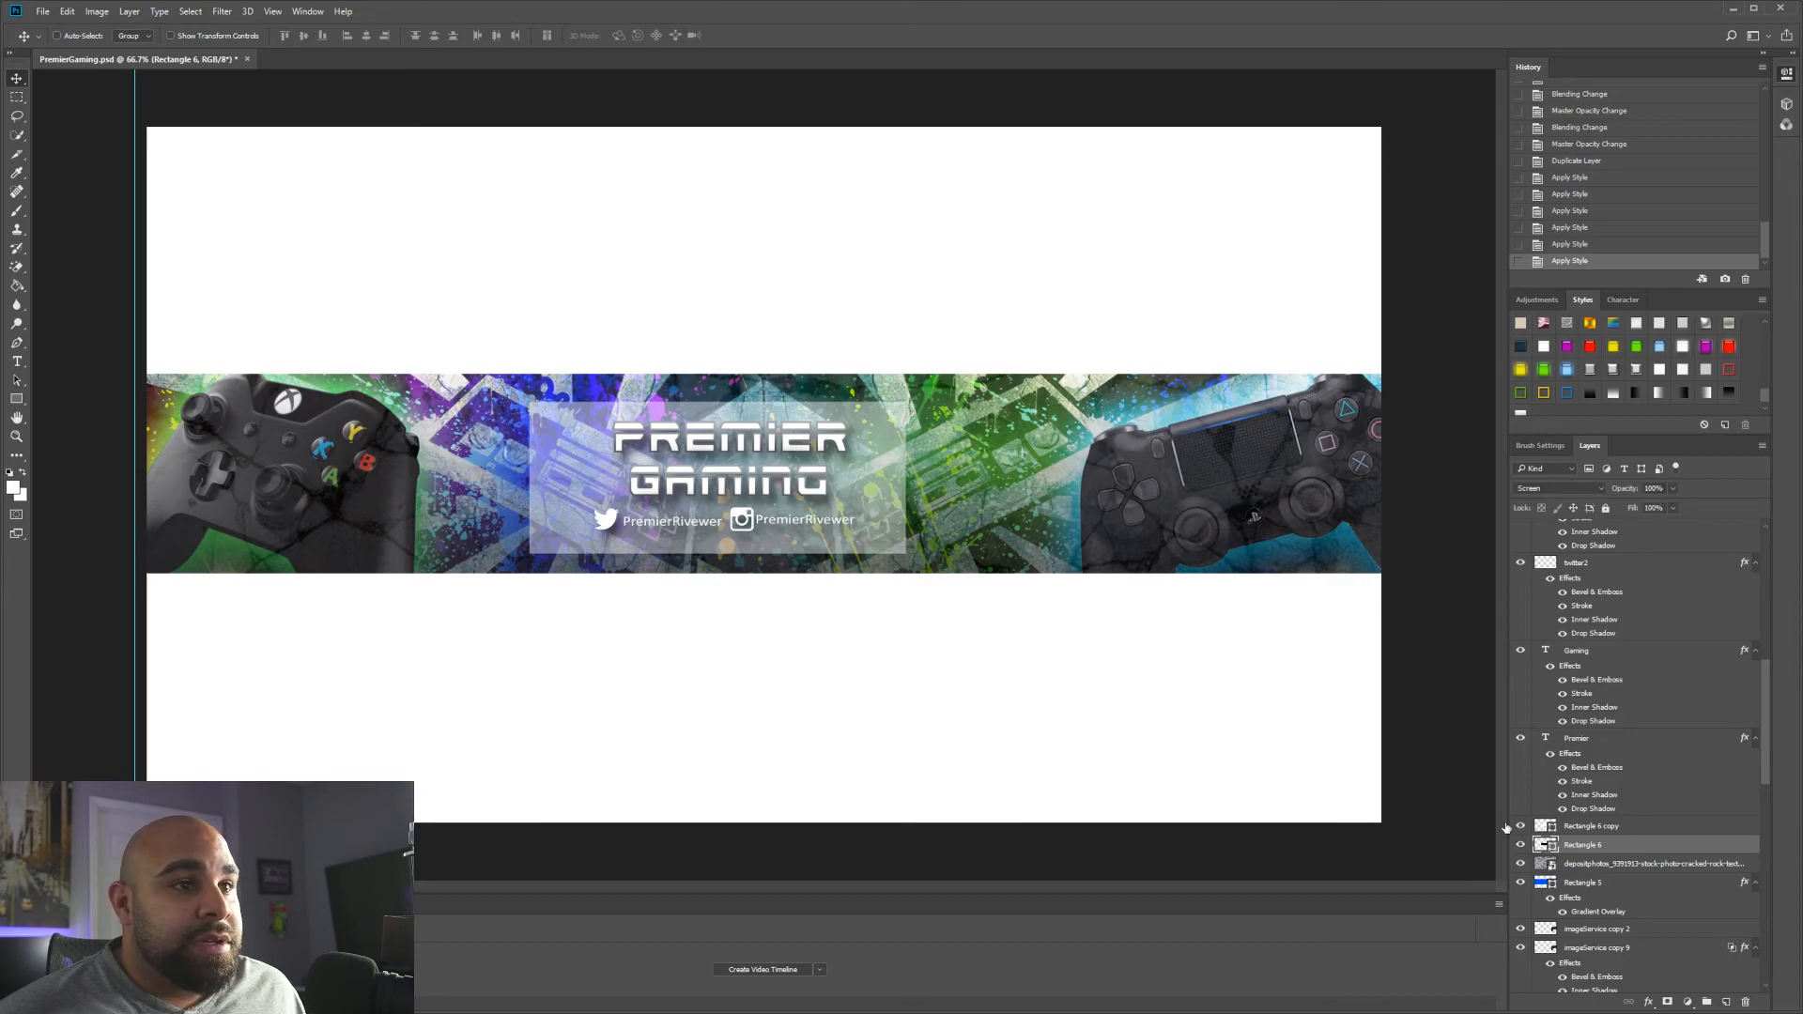